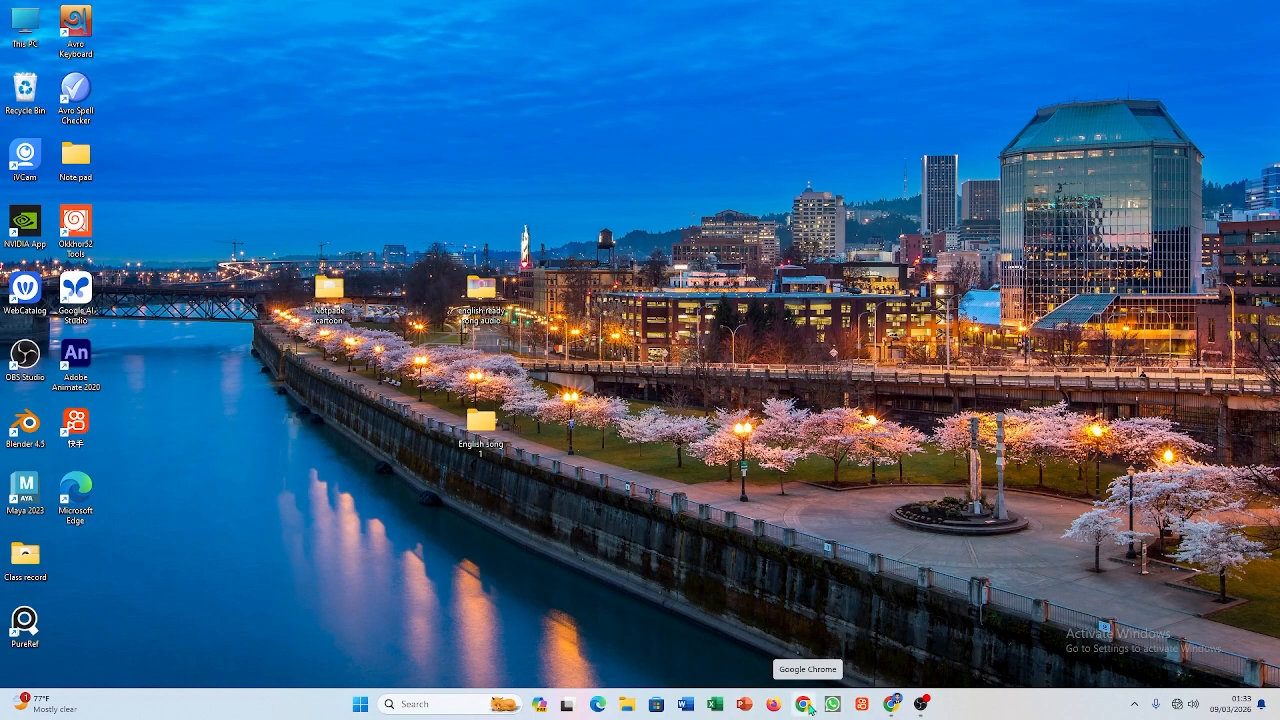
Step: Open Google Chrome with the second profile and review the recommended dimensions in the "logo size" search results
left_click(803, 704)
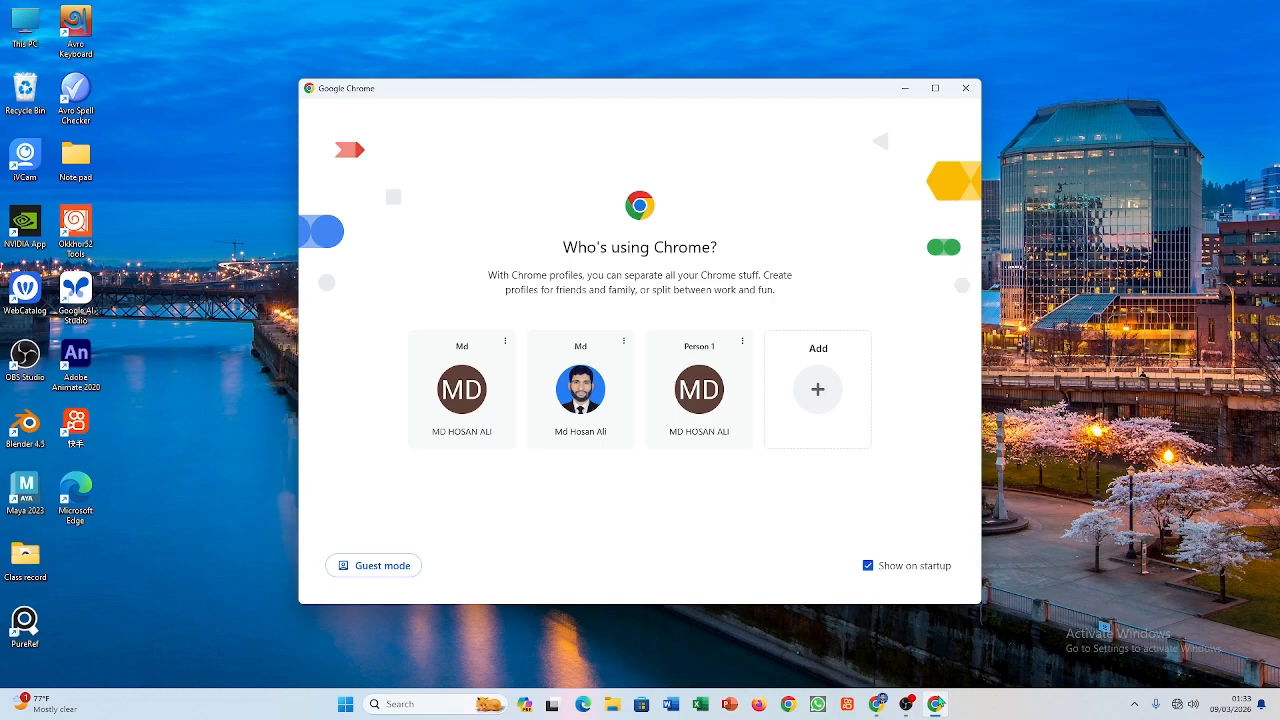
left_click(936, 704)
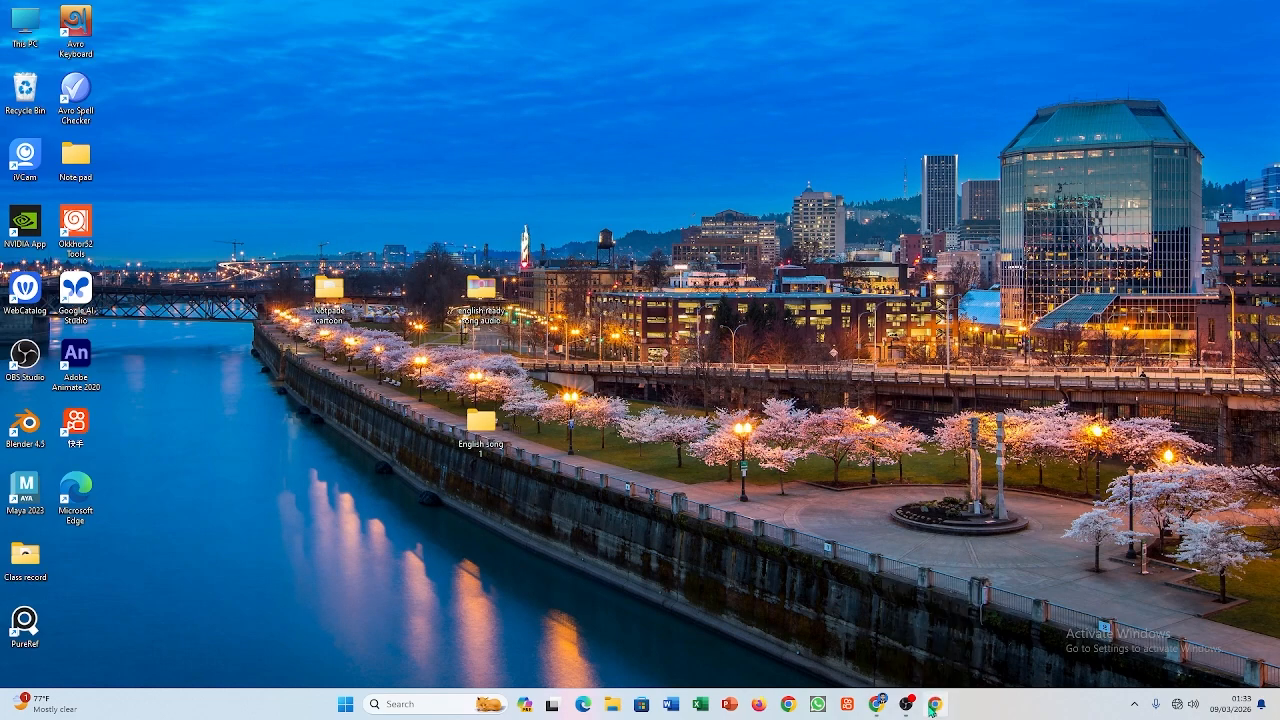
left_click(933, 705)
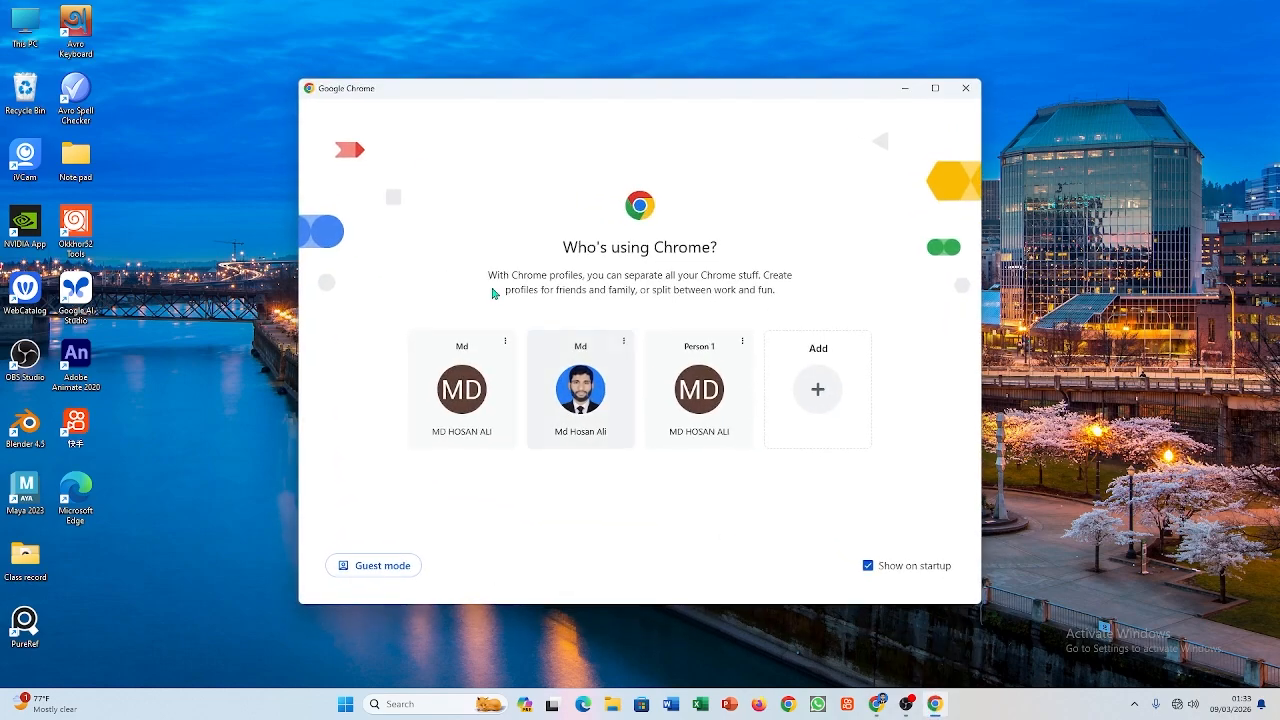
left_click(602, 387)
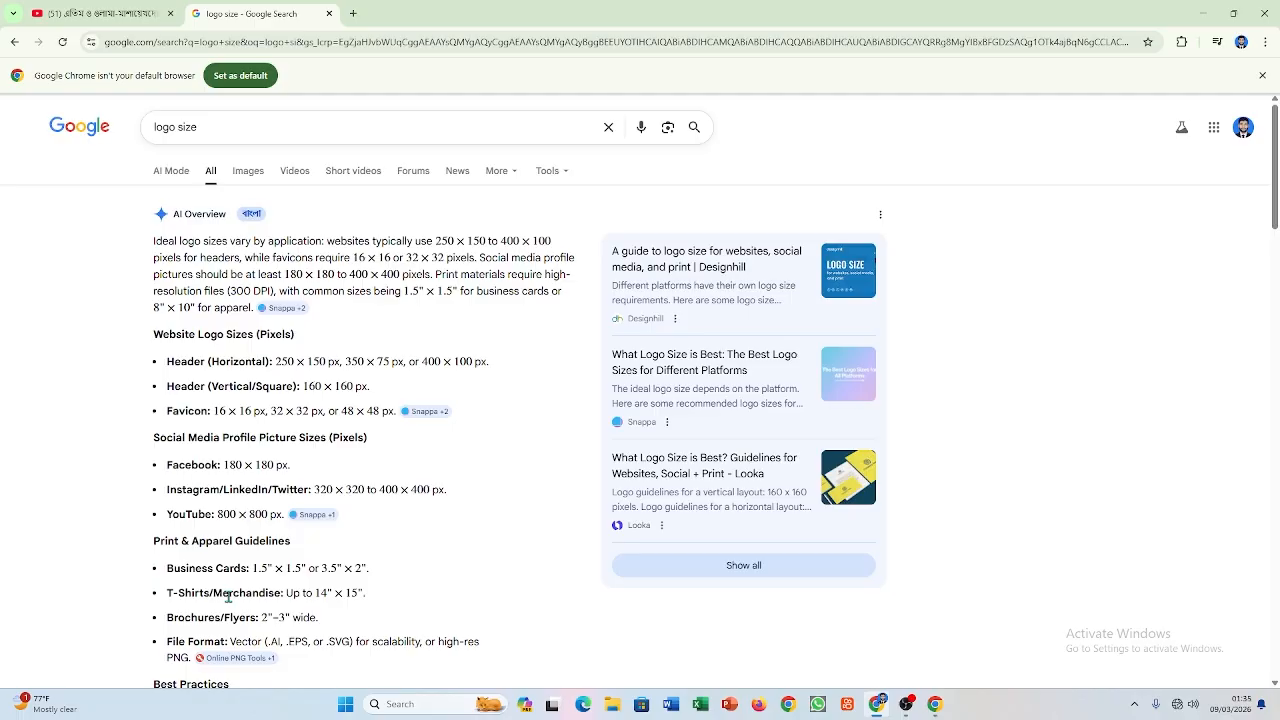
scroll(232, 598, "down", 5)
scroll(250, 572, "up", 5)
Step: Launch Adobe Illustrator 2023 and start setting up a new file
left_click(467, 706)
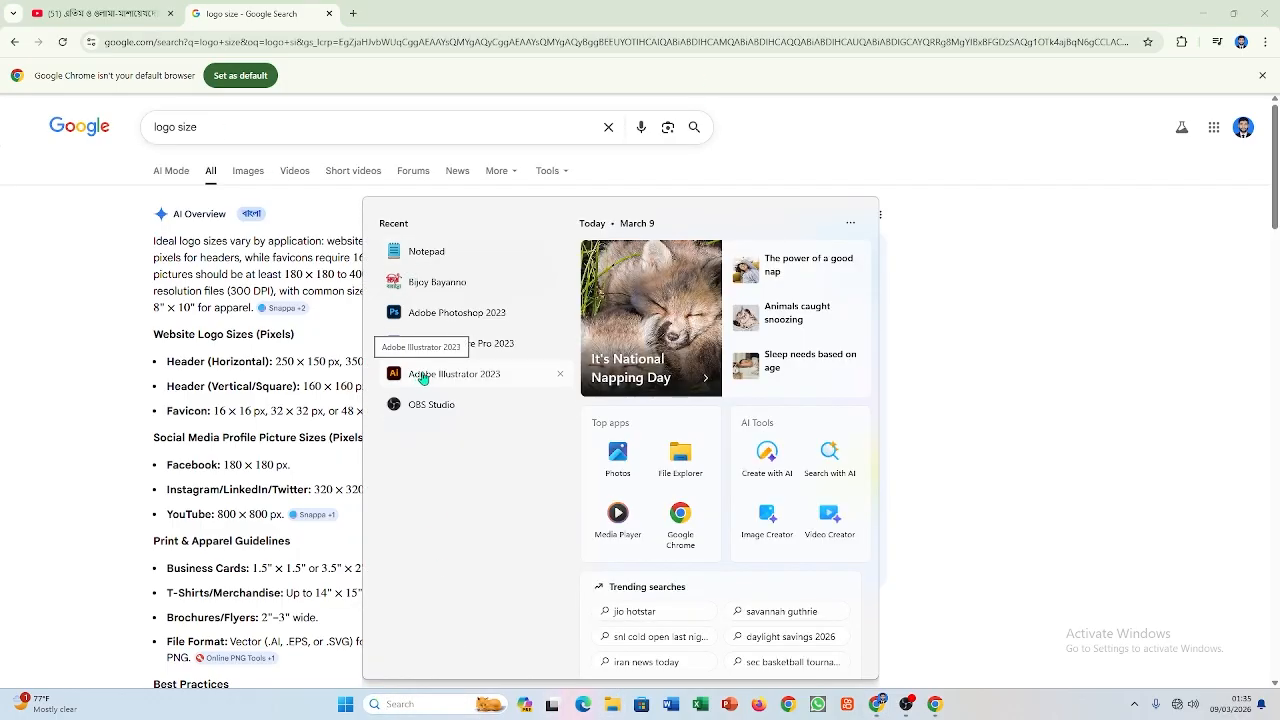
left_click(422, 375)
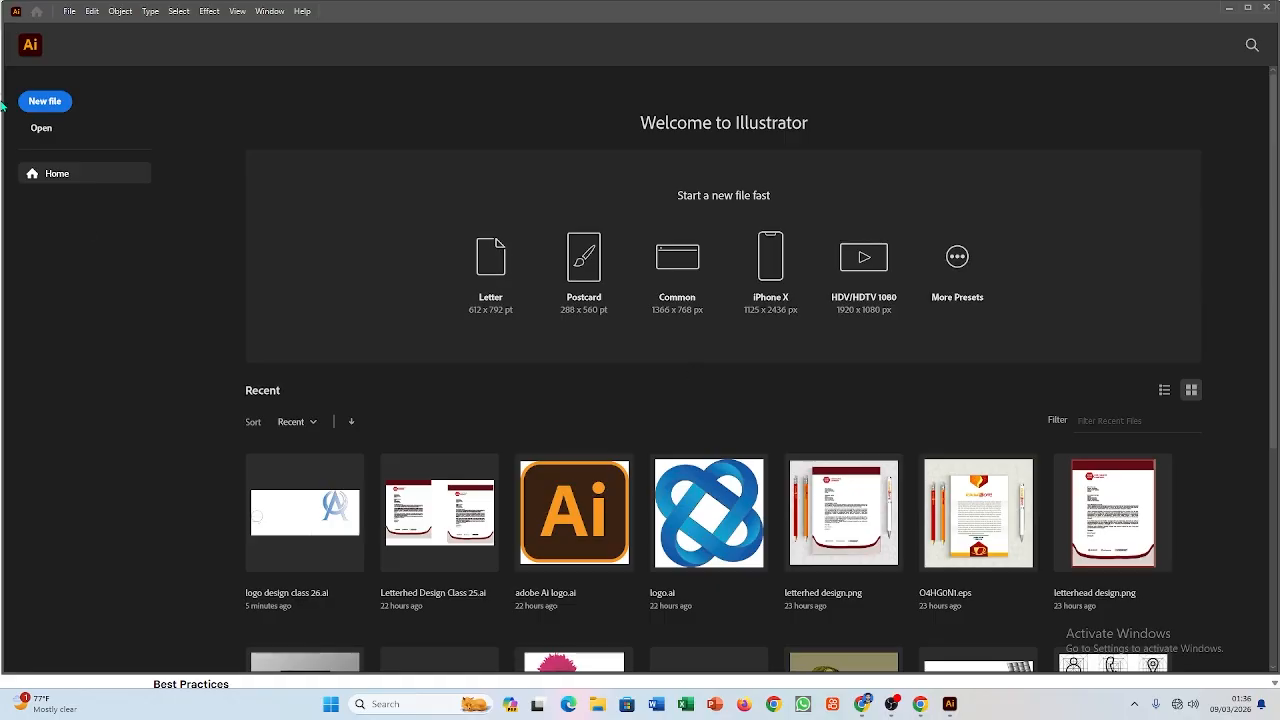
left_click(45, 101)
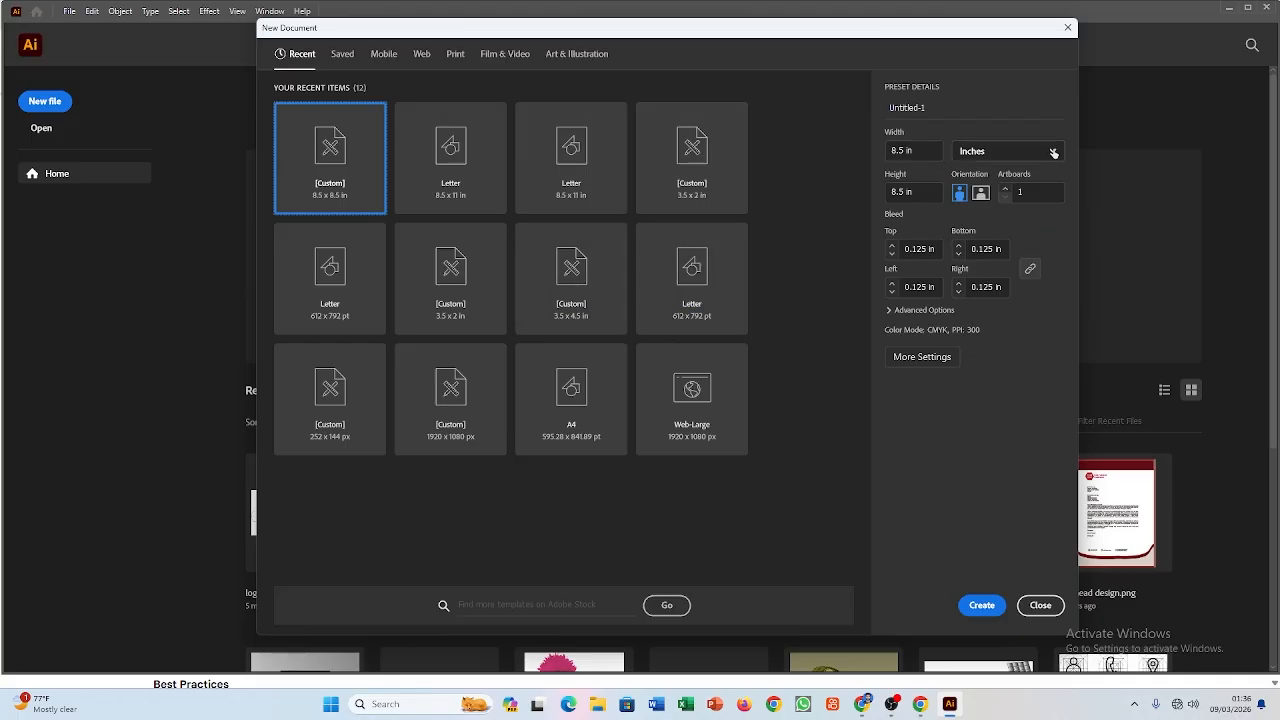
Step: Set the new document's units to pixels and its size to 800 px wide by 800 px high
left_click(1050, 152)
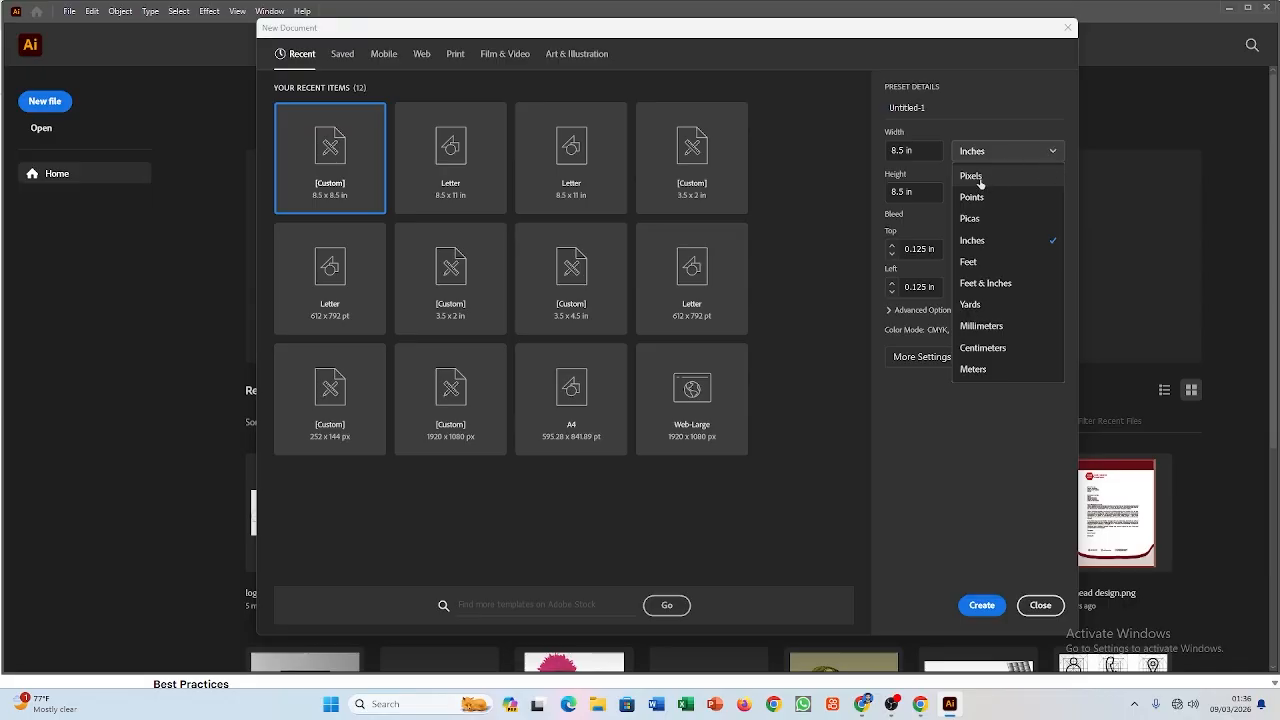
left_click(980, 177)
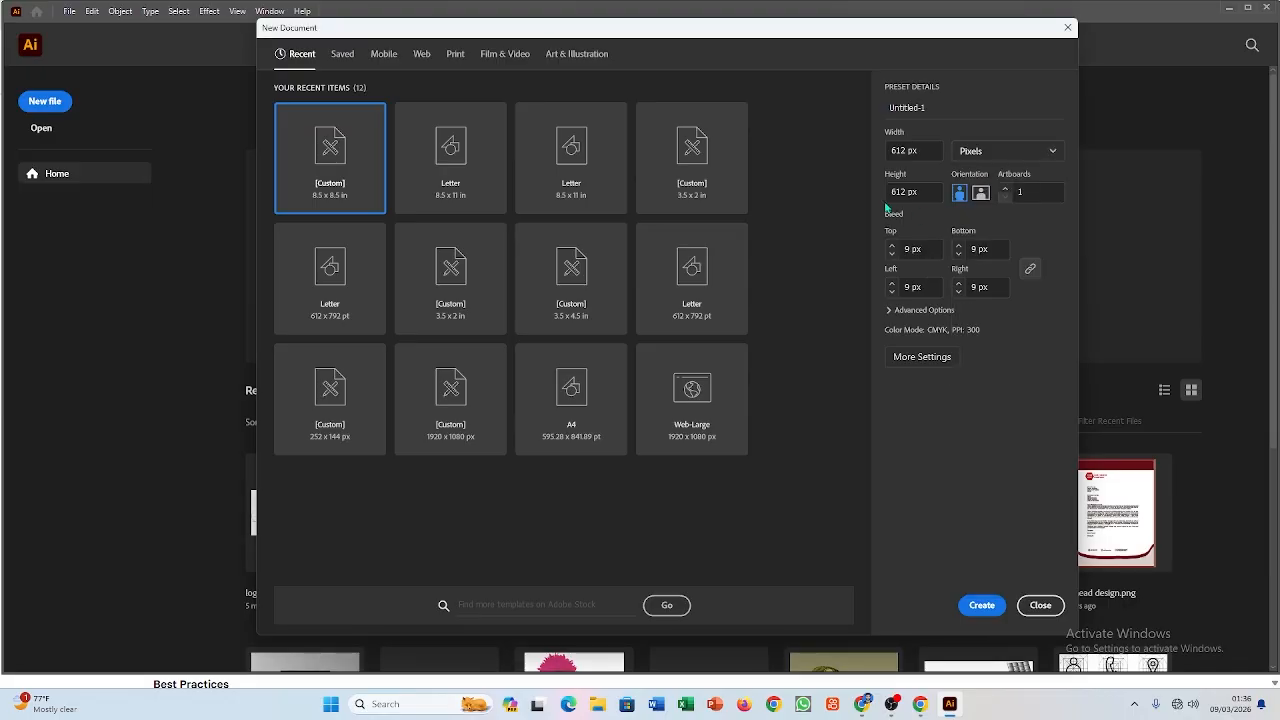
double_click(904, 150)
type("800")
double_click(904, 191)
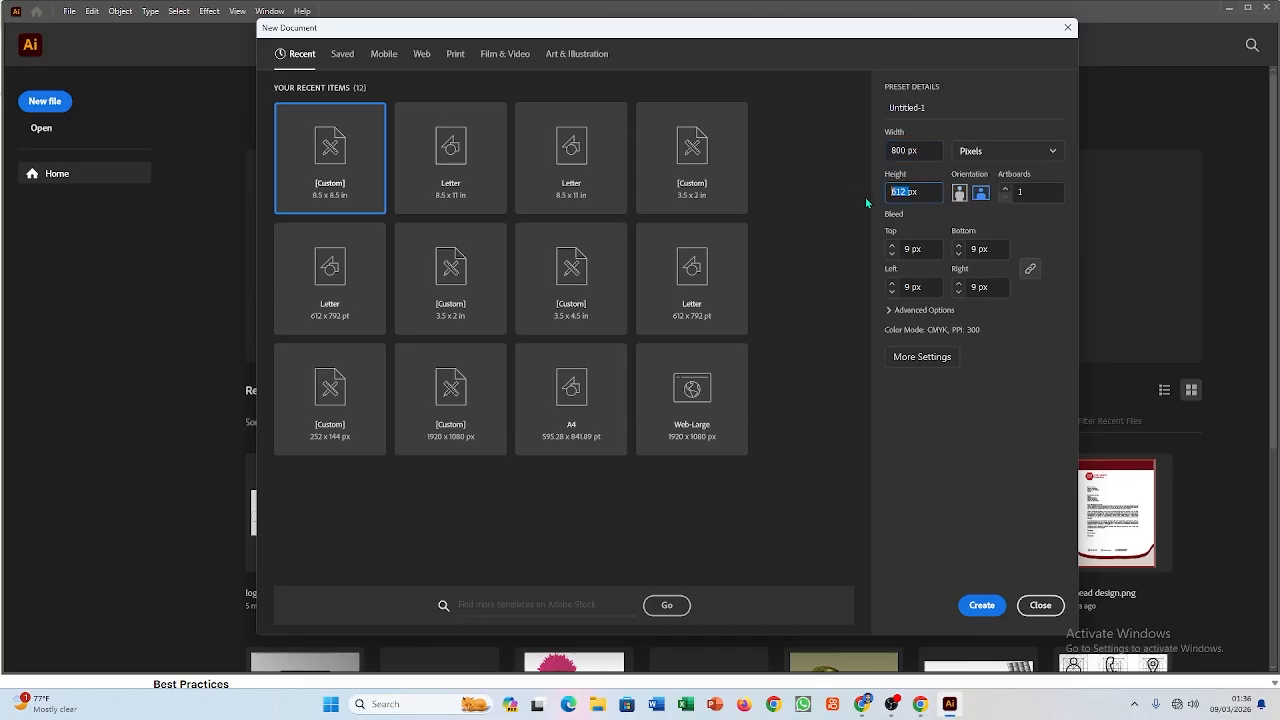
type("6")
left_click_drag(901, 192, 880, 194)
type("800")
Step: Set the bleed to 0 px on all sides and create the document
left_click(930, 248)
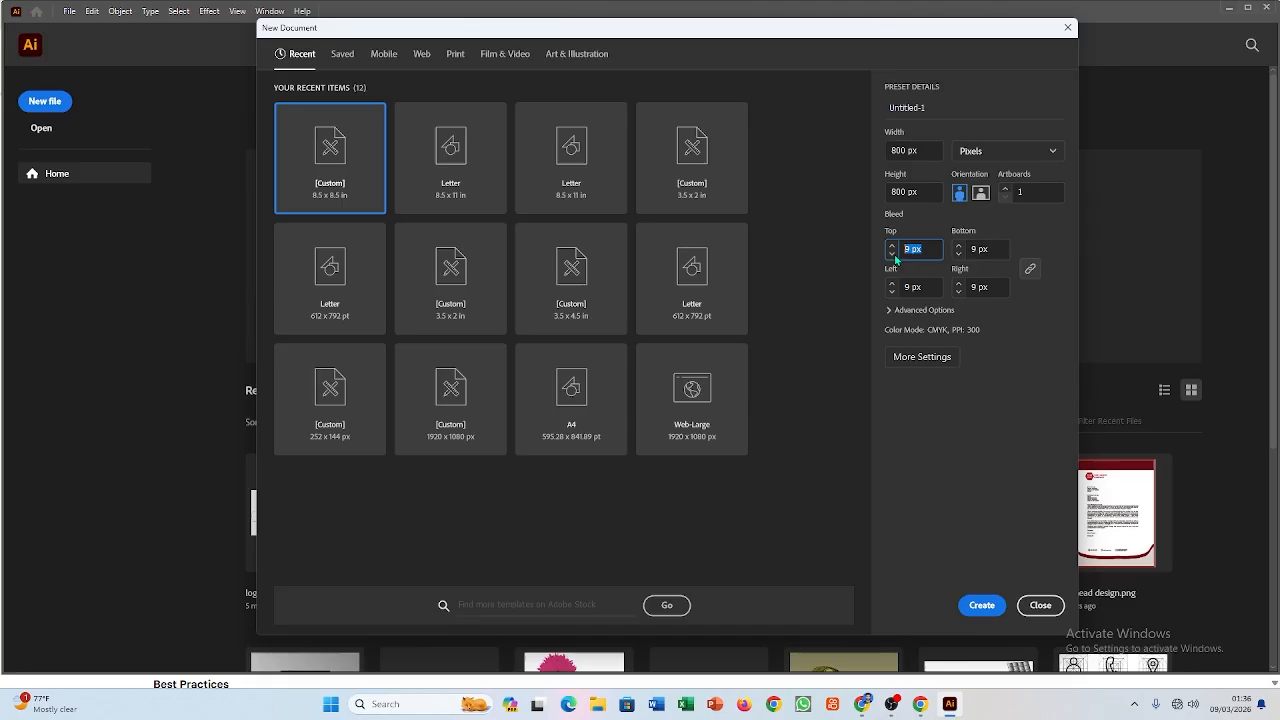
type("0")
left_click(996, 248)
type("0")
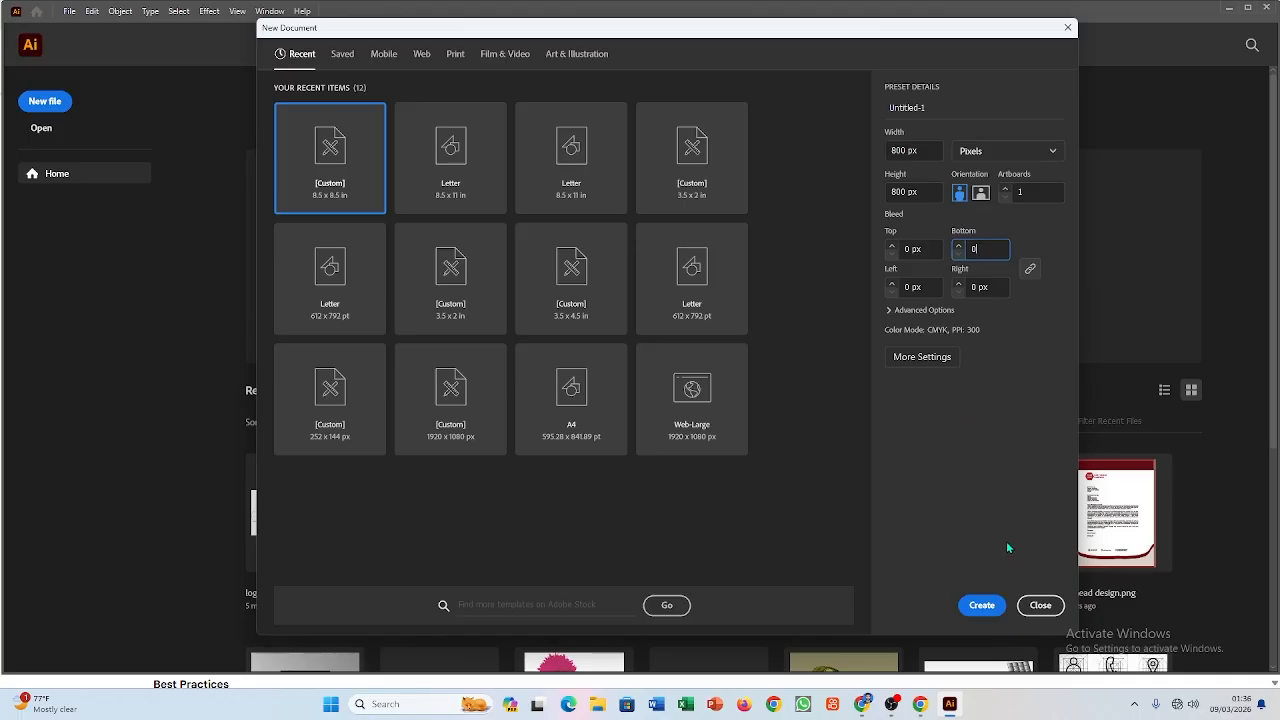
left_click(982, 607)
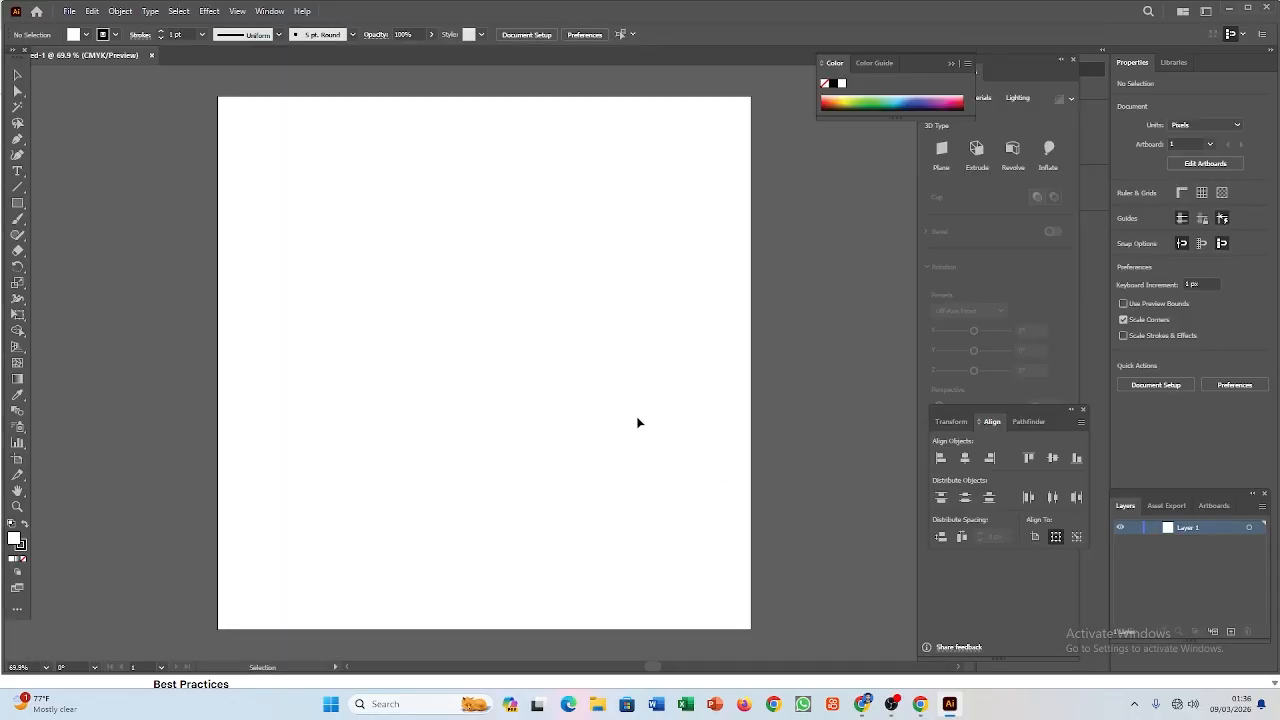
scroll(508, 428, "down", 2)
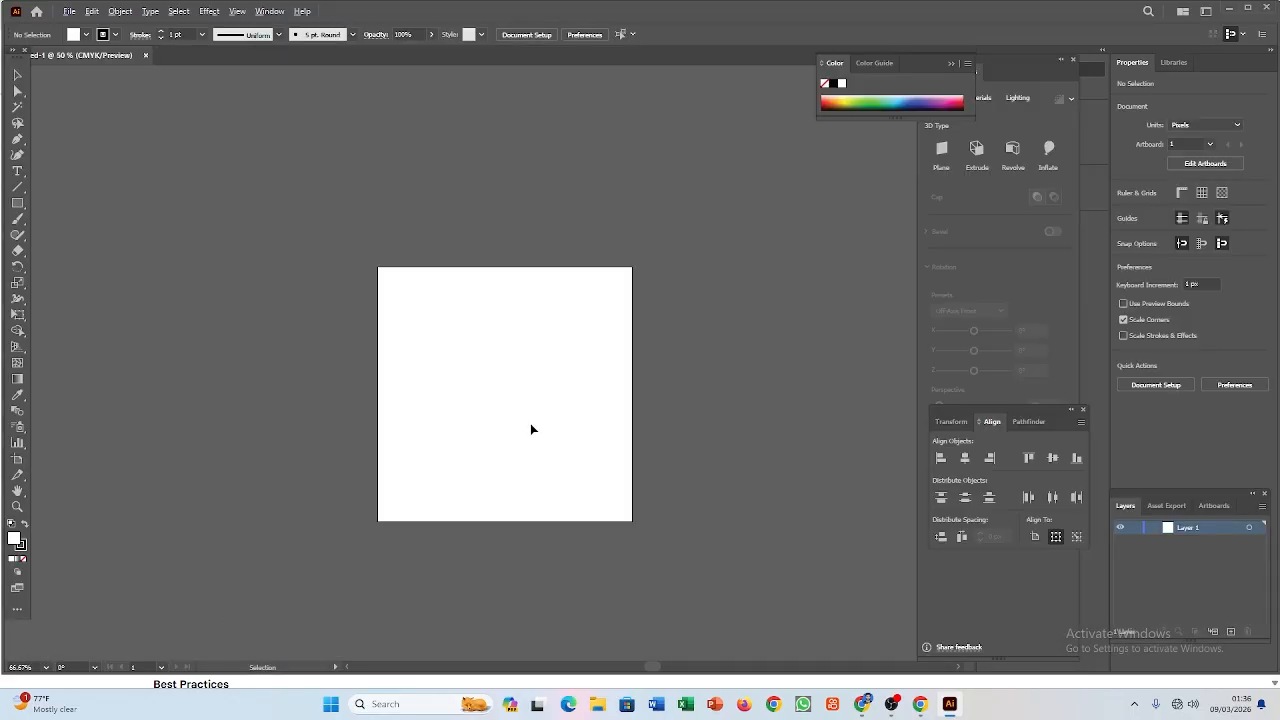
scroll(530, 423, "up", 2)
scroll(535, 418, "down", 3)
scroll(537, 418, "up", 3)
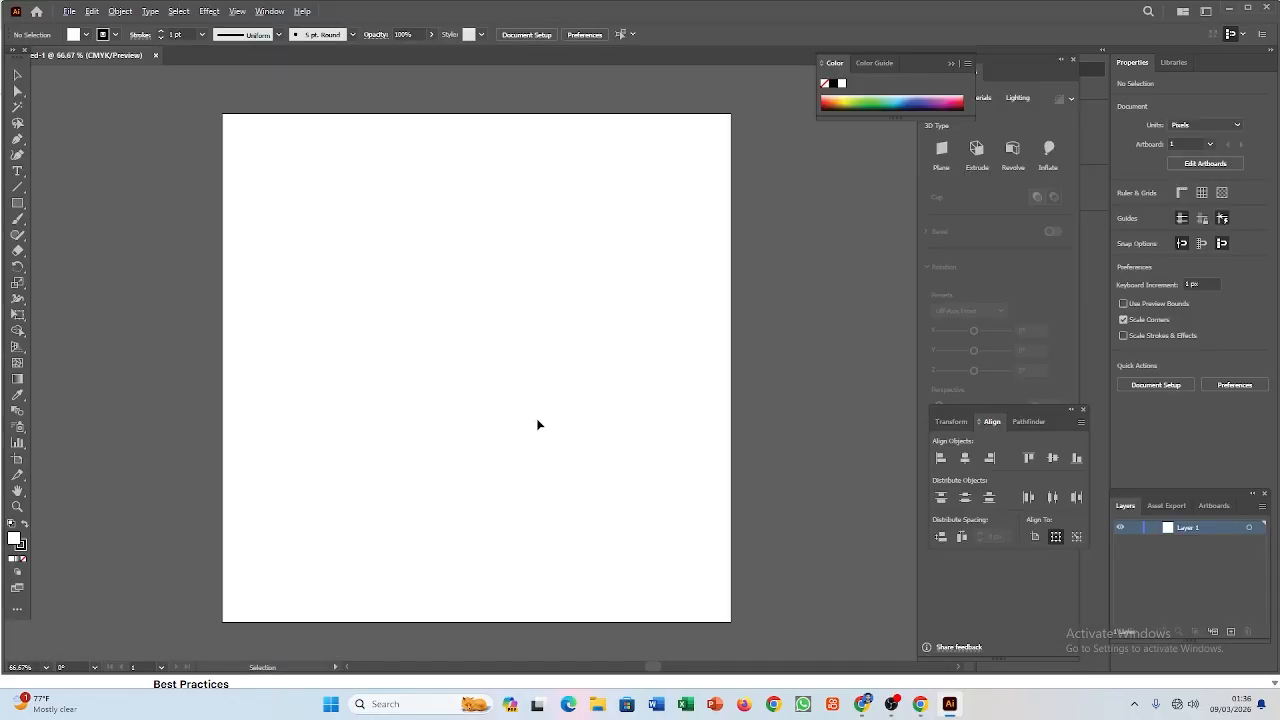
scroll(537, 424, "down", 2)
scroll(537, 424, "up", 1)
scroll(537, 424, "up", 1)
scroll(537, 424, "down", 1)
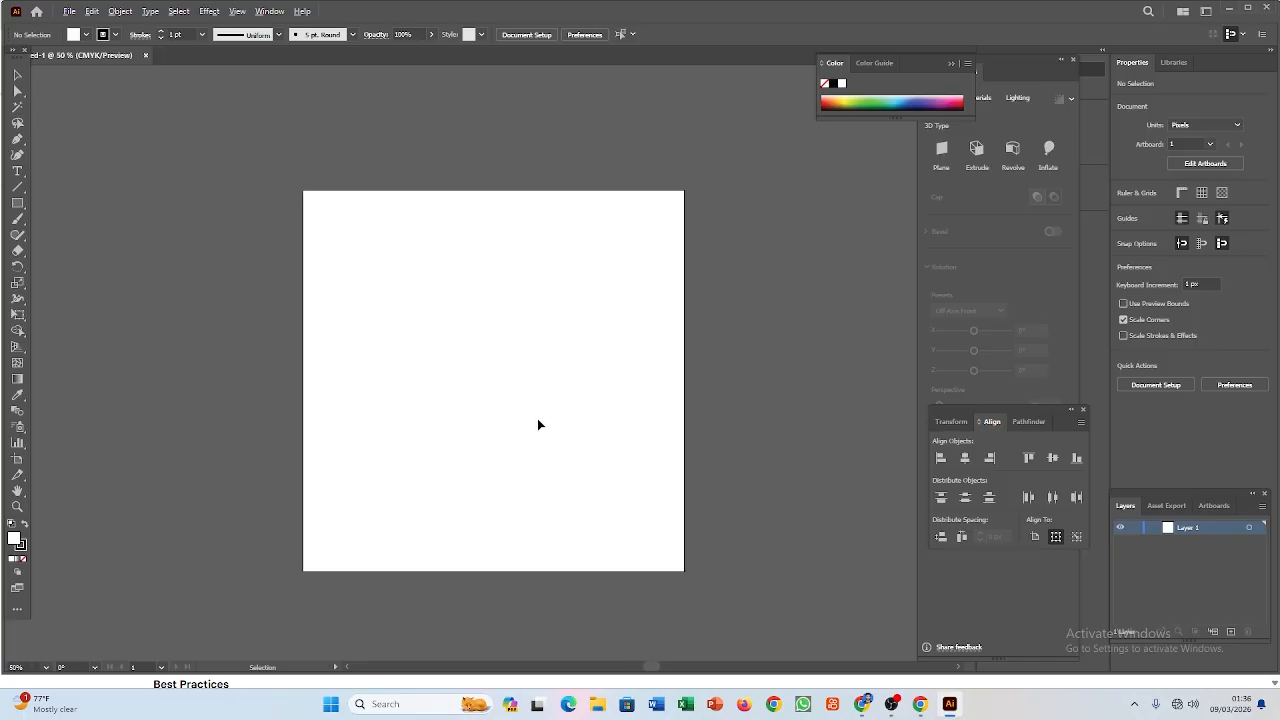
scroll(537, 424, "up", 1)
scroll(537, 424, "down", 1)
Step: Draw a diagonal line from the artboard's top edge to its bottom-left corner, about 413 px wide and 800 px high
left_click(17, 187)
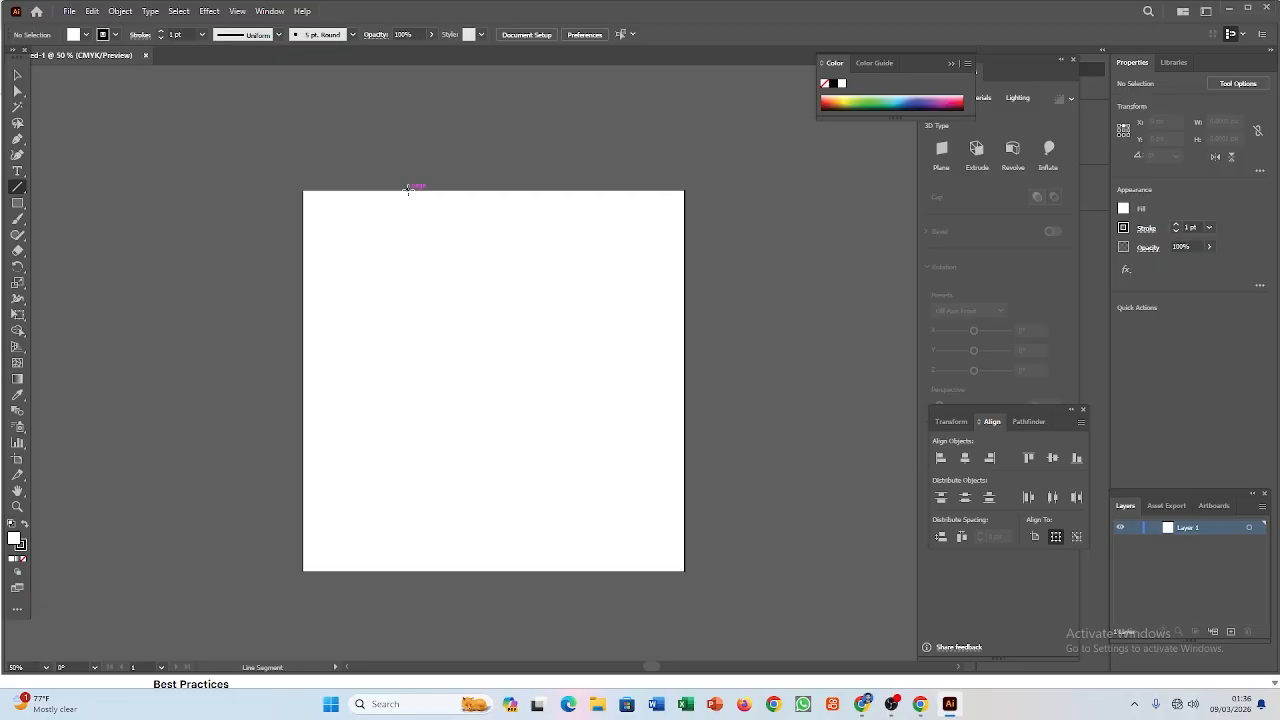
left_click_drag(435, 190, 303, 572)
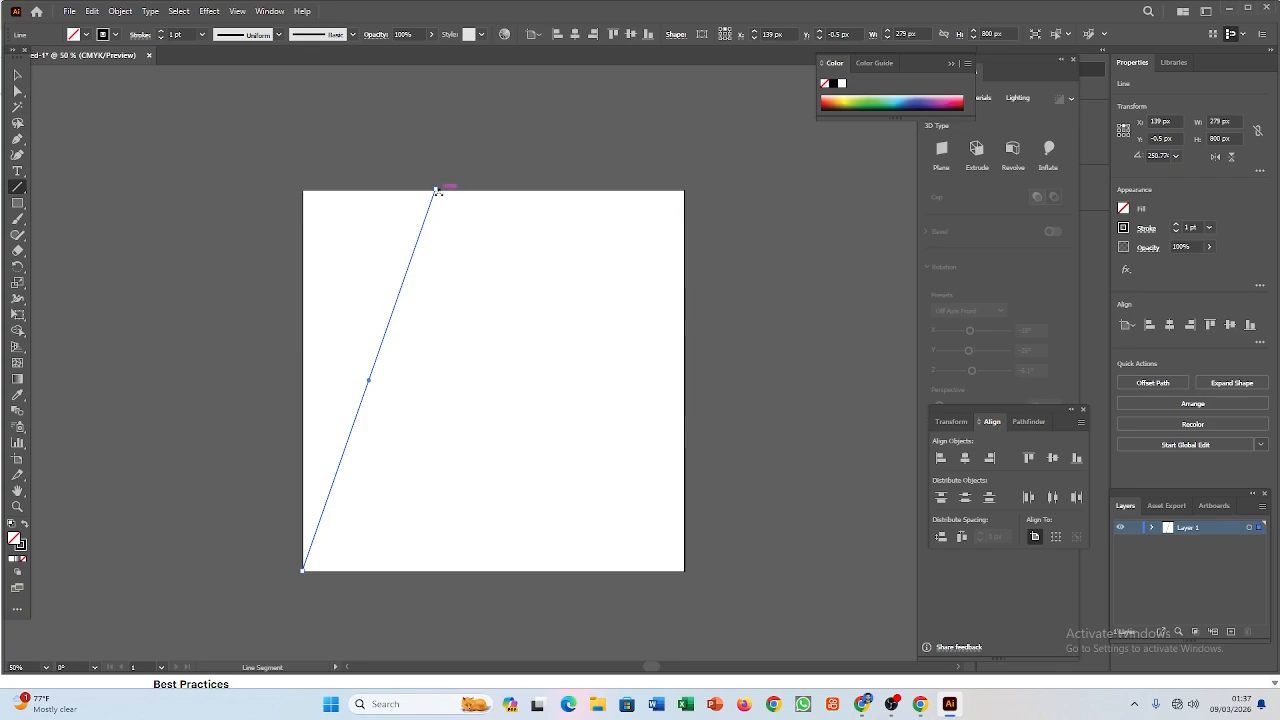
left_click_drag(437, 192, 500, 193)
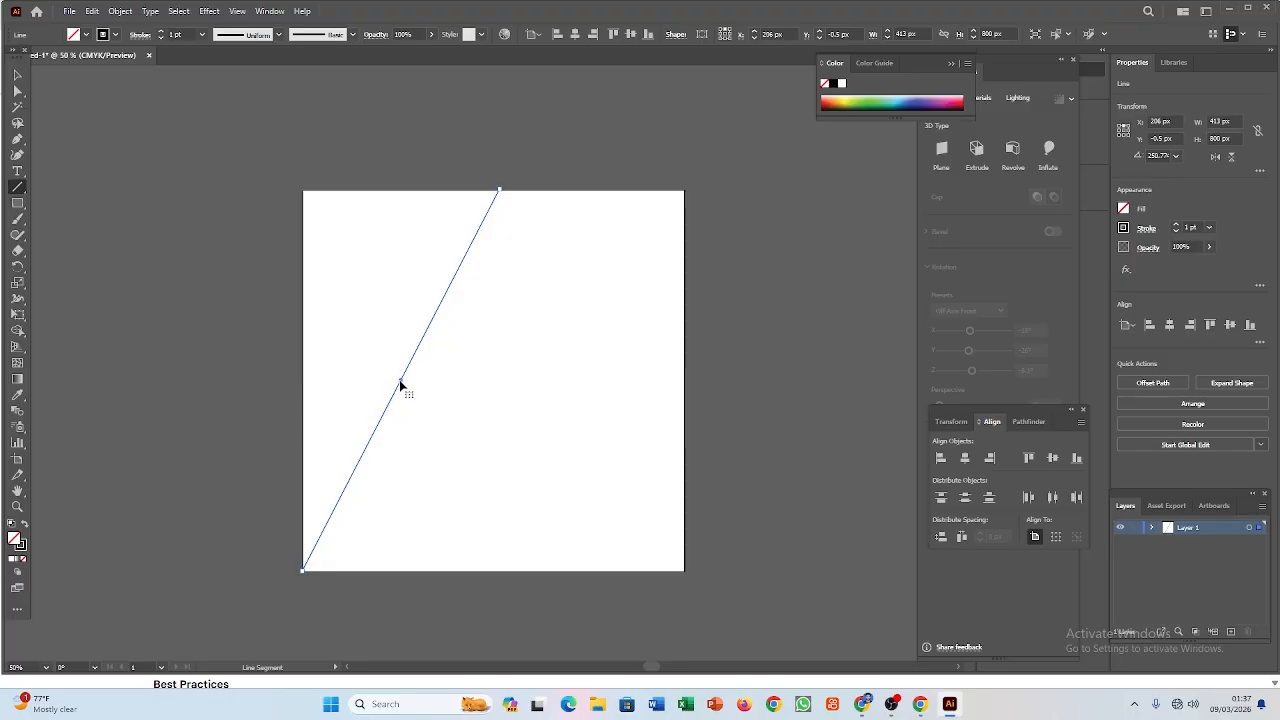
Step: Duplicate the diagonal line about 29 px to its right as a parallel line
left_click_drag(403, 383, 415, 380)
left_click_drag(460, 200, 520, 265)
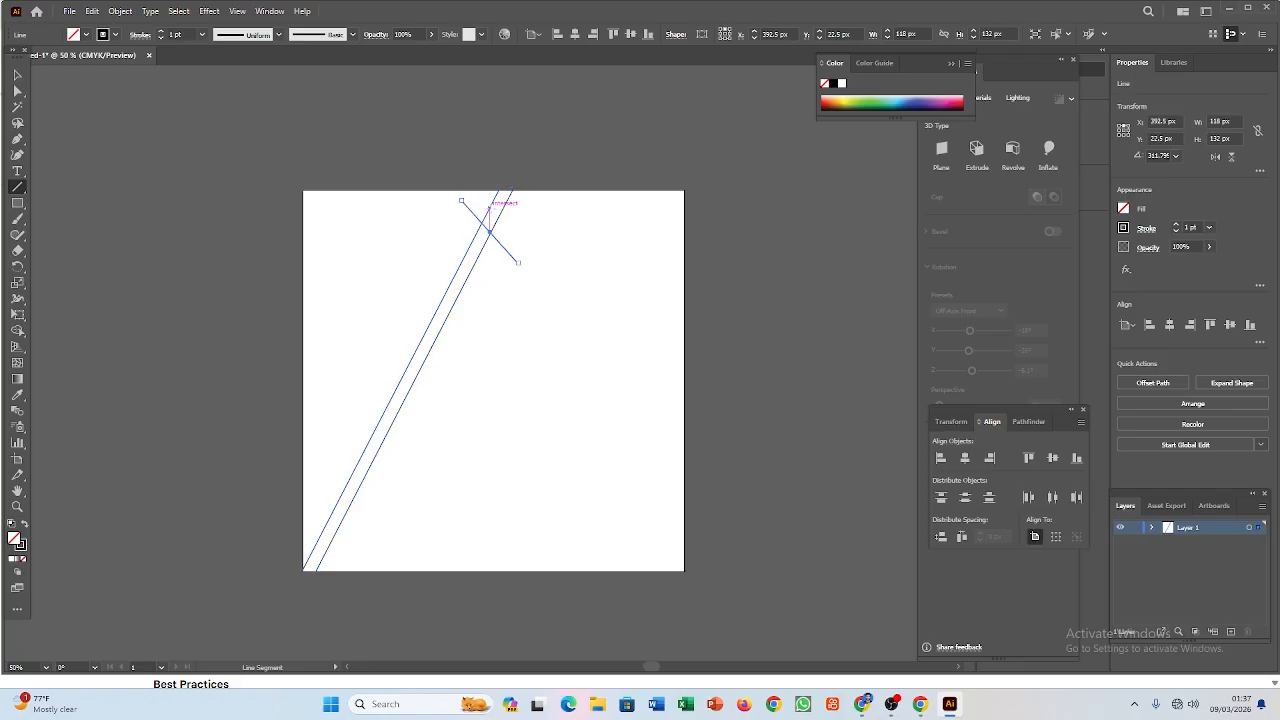
key("ctrl+z")
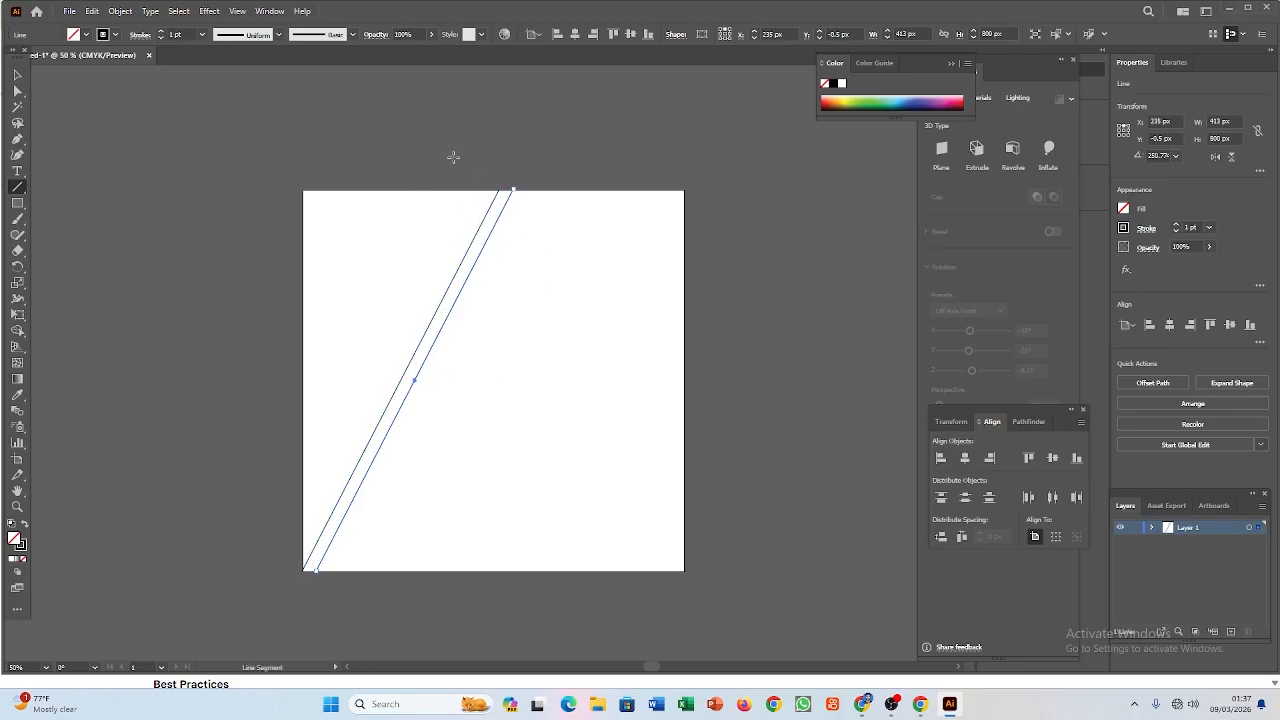
Step: Select both parallel diagonal lines and copy the pair about 109 px to the right
left_click(12, 76)
left_click_drag(397, 238, 560, 317)
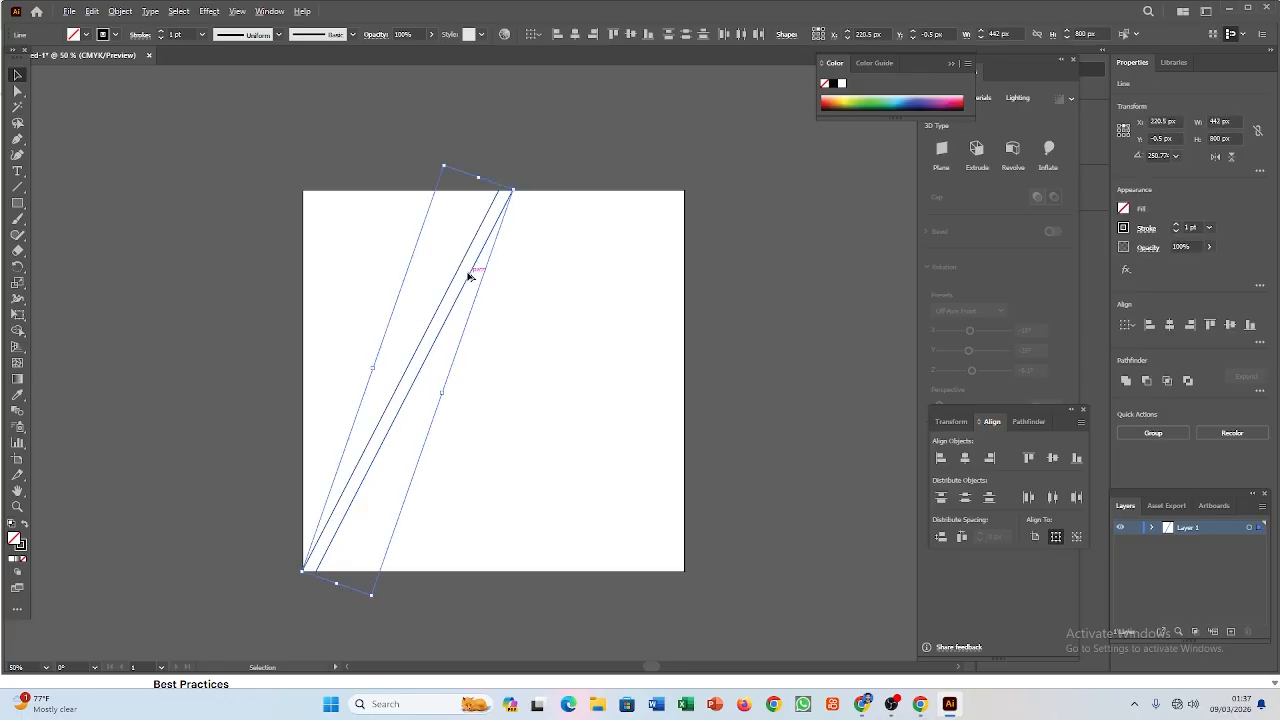
left_click_drag(470, 277, 519, 279)
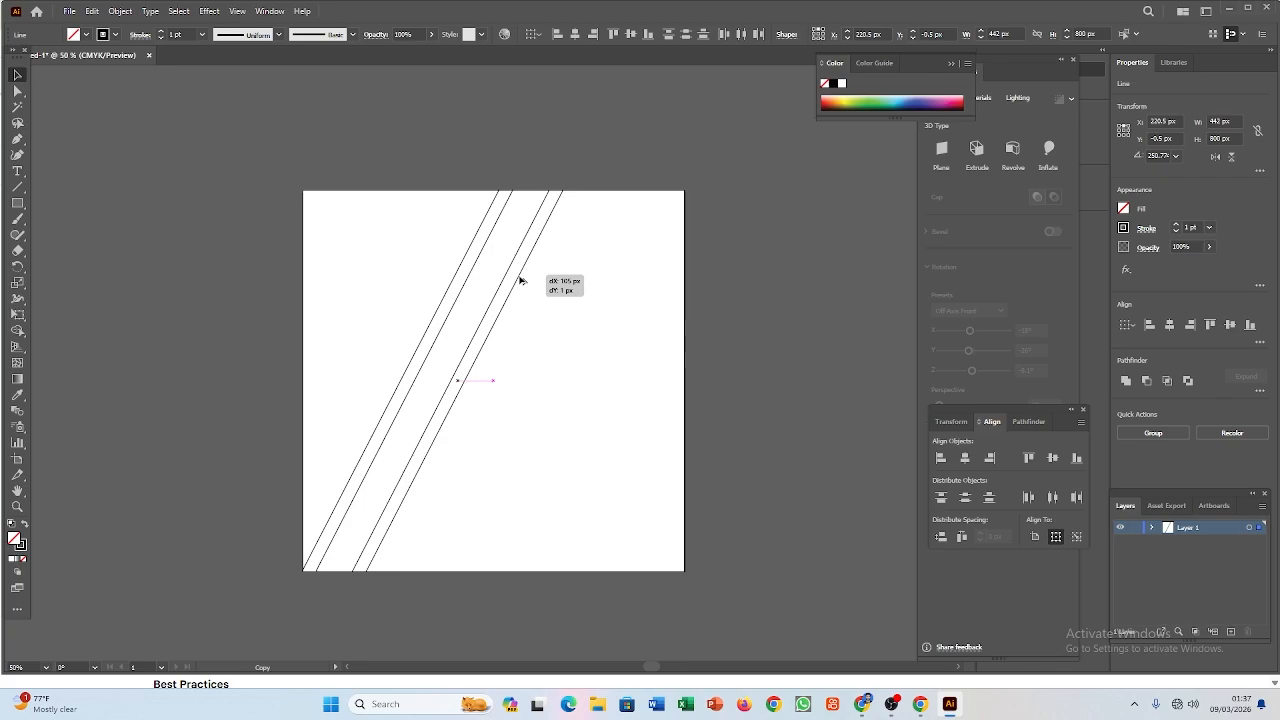
left_click_drag(519, 280, 522, 281)
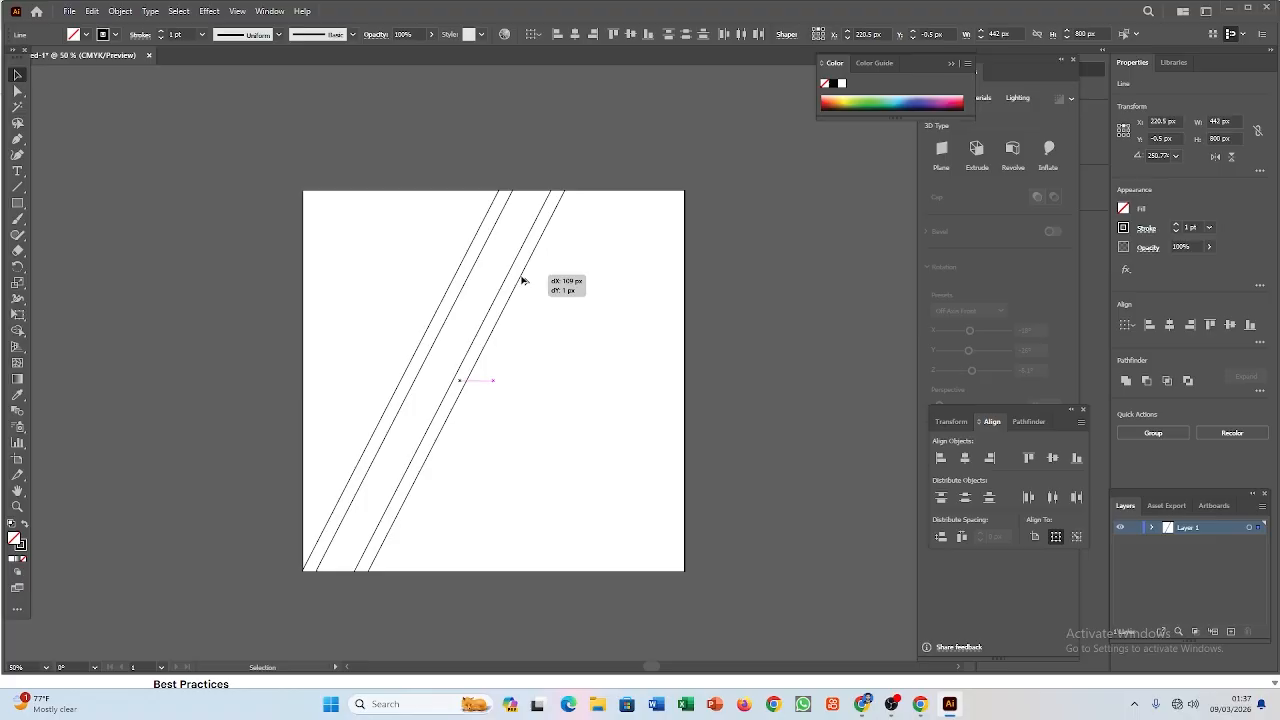
left_click_drag(522, 281, 522, 281)
Step: Select all four diagonal lines and copy them about 207 px to the right
left_click(340, 156)
left_click_drag(370, 143, 515, 270)
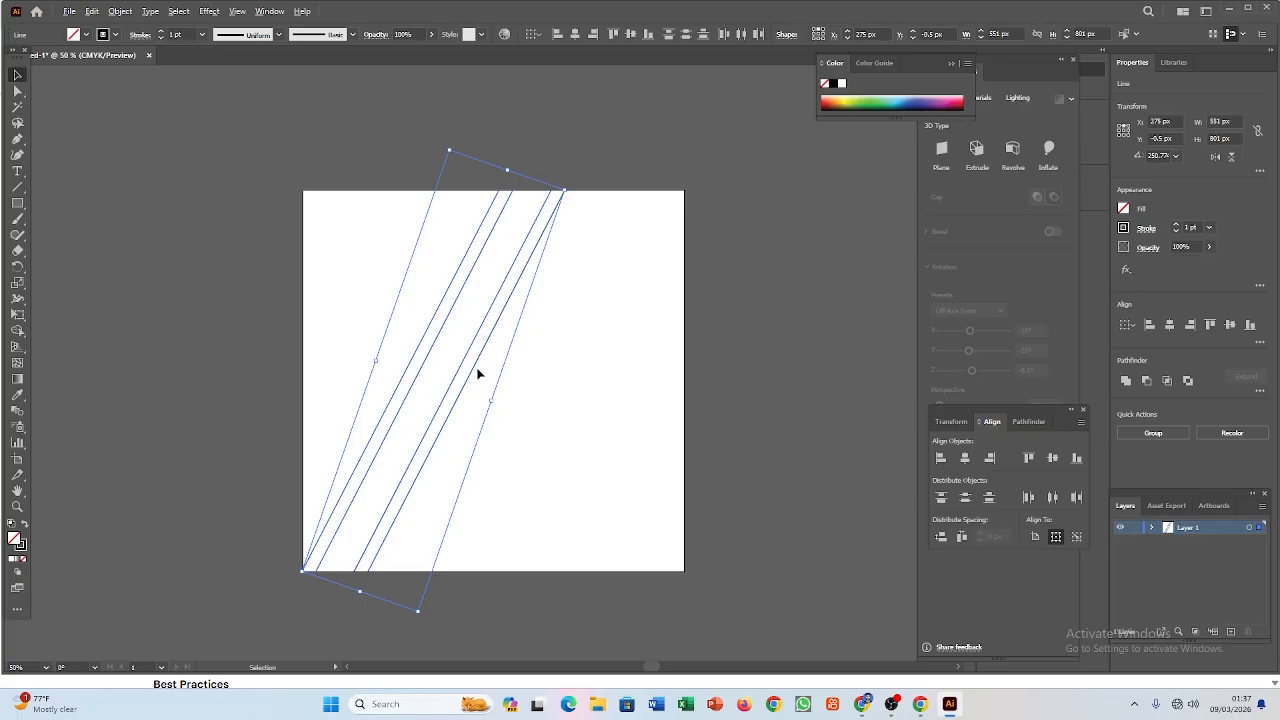
left_click_drag(469, 385, 571, 380)
Step: Reflect the copied set of four lines across the vertical axis so it crosses the original set, then deselect it
right_click(566, 375)
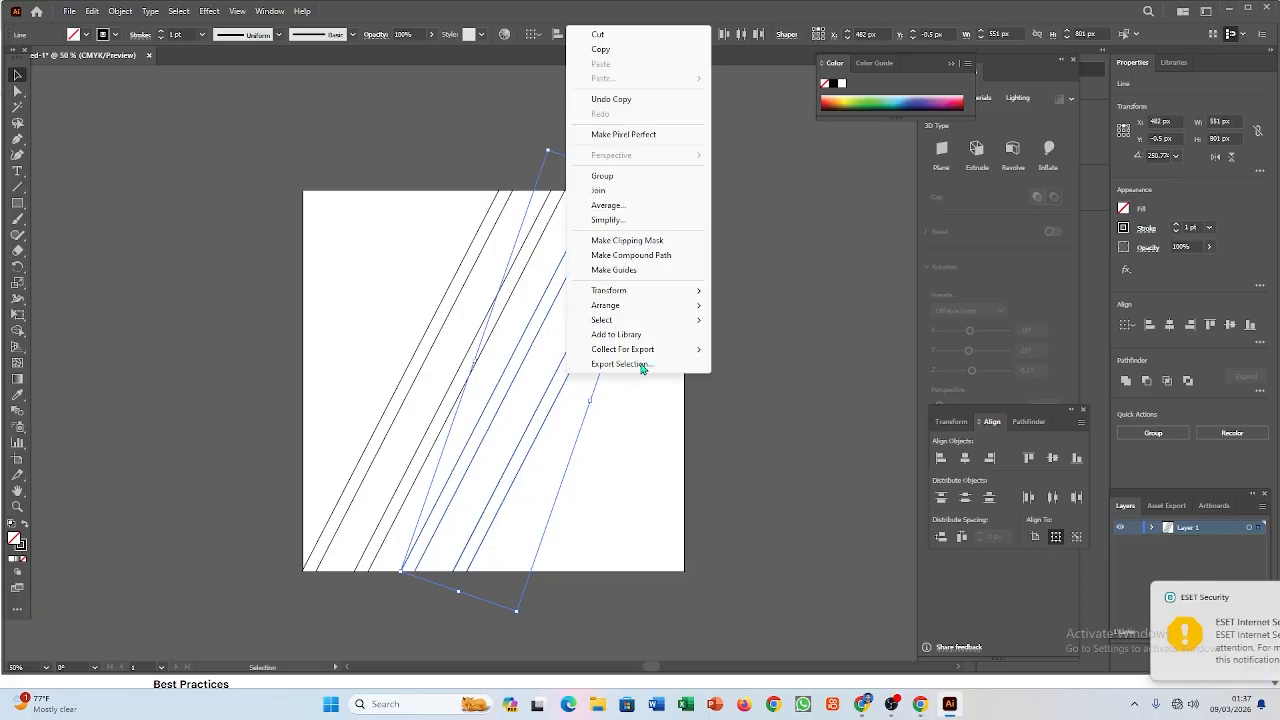
mouse_move(610, 291)
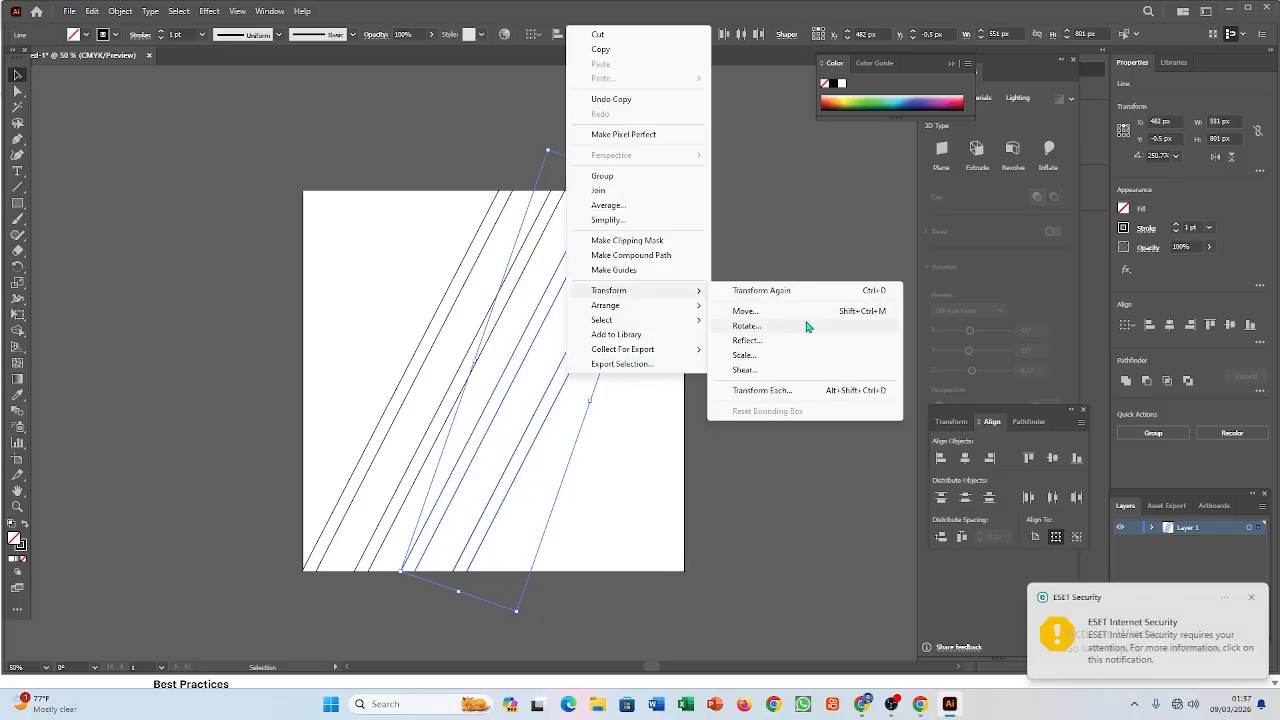
left_click(746, 340)
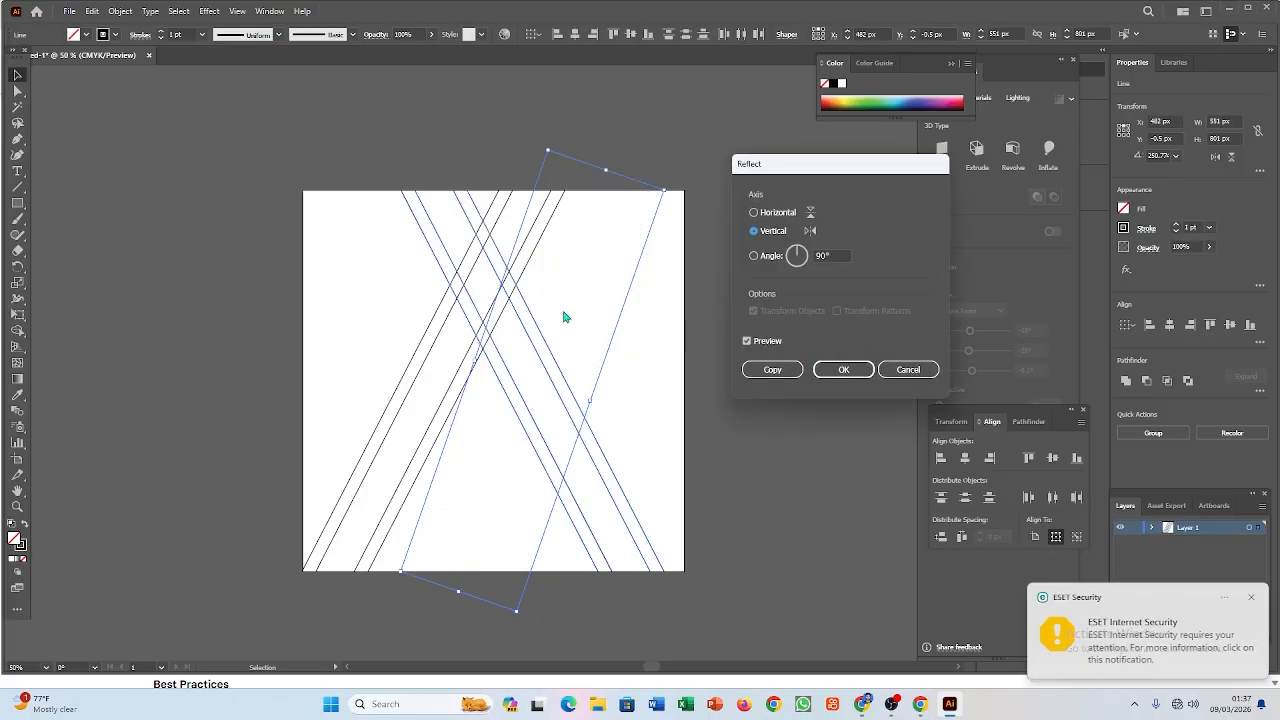
left_click(845, 370)
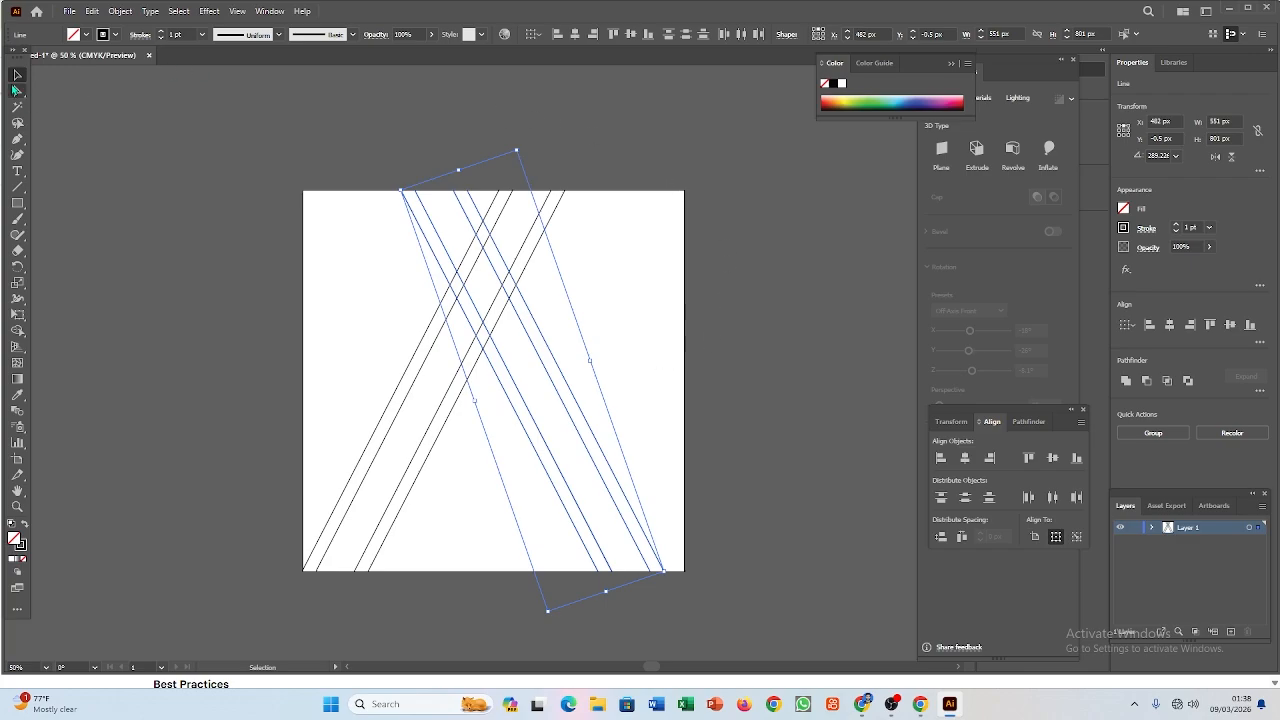
left_click(376, 290)
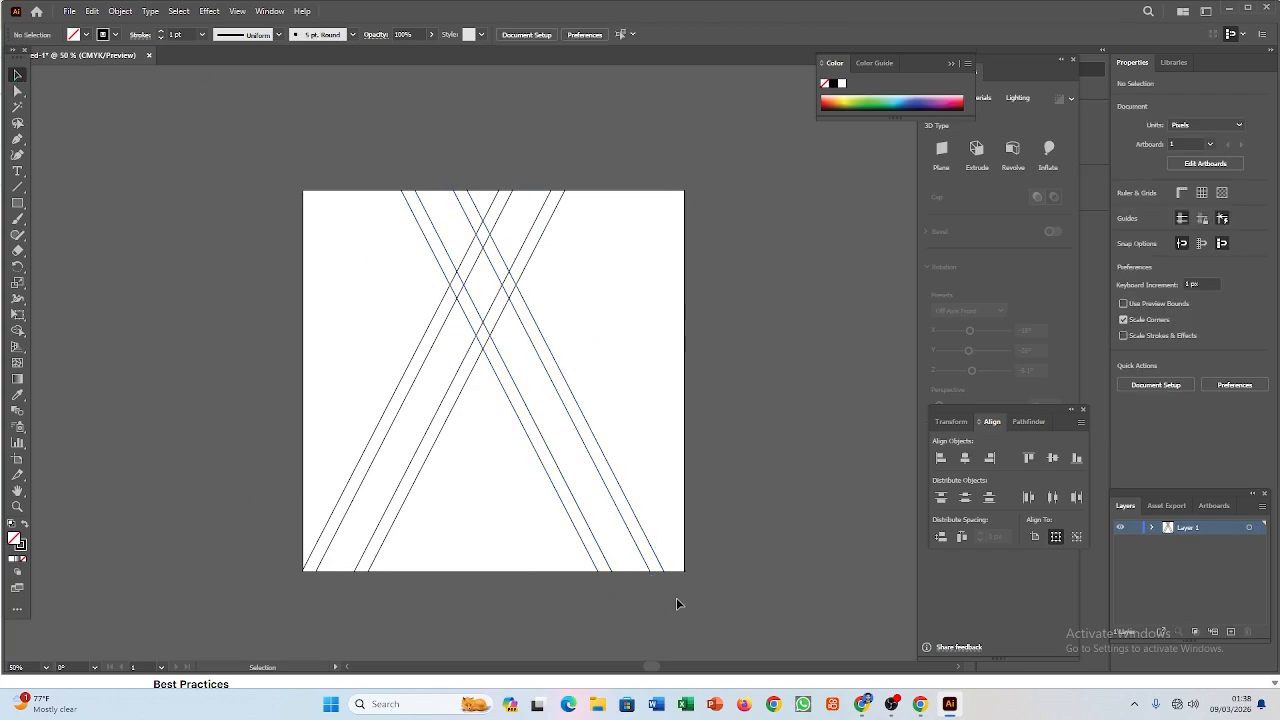
Step: Draw a circle about 590 px in diameter over the crossing diagonal lines with the Ellipse tool
key("space")
left_click_drag(452, 494, 449, 422)
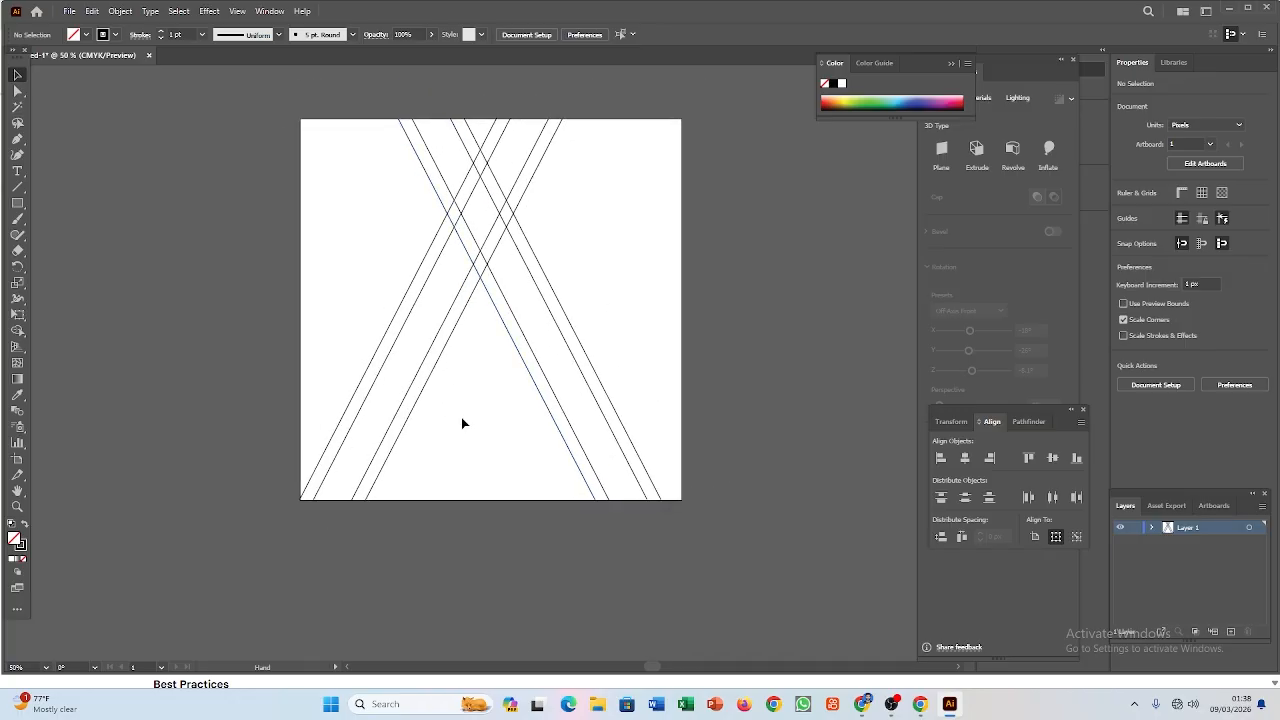
scroll(485, 342, "up", 2)
scroll(484, 339, "down", 2)
scroll(484, 339, "up", 1)
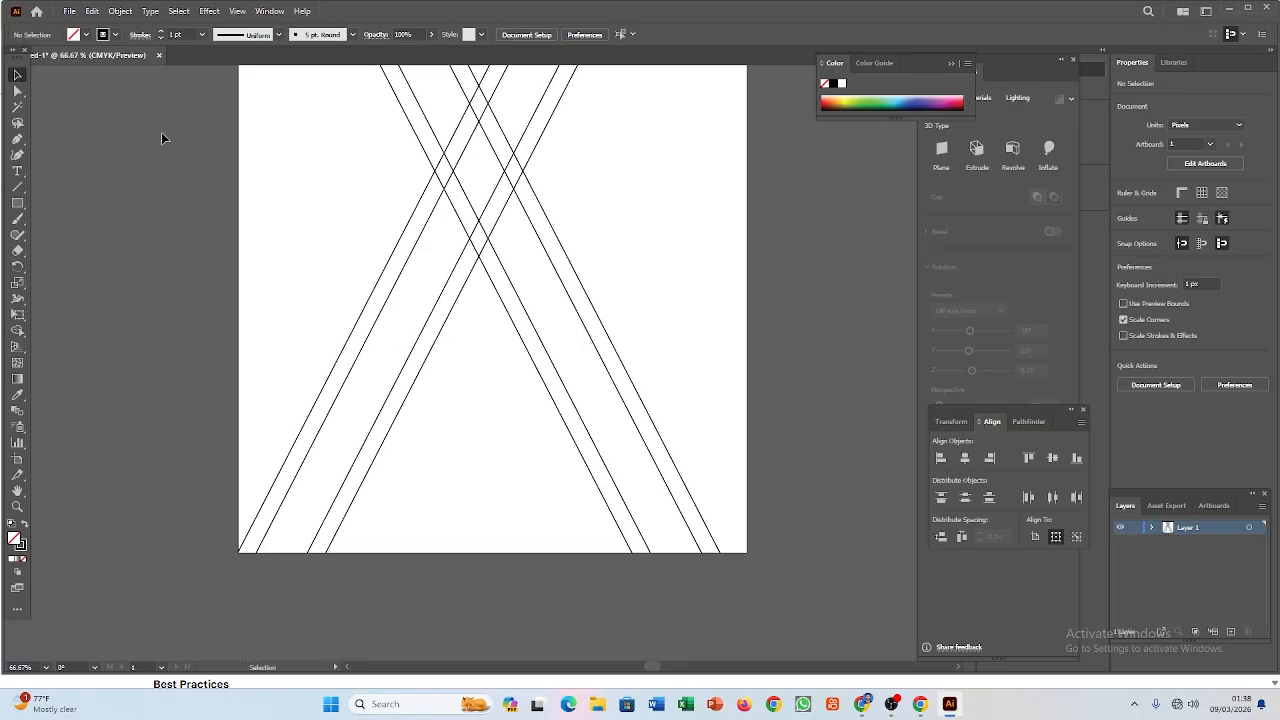
left_click(21, 204)
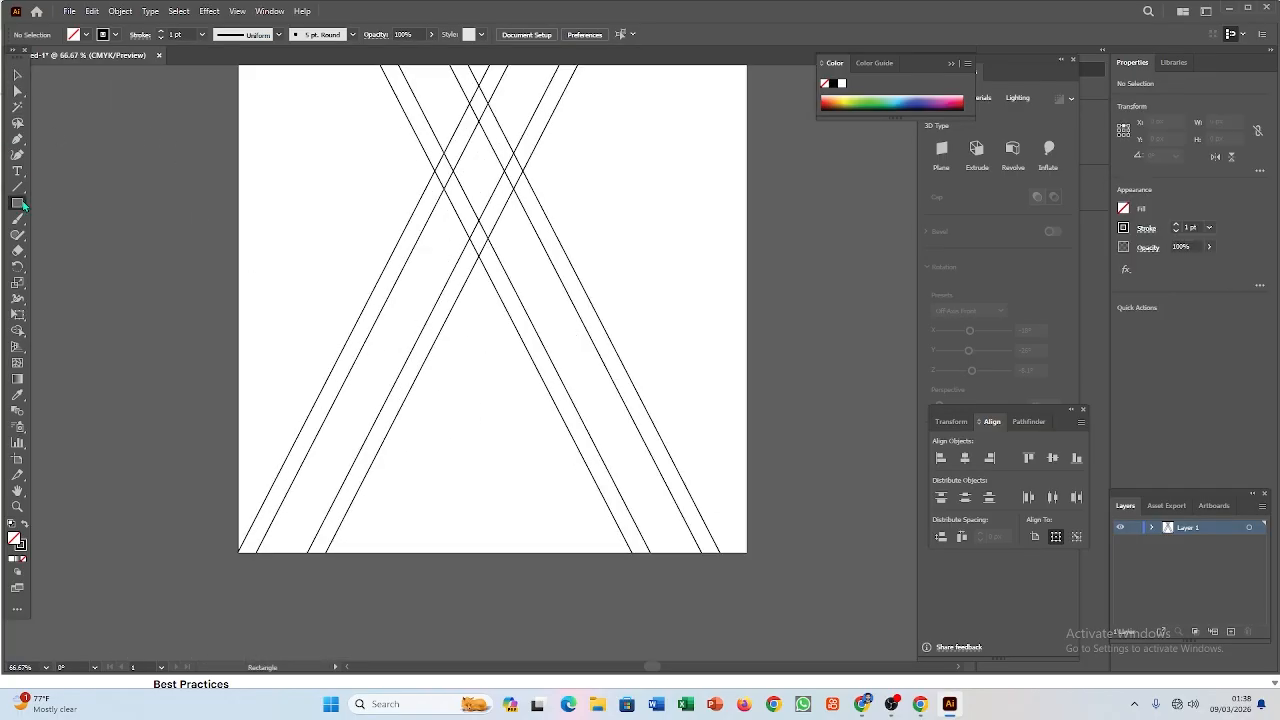
right_click(21, 204)
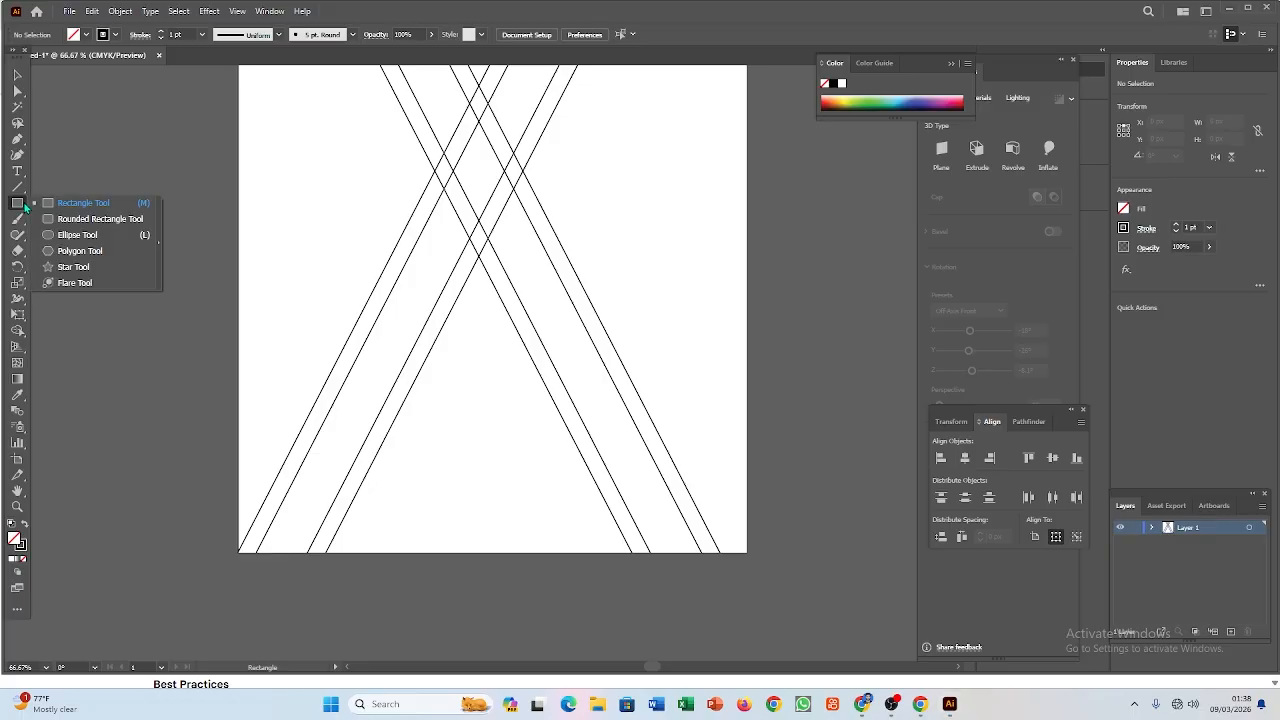
left_click(72, 236)
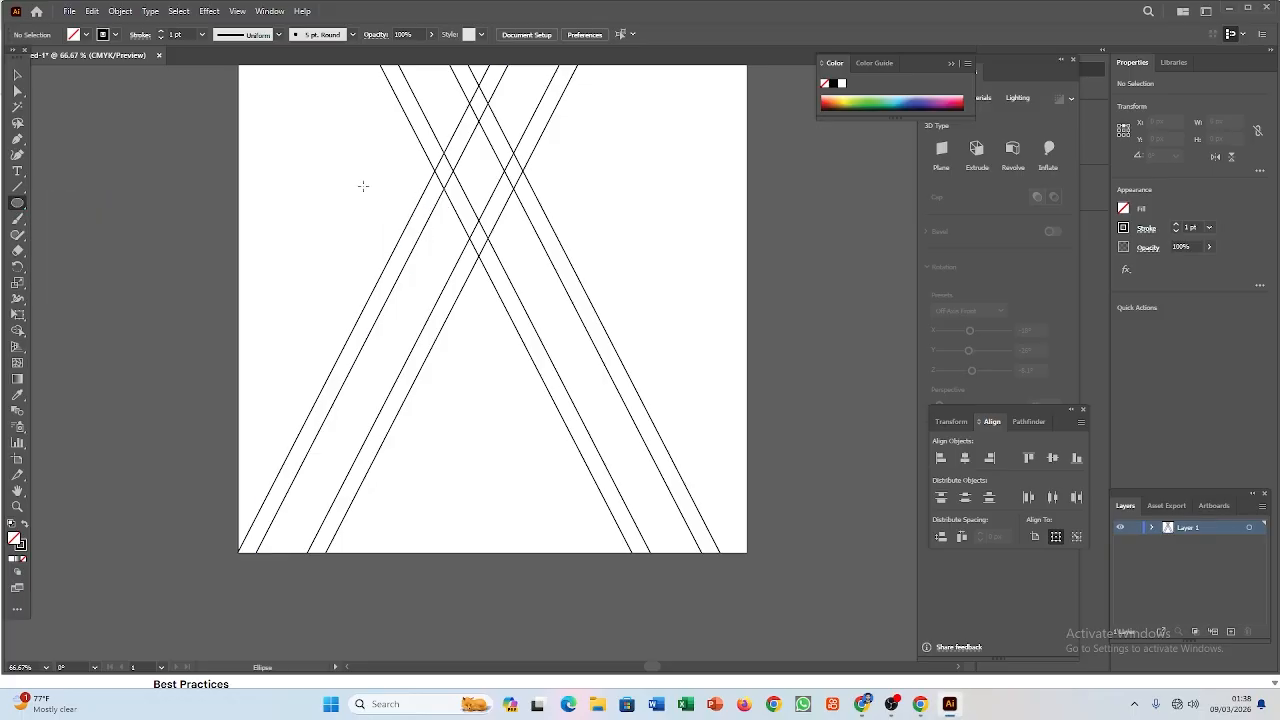
left_click_drag(401, 122, 740, 382)
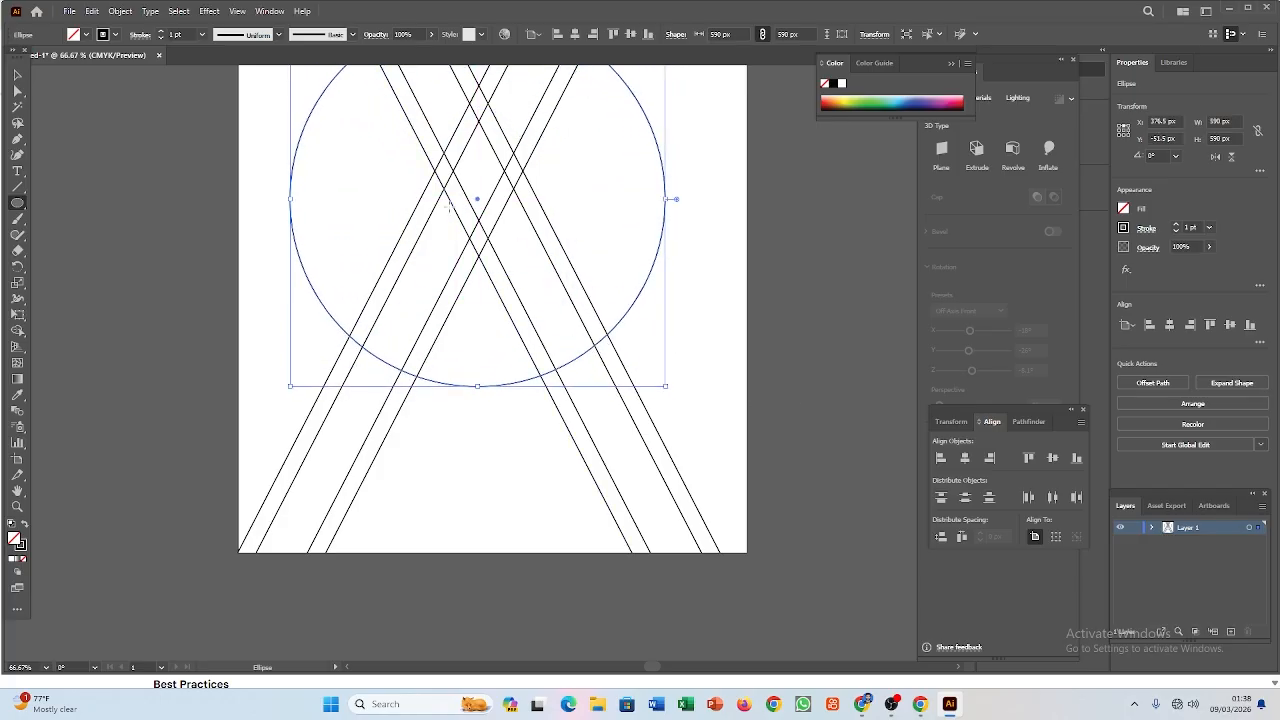
Step: Move the circle down about 173 px over the line crossings and flatten it to a height of about 505 px
left_click_drag(479, 199, 482, 312)
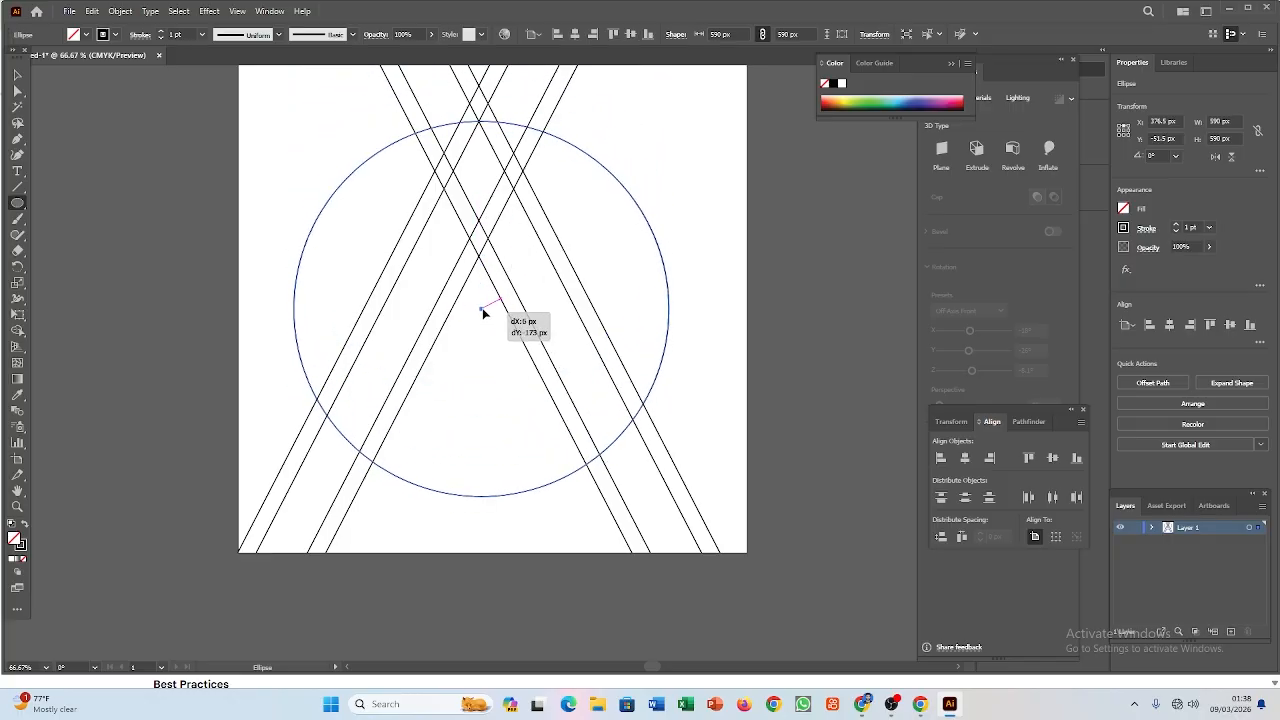
left_click_drag(482, 312, 482, 310)
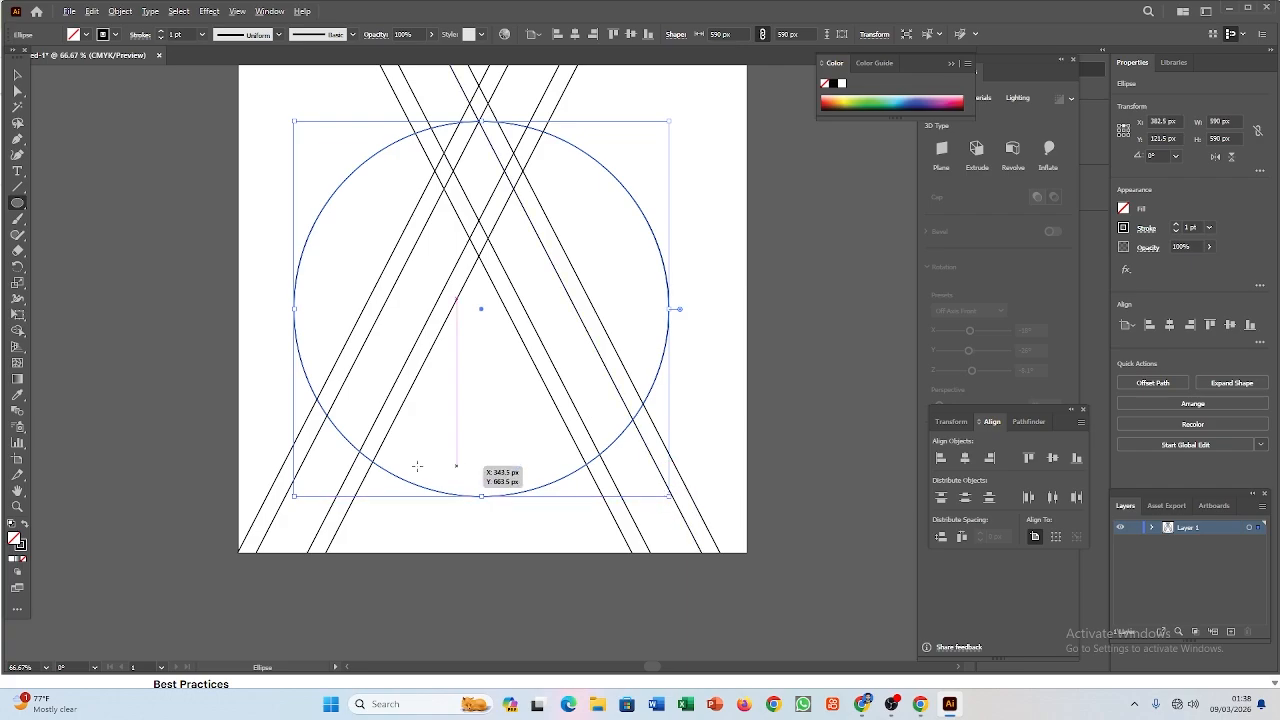
left_click_drag(481, 495, 479, 442)
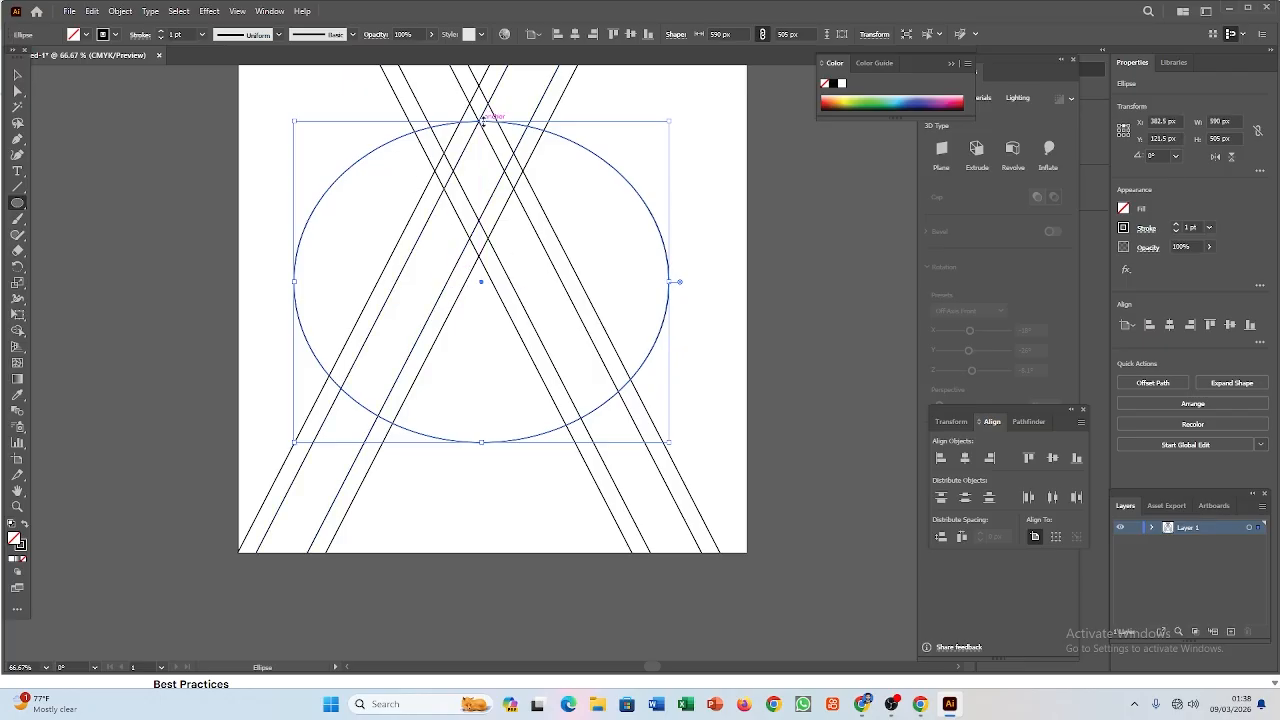
Step: Duplicate the ellipse, scale the copy to about 514 × 440 px and align its top point with the original's
mouse_move(486, 284)
left_mouse_down()
mouse_move(494, 296)
mouse_move(494, 251)
mouse_move(489, 270)
left_mouse_up()
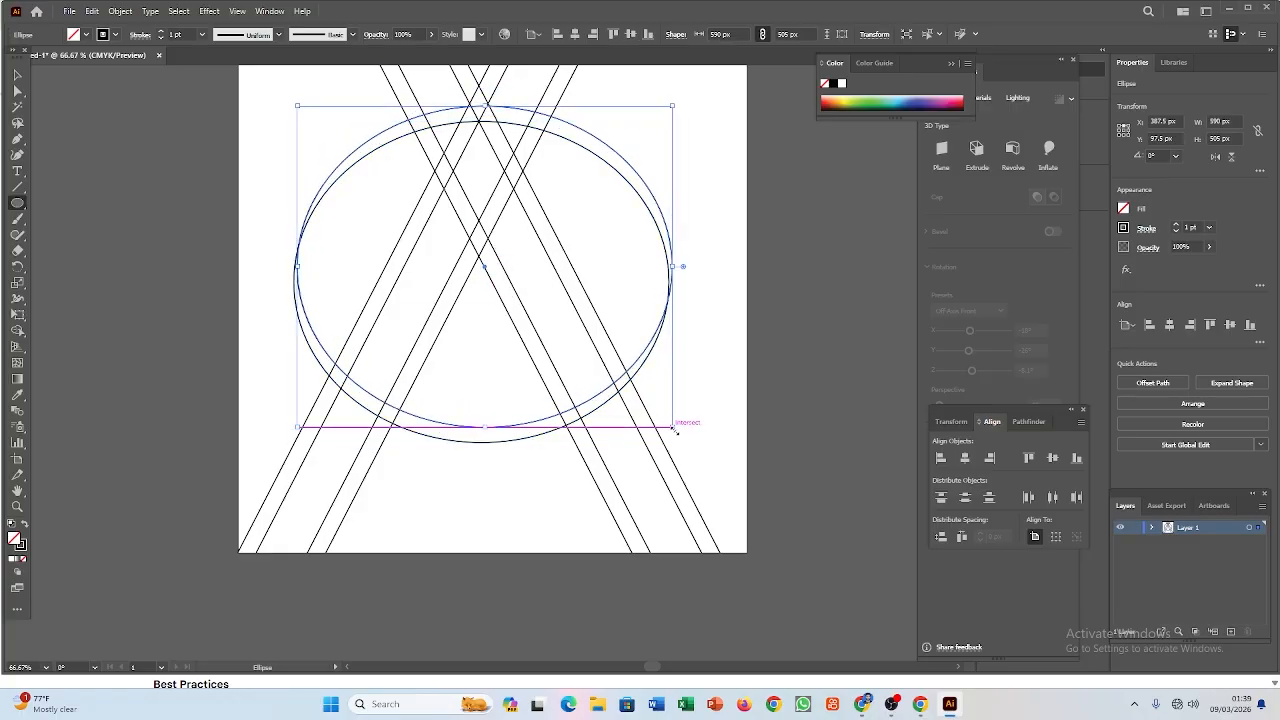
left_click_drag(673, 427, 650, 412)
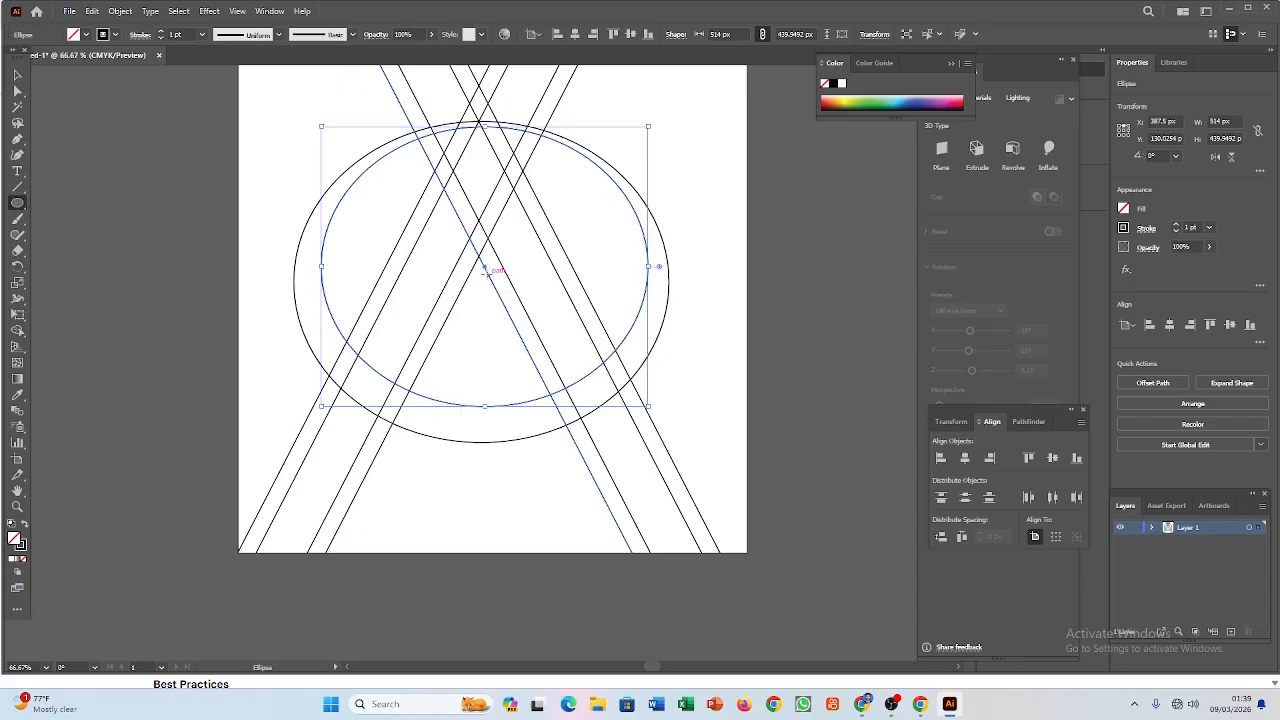
left_click_drag(485, 268, 483, 260)
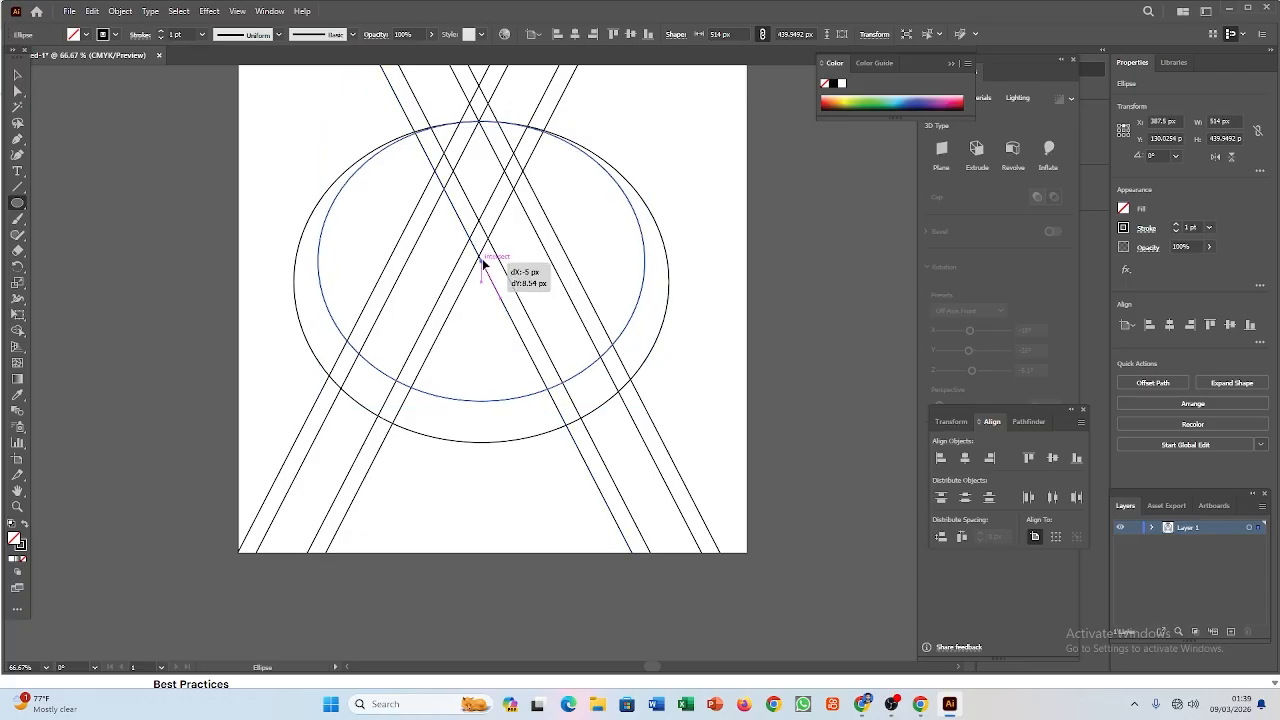
left_click_drag(483, 260, 484, 262)
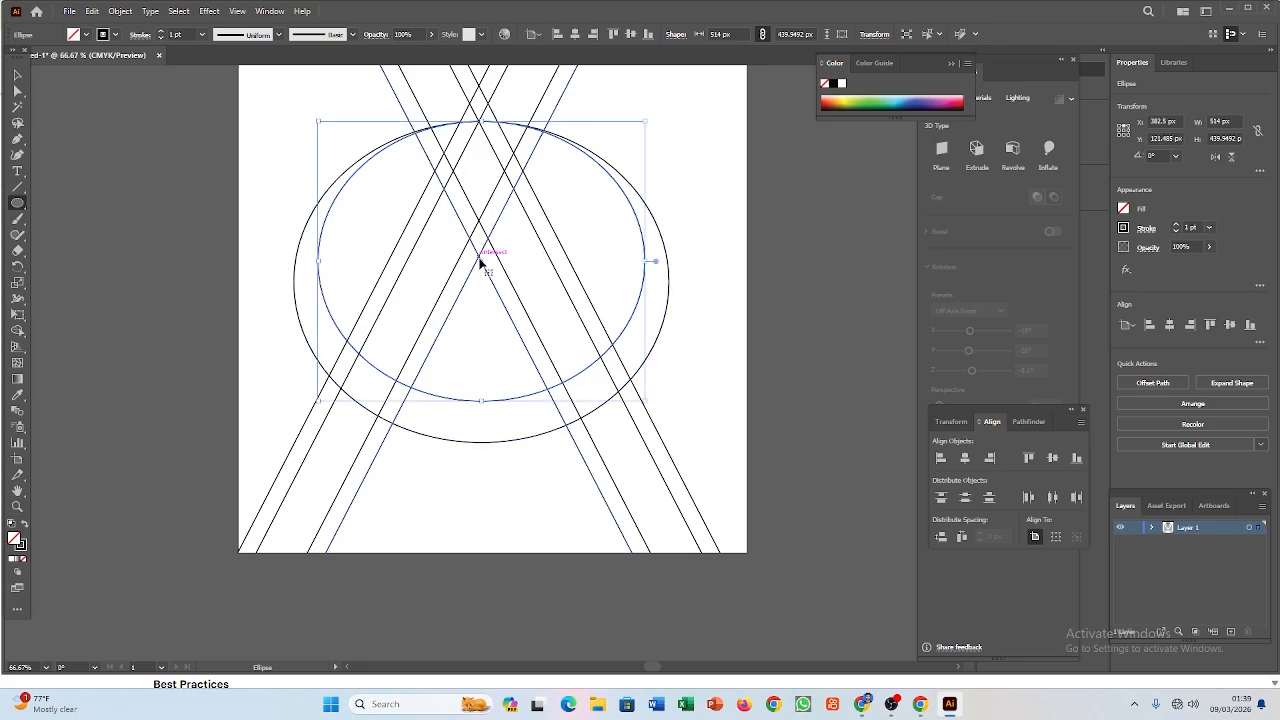
Step: Duplicate the second ellipse, scale the copy to about 408 × 349 px and centre it near the lowest line crossing inside the others
left_click_drag(481, 260, 484, 289)
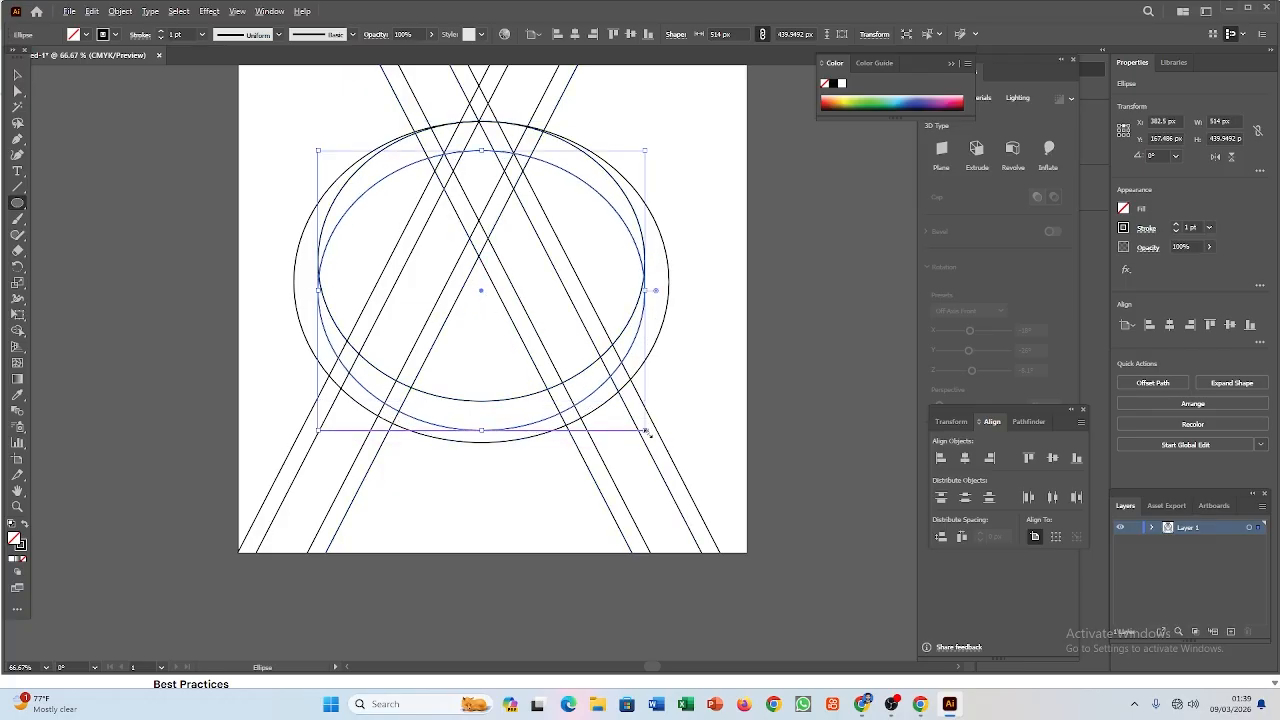
left_click_drag(645, 430, 612, 414)
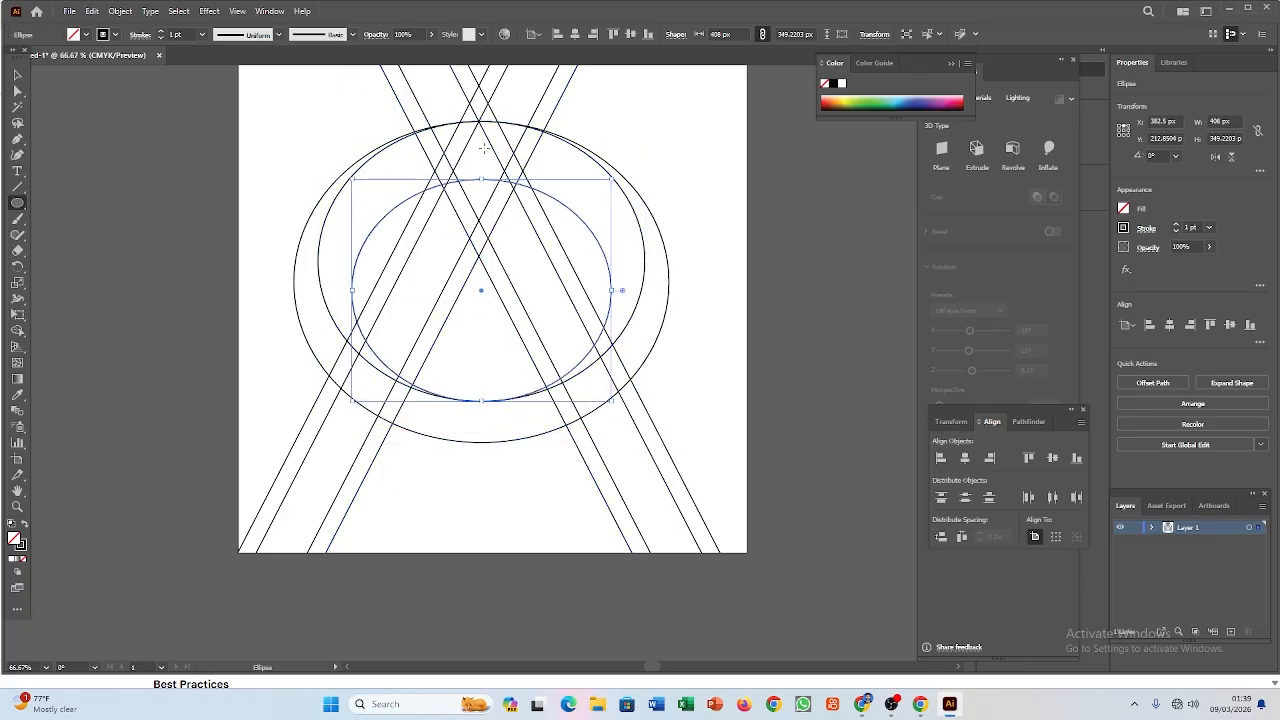
left_click_drag(481, 292, 481, 263)
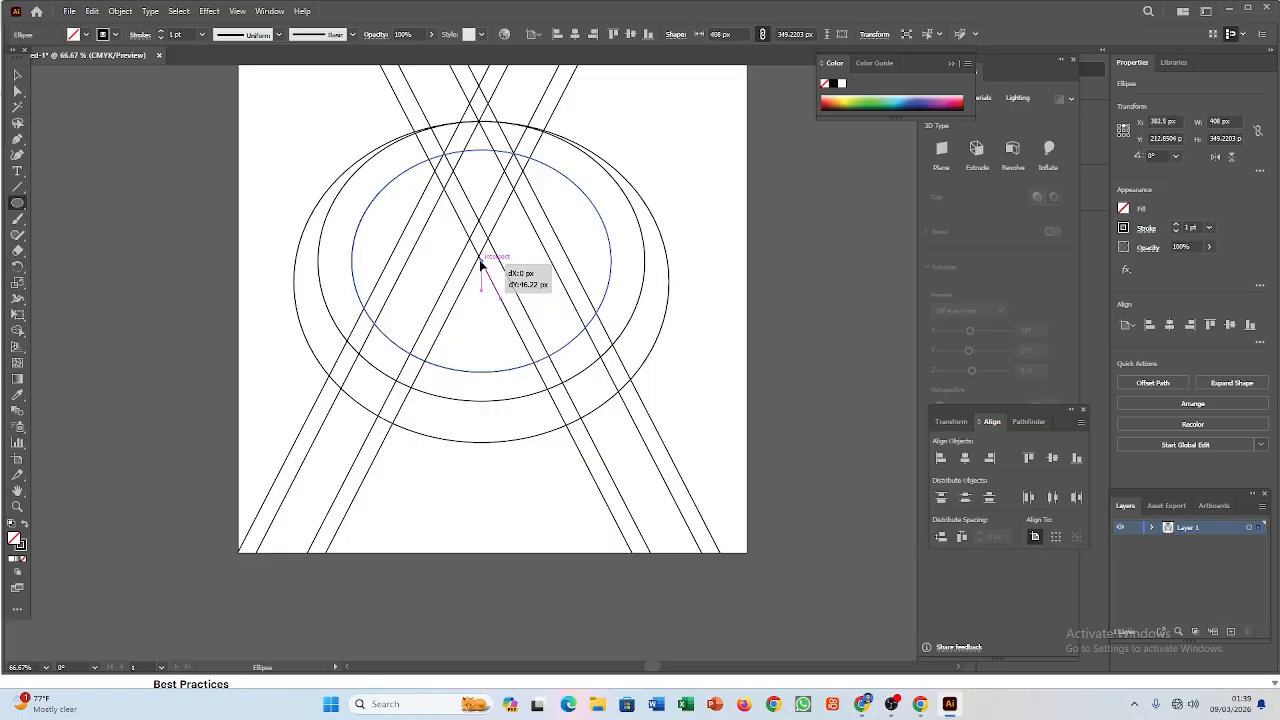
left_click_drag(481, 262, 479, 259)
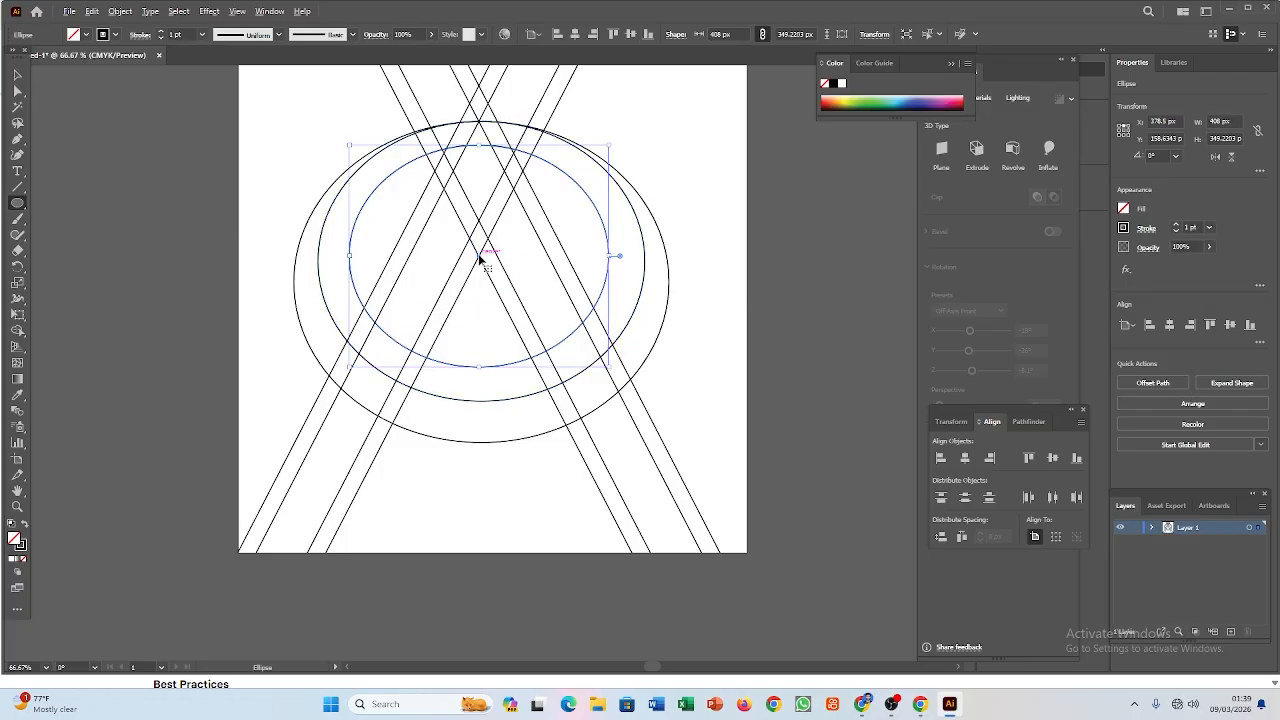
Step: Duplicate the third ellipse, scale the copy to about 342 × 293 px and align its top point with the third ellipse's
left_click_drag(480, 259, 481, 277)
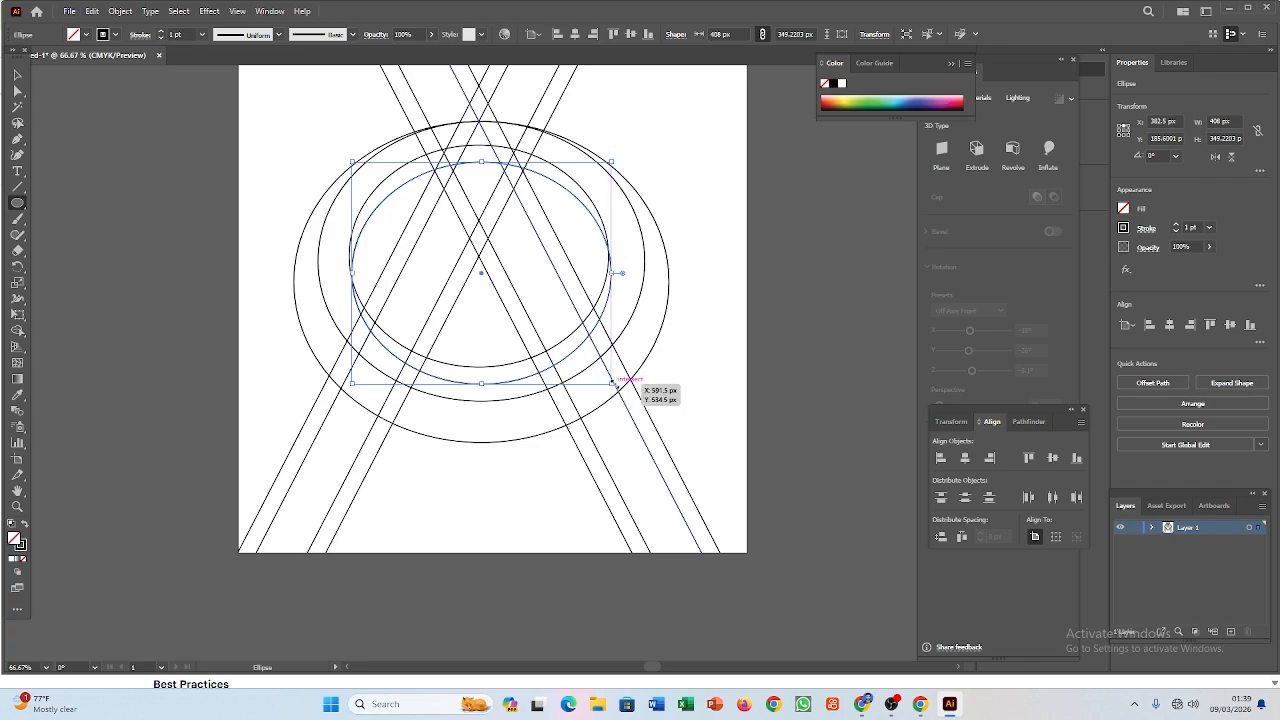
left_click_drag(614, 383, 602, 375)
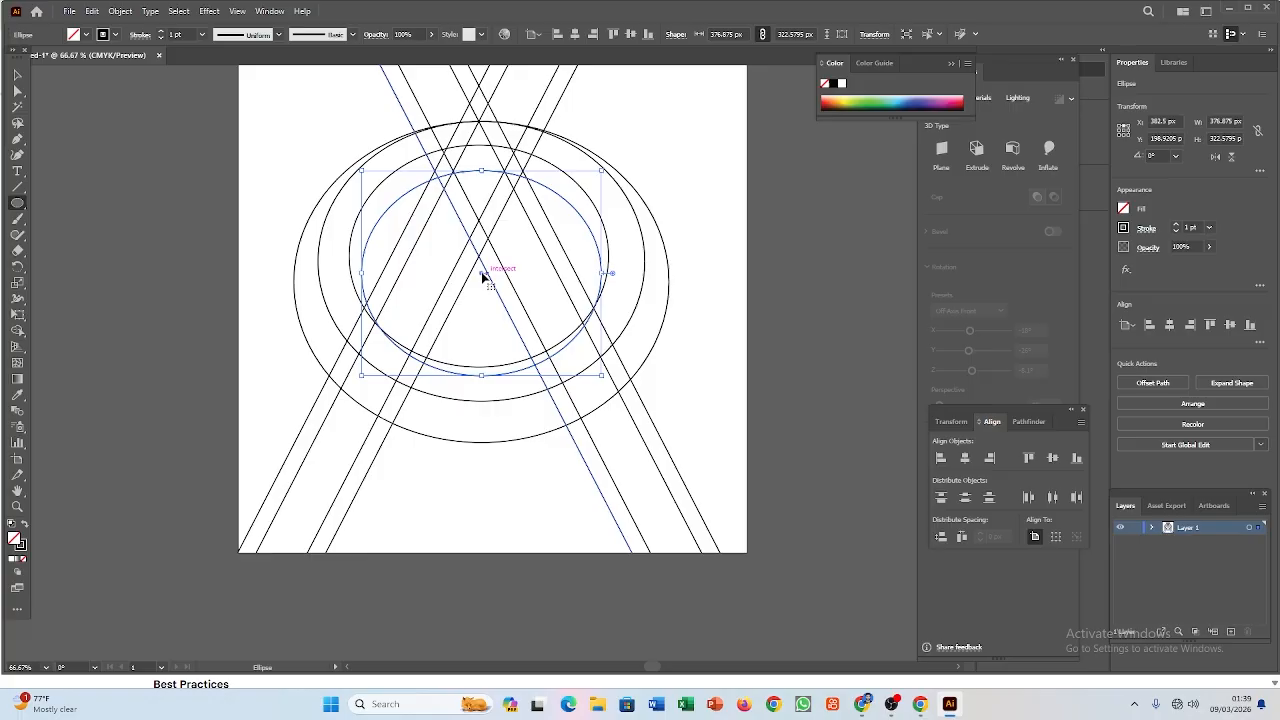
left_click_drag(482, 273, 479, 249)
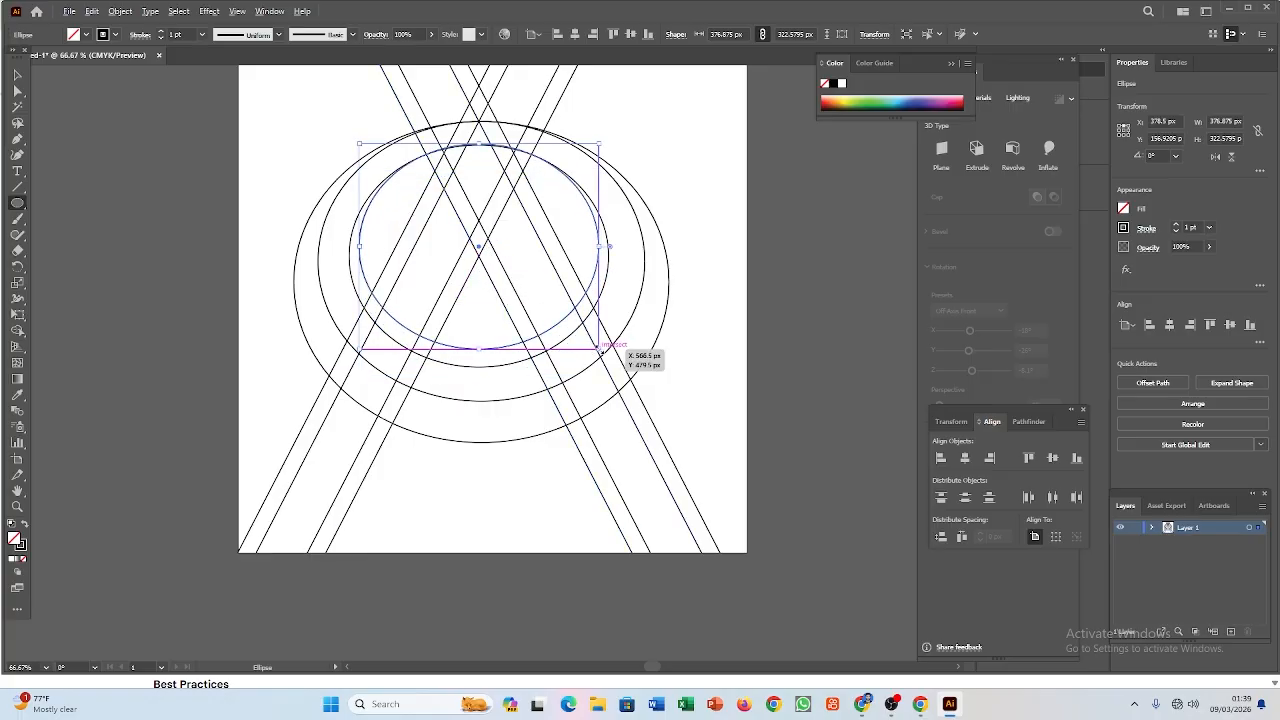
left_click_drag(600, 349, 588, 338)
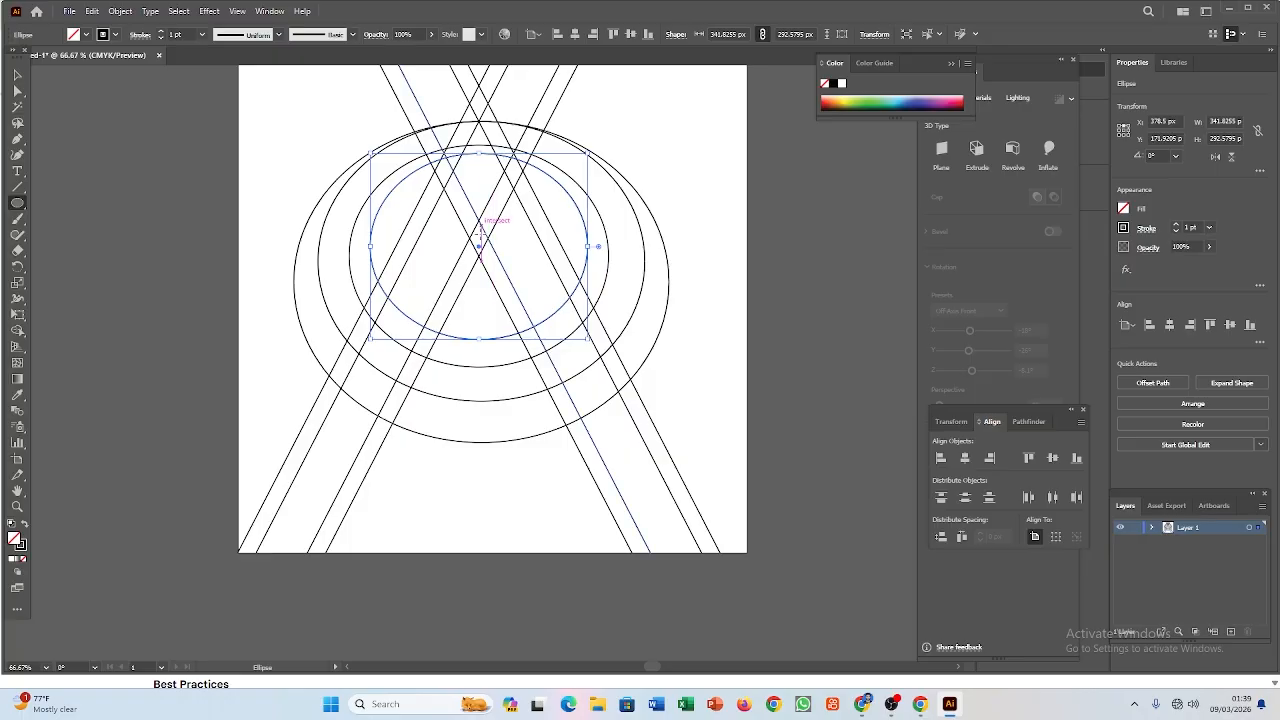
left_click_drag(477, 249, 476, 240)
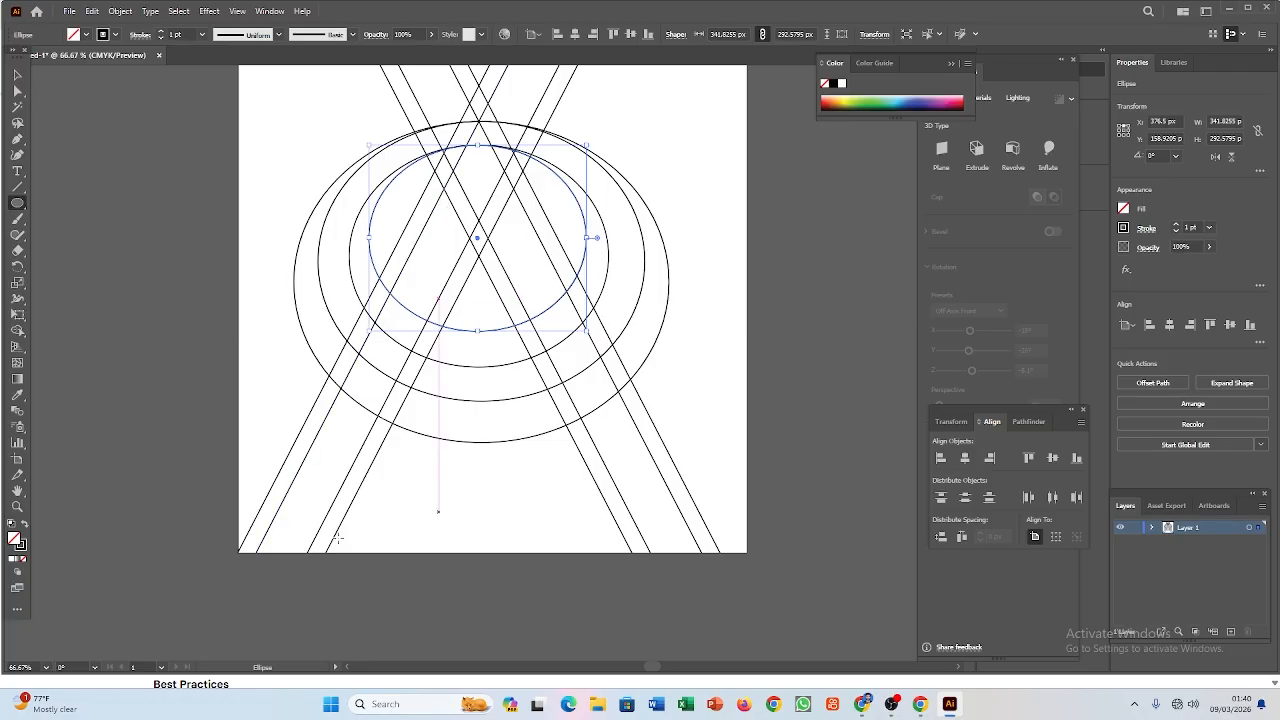
Step: Select all lines and ellipses, shift them slightly to the right to centre them on the artboard, and deselect them
scroll(500, 515, "down", 2)
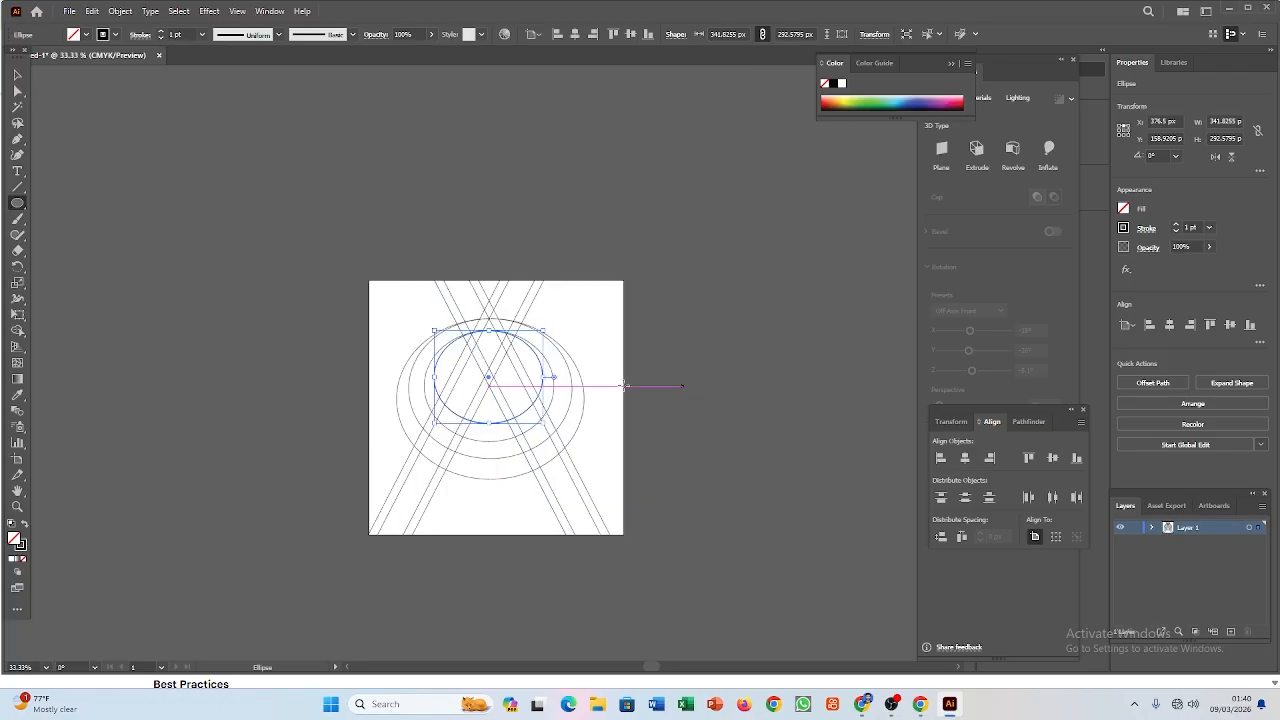
left_click(17, 74)
left_click(263, 291)
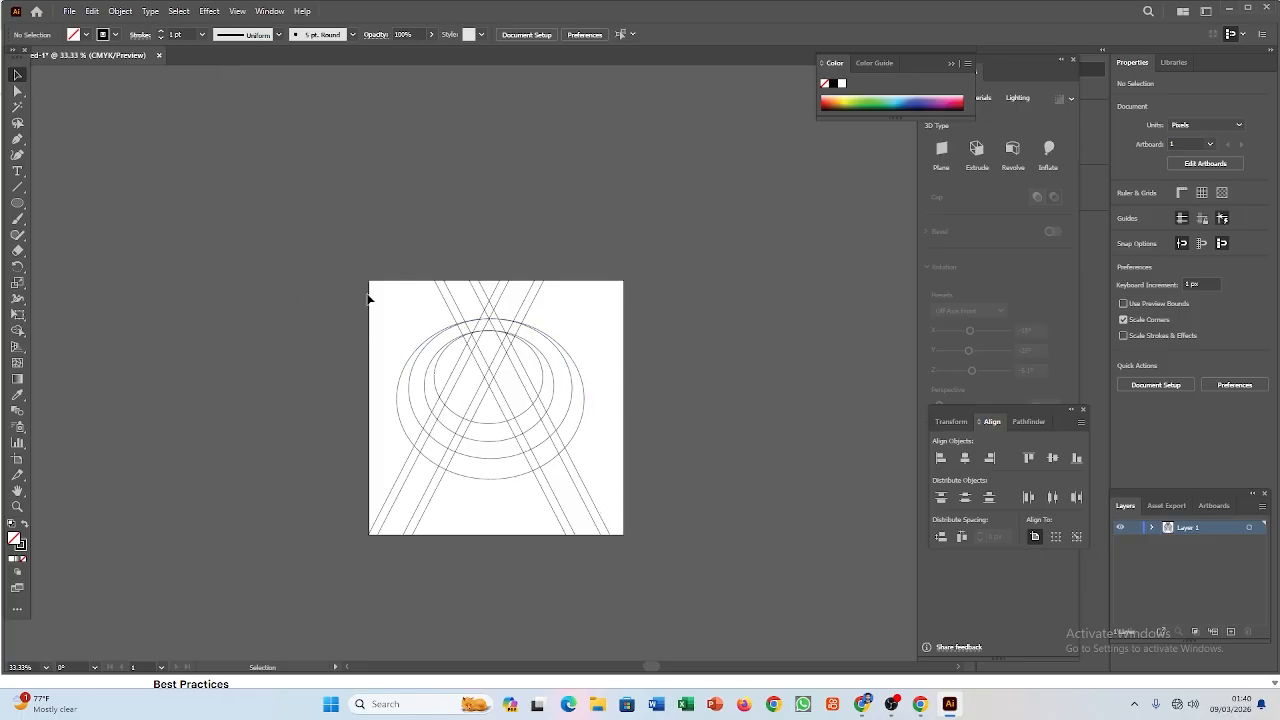
left_click_drag(420, 246, 594, 443)
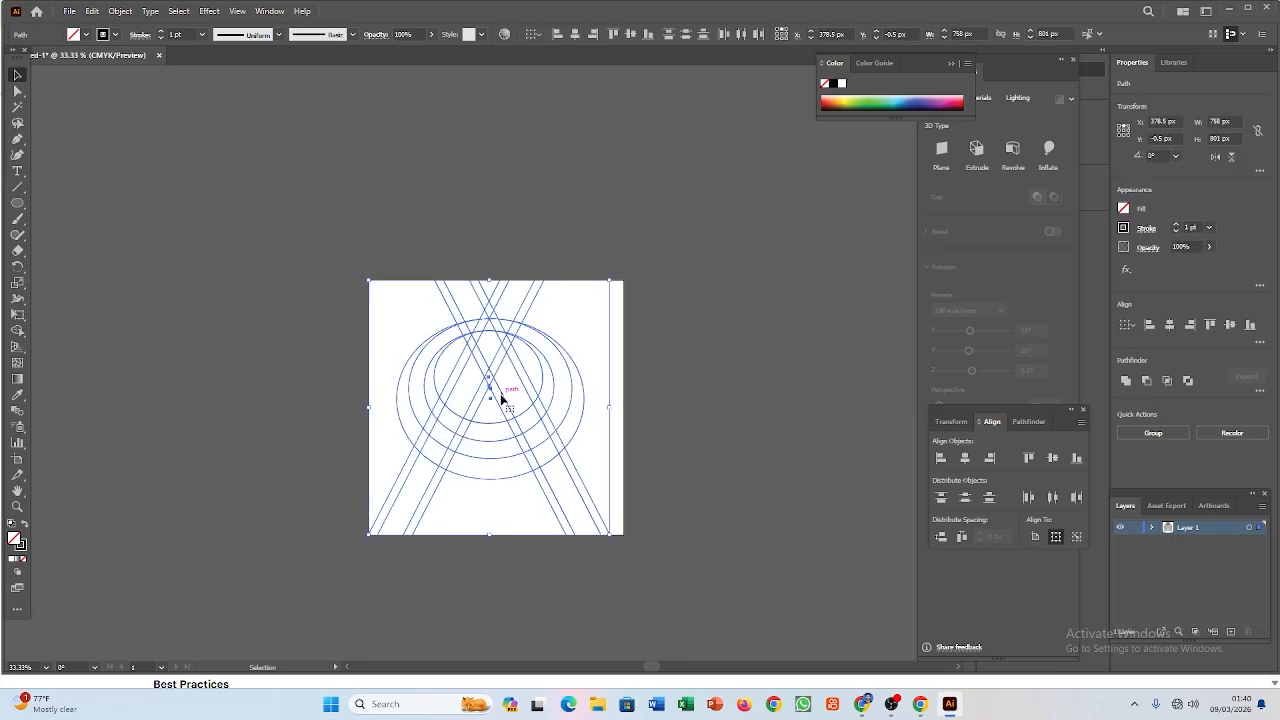
left_click_drag(501, 398, 509, 400)
left_click(680, 374)
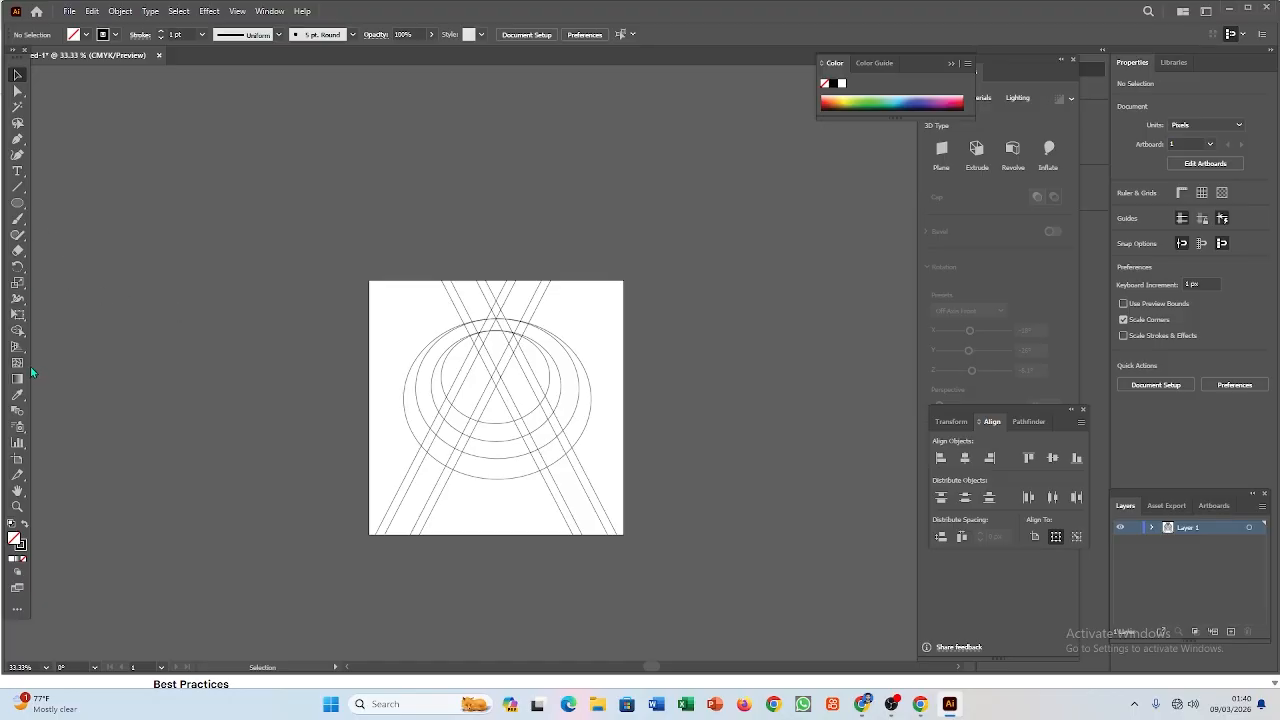
Step: Draw a separate circle about 317 px in diameter and place it over the artboard's lower-right corner
left_click(17, 204)
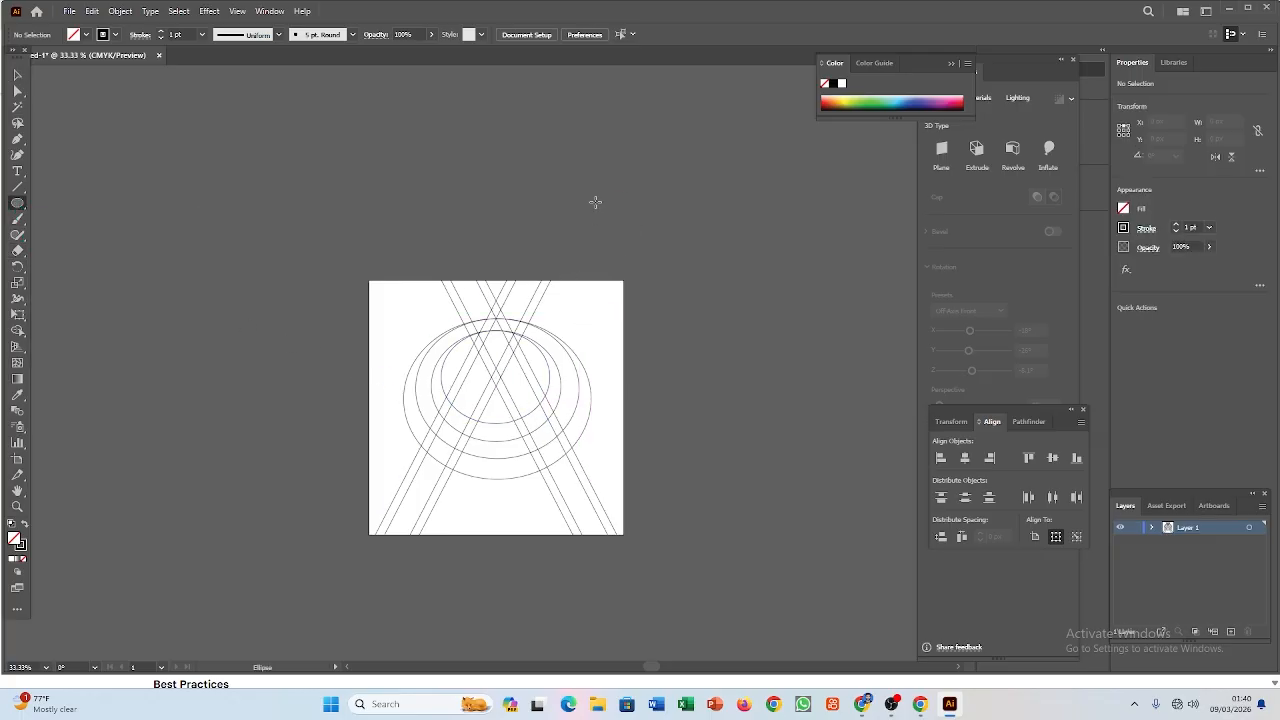
left_click_drag(597, 188, 697, 289)
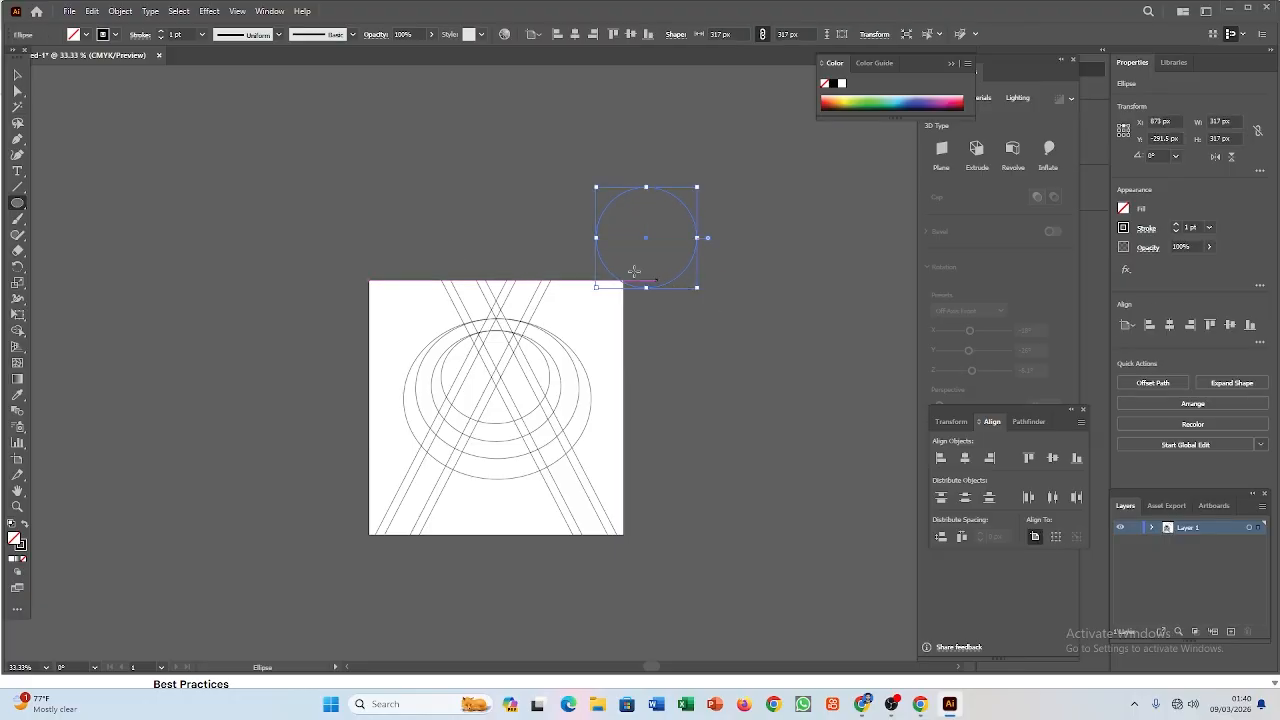
left_click_drag(646, 243, 639, 492)
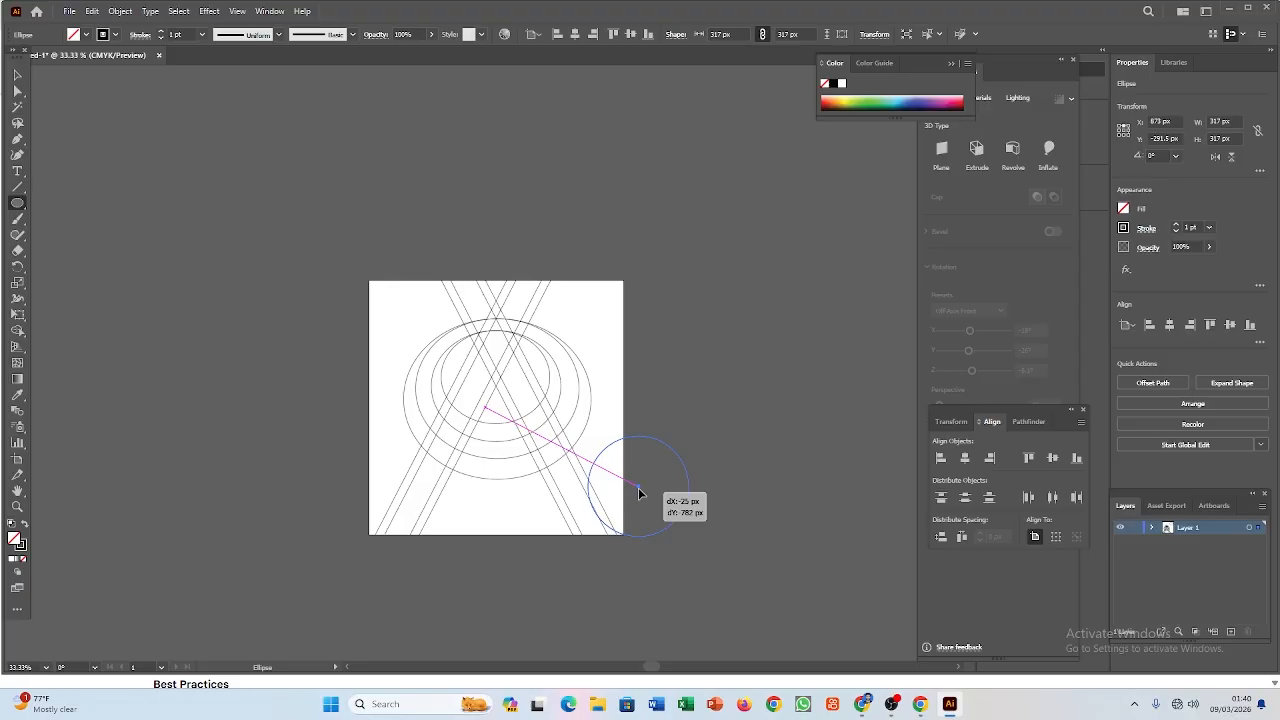
left_click_drag(639, 492, 642, 493)
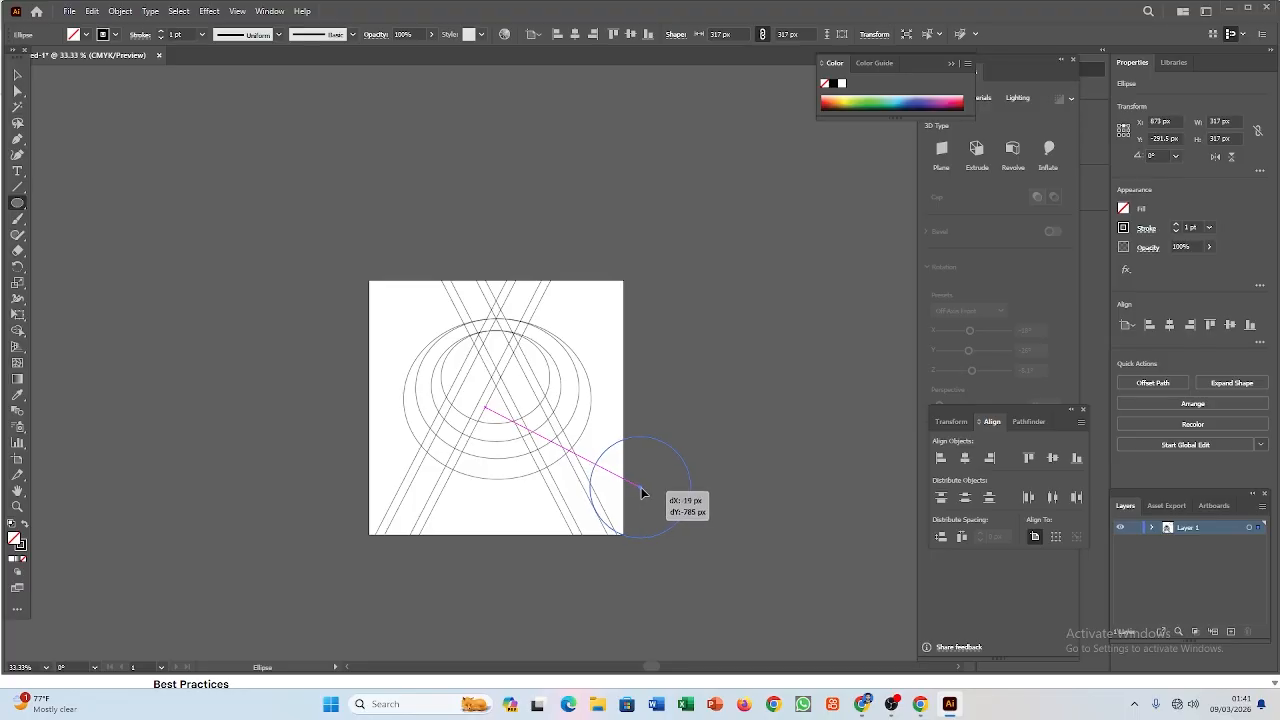
left_click_drag(642, 493, 641, 492)
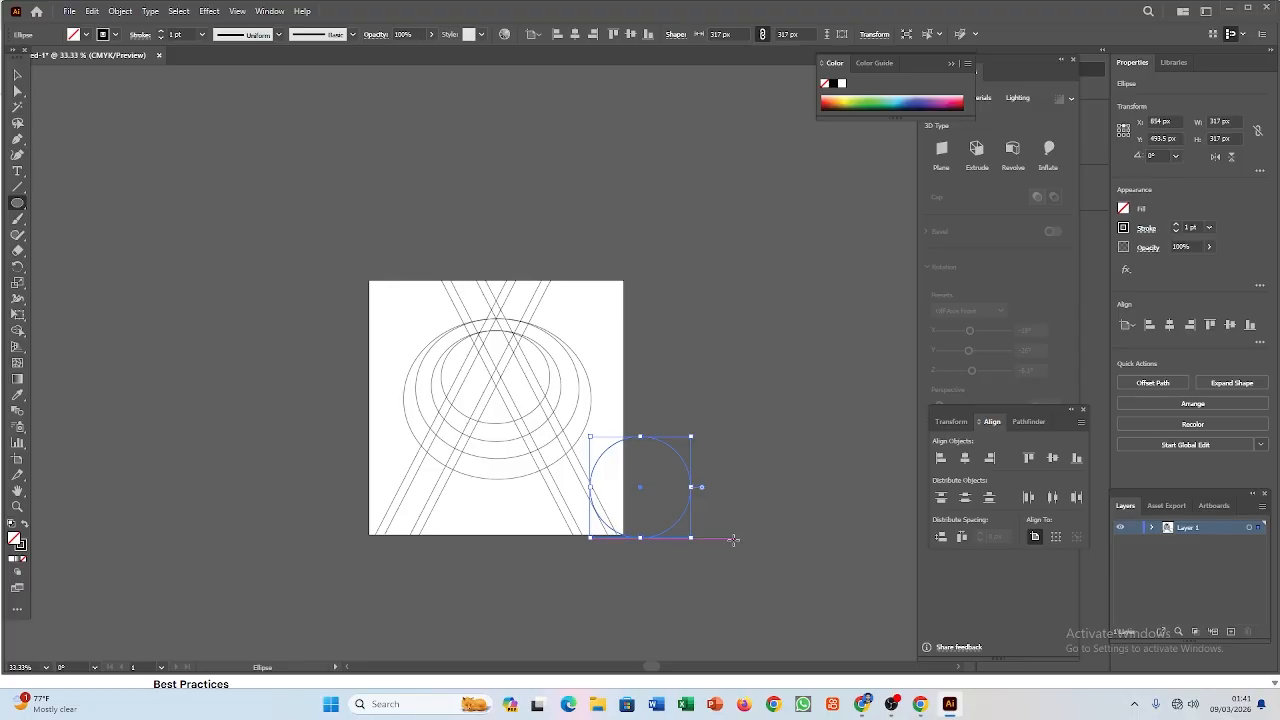
left_click(743, 511)
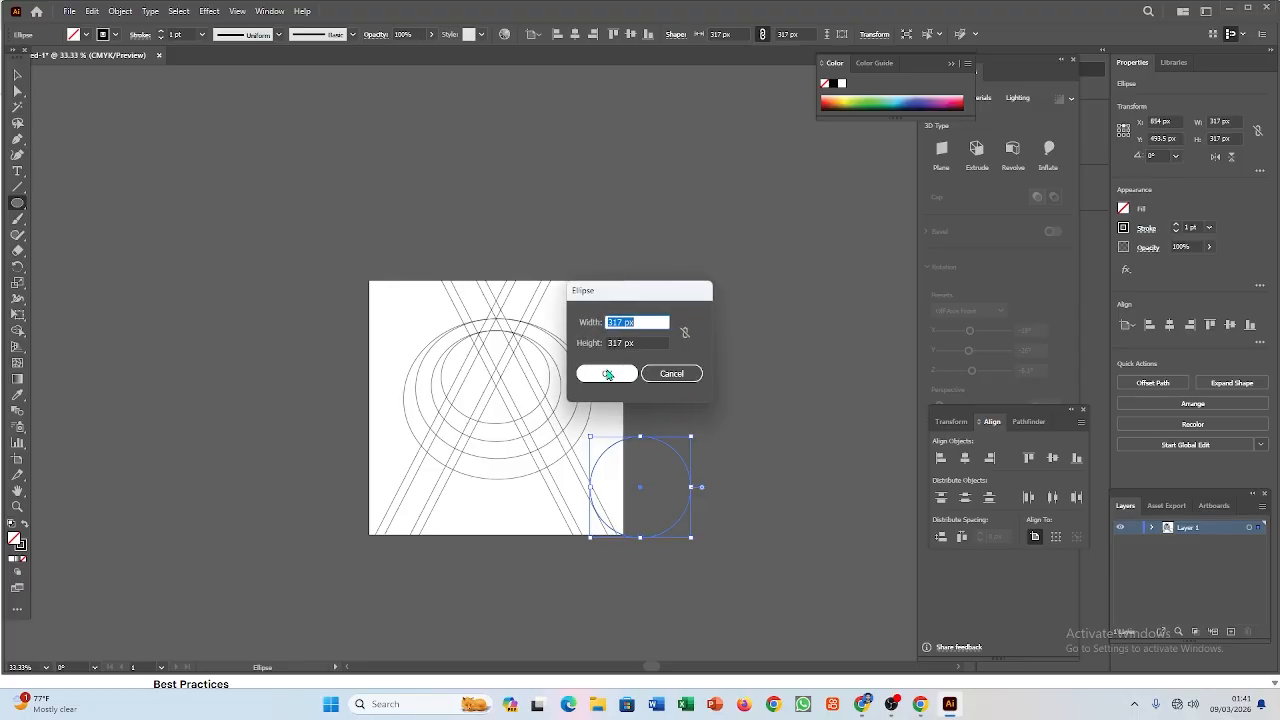
left_click(669, 374)
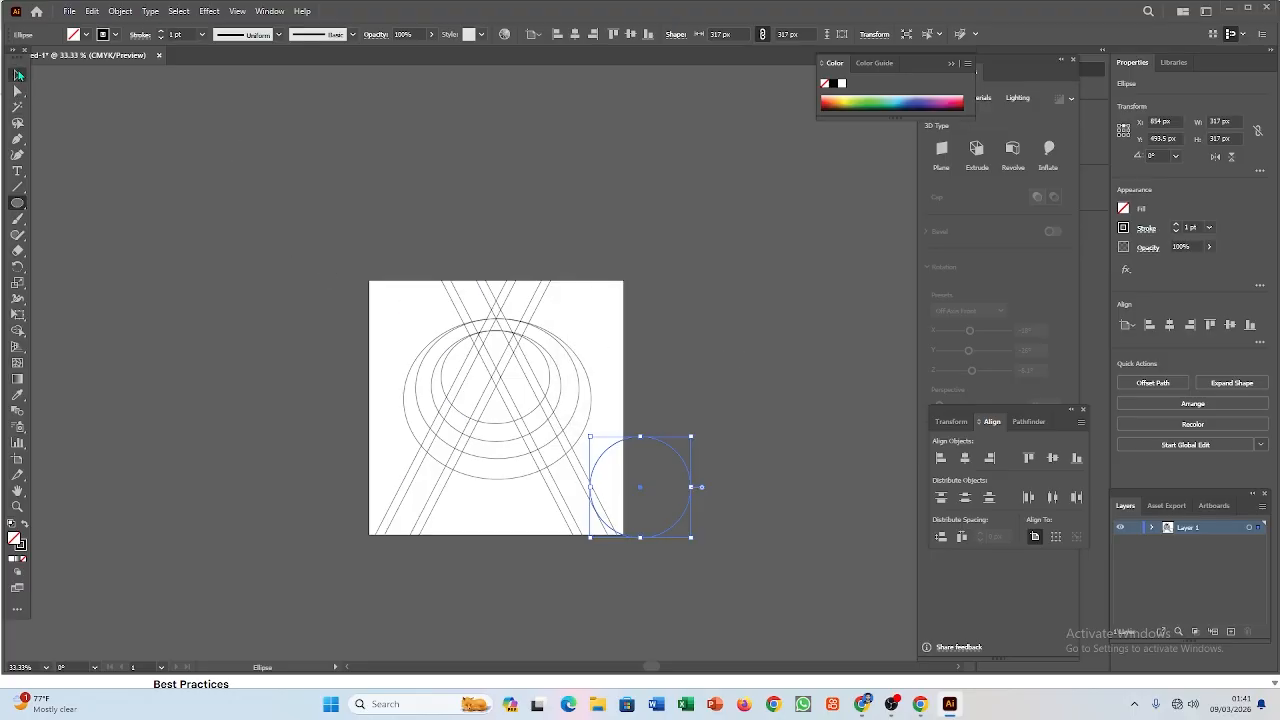
Step: Move the 317 px circle off the artboard into the empty canvas to its right
left_click(17, 77)
left_click_drag(640, 490, 712, 379)
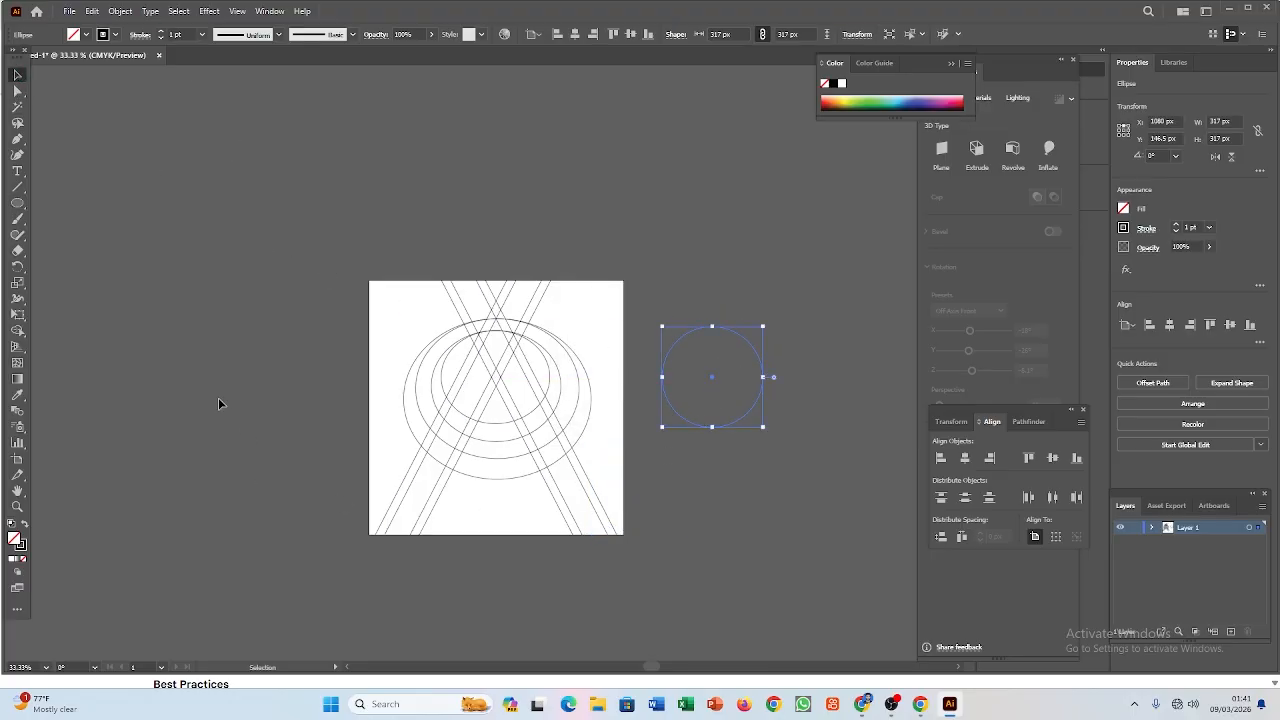
Step: Draw a horizontal line 800 px long along the artboard's bottom edge and deselect it
left_click(17, 187)
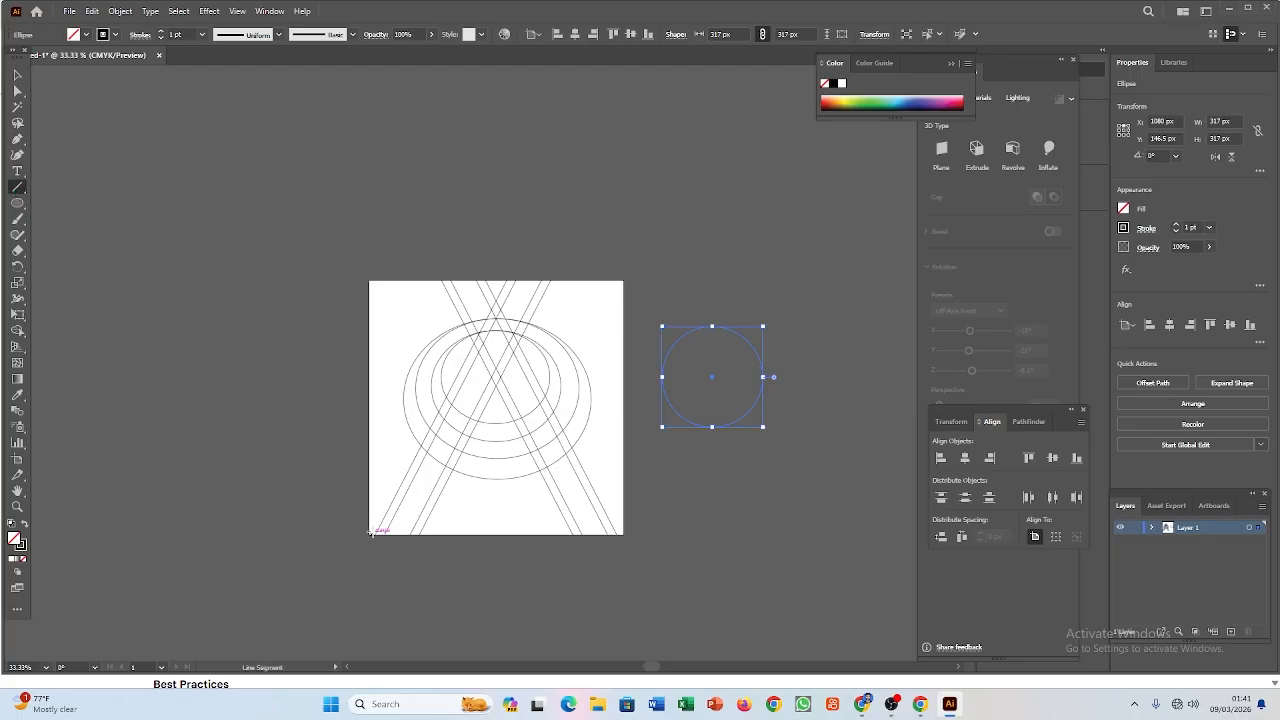
scroll(486, 596, "up", 1)
scroll(460, 570, "up", 3)
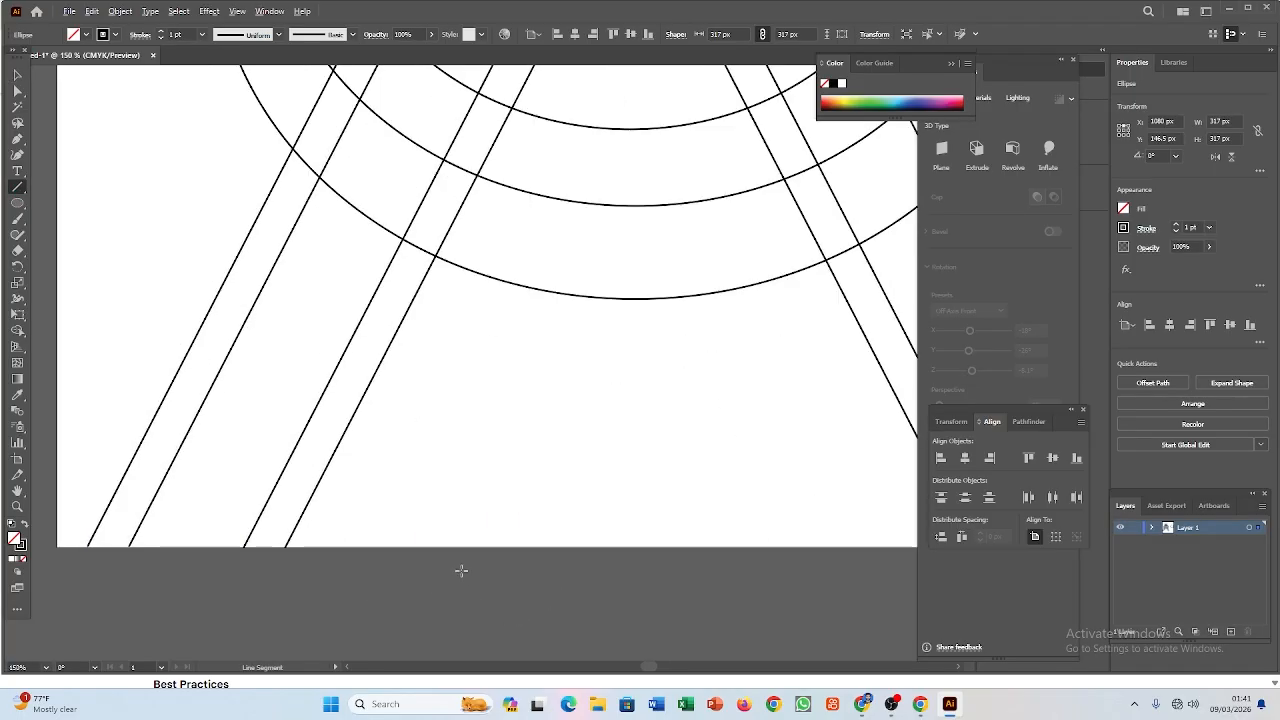
scroll(536, 566, "down", 1)
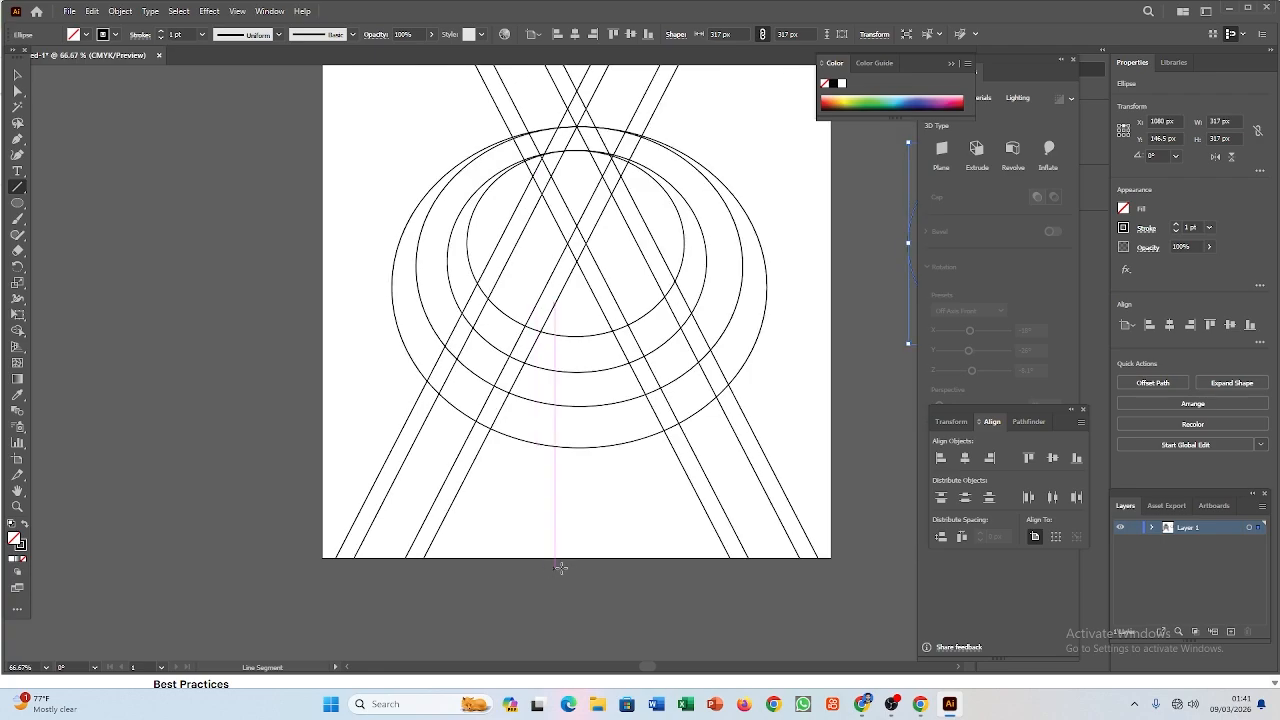
scroll(534, 523, "down", 2)
scroll(450, 500, "right", 1)
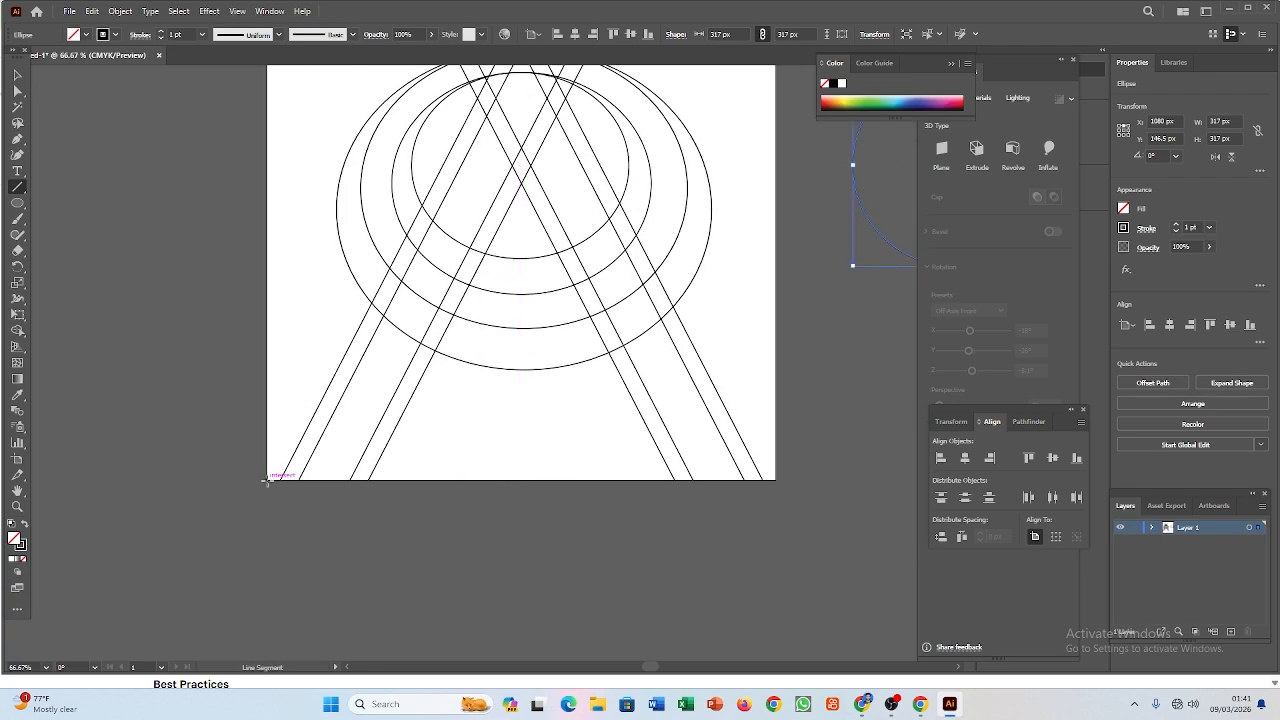
left_click_drag(267, 480, 777, 481)
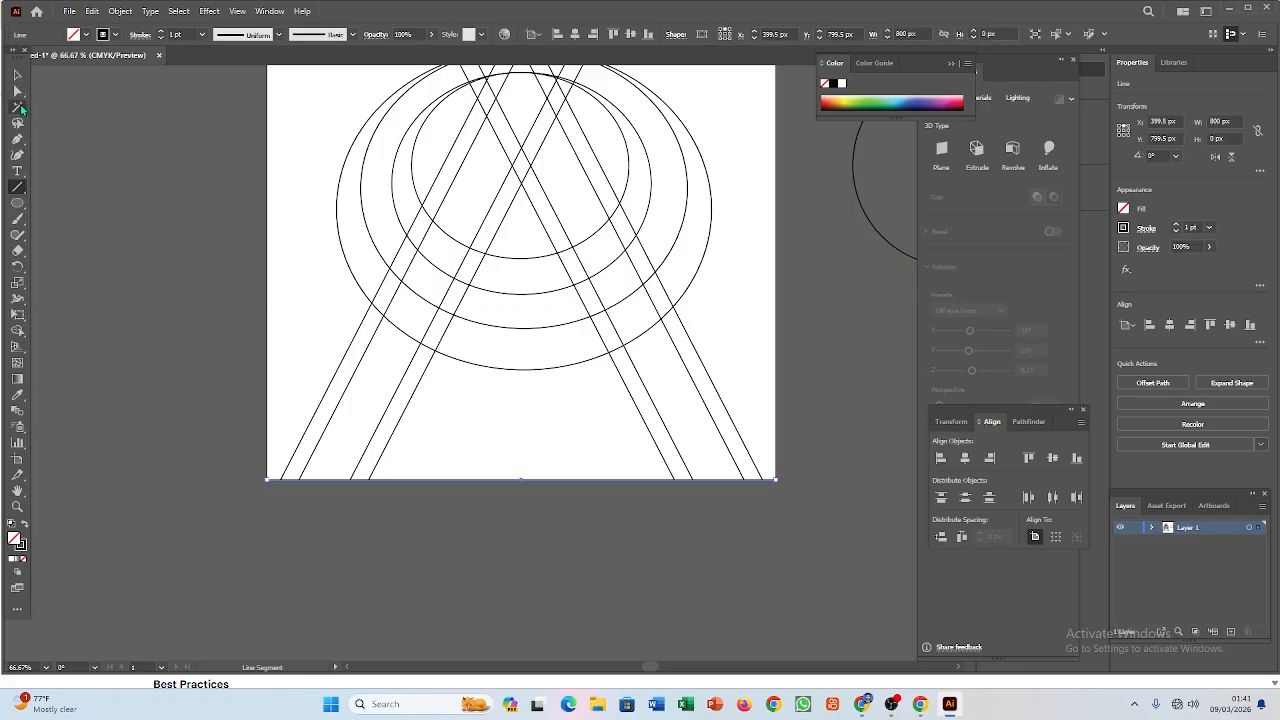
left_click(17, 75)
left_click(205, 388)
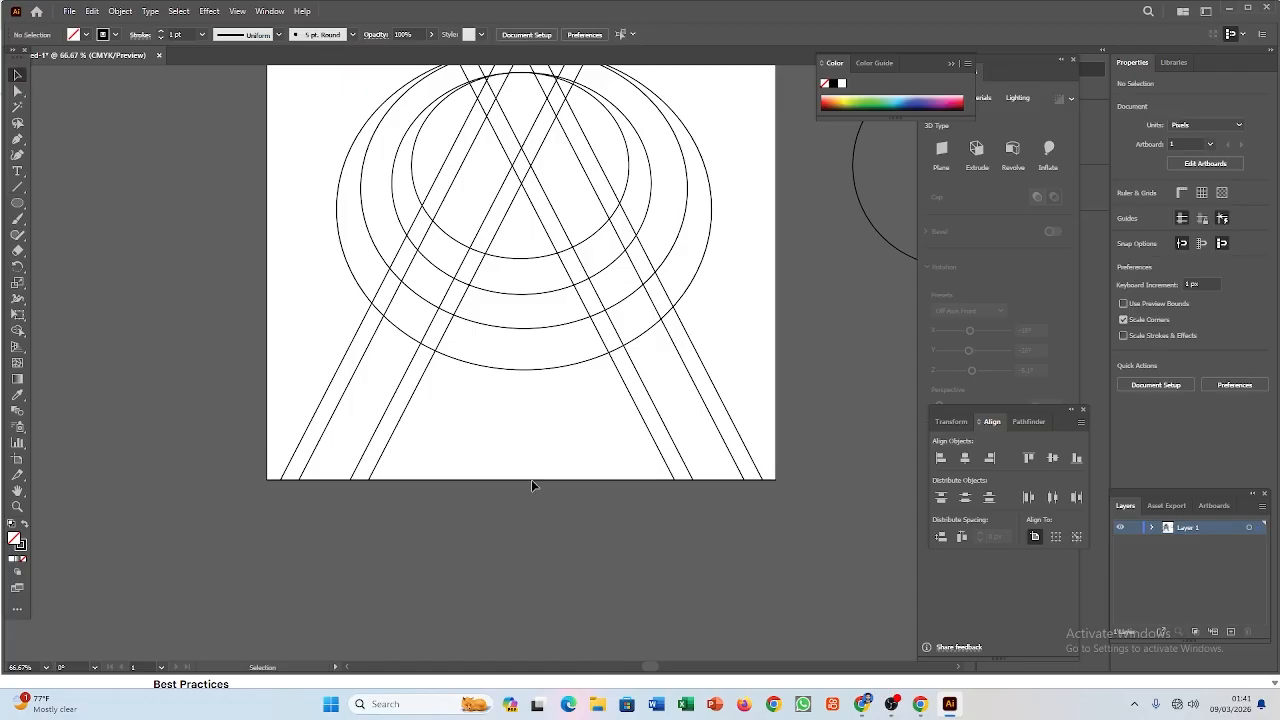
Step: Shift the bottom line slightly to the right, and move the 317 px circle down and left over the artboard's right edge
left_click(518, 480)
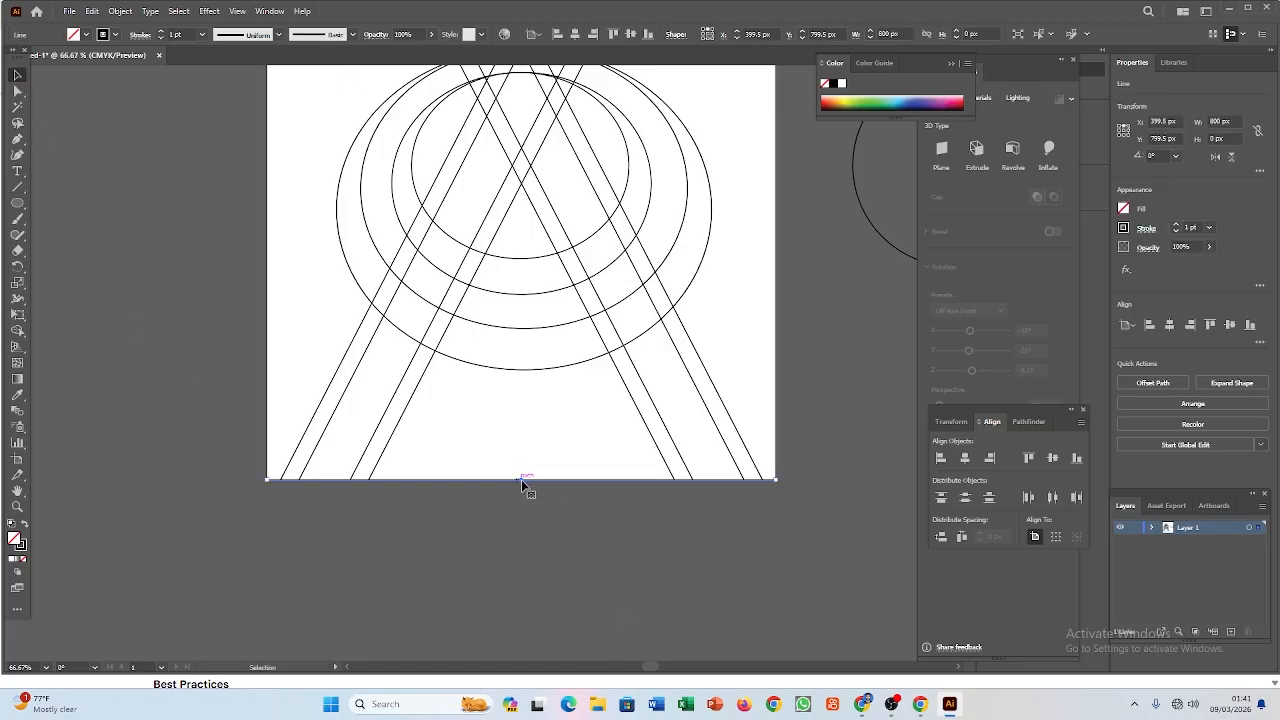
left_click_drag(521, 479, 524, 479)
left_click(636, 570)
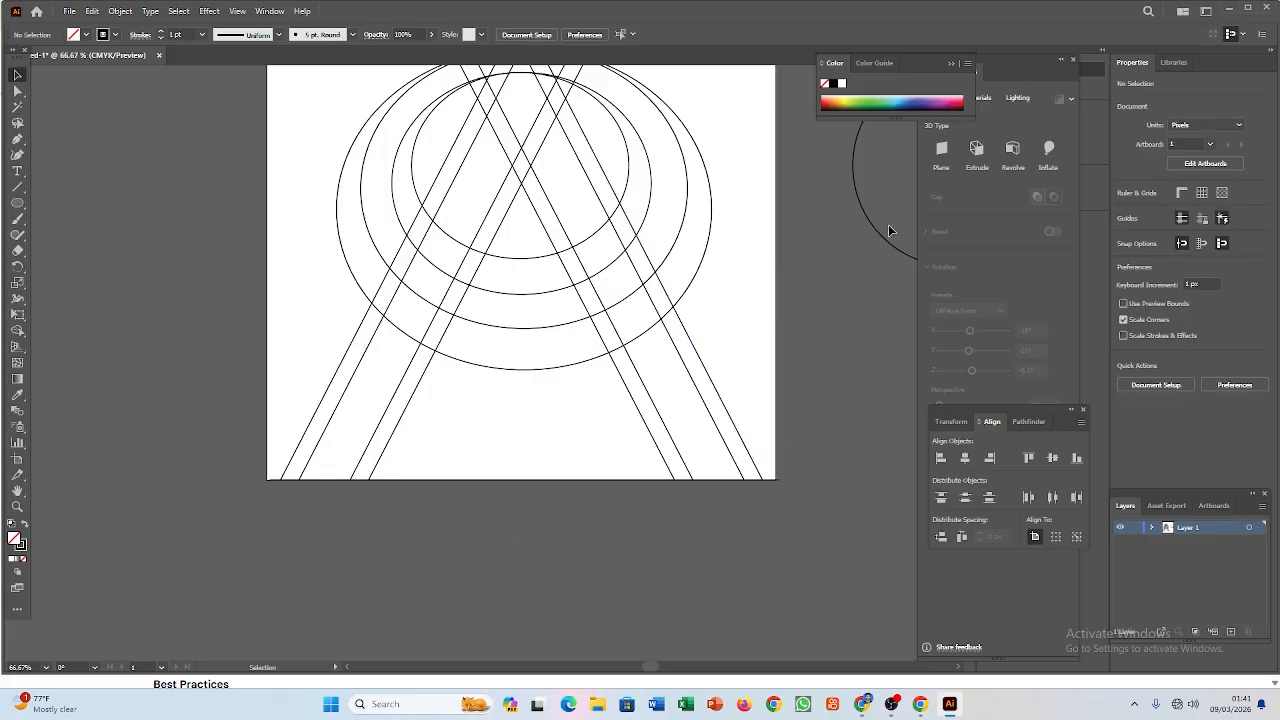
left_click_drag(886, 236, 763, 372)
Step: Extend the bottom line past both sides of the artboard to about 1170 px long and deselect it
left_click(778, 480)
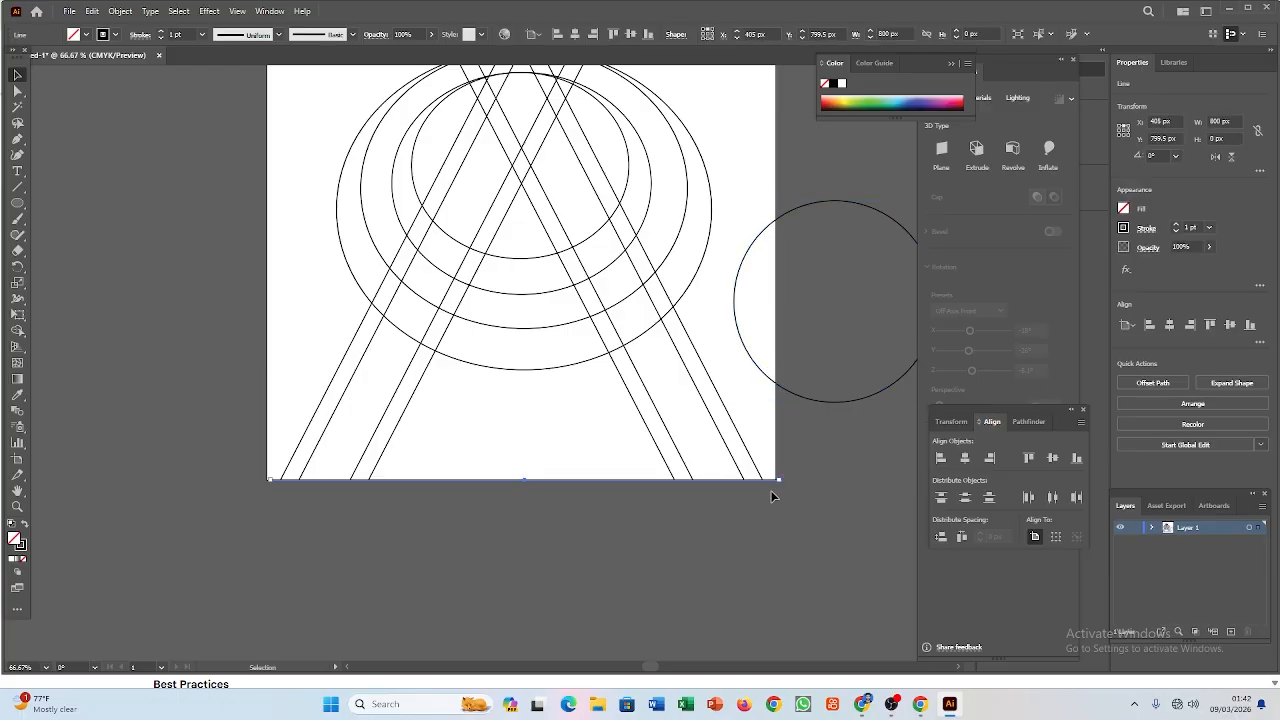
left_click_drag(779, 480, 914, 481)
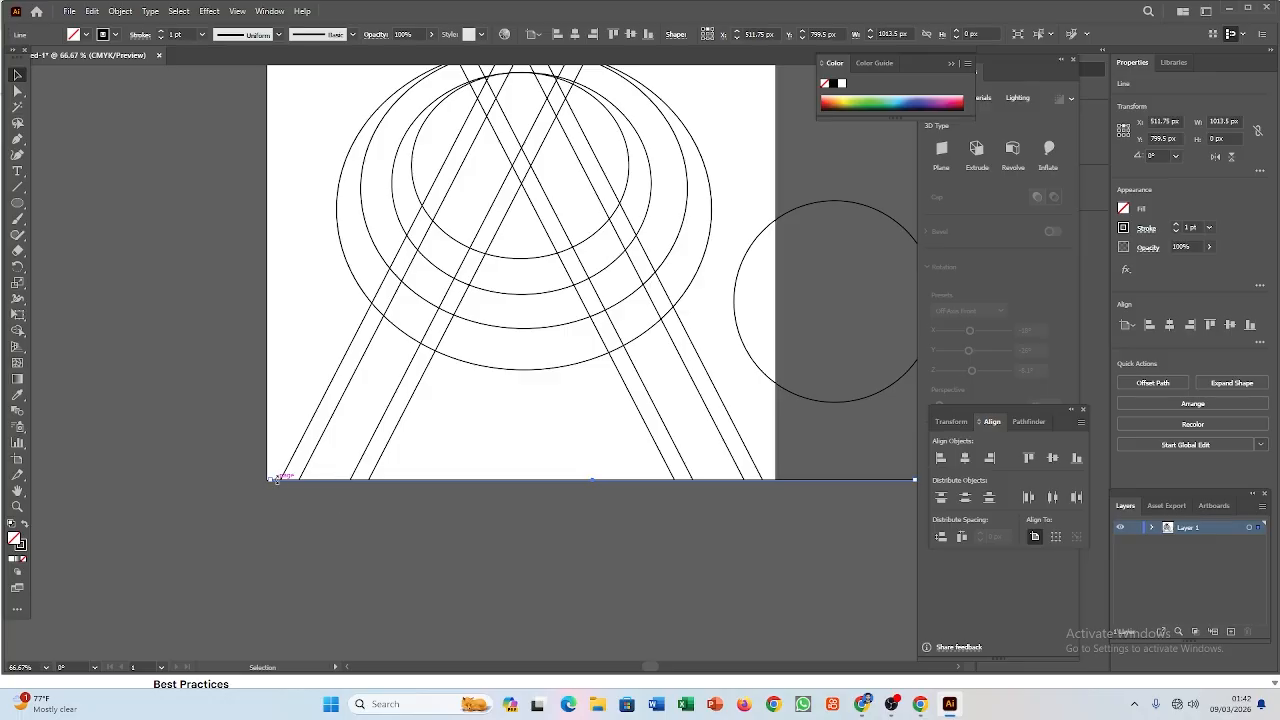
left_click_drag(270, 480, 171, 481)
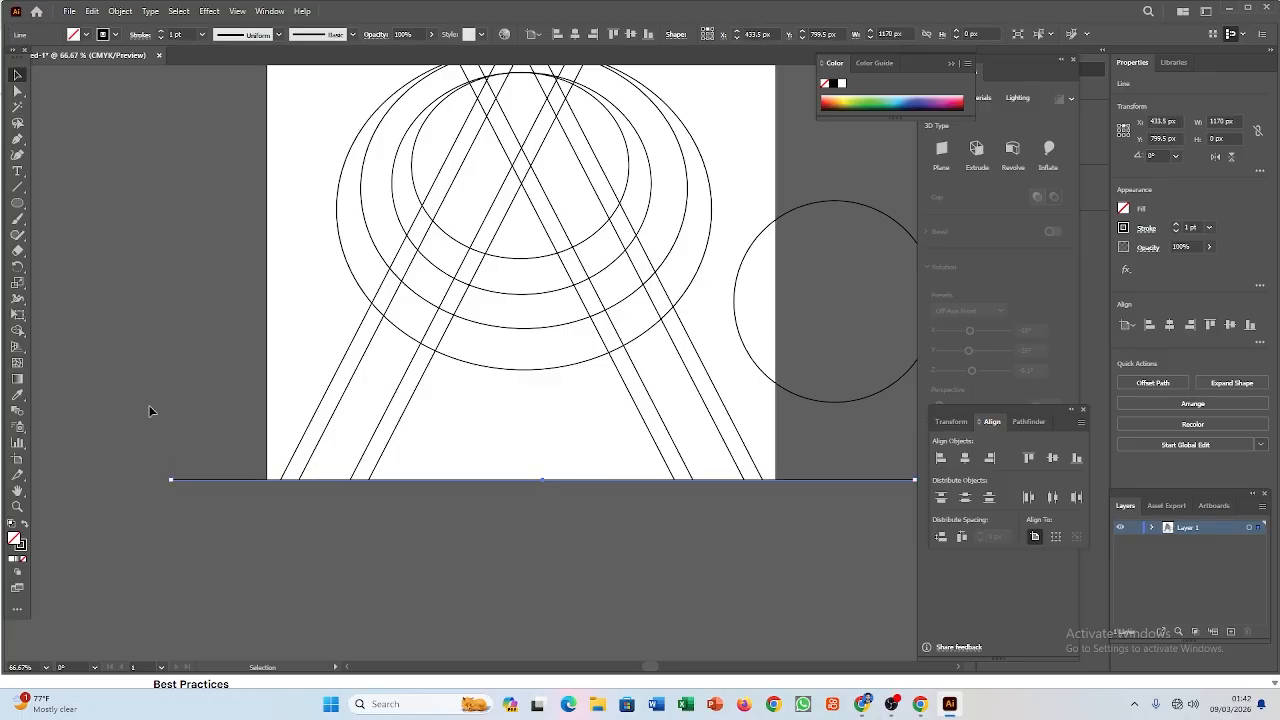
left_click(148, 350)
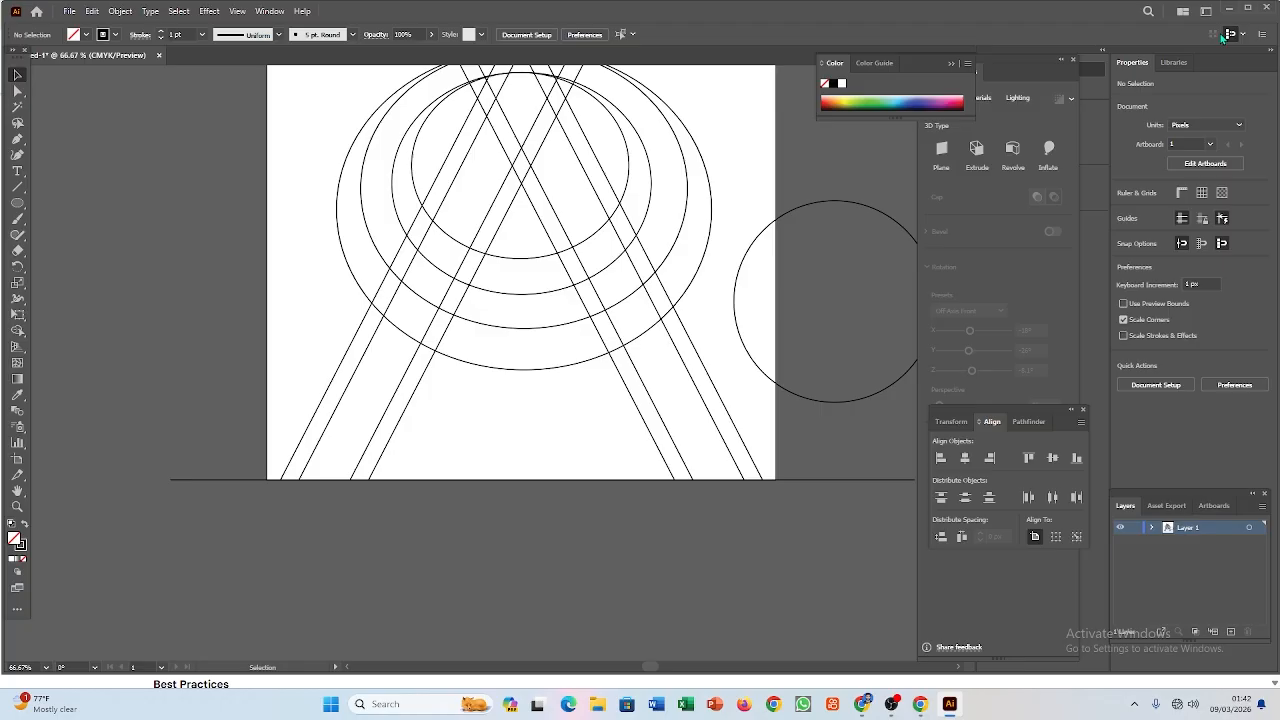
Step: Scale the circle to about 251 px and place it on the bottom line, overlapping the outermost right diagonals
left_click(839, 400)
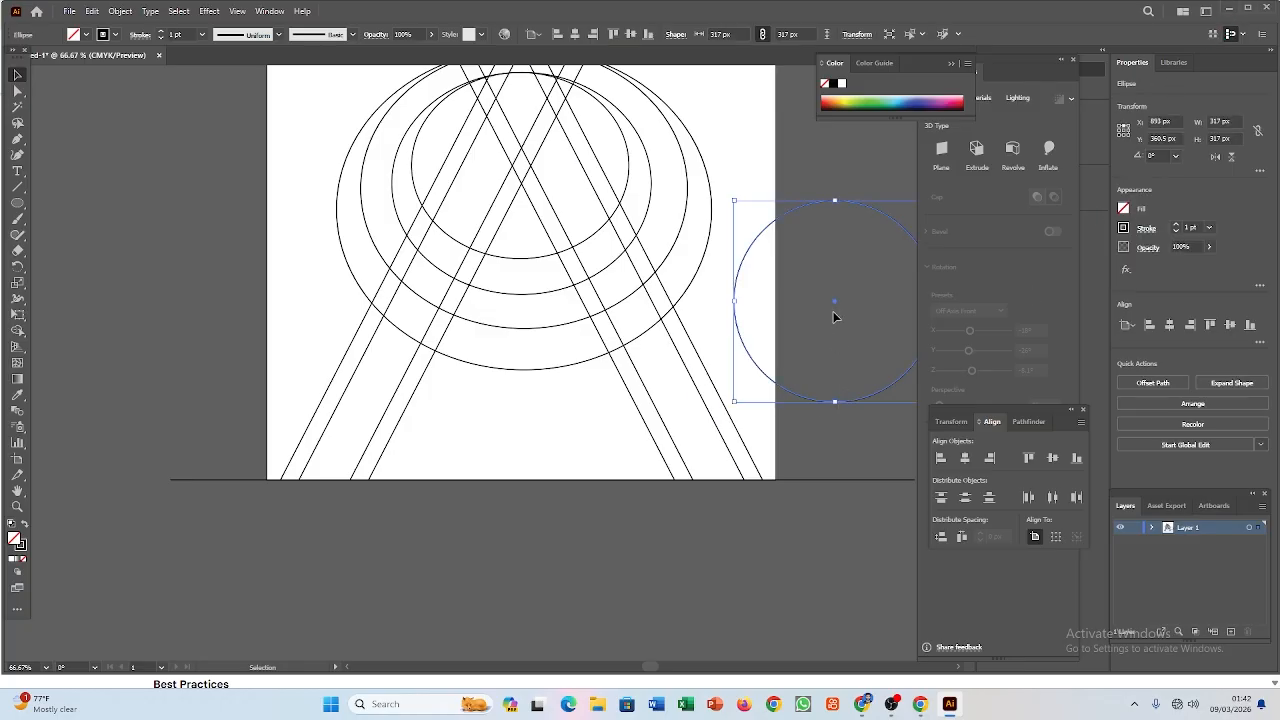
left_click_drag(835, 317, 721, 402)
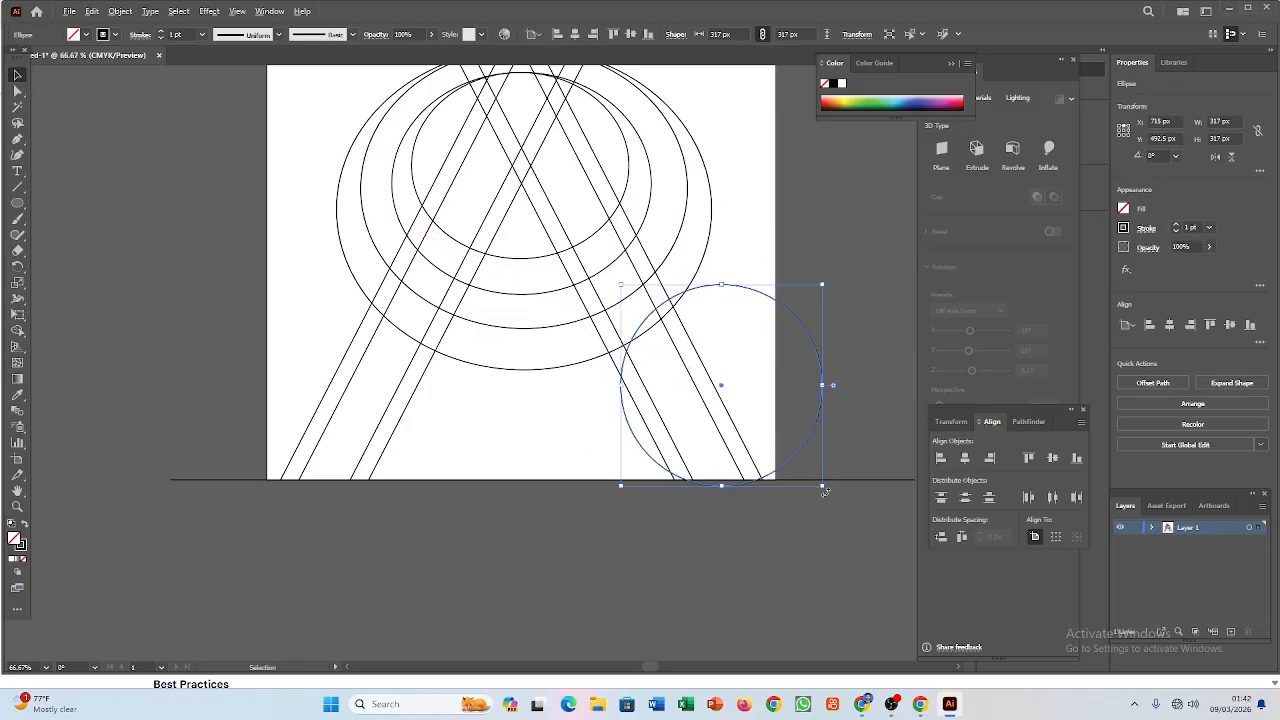
left_click_drag(825, 491, 802, 465)
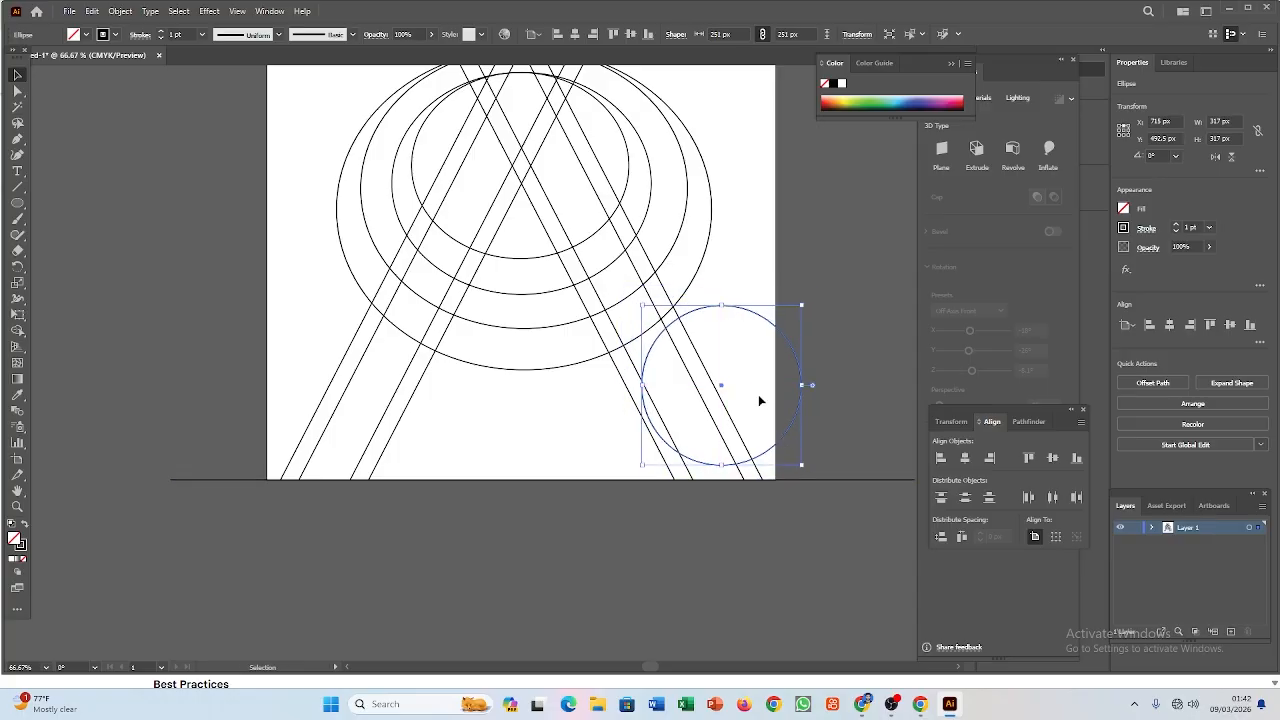
left_click_drag(718, 389, 790, 402)
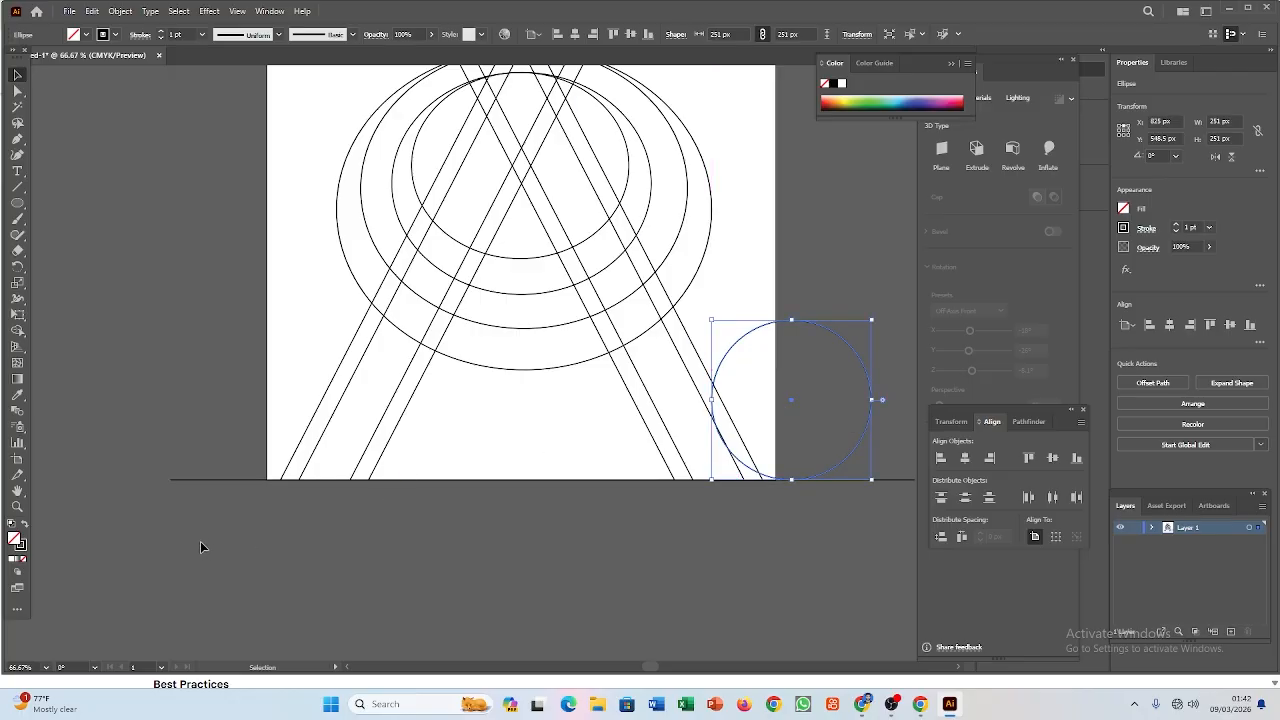
key("Right")
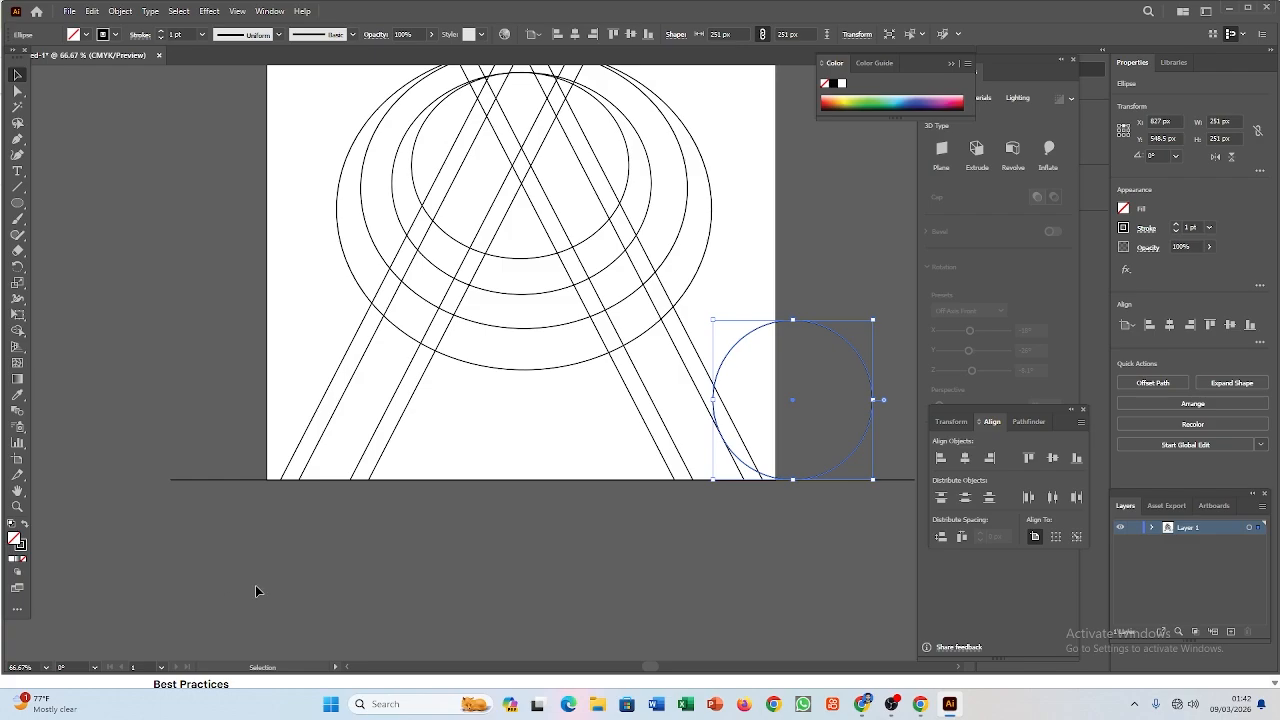
Step: Duplicate the 251 px circle to the artboard's opposite side and nudge it to rest on the bottom line against the outer left diagonals
left_click_drag(796, 394, 252, 404)
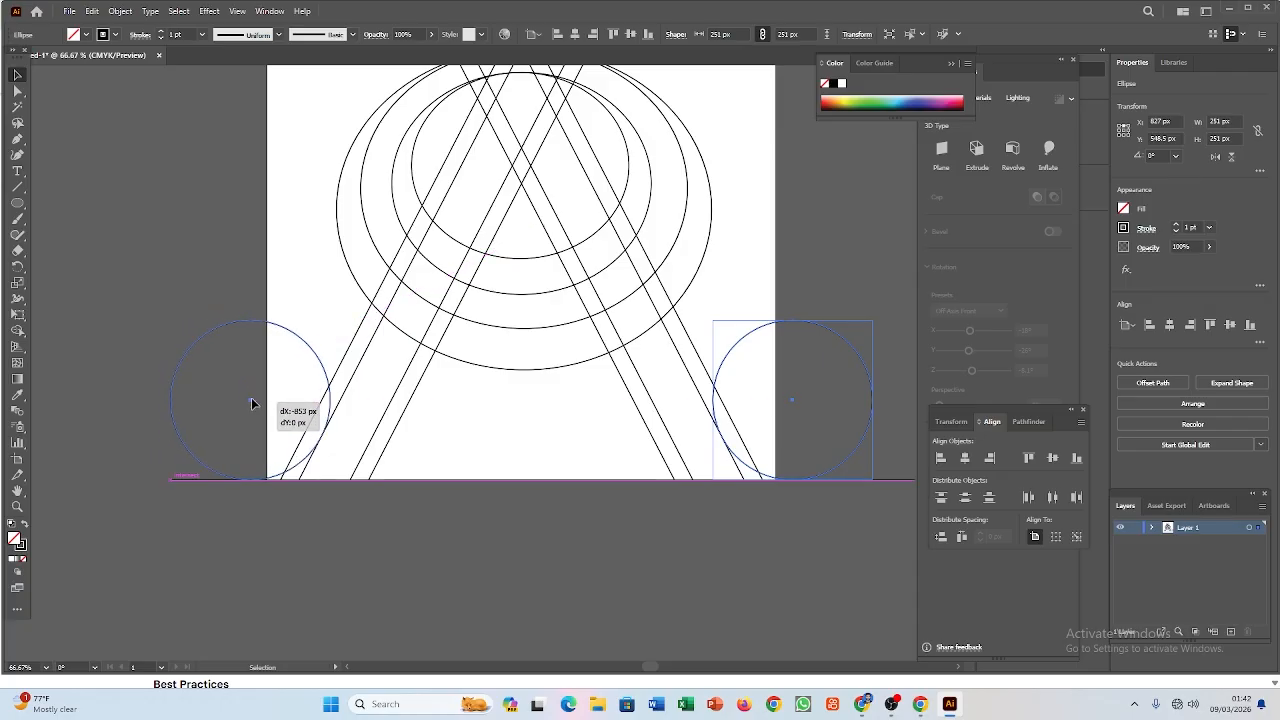
left_click_drag(252, 404, 252, 404)
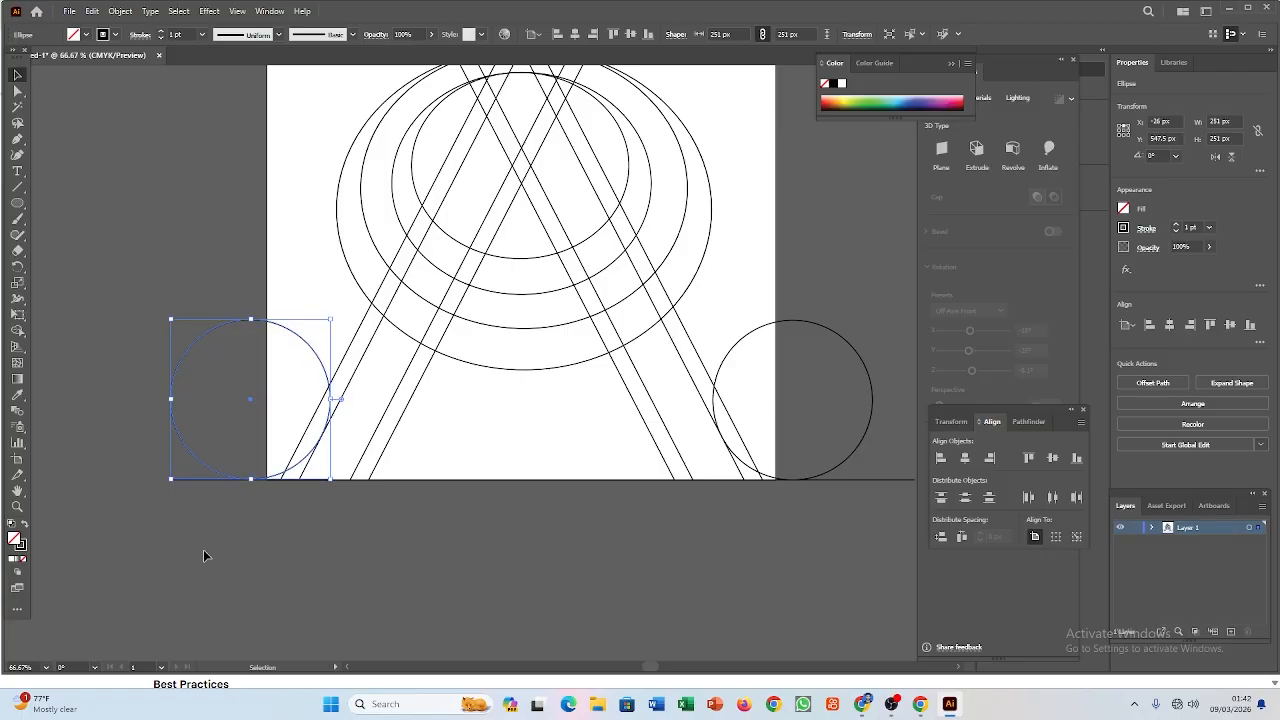
key("Down")
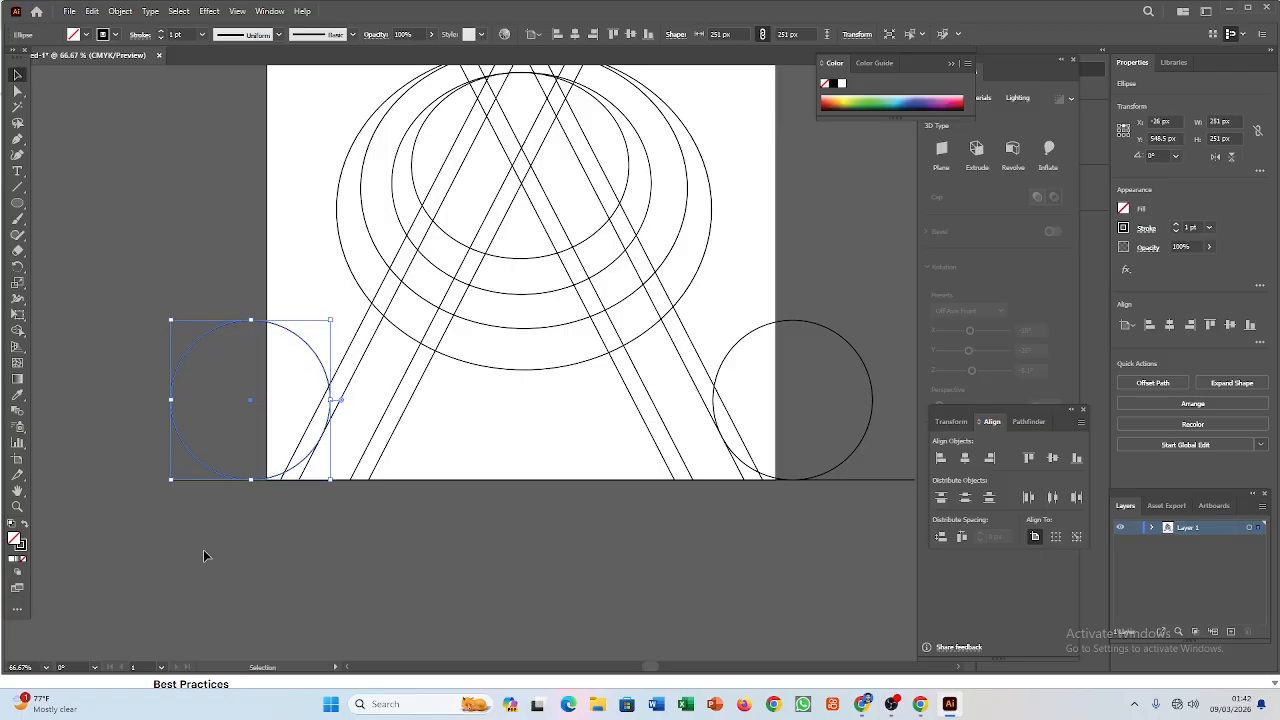
key("Left")
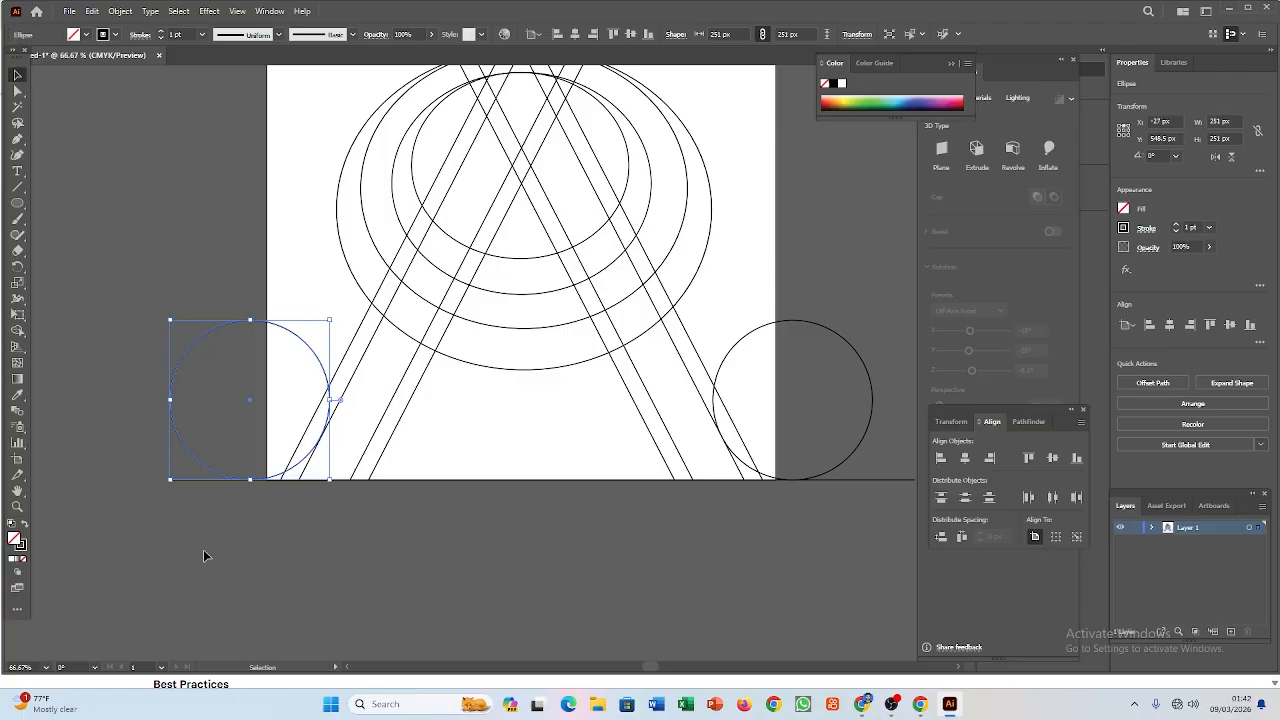
key("Right")
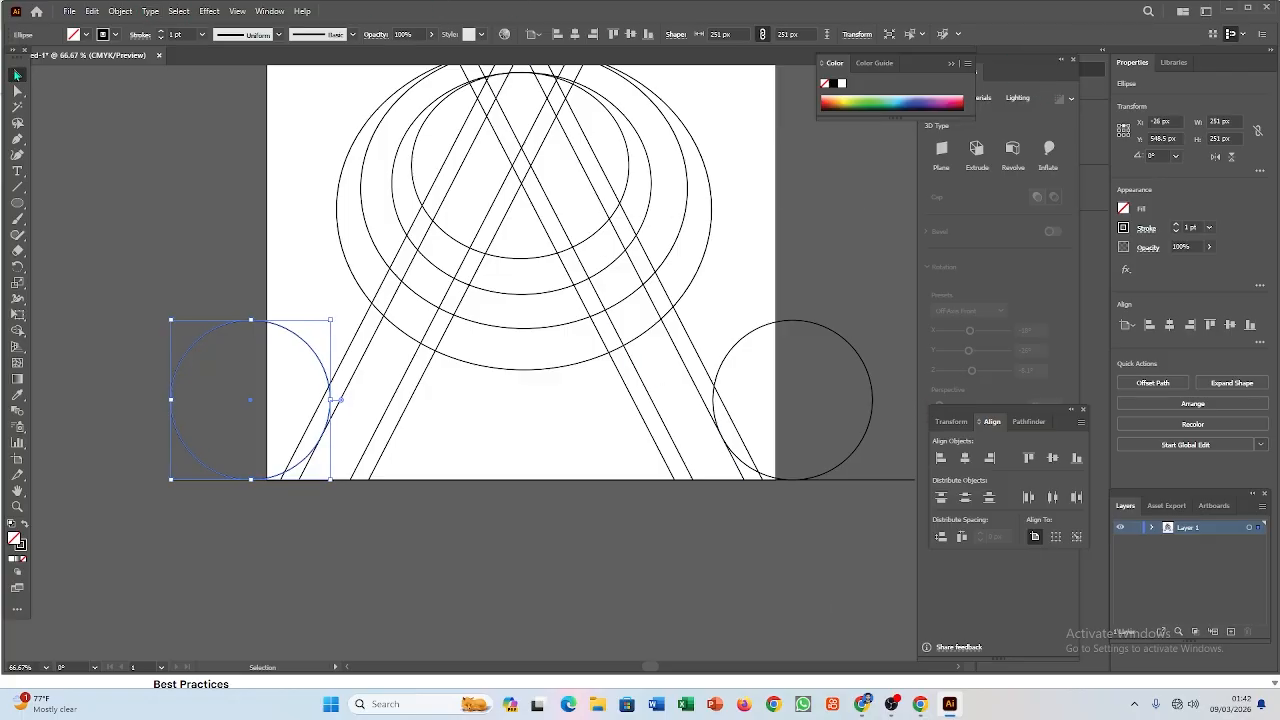
left_click(223, 160)
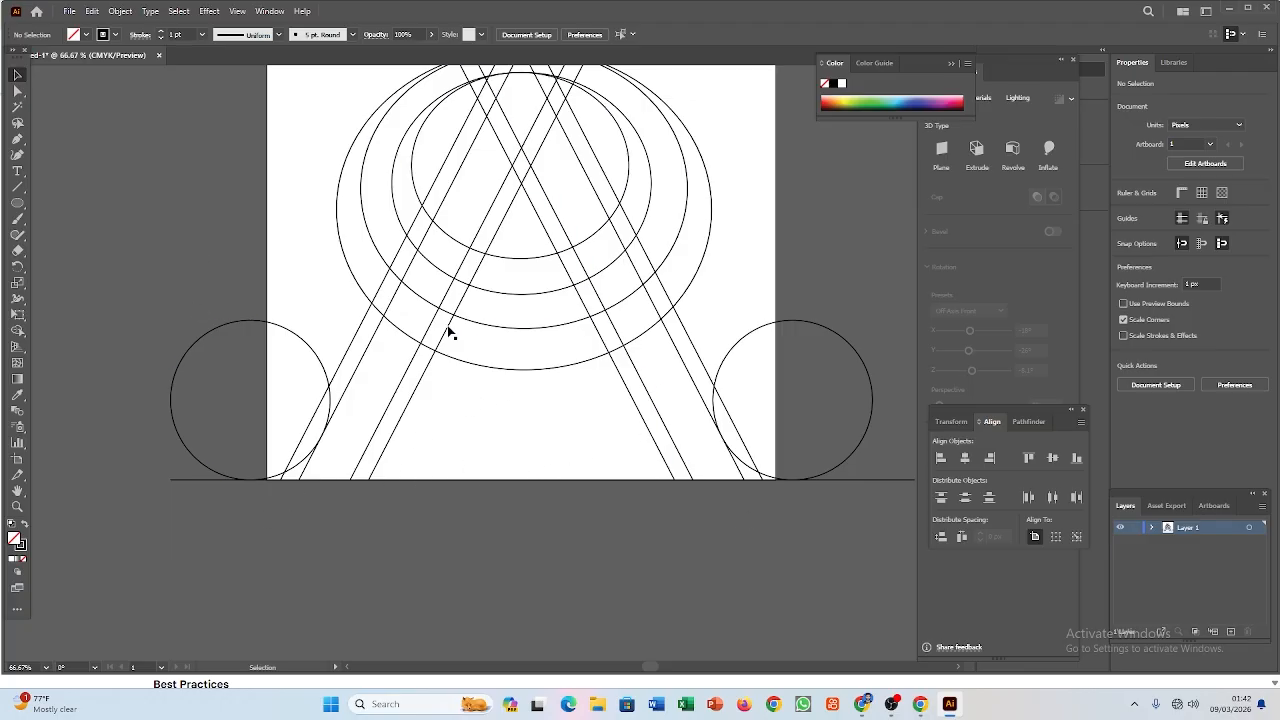
Step: Select all the artwork and use Shape Builder to merge the regions of the left leg from the bottom line into the innermost ellipse
scroll(514, 429, "down", 2, "alt")
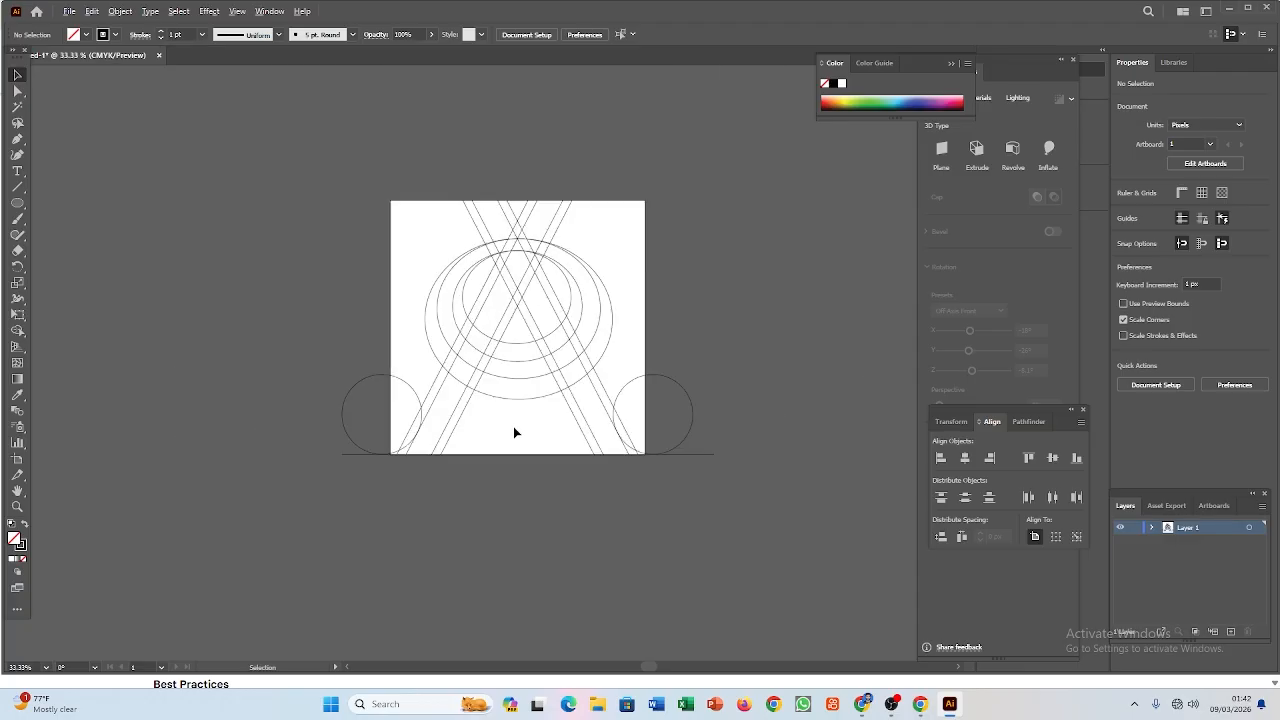
scroll(514, 432, "up", 1, "alt")
mouse_move(308, 112)
left_mouse_down()
mouse_move(503, 383)
mouse_move(739, 485)
mouse_move(752, 478)
left_mouse_up()
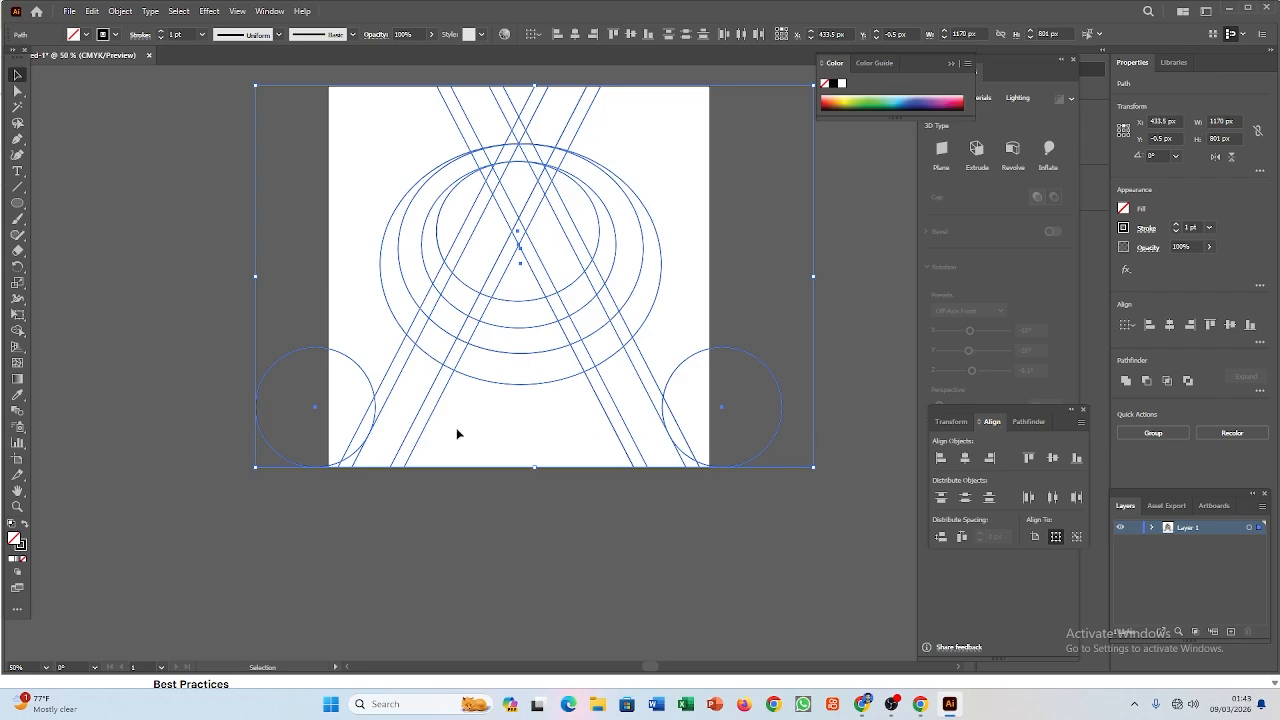
left_click(17, 331)
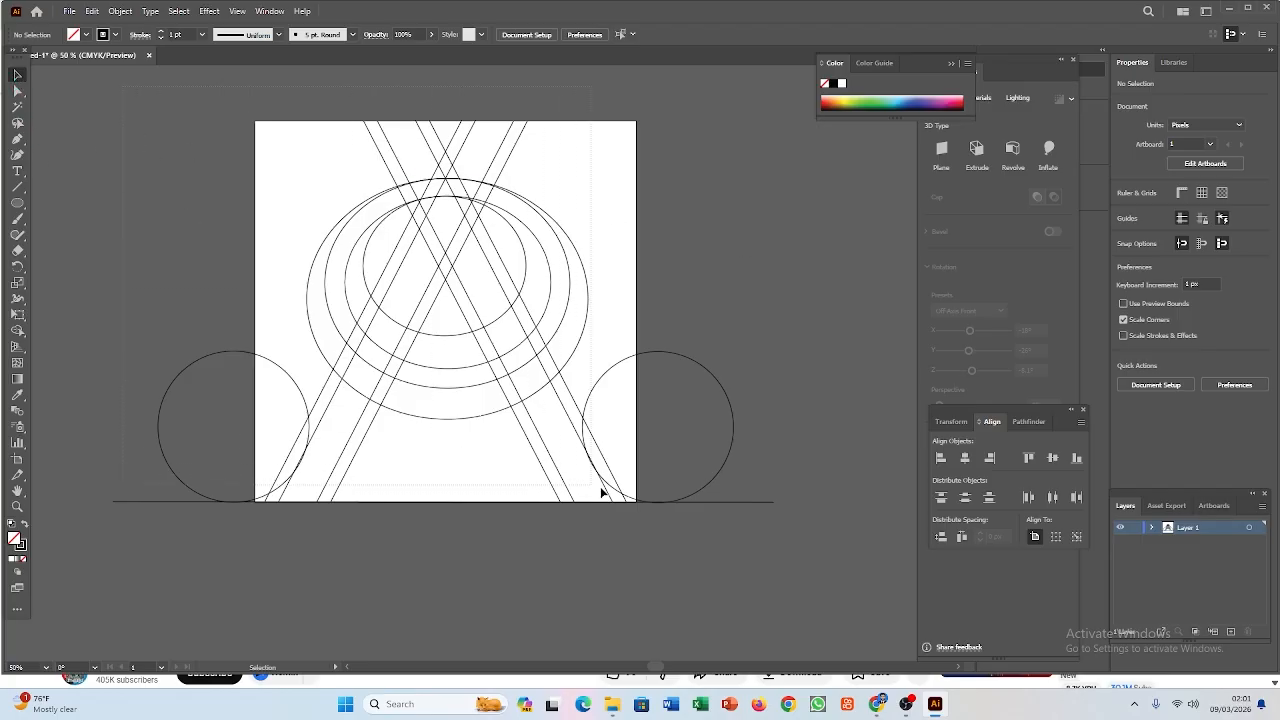
key("ctrl+a")
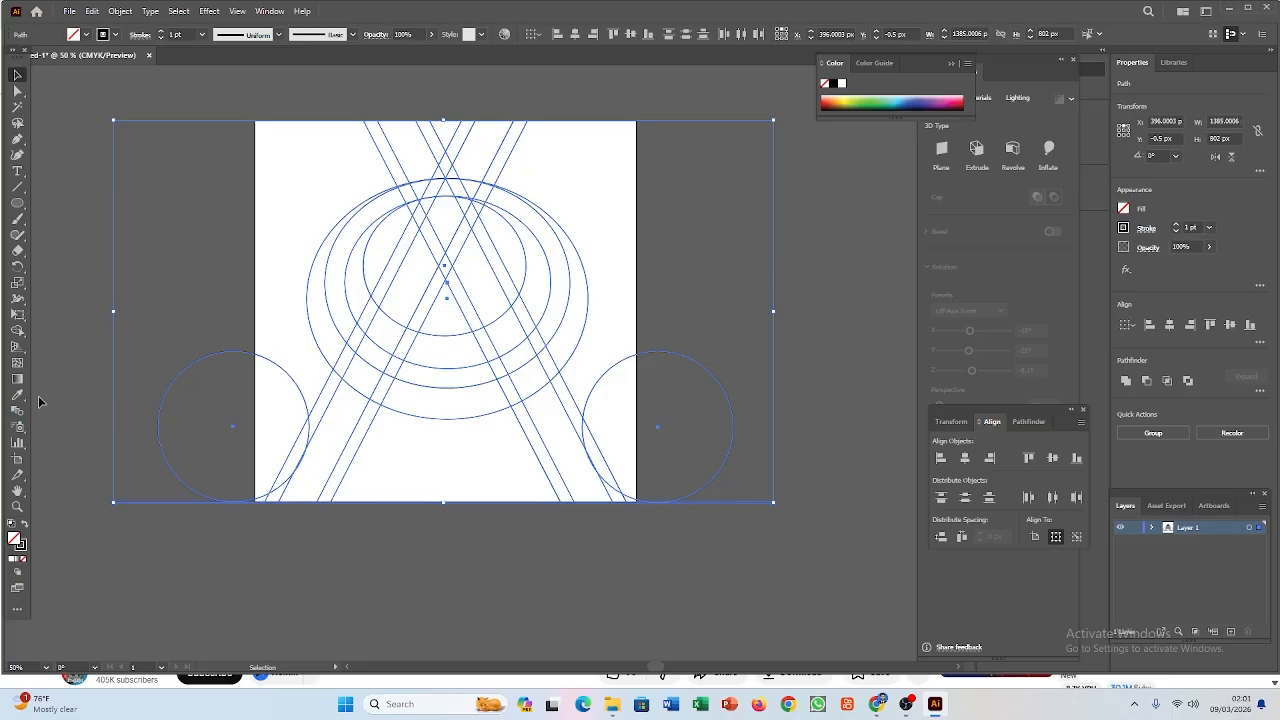
left_click(17, 330)
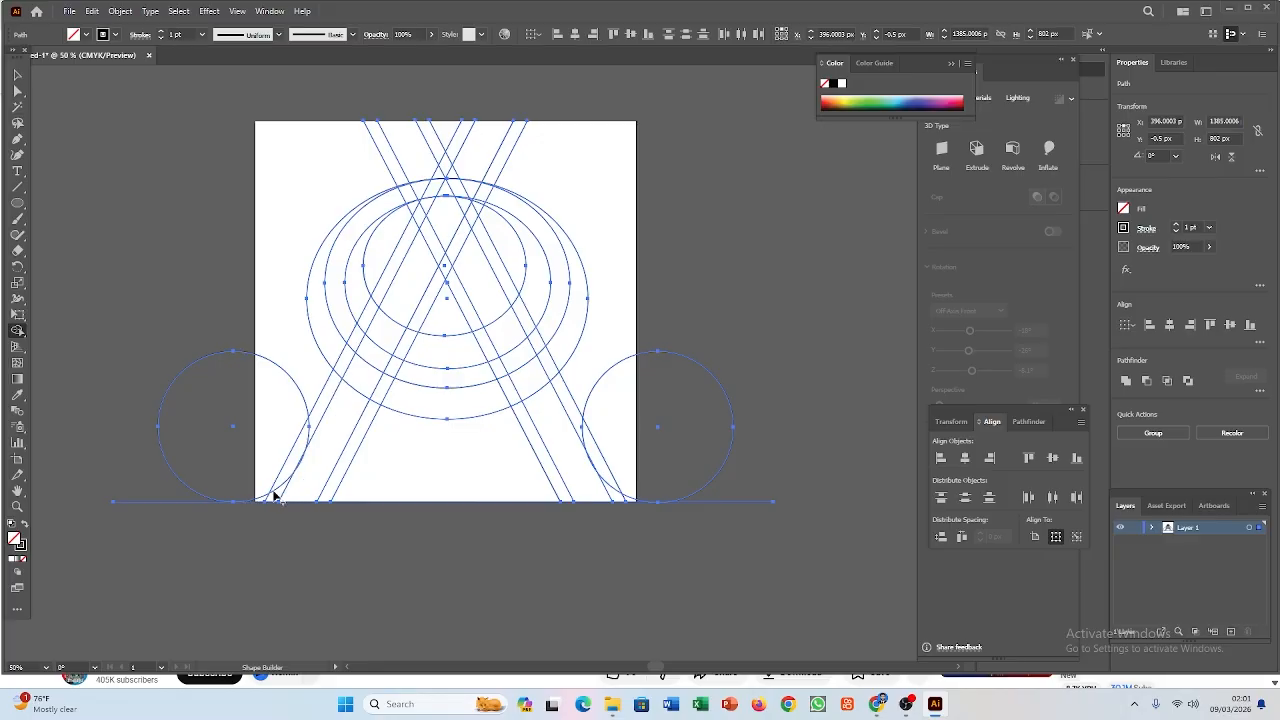
scroll(283, 511, "up", 3)
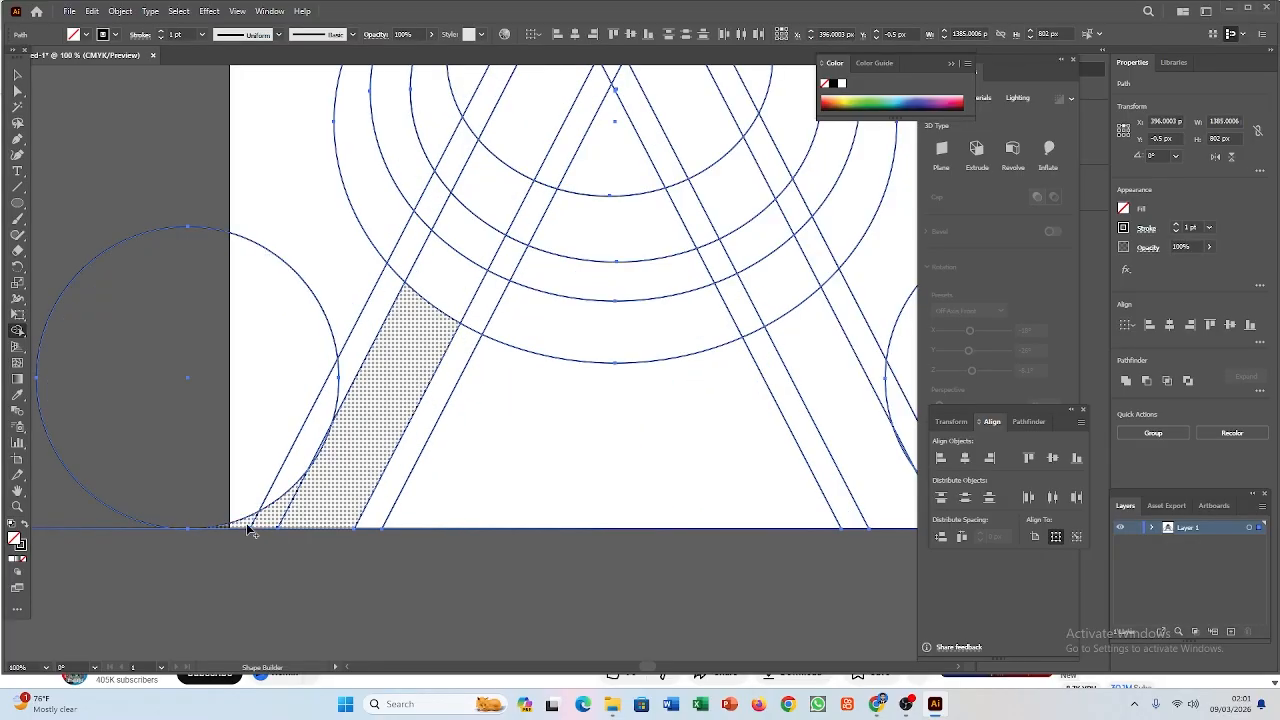
mouse_move(248, 530)
left_mouse_down()
mouse_move(334, 497)
mouse_move(368, 446)
left_mouse_up()
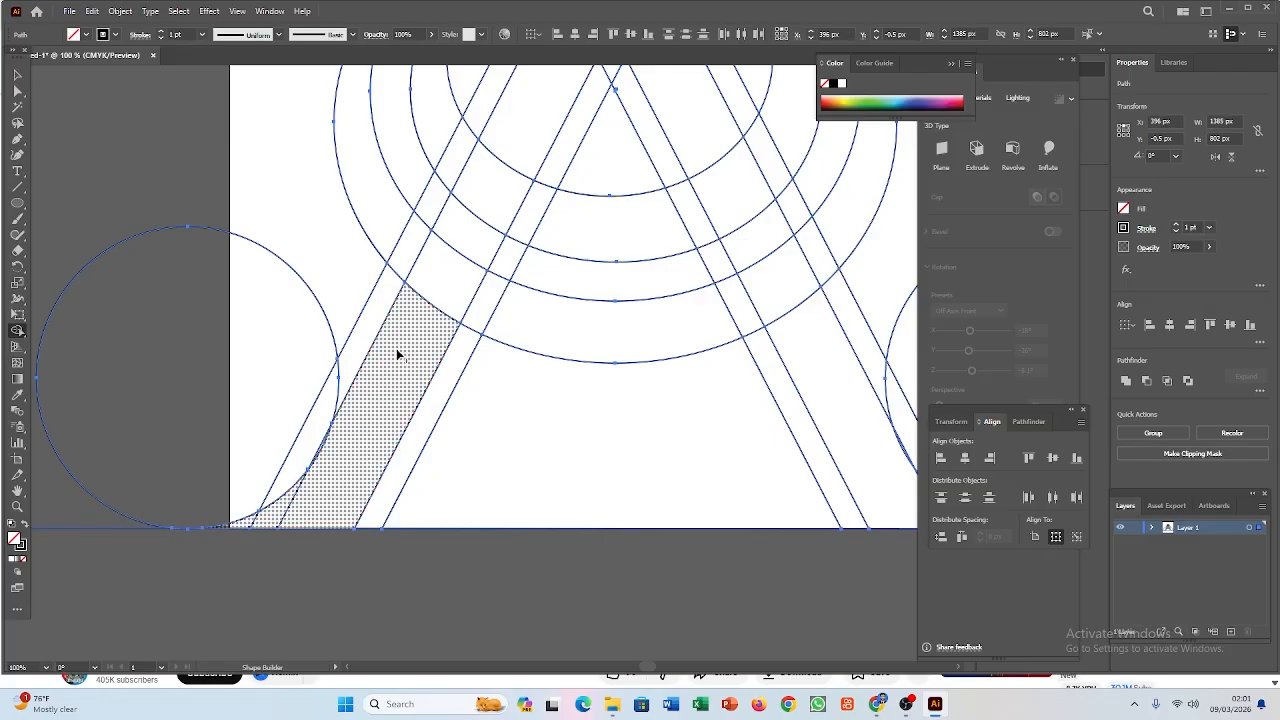
mouse_move(396, 352)
left_mouse_down()
mouse_move(438, 321)
mouse_move(518, 160)
left_mouse_up()
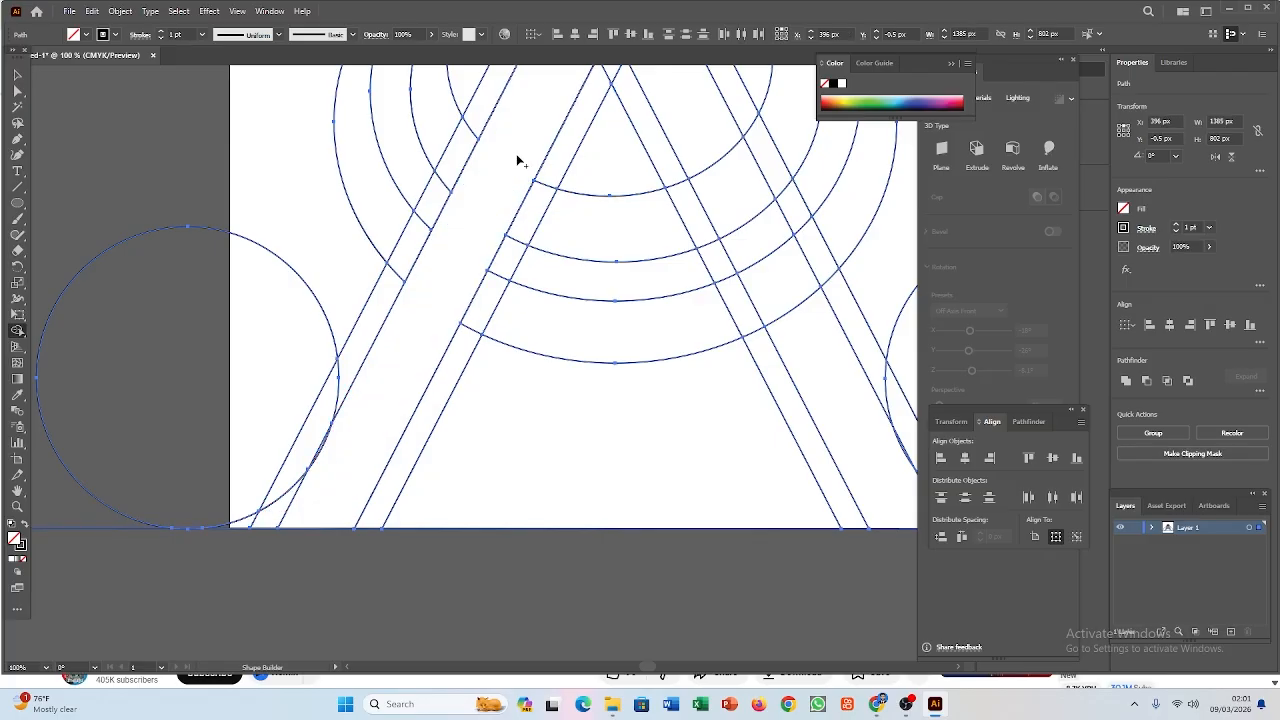
Step: Extend the merged leg through the apex and down the right leg to the innermost ellipse, and build the crescent between the two innermost ellipses on the right
left_click_drag(562, 275, 554, 543)
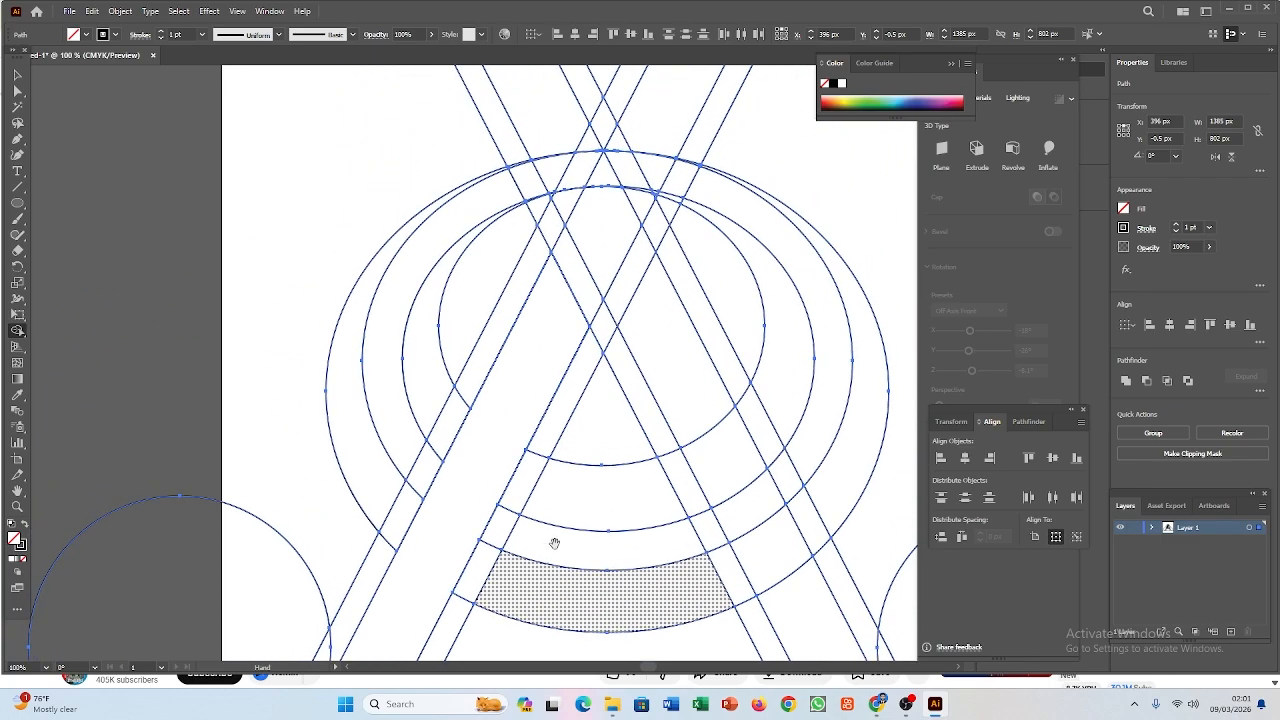
left_click_drag(523, 397, 607, 189)
left_click_drag(617, 251, 657, 332)
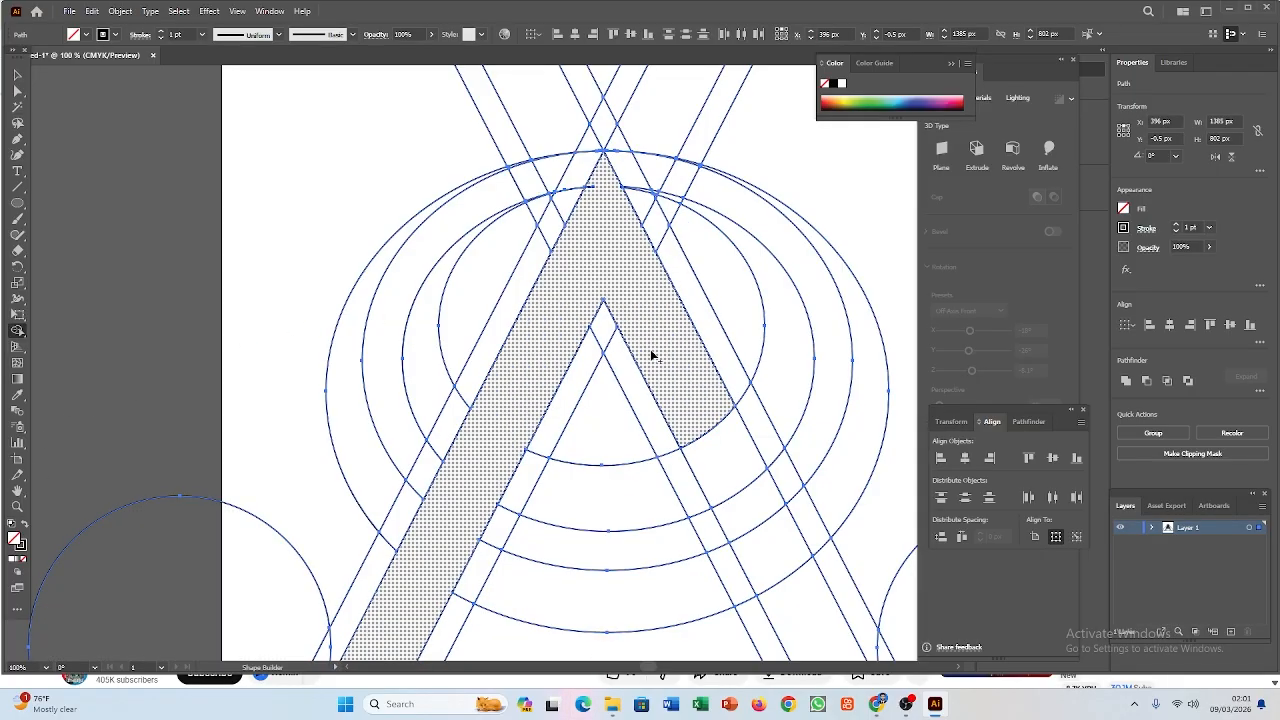
left_click(776, 382)
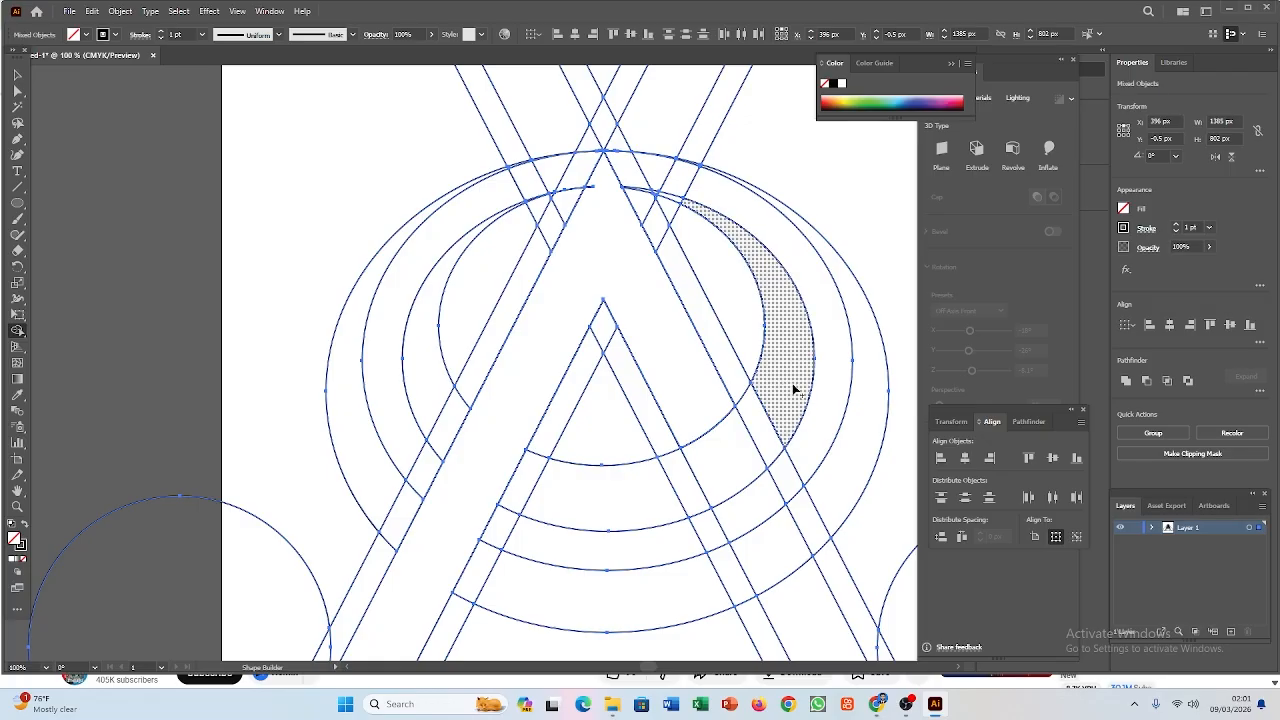
left_click(794, 388)
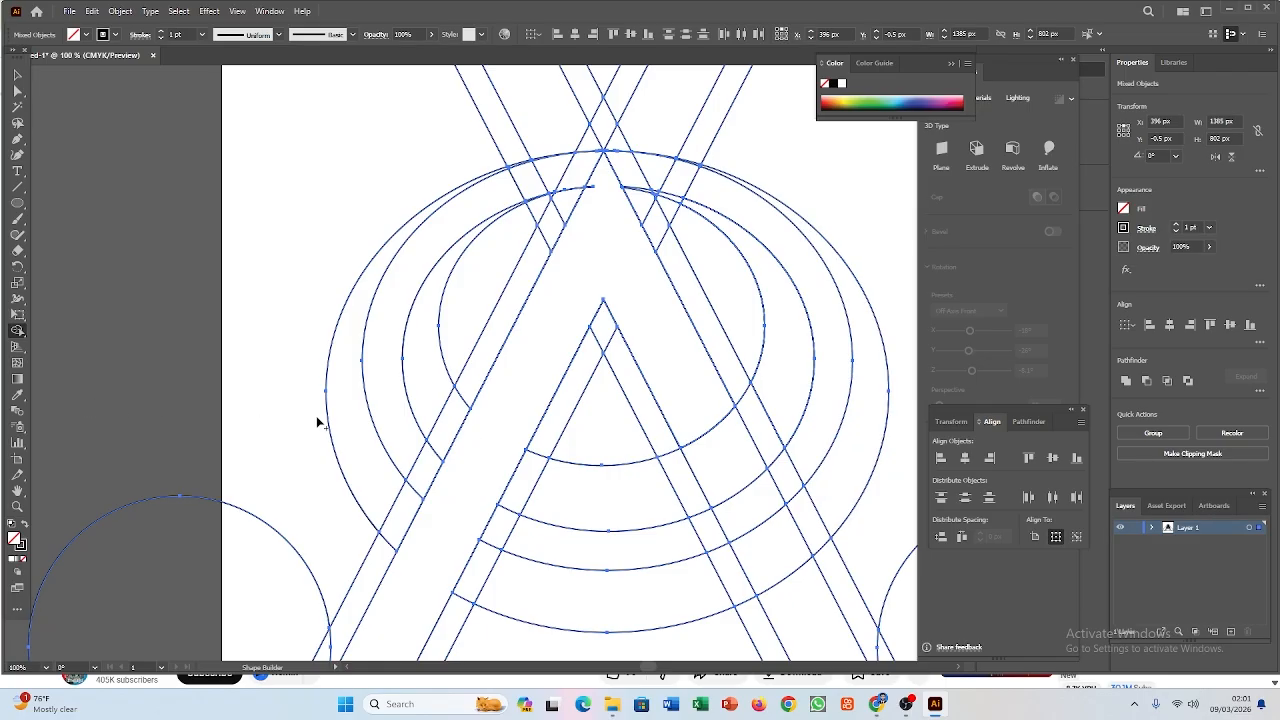
Step: Merge the outer left crescent with Shape Builder and join the outermost right band, sweeping under the counter, into the left leg
left_click_drag(366, 463, 388, 448)
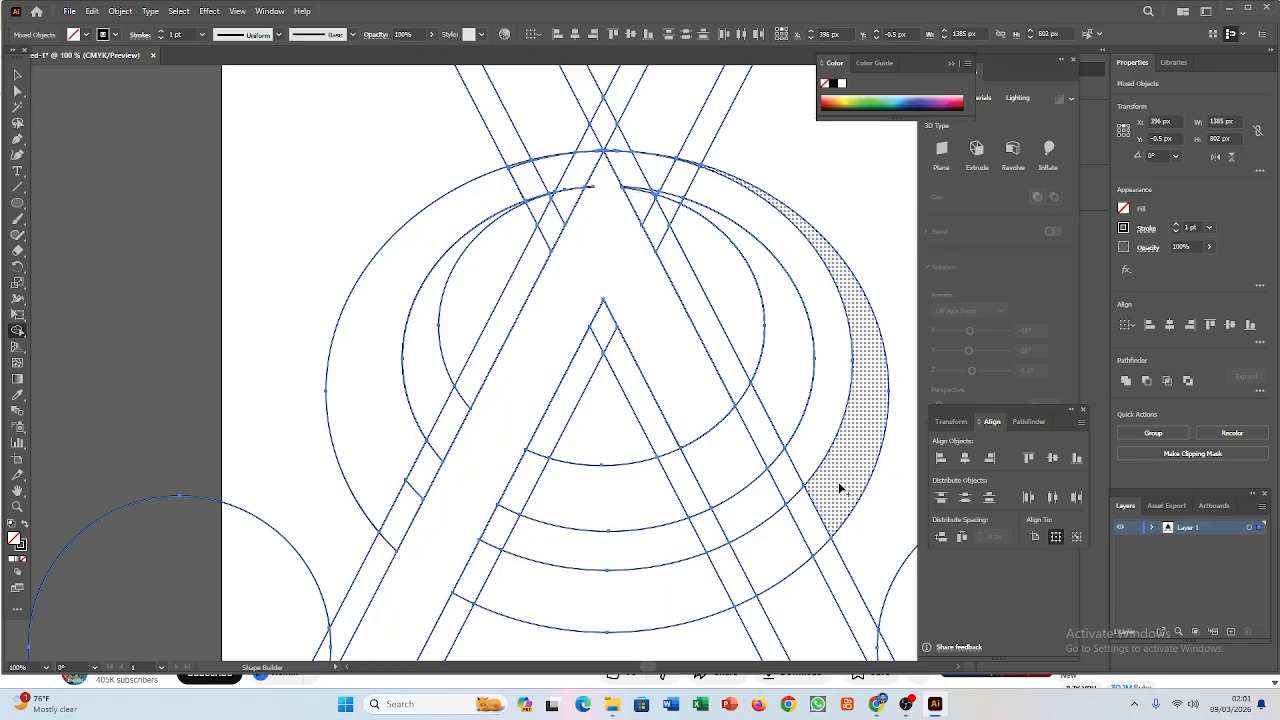
mouse_move(840, 488)
left_mouse_down()
mouse_move(757, 553)
mouse_move(674, 591)
left_mouse_up()
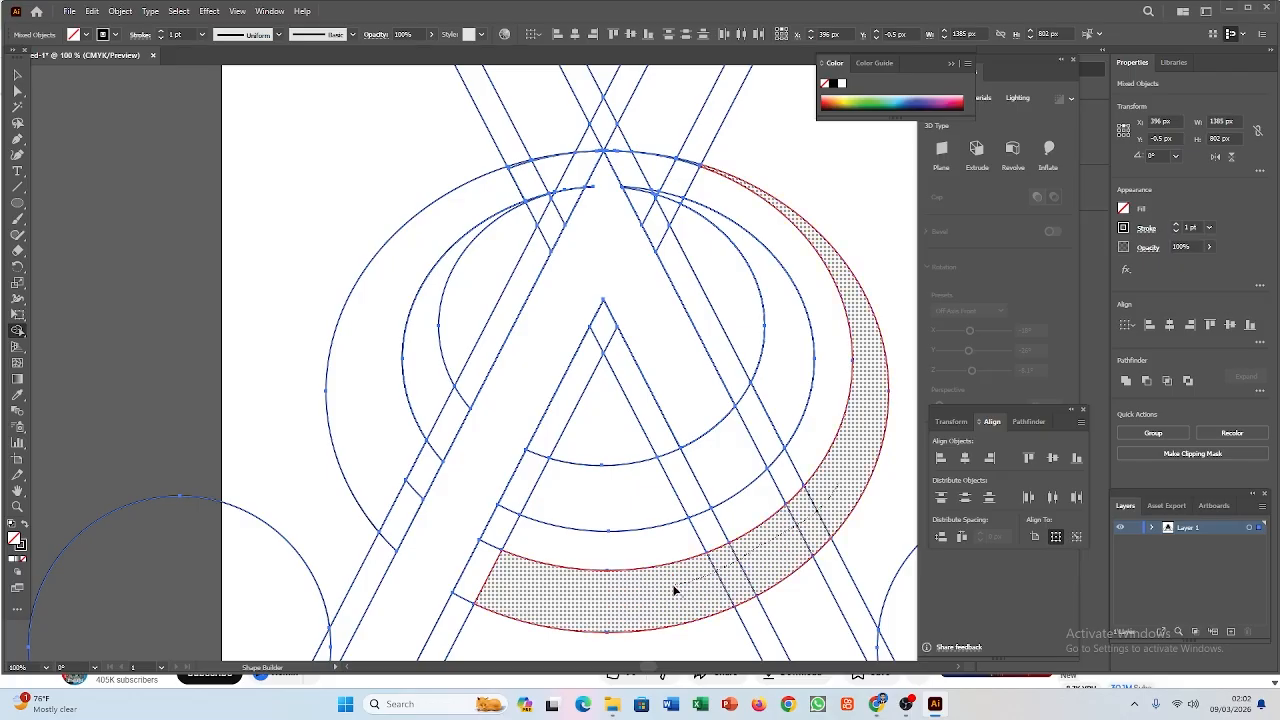
mouse_move(585, 600)
left_mouse_down()
mouse_move(528, 597)
mouse_move(466, 566)
mouse_move(598, 352)
left_mouse_up()
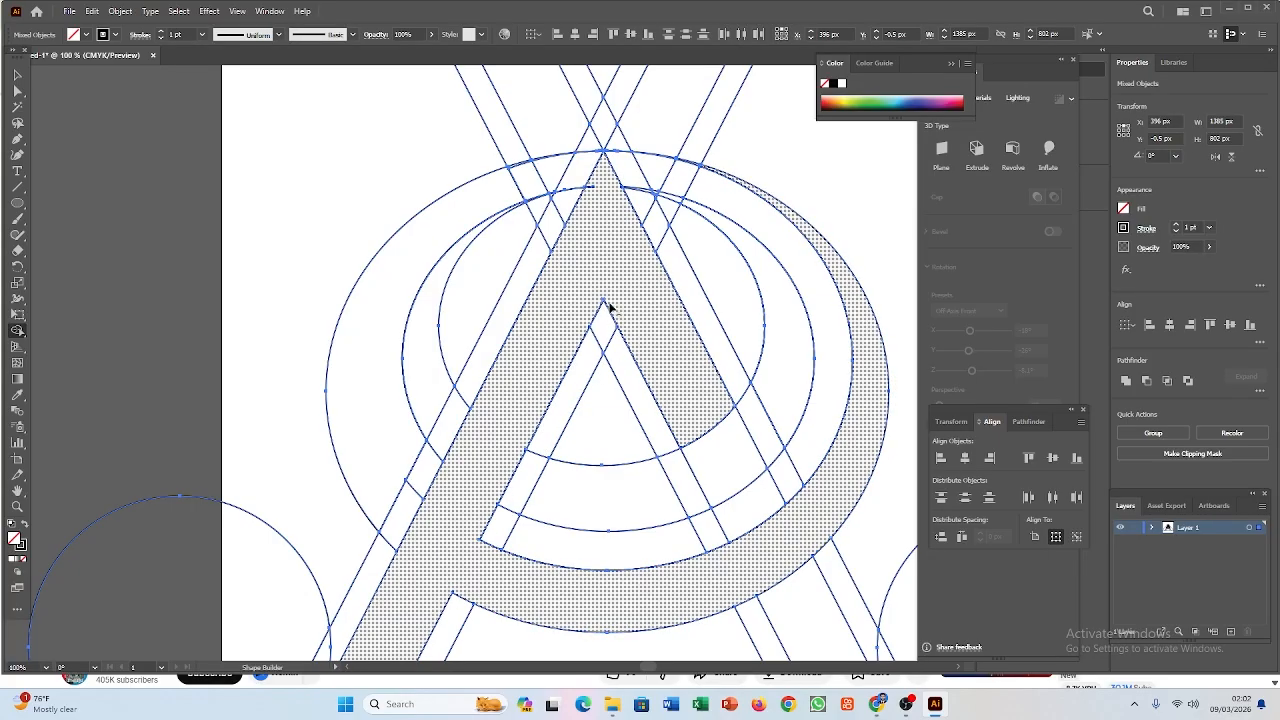
Step: Merge the narrow strips below the inner apex and the lower right leg with its flared foot into the A shape
left_click_drag(607, 302, 503, 523)
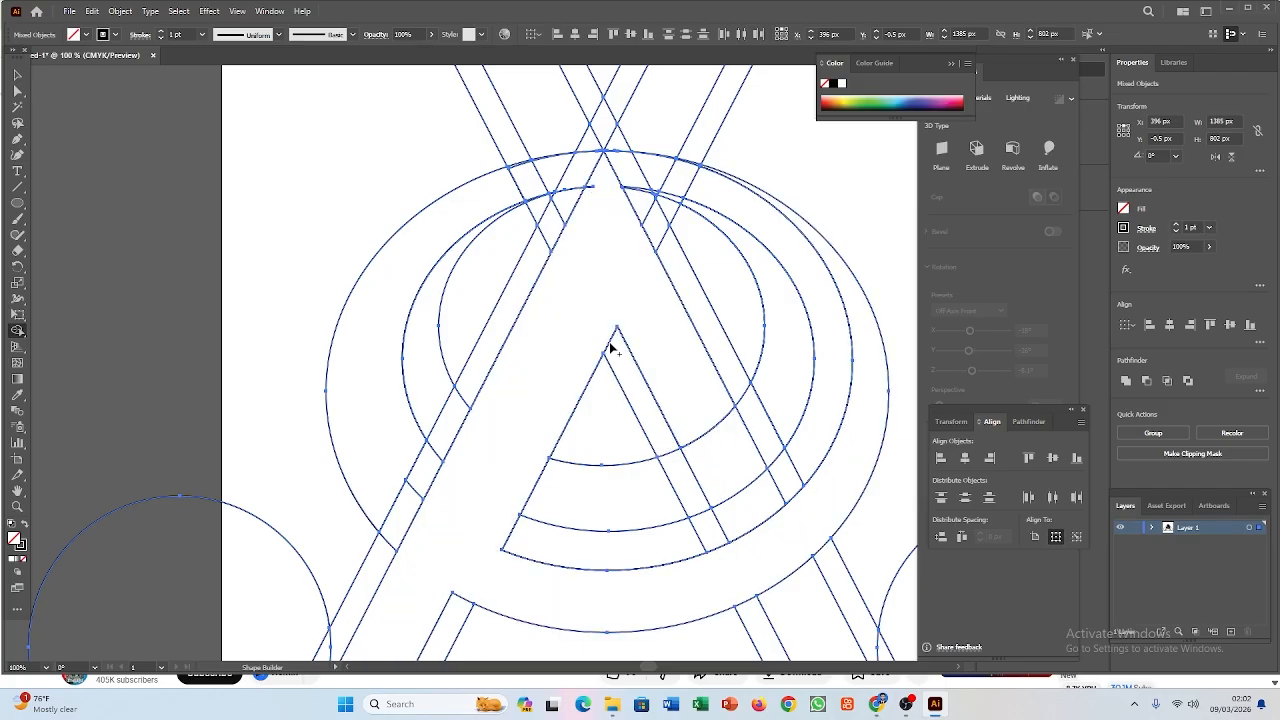
left_click_drag(604, 328, 637, 377)
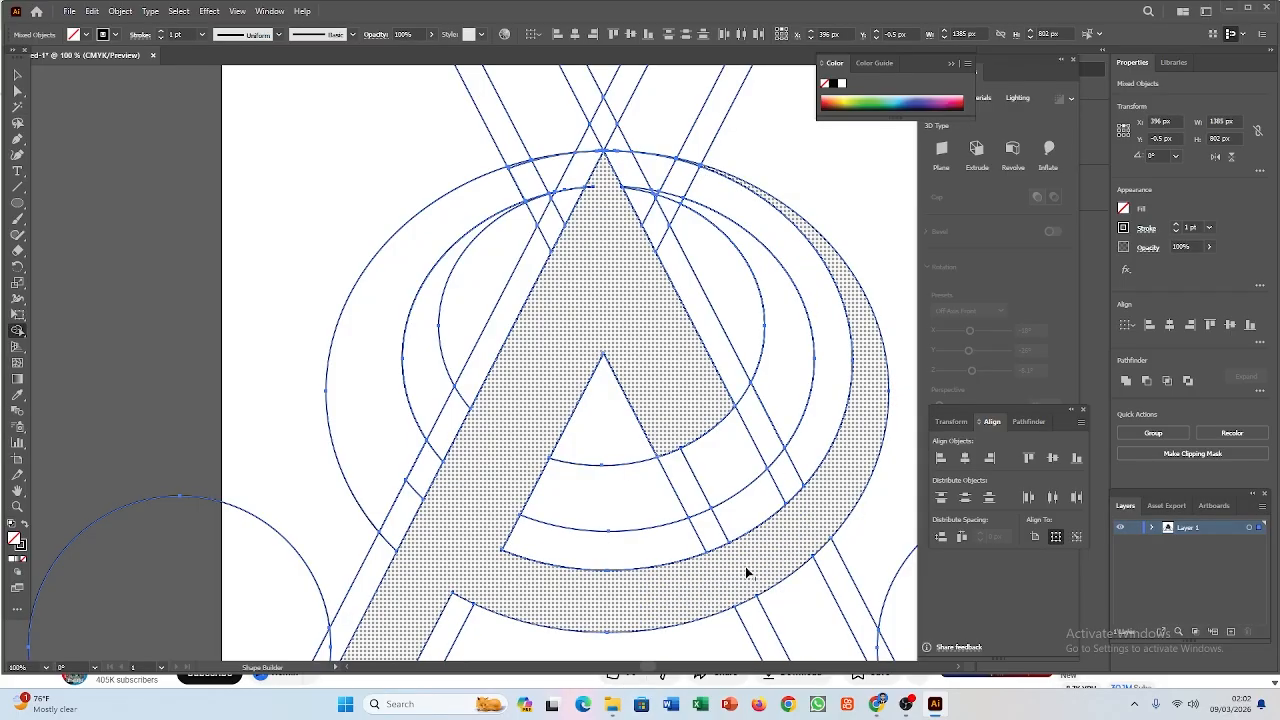
left_click_drag(748, 571, 608, 229)
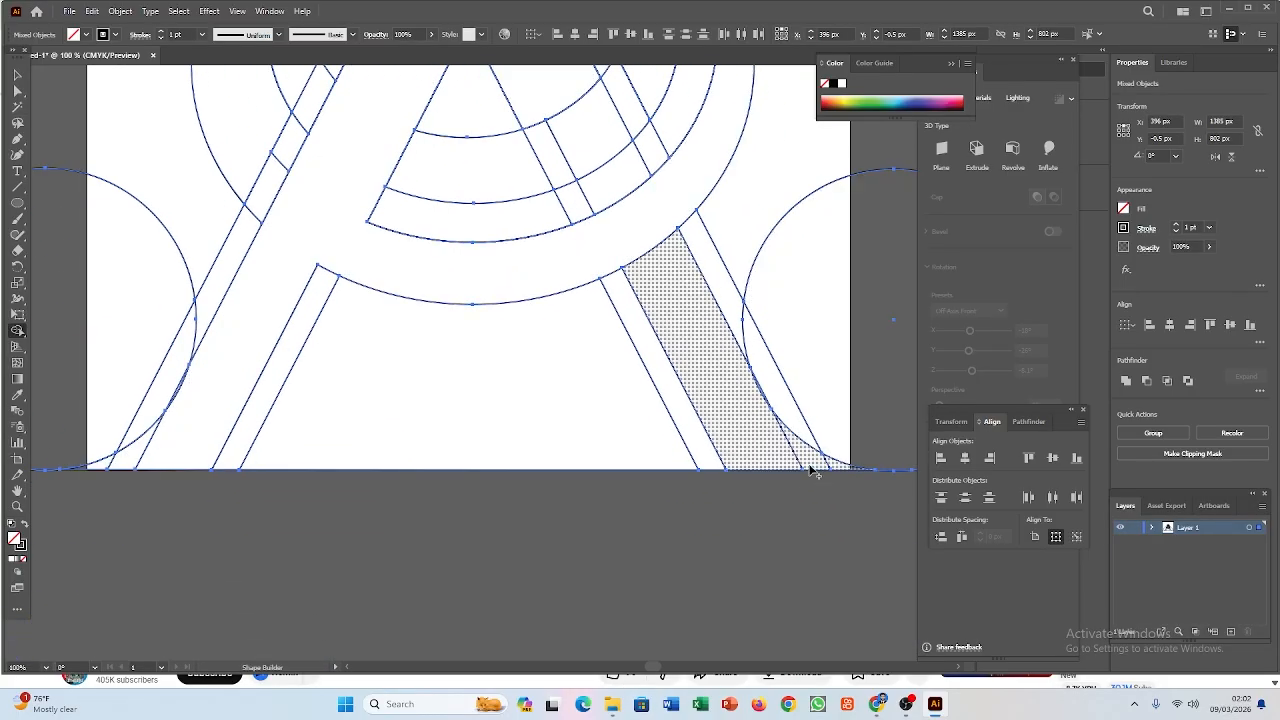
left_click_drag(830, 468, 784, 455)
left_click_drag(661, 274, 648, 250)
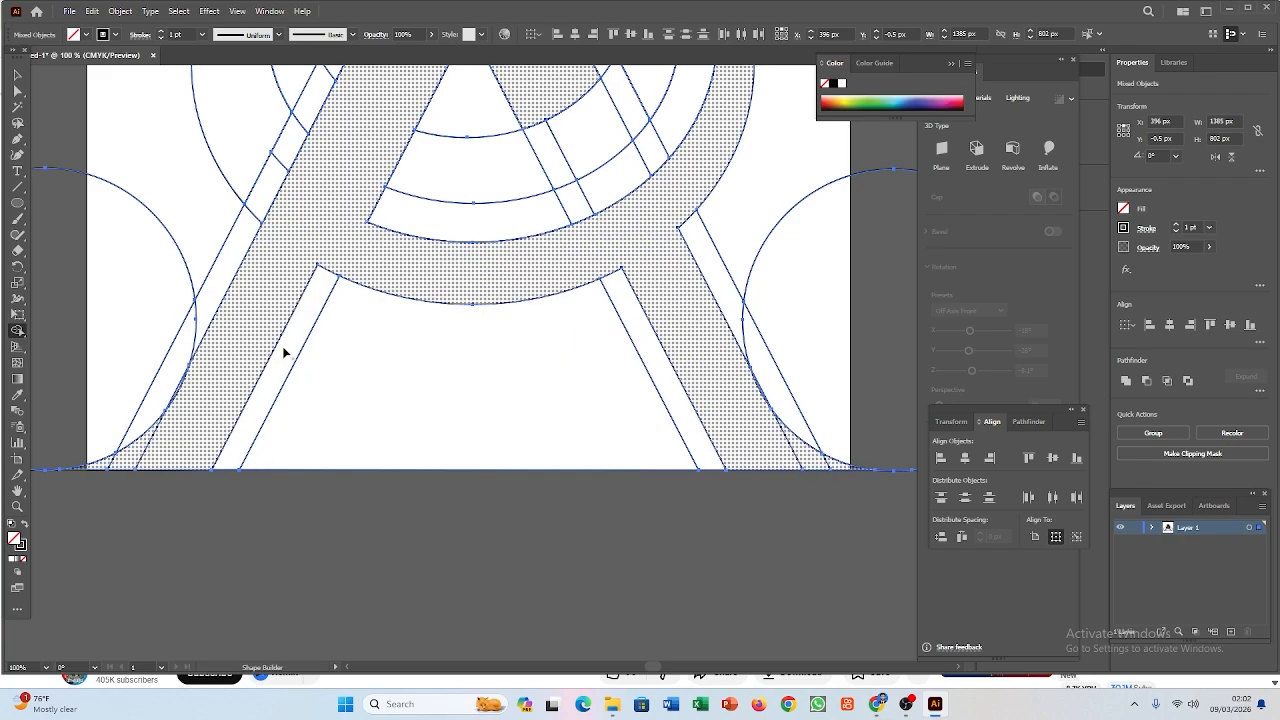
Step: Extend the right leg's stub to the next ellipse and clear the leftover arcs and strips inside the counter and right of the apex
scroll(474, 346, "down", 2)
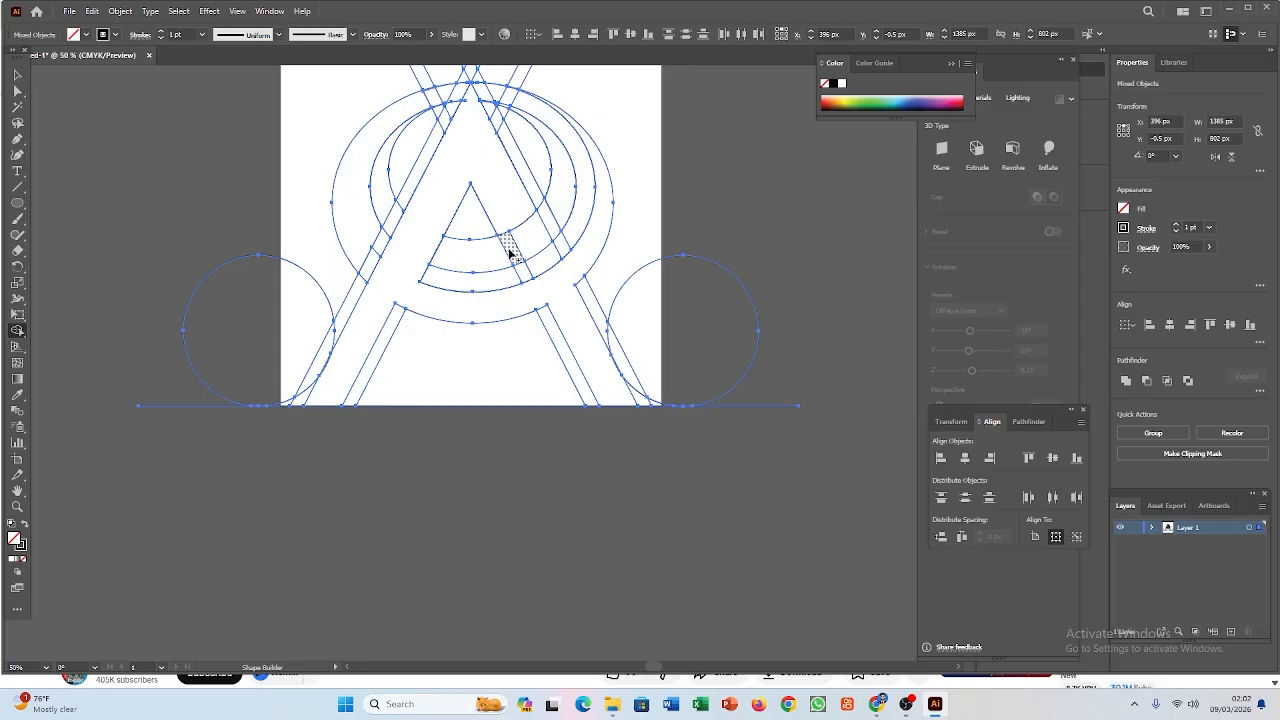
left_click_drag(510, 255, 501, 236)
mouse_move(470, 237)
left_mouse_down()
mouse_move(541, 326)
mouse_move(520, 272)
mouse_move(504, 273)
mouse_move(568, 243)
left_mouse_up()
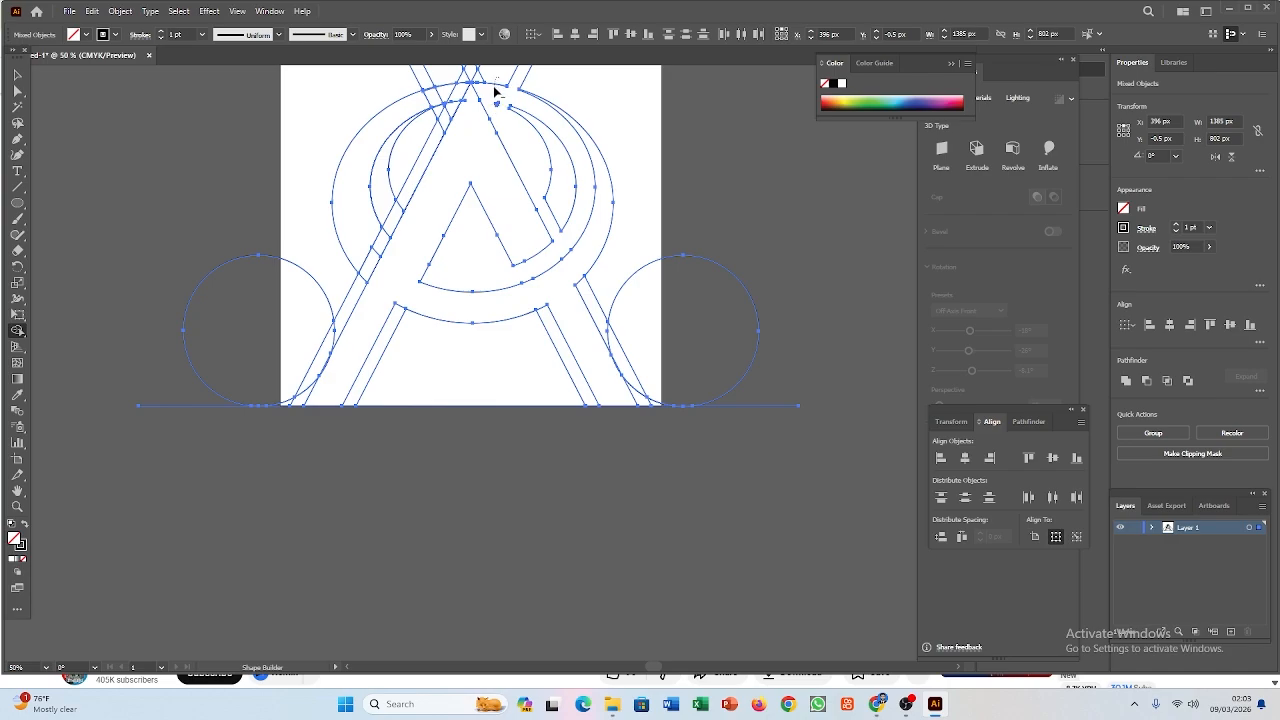
left_click_drag(494, 87, 540, 82)
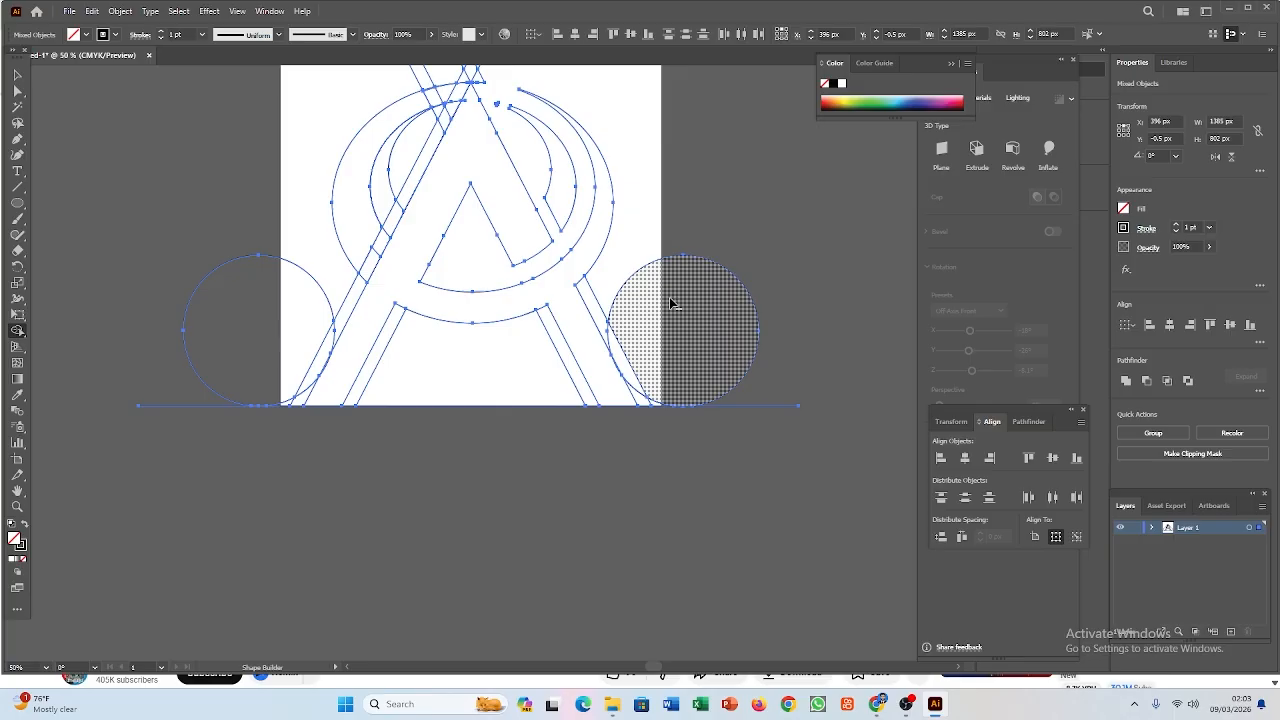
Step: Erase the right corner circle, the surplus bottom line beyond the foot and the outer diagonal strip beside the right leg
left_click(724, 330, "alt")
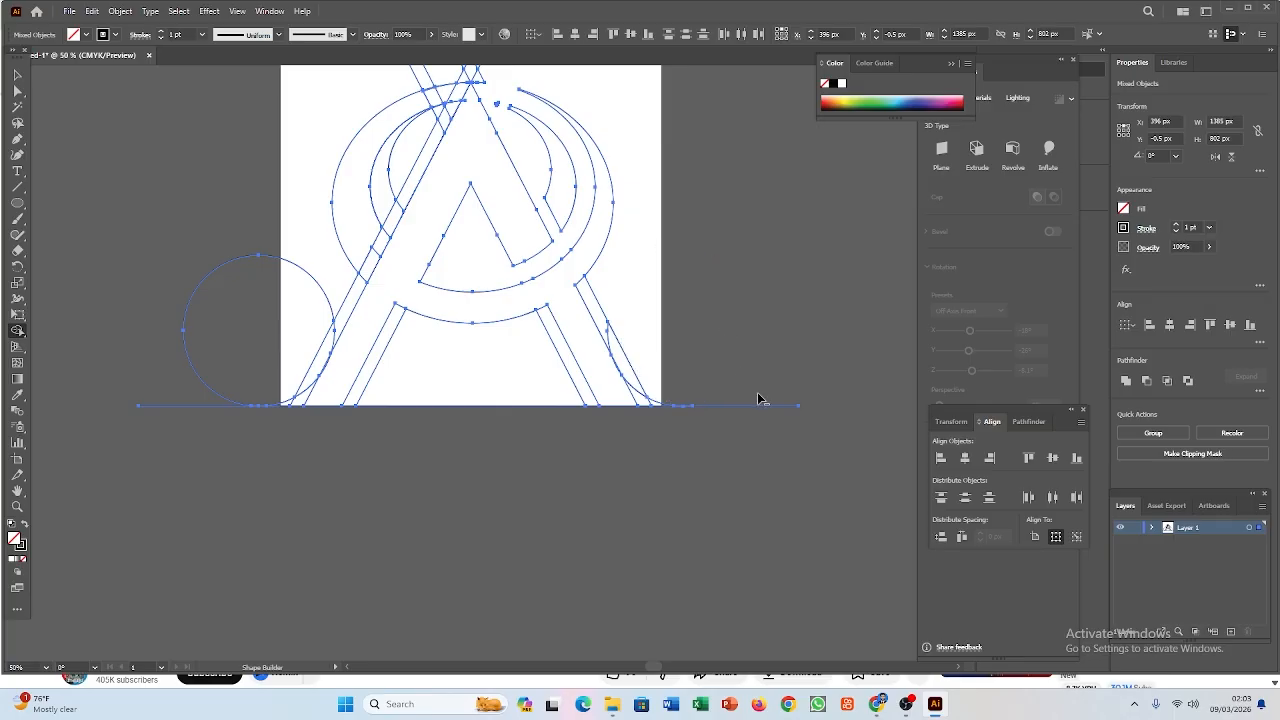
left_click_drag(736, 414, 722, 407)
left_click(625, 366, "alt")
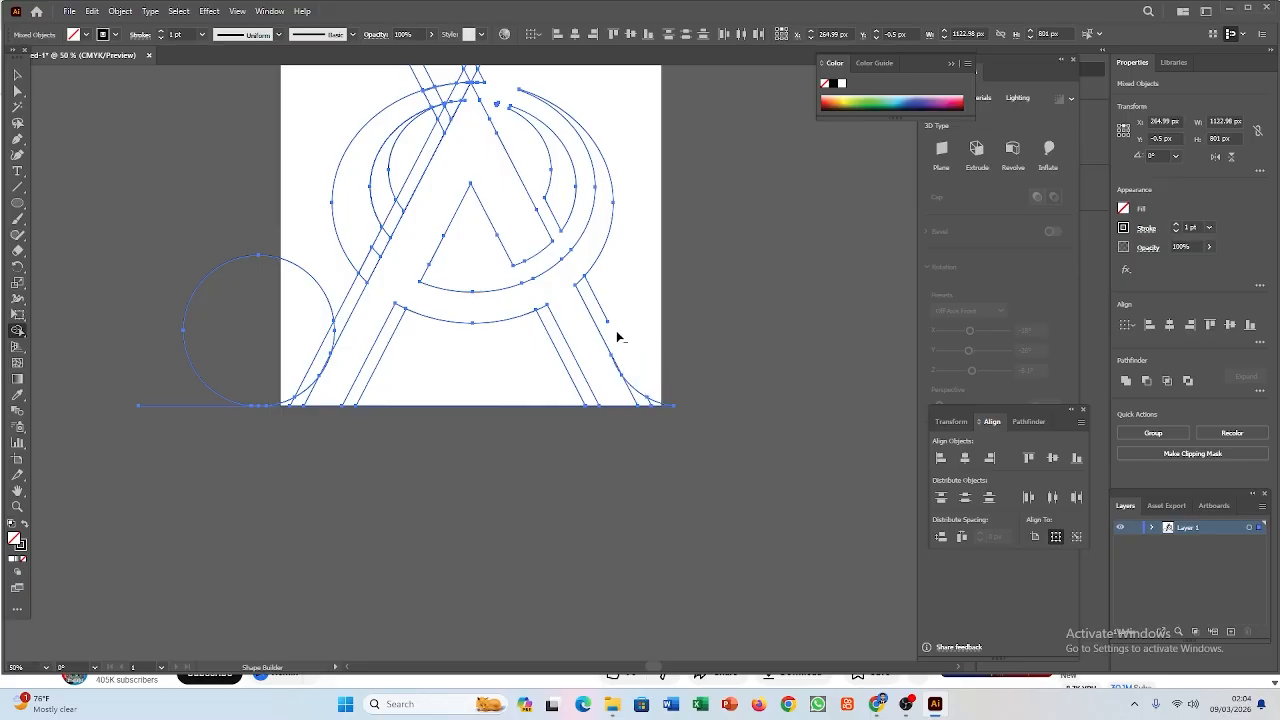
left_click(603, 313, "alt")
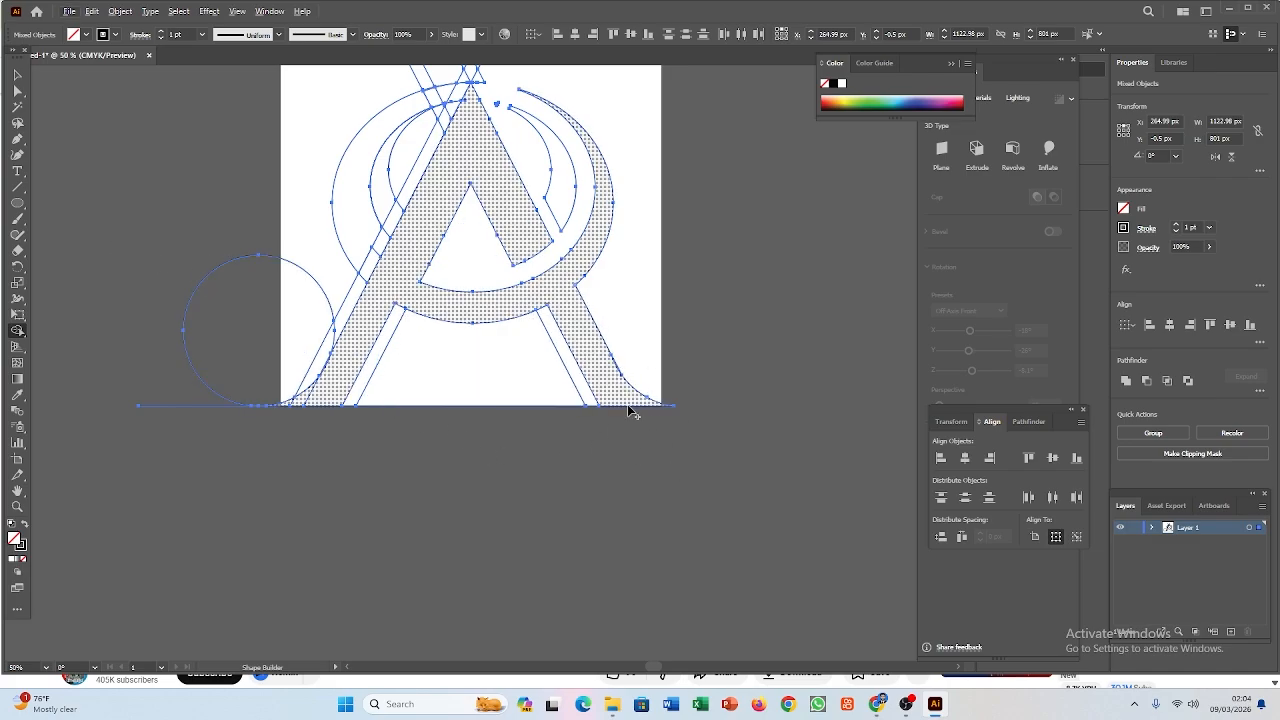
Step: Merge the thin sliver between the right leg's outer edge and the foot curve into the leg
scroll(633, 365, "up", 3)
scroll(633, 369, "up", 3)
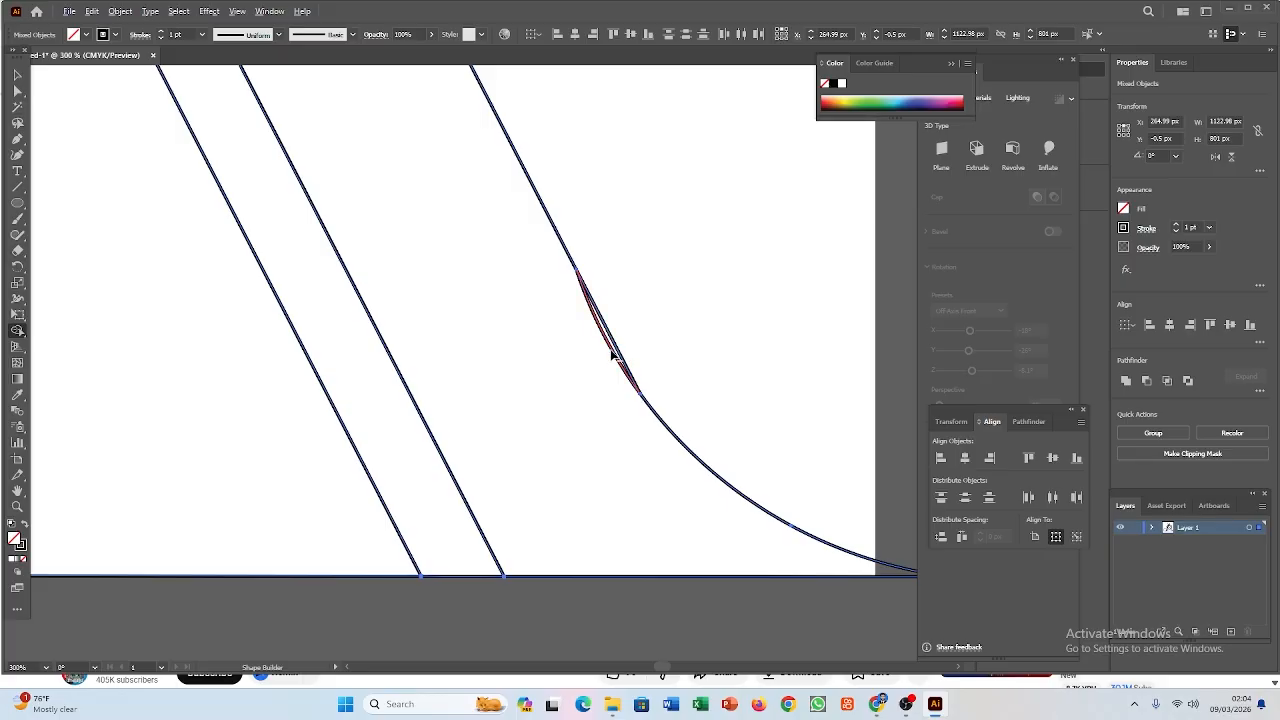
left_click(612, 354)
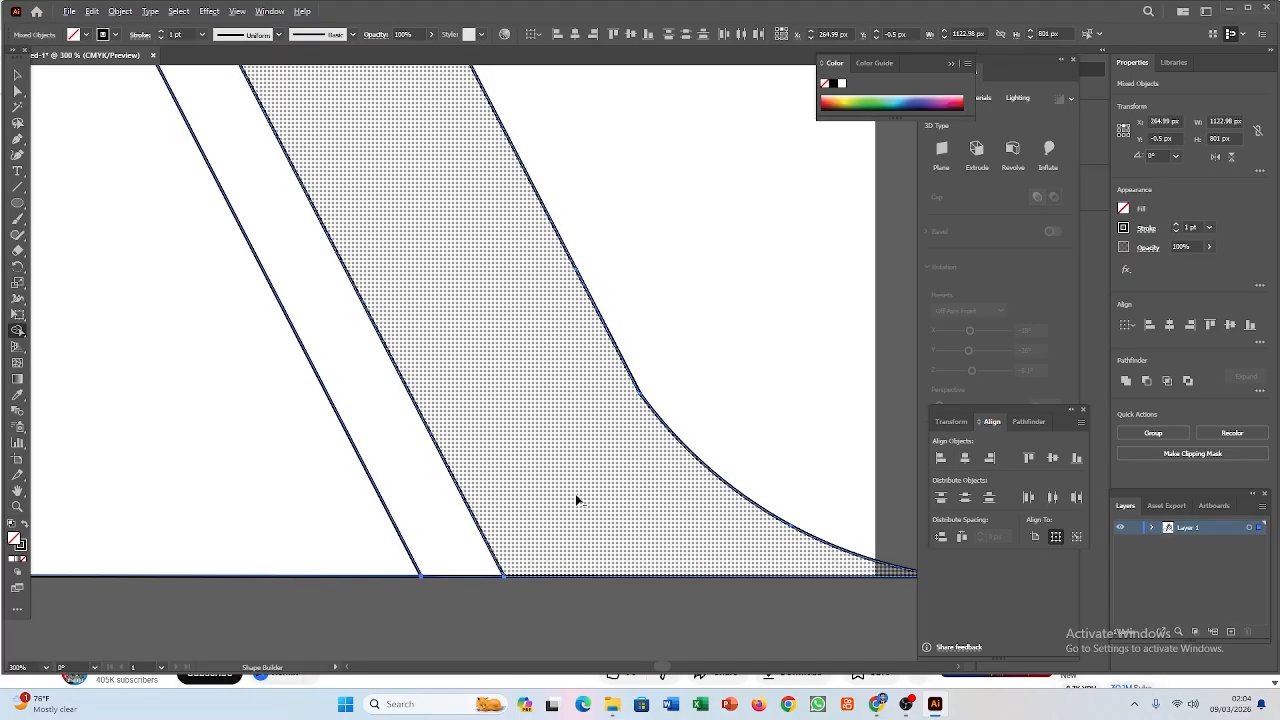
Step: Erase the left leg's inner strip, the left corner circle, the surplus bottom line and the lower outer diagonal strip
scroll(574, 500, "down", 3)
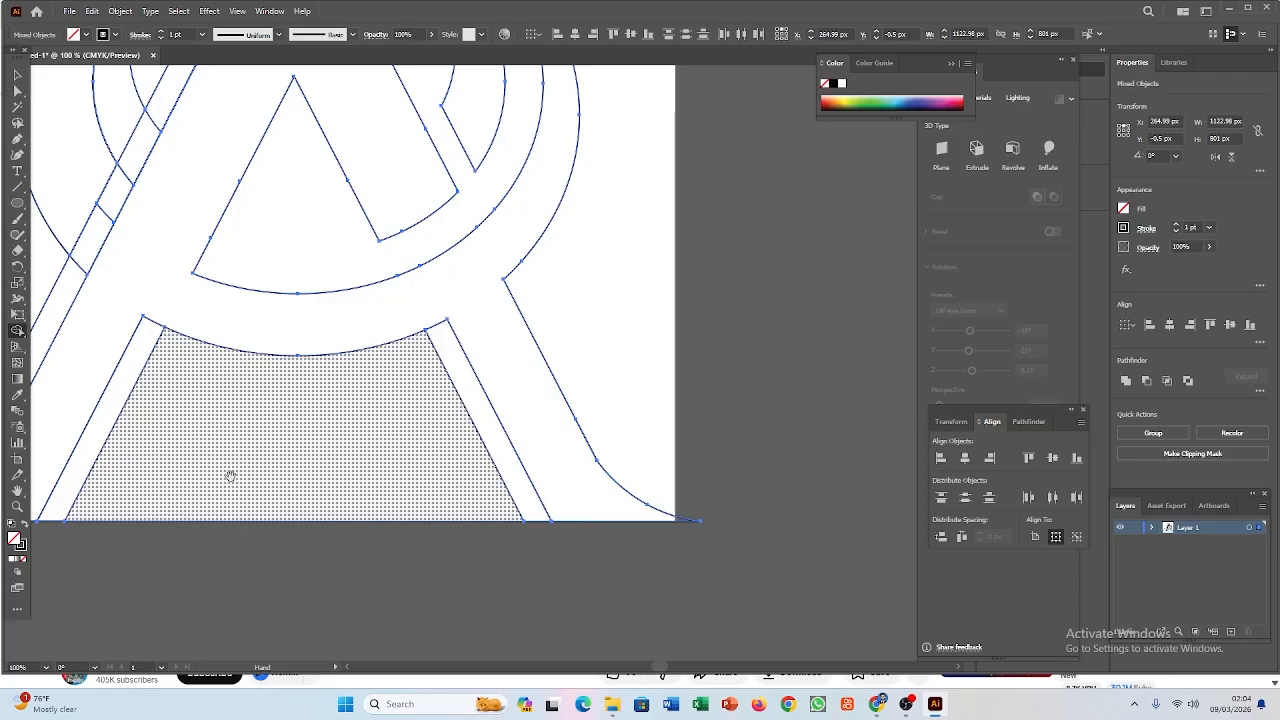
left_click_drag(229, 471, 678, 375)
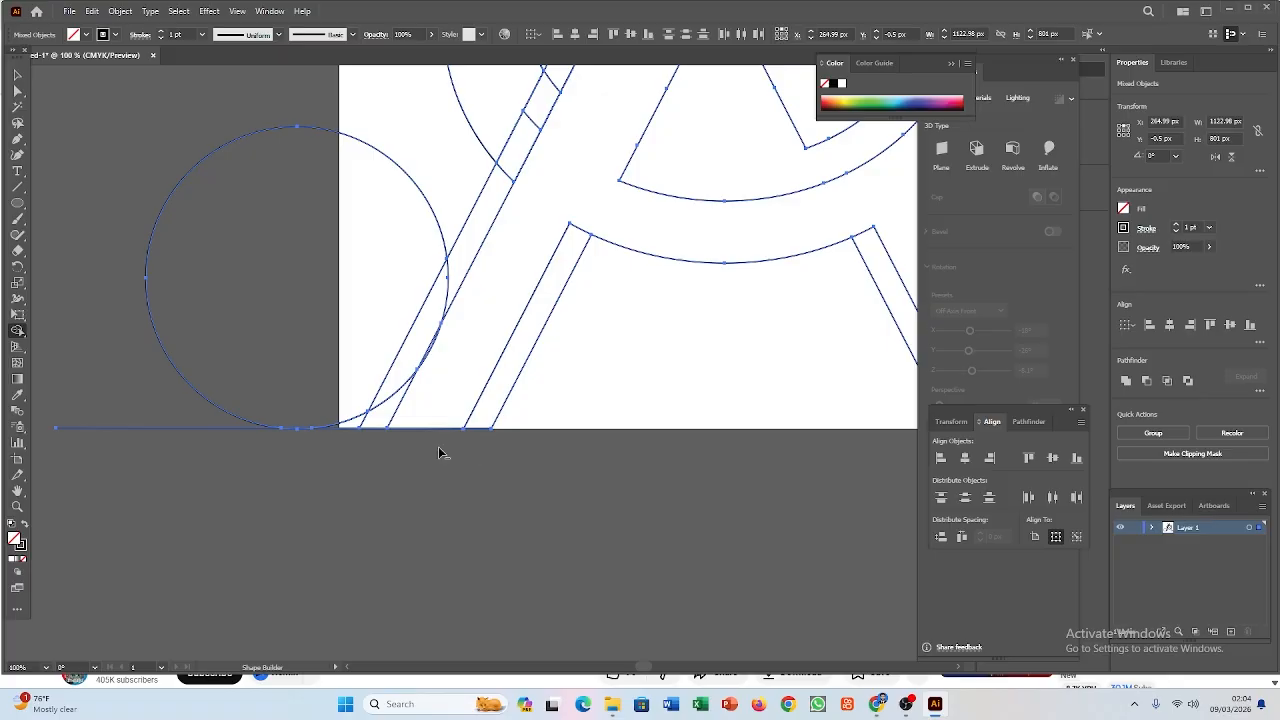
left_click(500, 406)
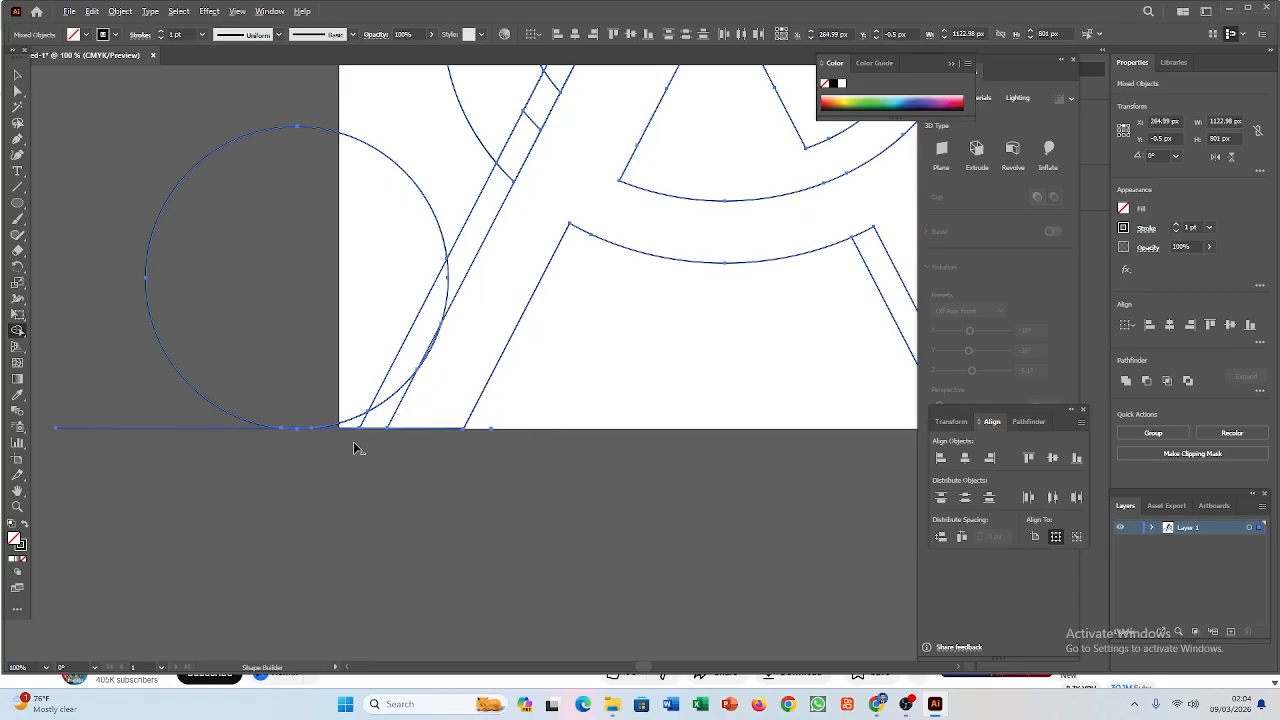
left_click(310, 387, "alt")
left_click_drag(262, 387, 237, 468)
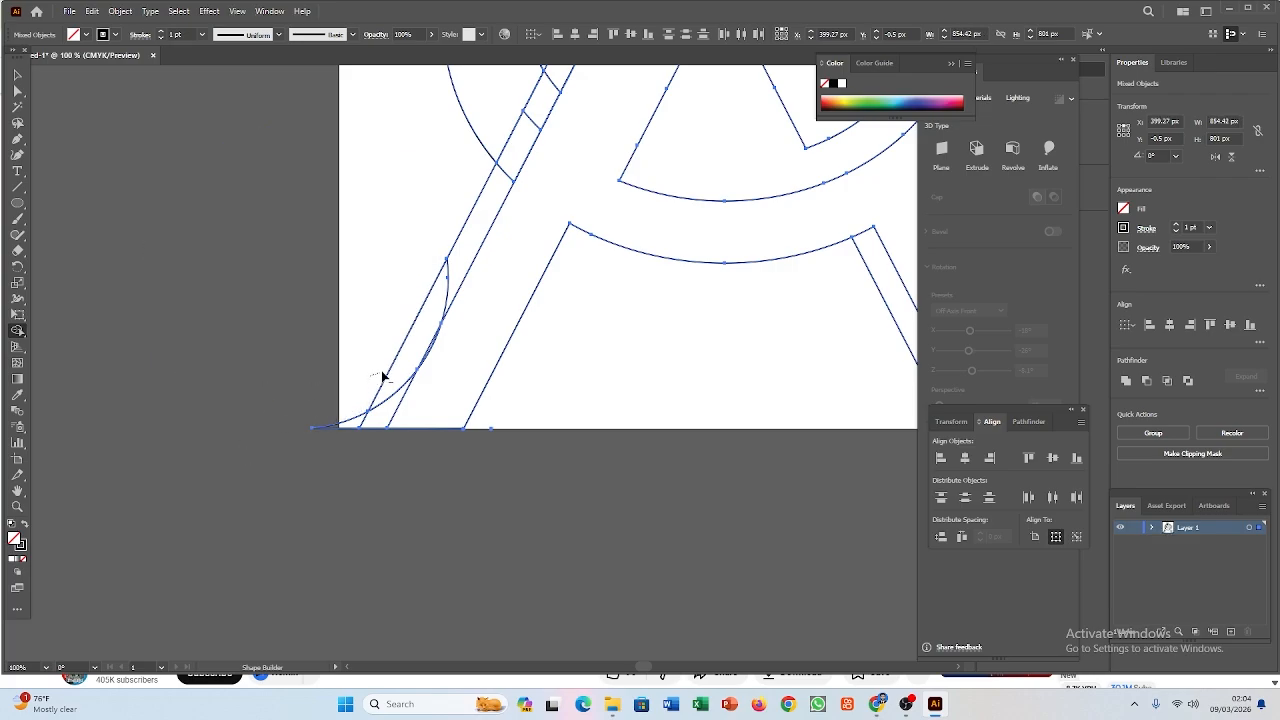
mouse_move(383, 376)
left_mouse_down()
mouse_move(399, 368)
mouse_move(373, 338)
left_mouse_up()
left_click_drag(478, 214, 474, 211)
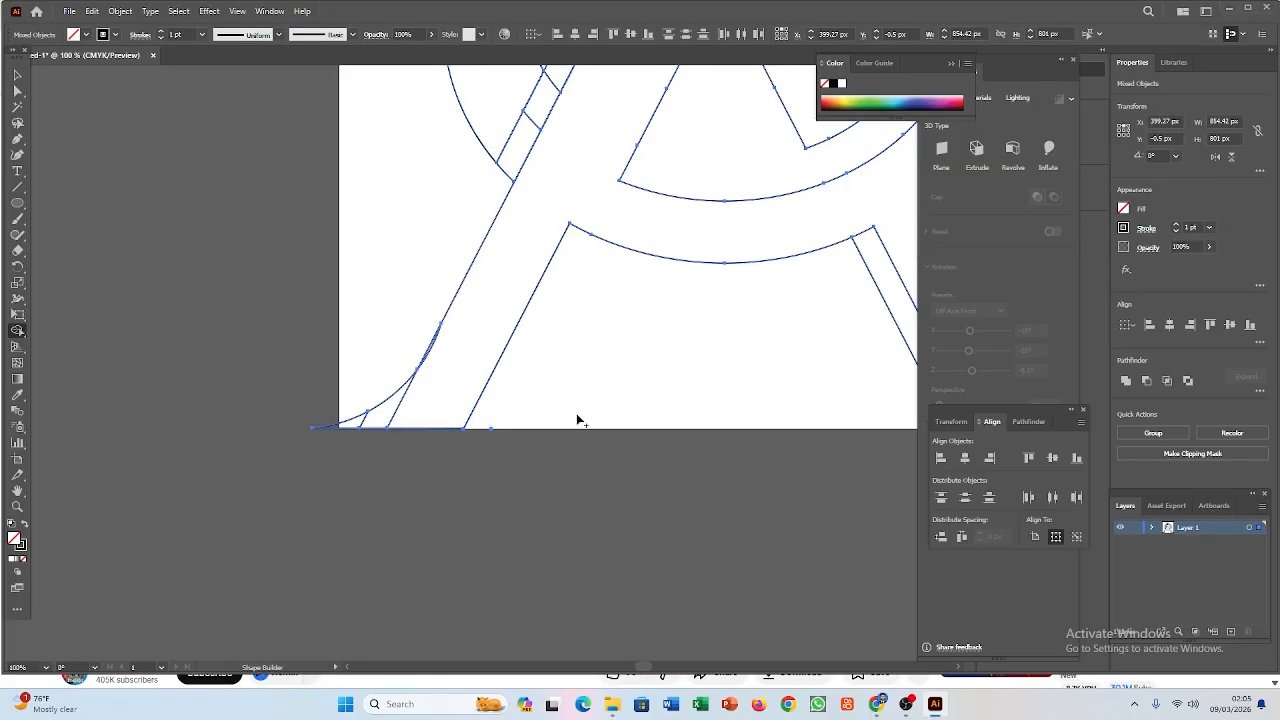
Step: Erase the diagonal strips beside the left leg and the inner ellipse regions, leaving only the outer left crescent
scroll(556, 408, "up", 5)
scroll(480, 520, "right", 3)
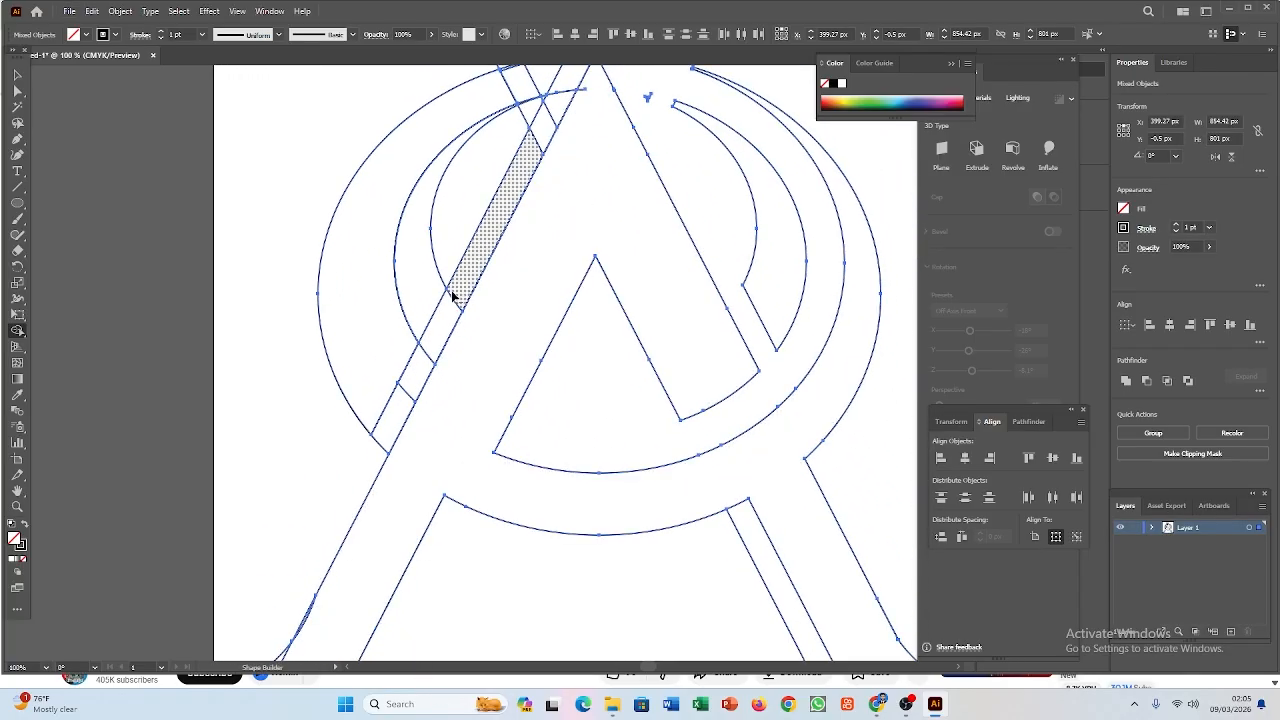
left_click_drag(456, 297, 403, 397)
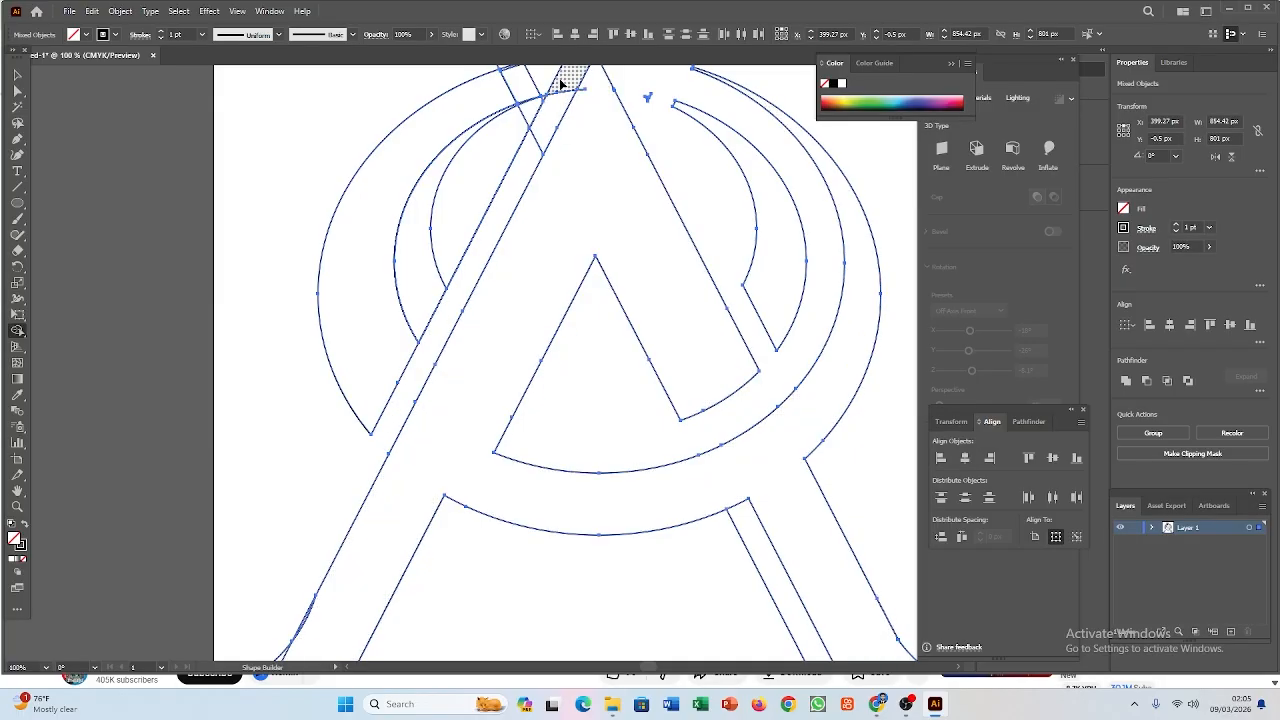
left_click_drag(561, 84, 531, 149)
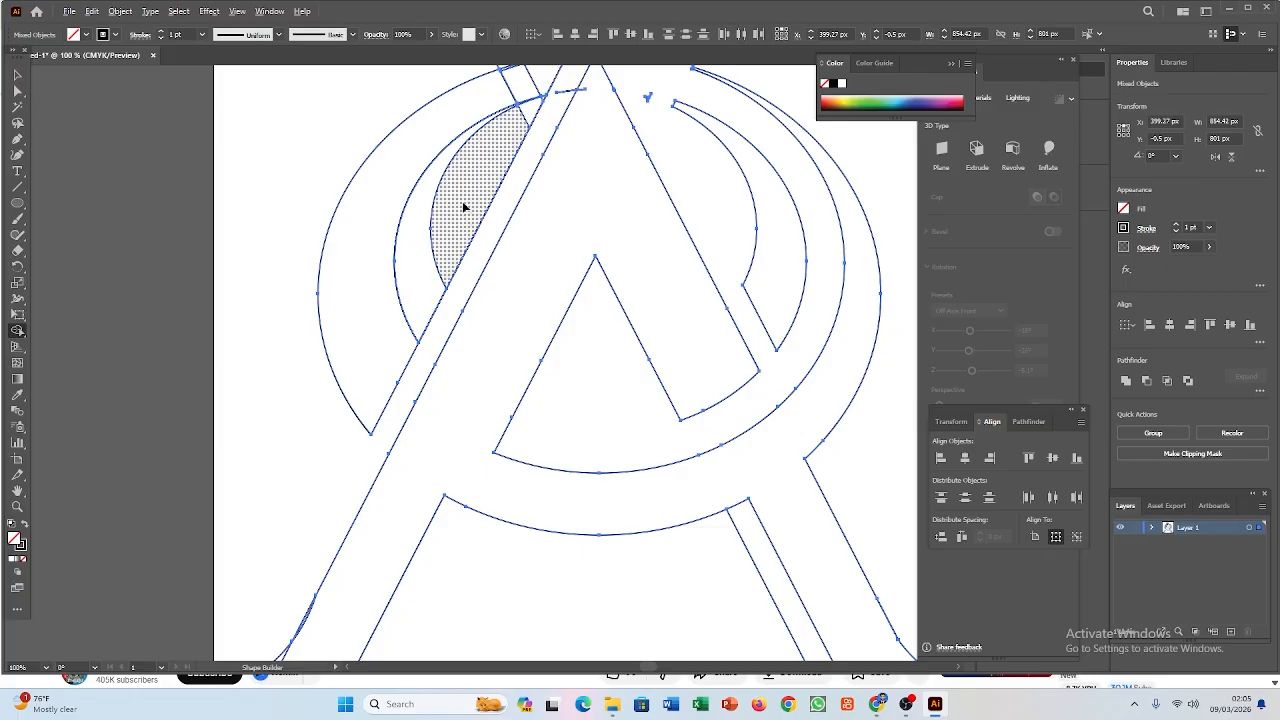
left_click_drag(457, 209, 422, 236)
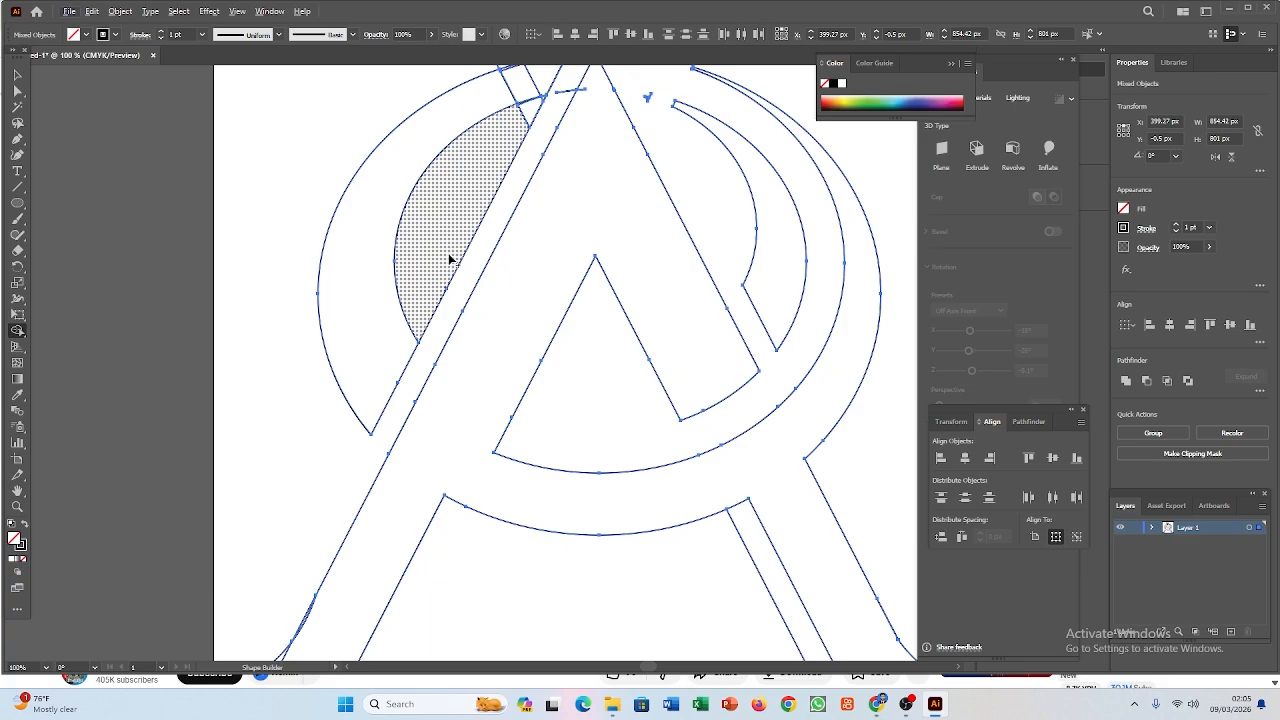
left_click(463, 265)
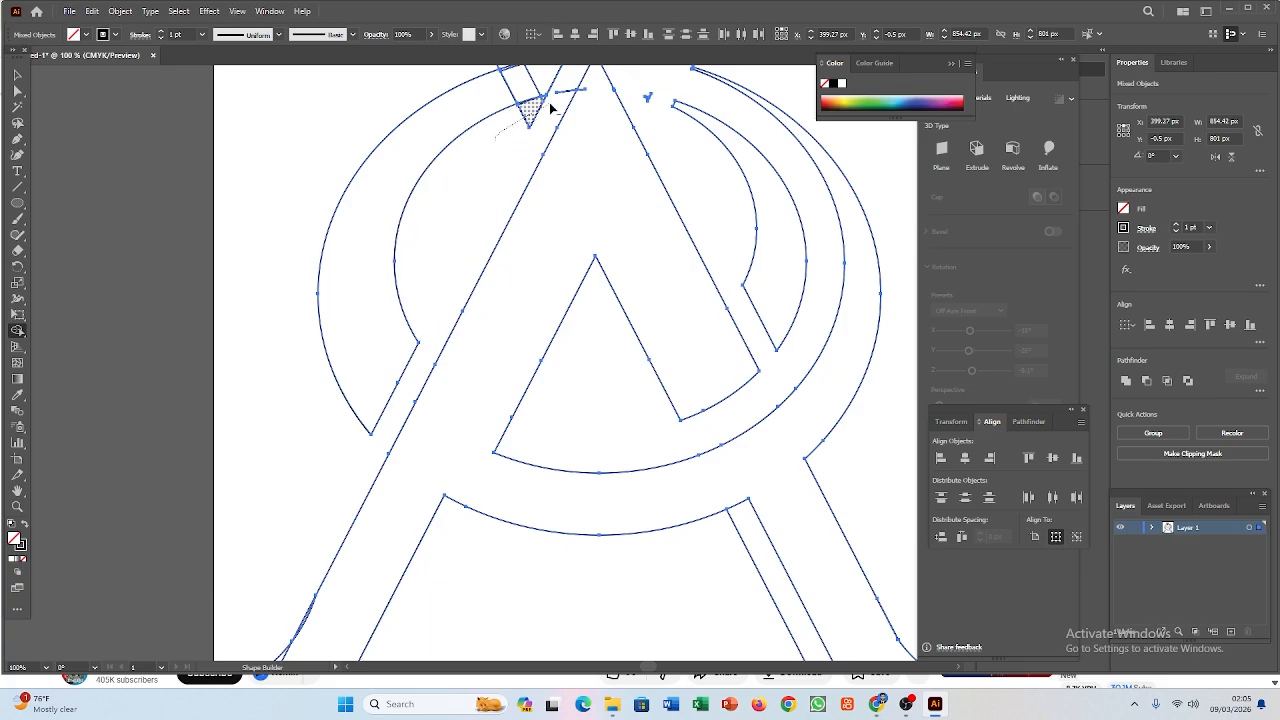
Step: Erase the diagonal guide regions extending above the ellipses to the artboard's upper edge
scroll(557, 228, "down", 4)
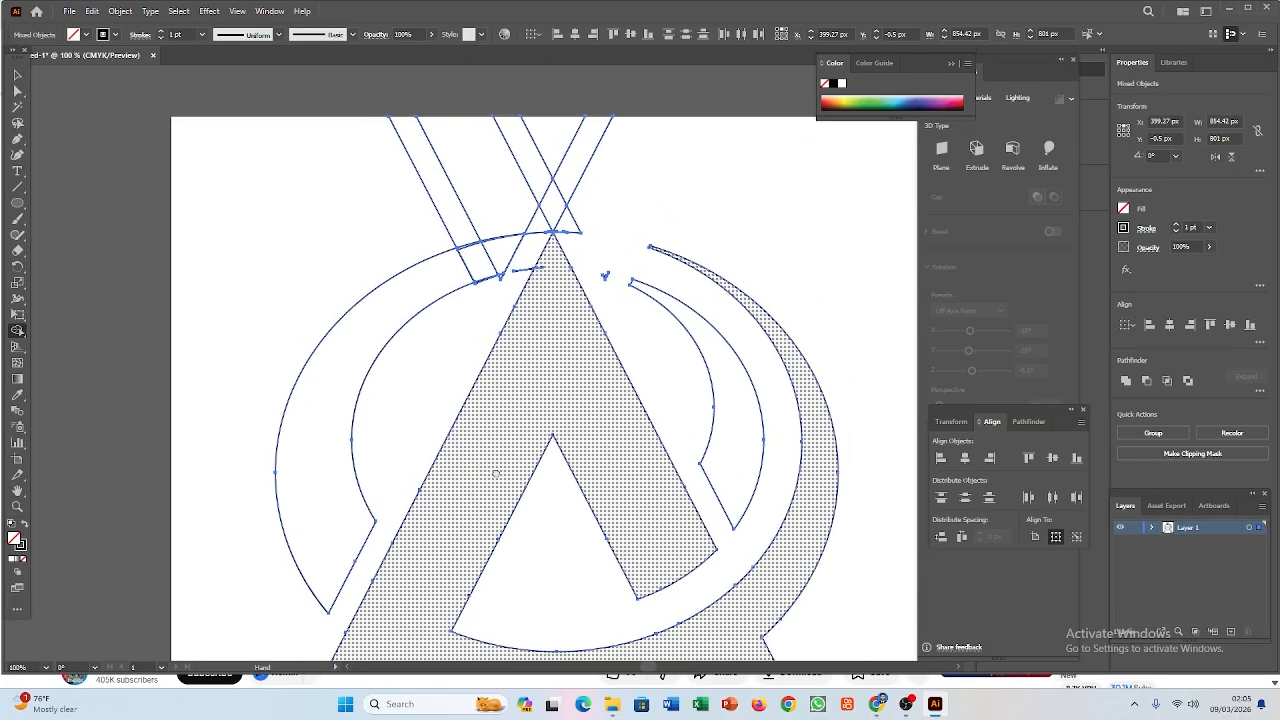
key("super")
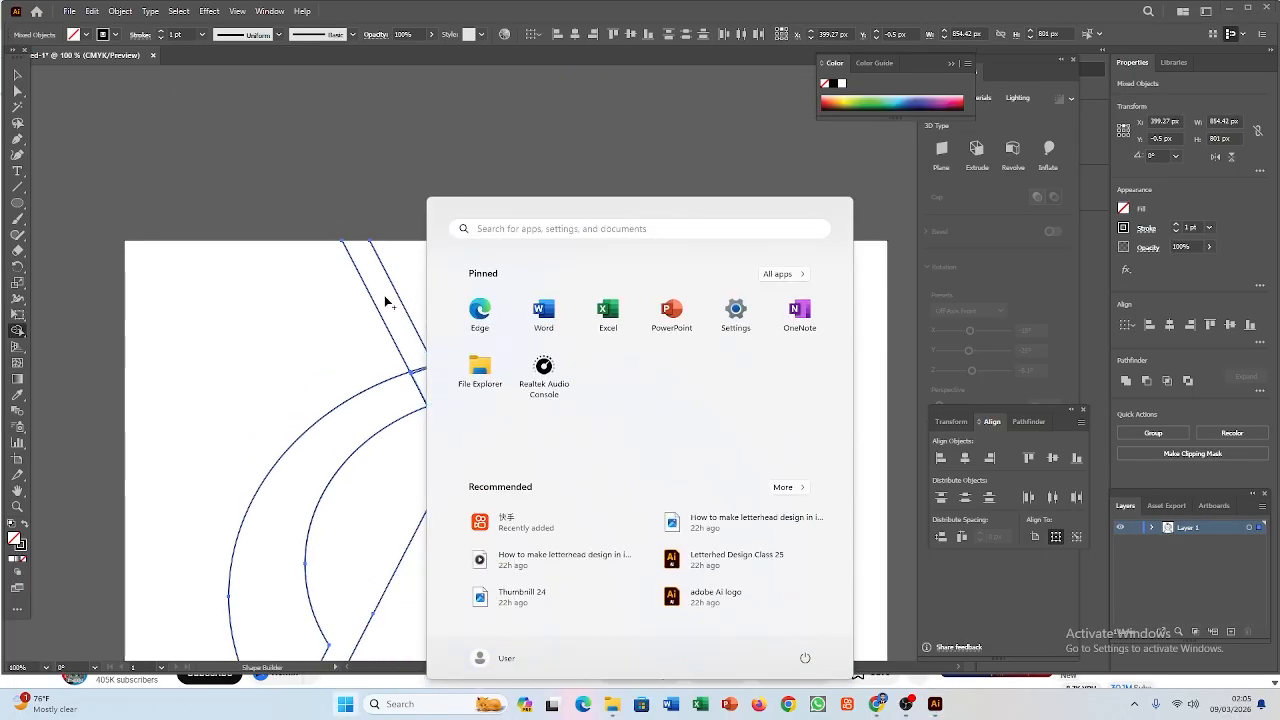
key("super")
left_click_drag(304, 300, 551, 290)
left_click_drag(392, 323, 591, 328)
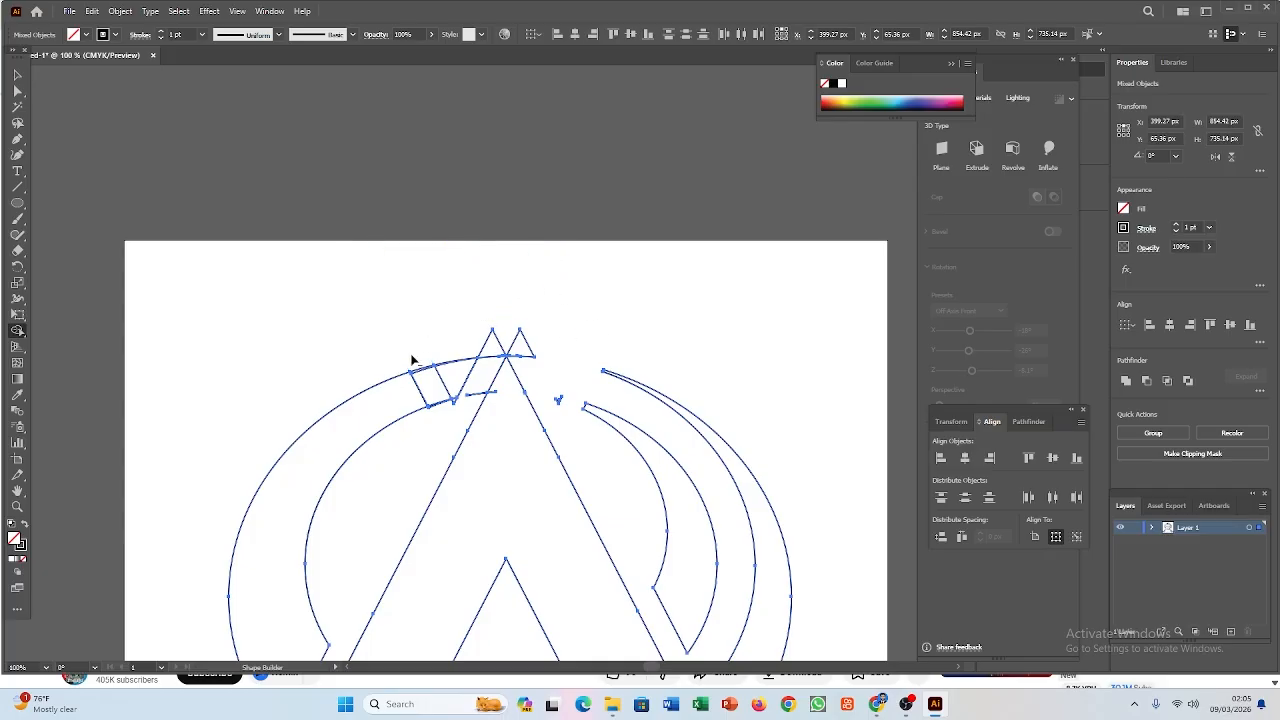
Step: Erase the small triangles and the strip segments between the apex and the upper end of the left crescent
mouse_move(429, 340)
left_mouse_down()
mouse_move(553, 340)
mouse_move(526, 354)
left_mouse_up()
left_click(436, 372, "alt")
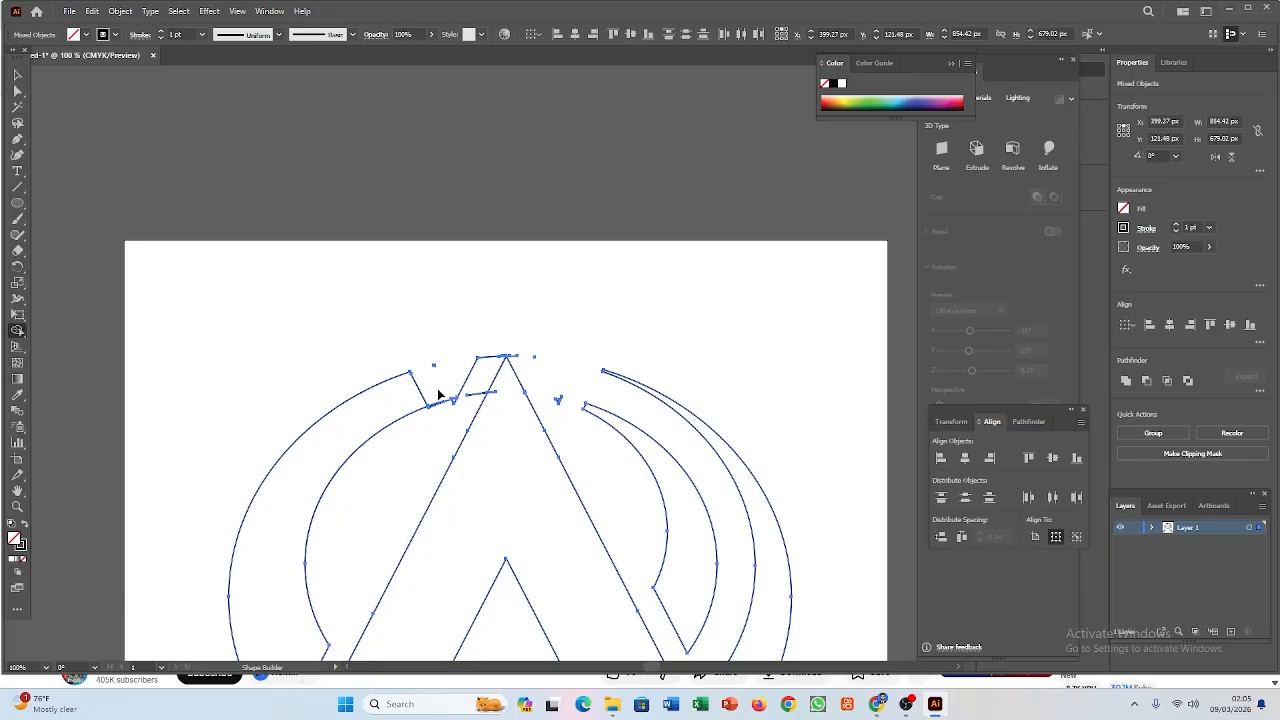
left_click(446, 403, "alt")
left_click(474, 368, "alt")
left_click(470, 398, "alt")
Step: Erase the strip along the right leg's inner edge and the bottom region between the two legs
left_click_drag(517, 413, 528, 125)
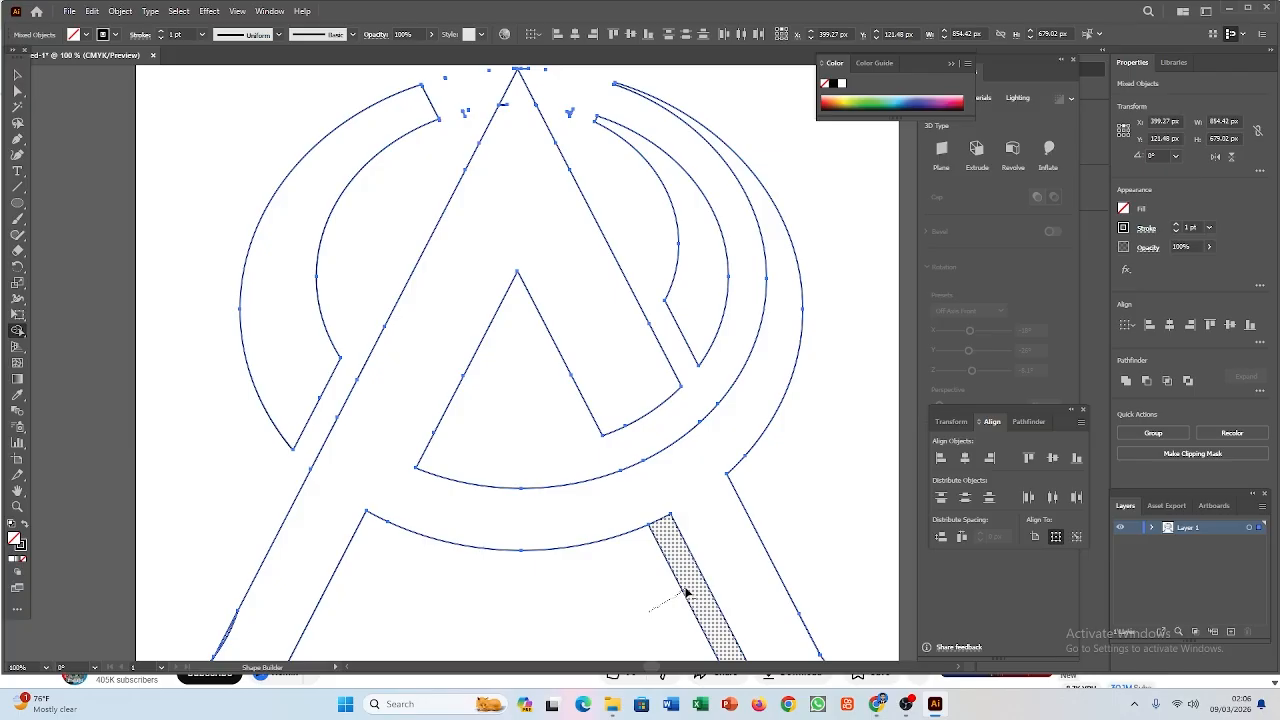
left_click_drag(695, 606, 502, 633)
left_click_drag(574, 610, 564, 291)
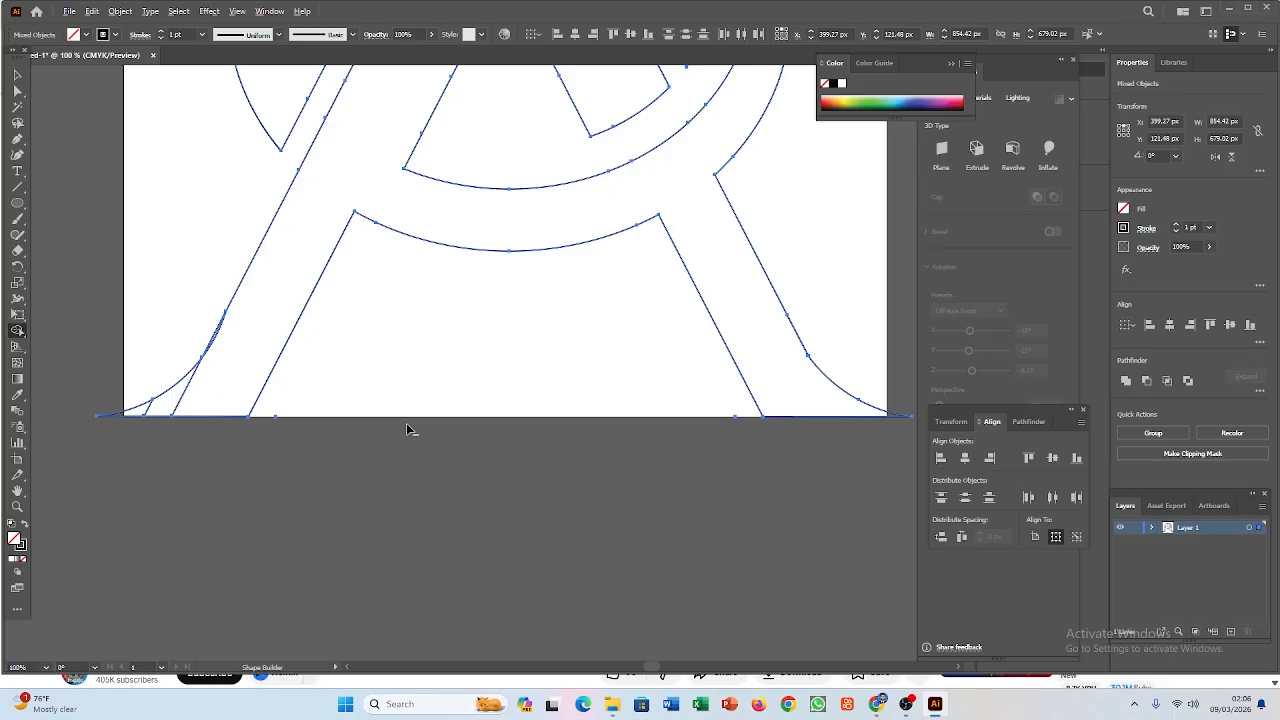
Step: Select the stray path fragments at the apex and to its right with the Selection tool and delete them
scroll(406, 423, "down", 3)
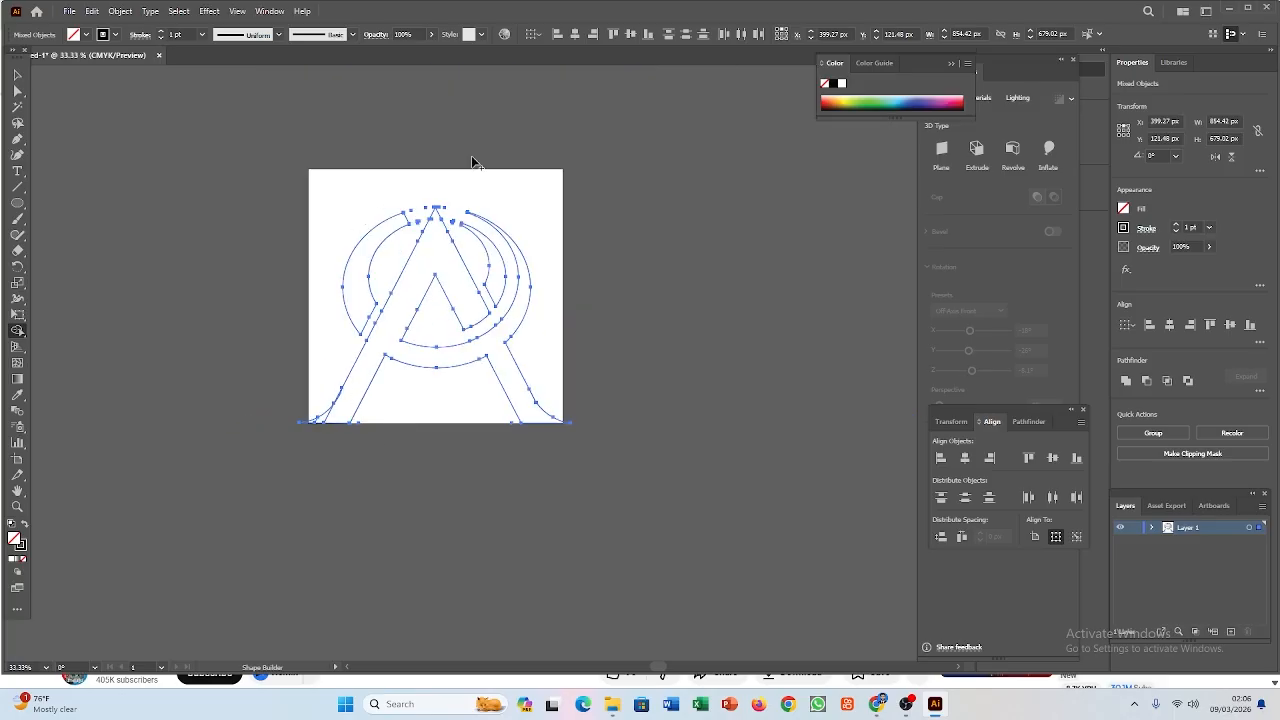
left_click(17, 74)
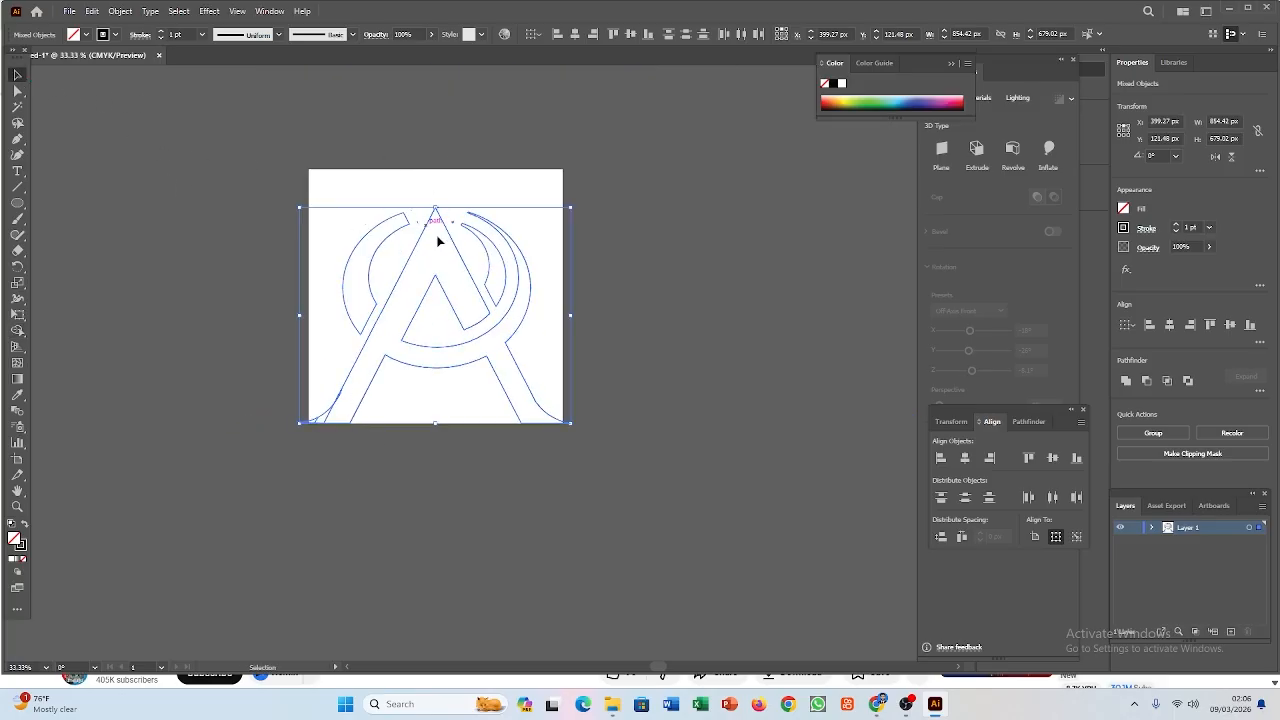
scroll(449, 231, "up", 4)
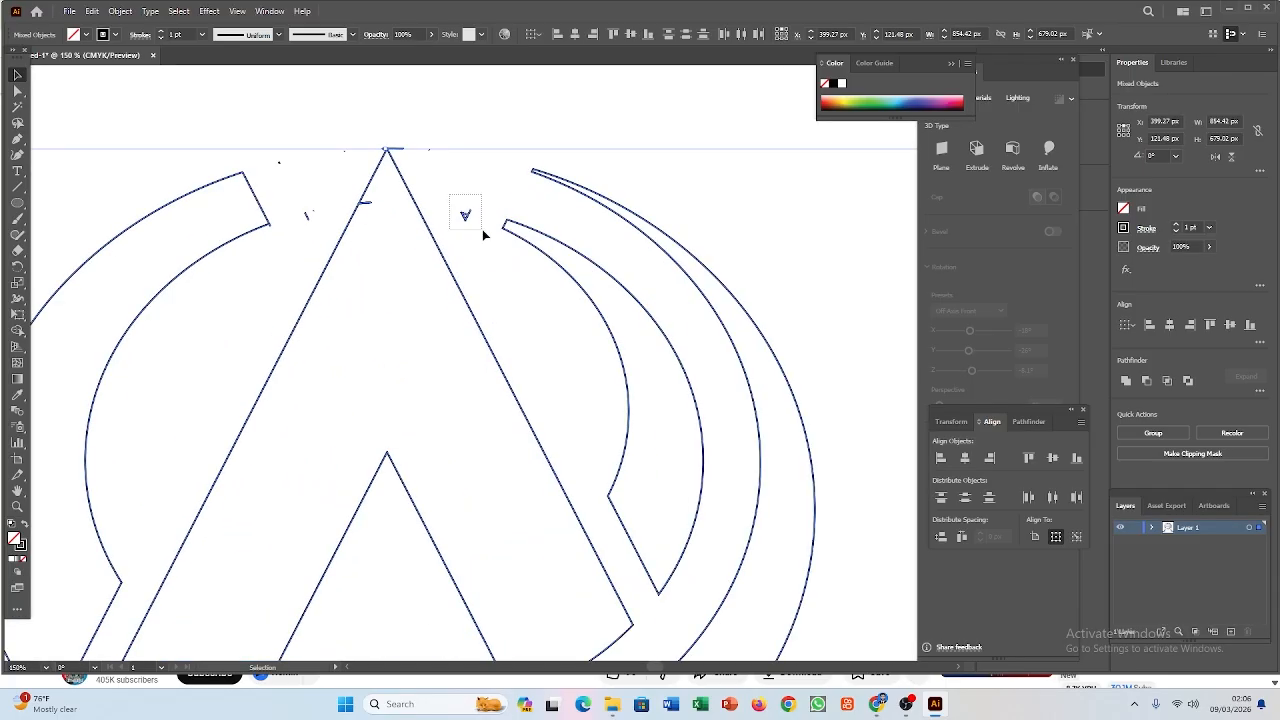
left_click_drag(482, 229, 482, 229)
key("Delete")
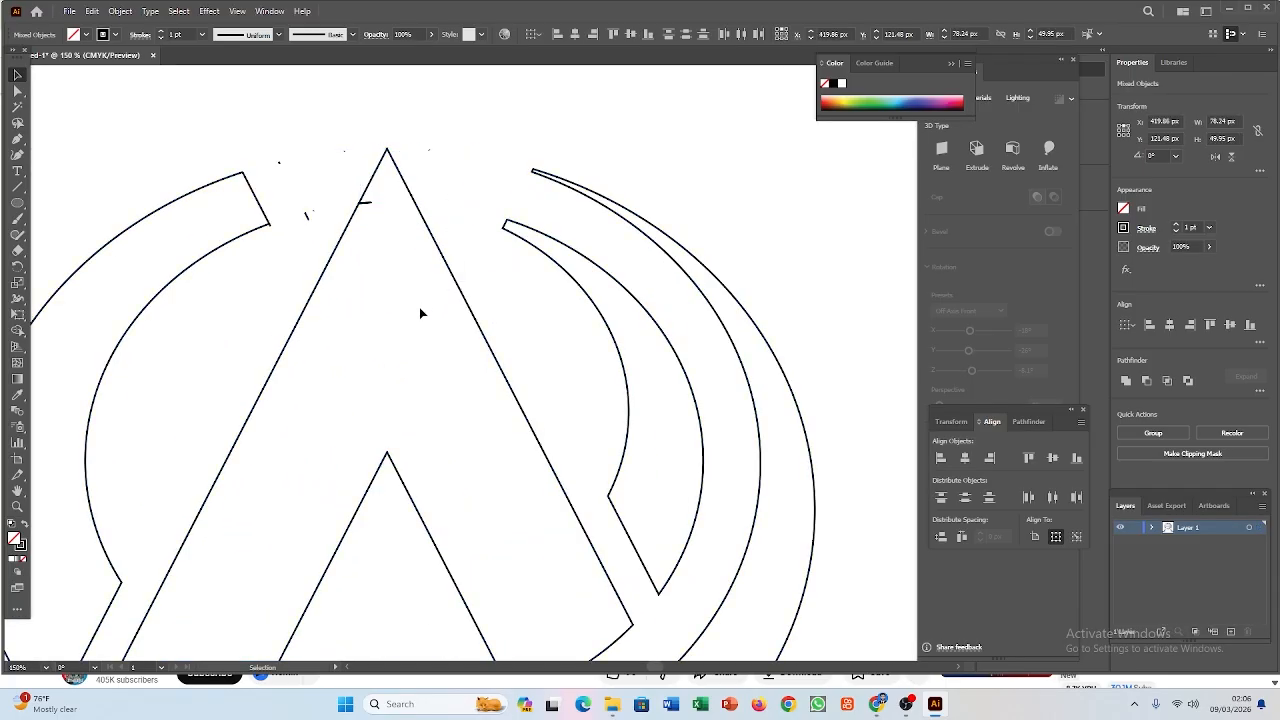
Step: Delete the stray path fragments in the gap between the left crescent's upper end and the apex
left_click(367, 208)
left_click(377, 133)
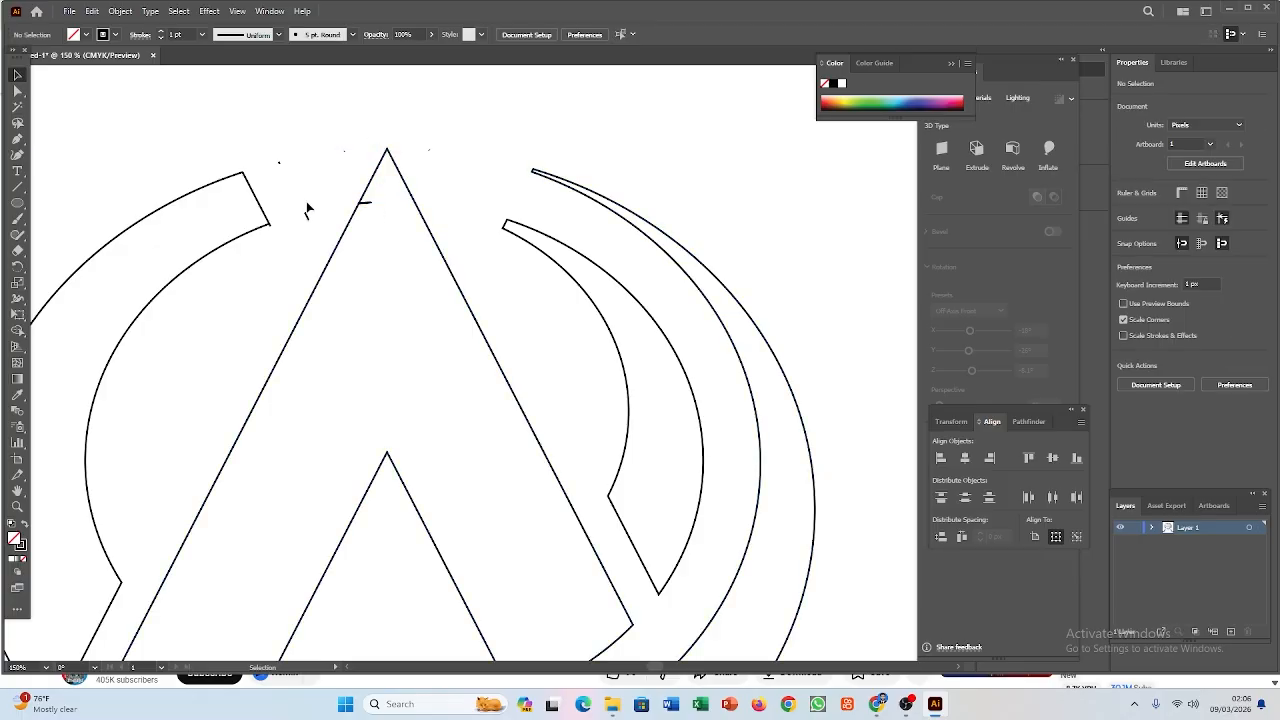
left_click(305, 215)
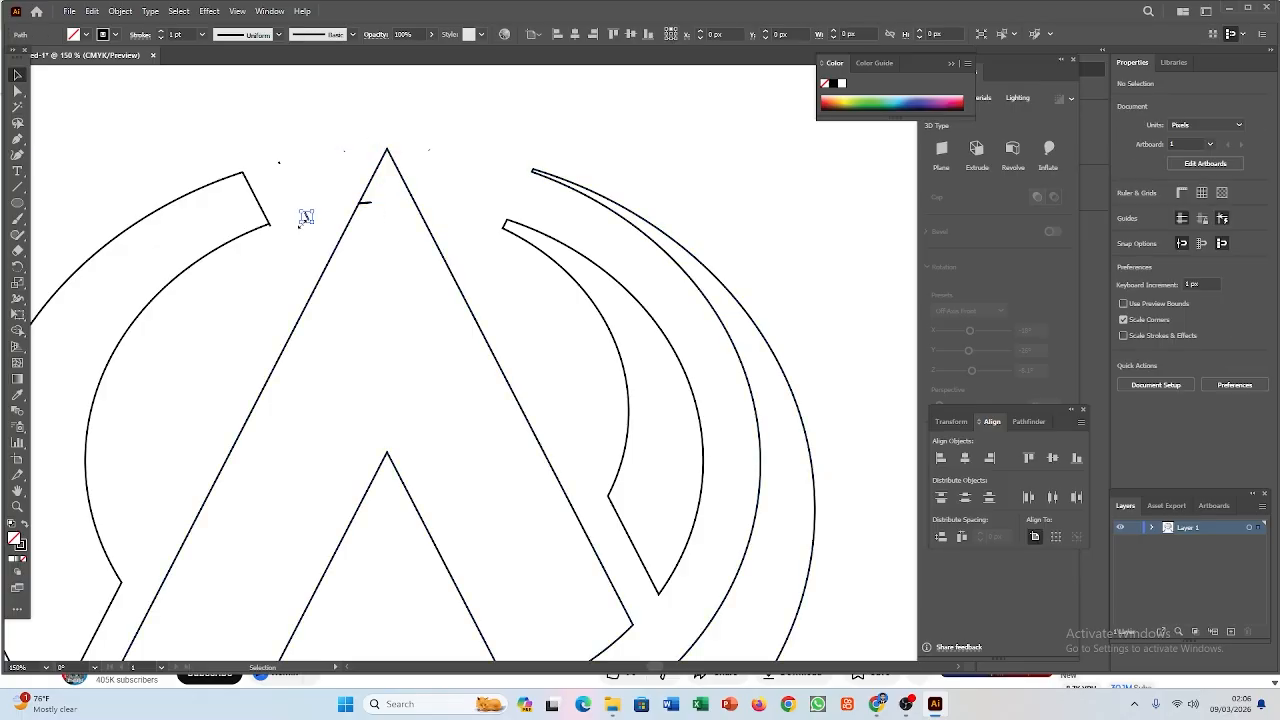
key("Delete")
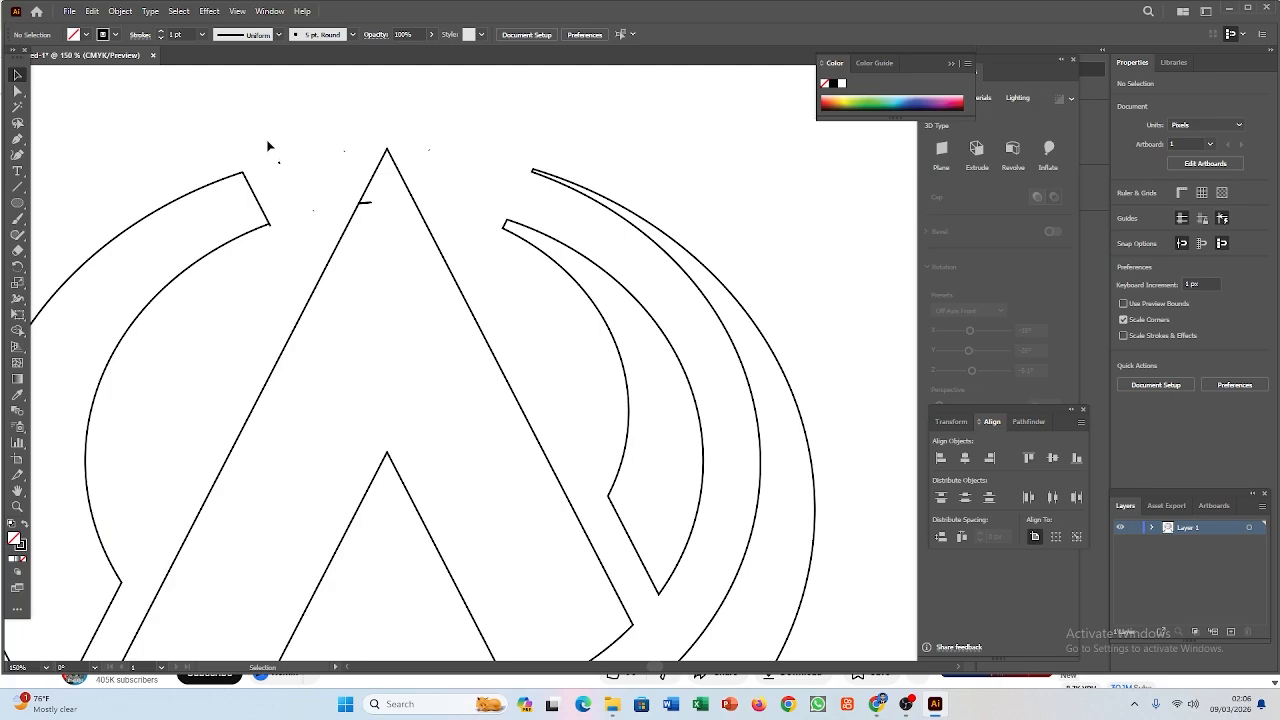
left_click_drag(267, 146, 289, 174)
key("Delete")
left_click_drag(320, 219, 318, 222)
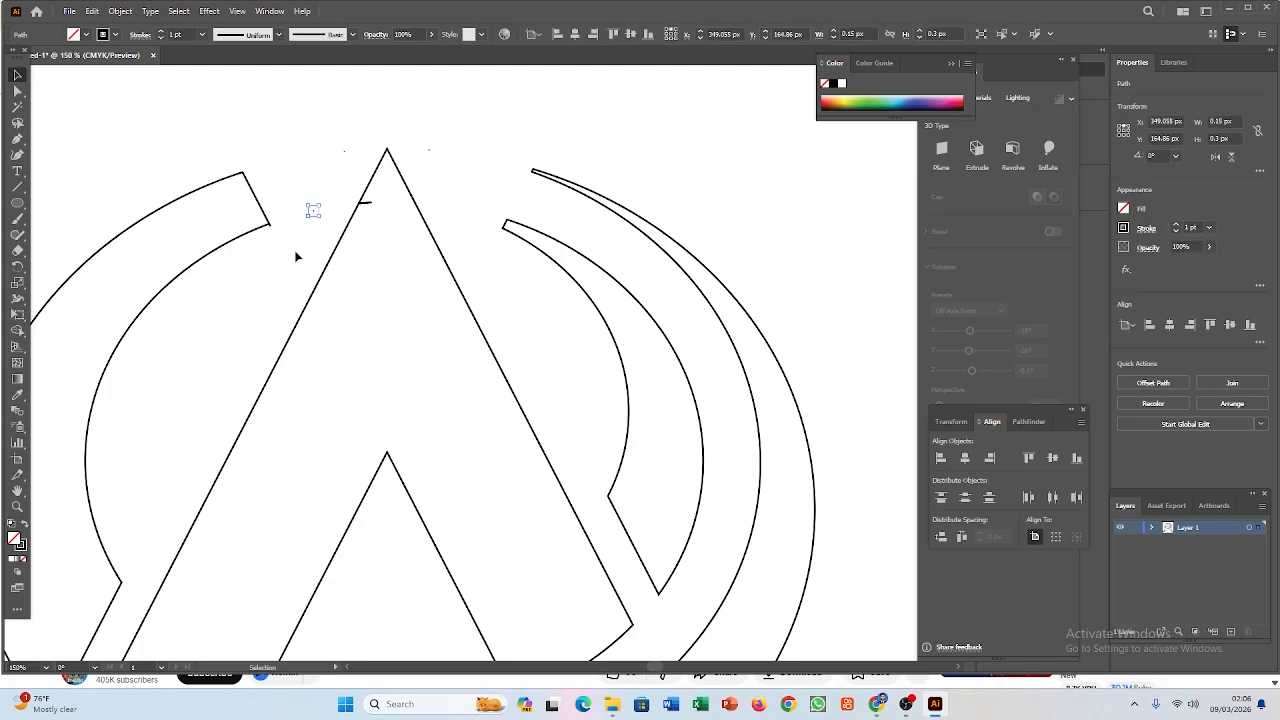
key("Delete")
Step: Delete the two tiny path specks on either side of the apex
left_click_drag(348, 164, 347, 163)
key("Delete")
left_click_drag(429, 135, 437, 164)
key("Delete")
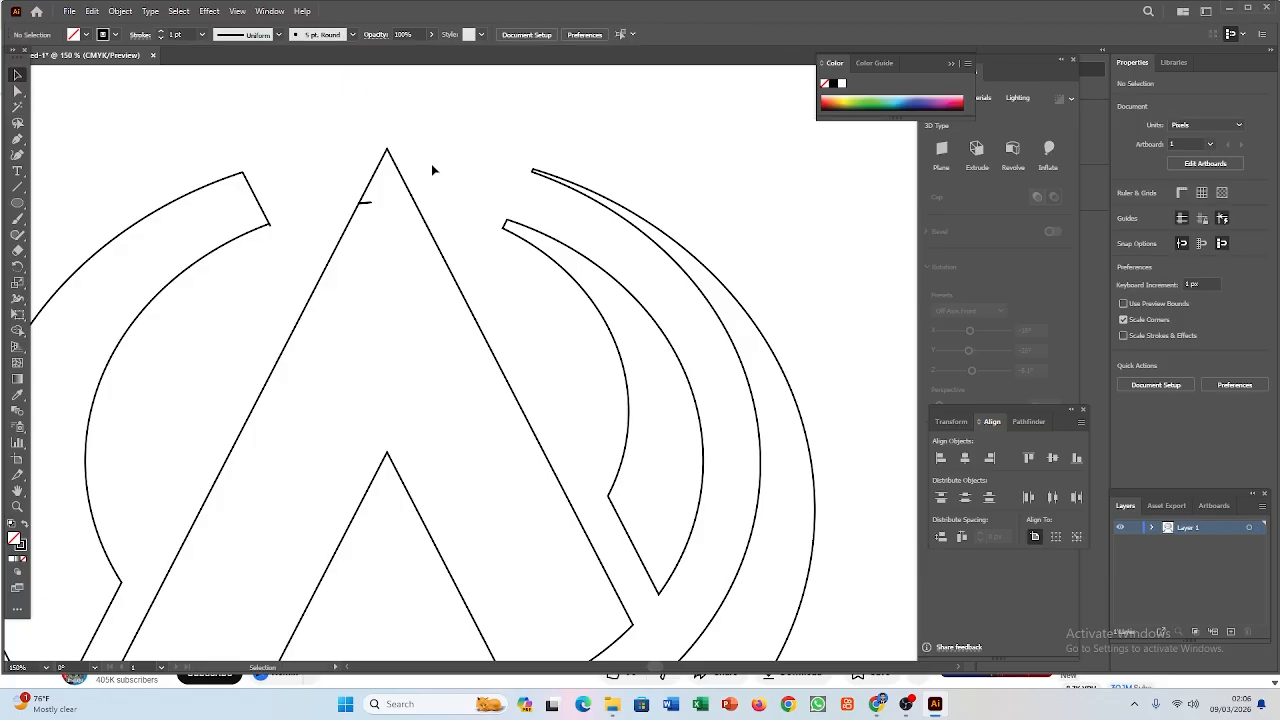
Step: Inspect the logo outline and the lower end of the left leg for leftover fragments
left_click_drag(470, 262, 527, 56)
left_click_drag(472, 440, 471, 377)
scroll(469, 382, "down", 5)
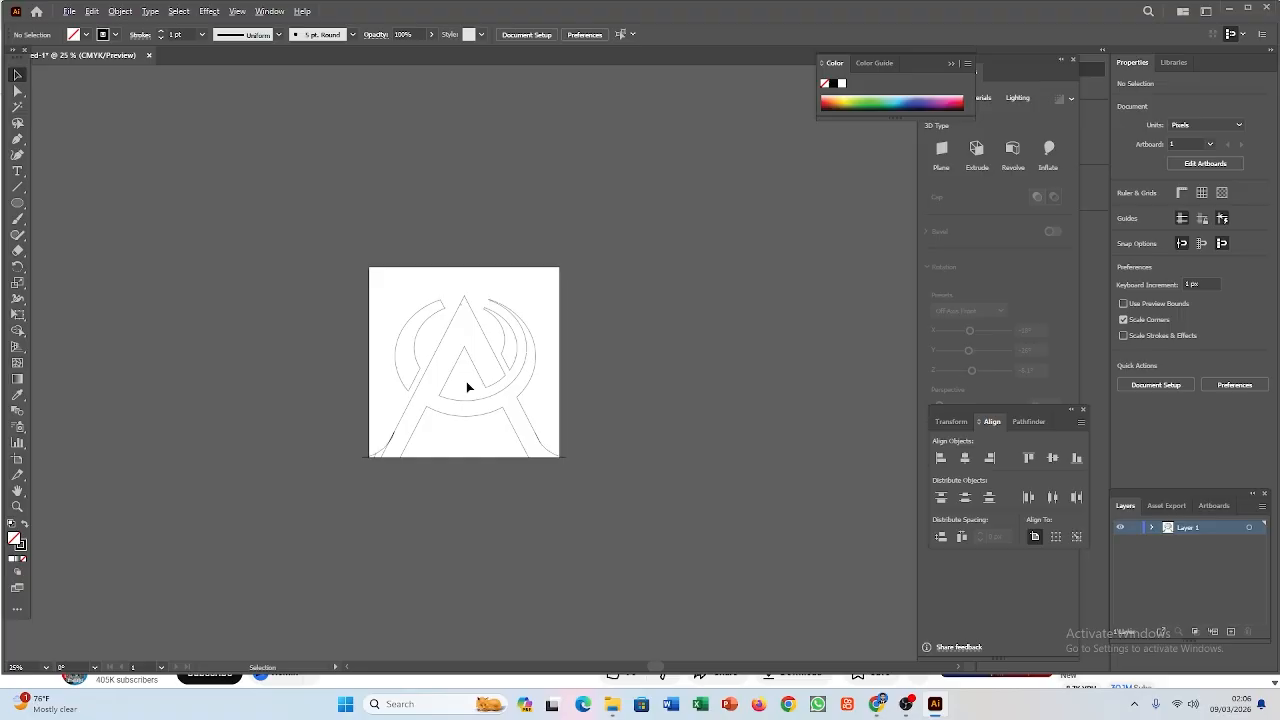
scroll(457, 393, "up", 1)
scroll(364, 466, "up", 2)
scroll(310, 560, "up", 1)
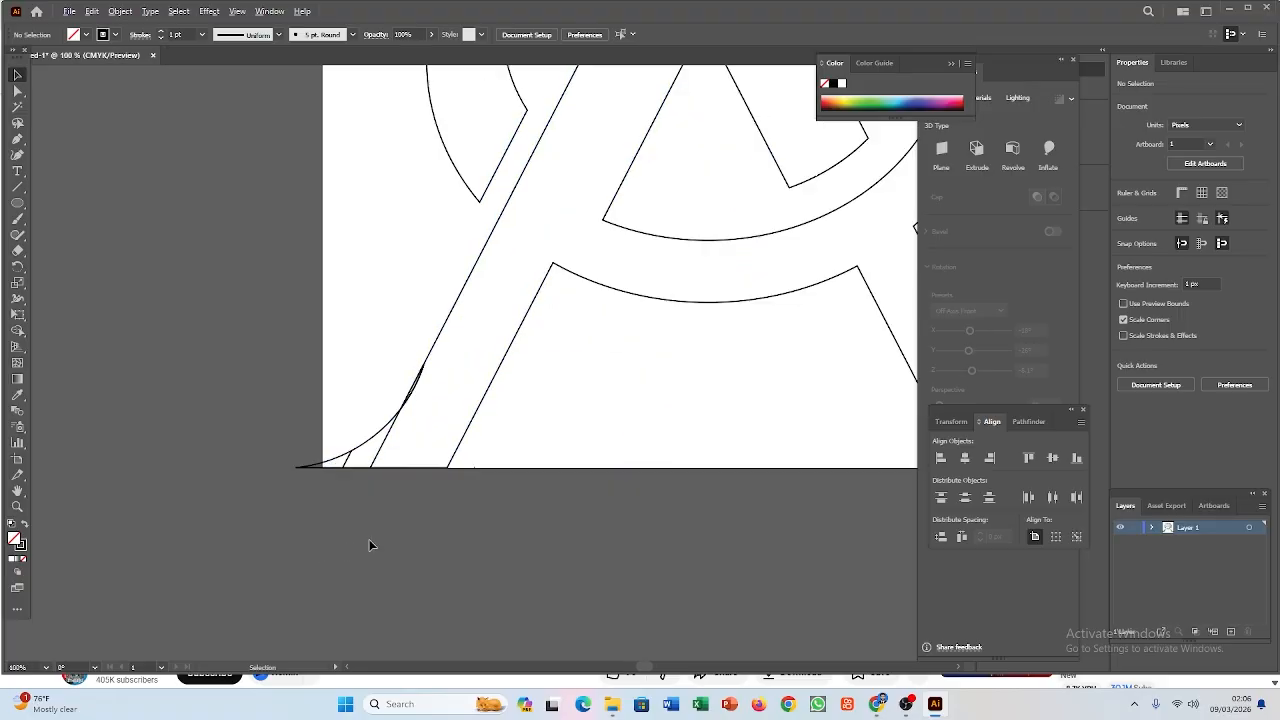
left_click(468, 466)
left_click(456, 524)
scroll(564, 425, "down", 4)
scroll(568, 421, "up", 2)
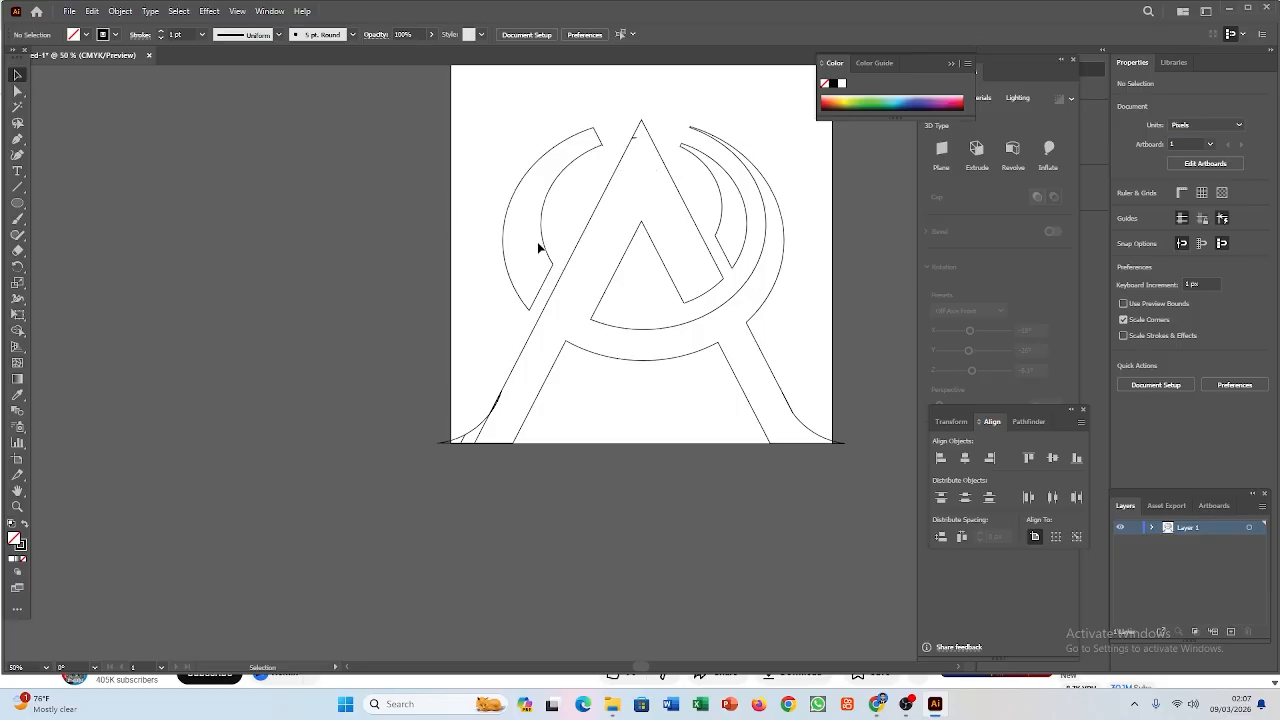
Step: Select all the logo shapes and place a copy of them to the left of the artboard
left_click(528, 183)
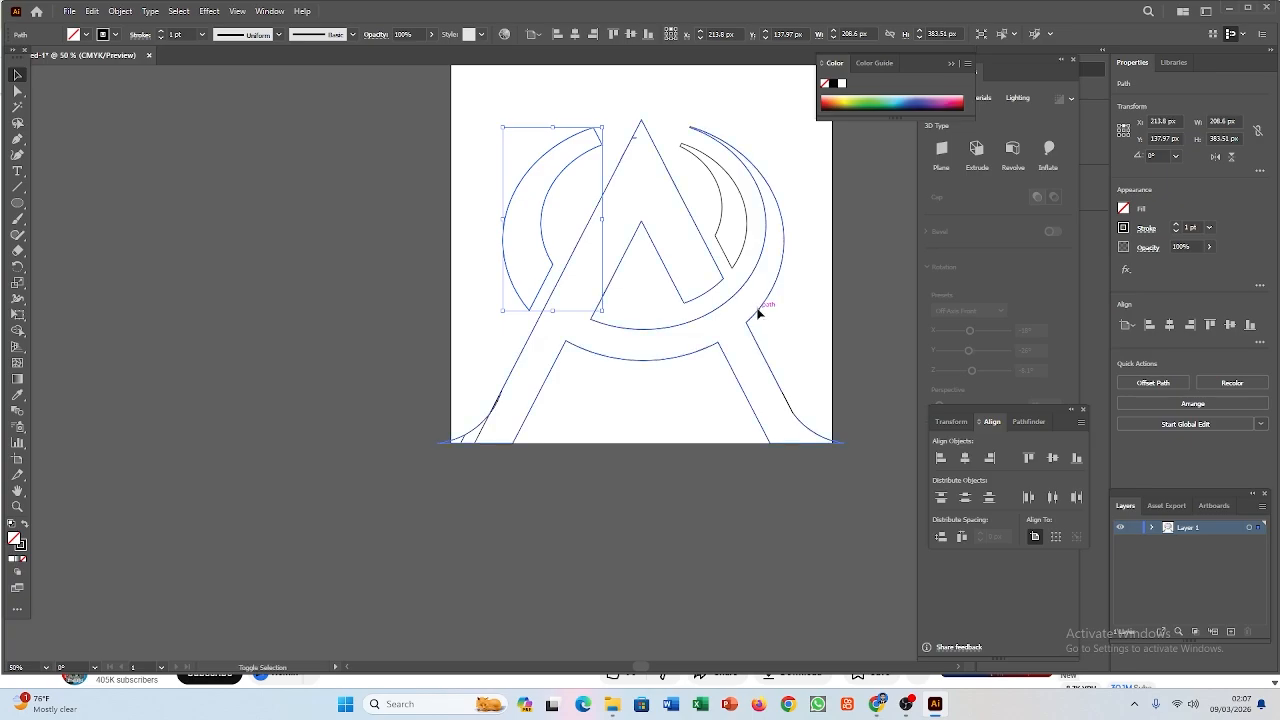
left_click(738, 281, "shift")
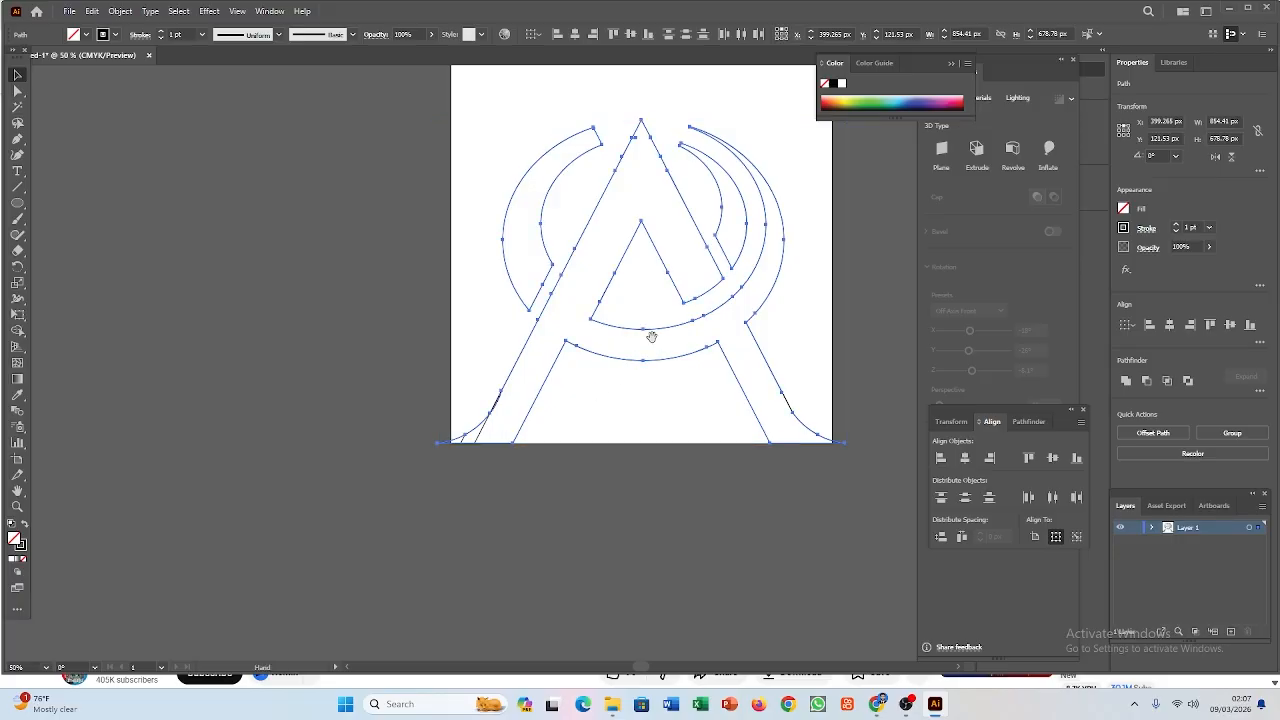
left_click_drag(656, 331, 214, 287)
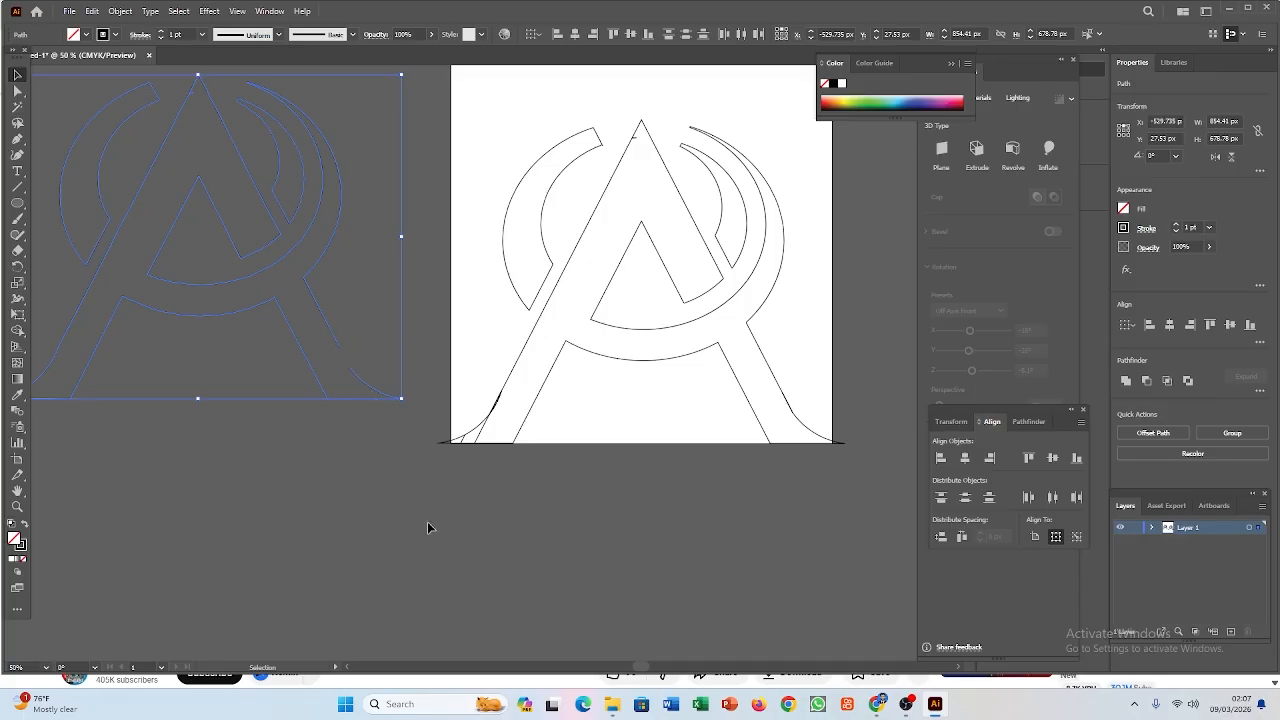
Step: Delete the sliver on the right leg's outer edge and merge the leg with its curved foot using Shape Builder
left_click(789, 404)
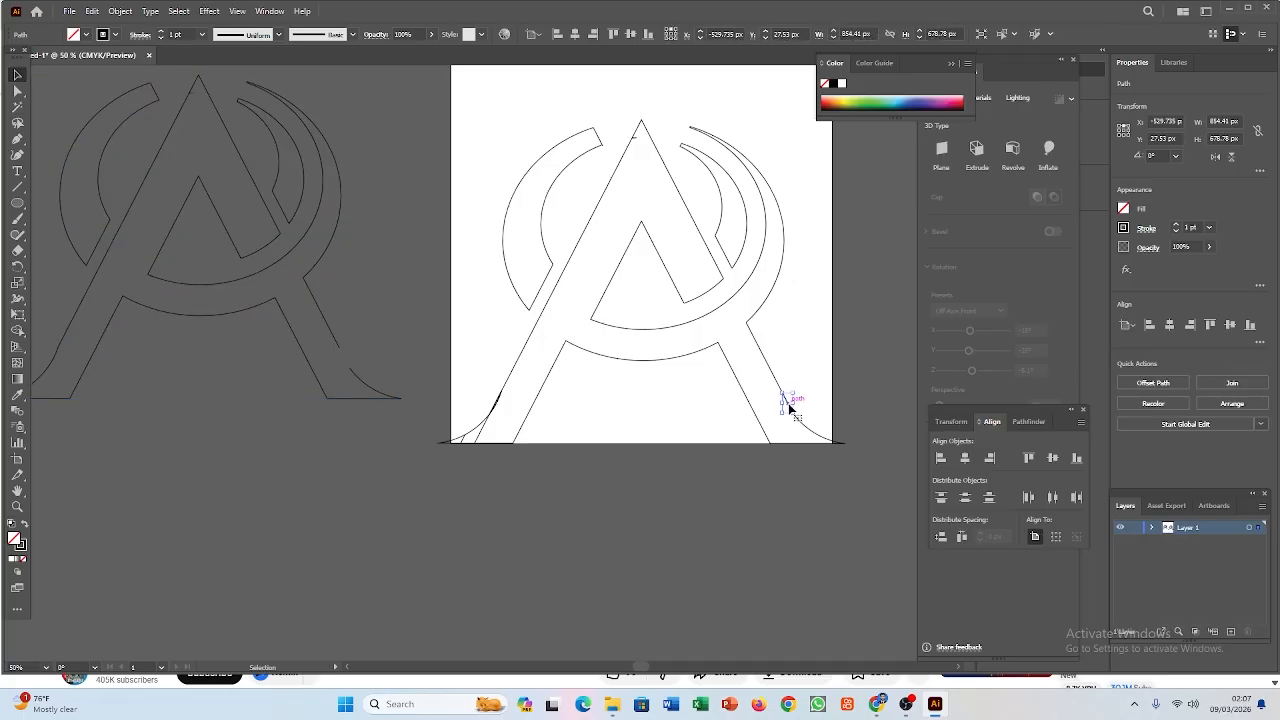
left_click(784, 506)
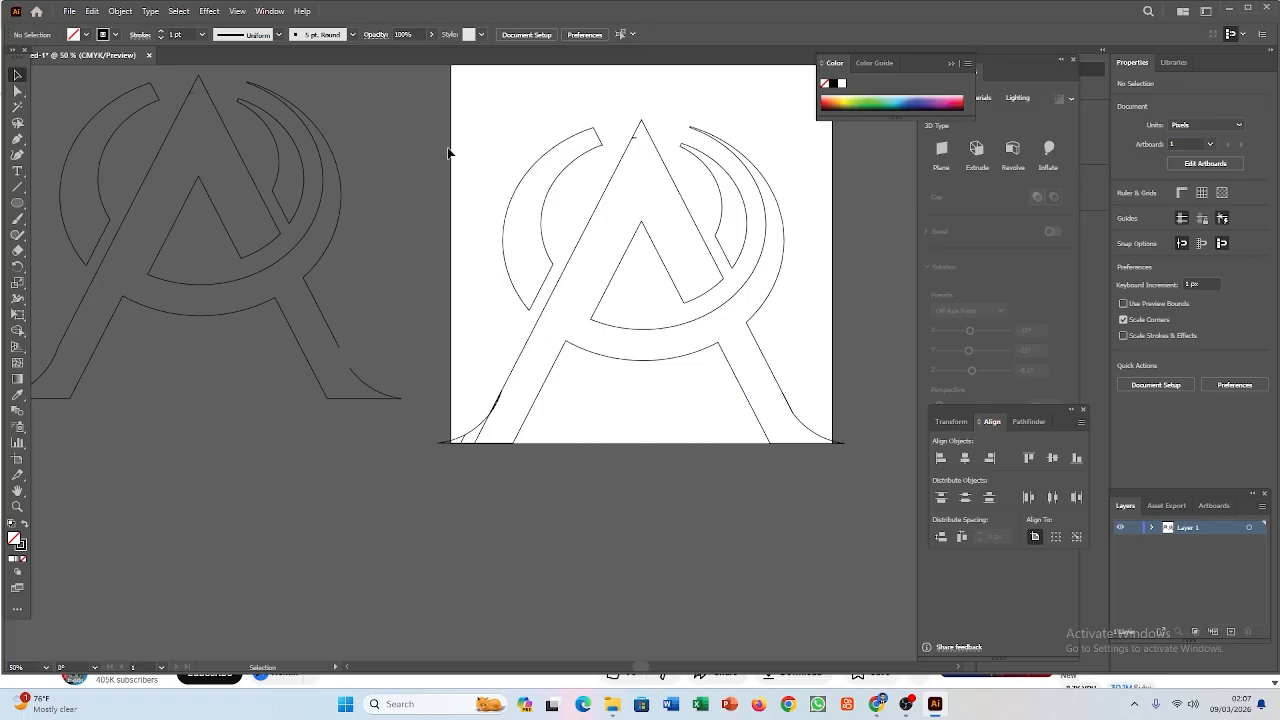
left_click_drag(449, 150, 869, 493)
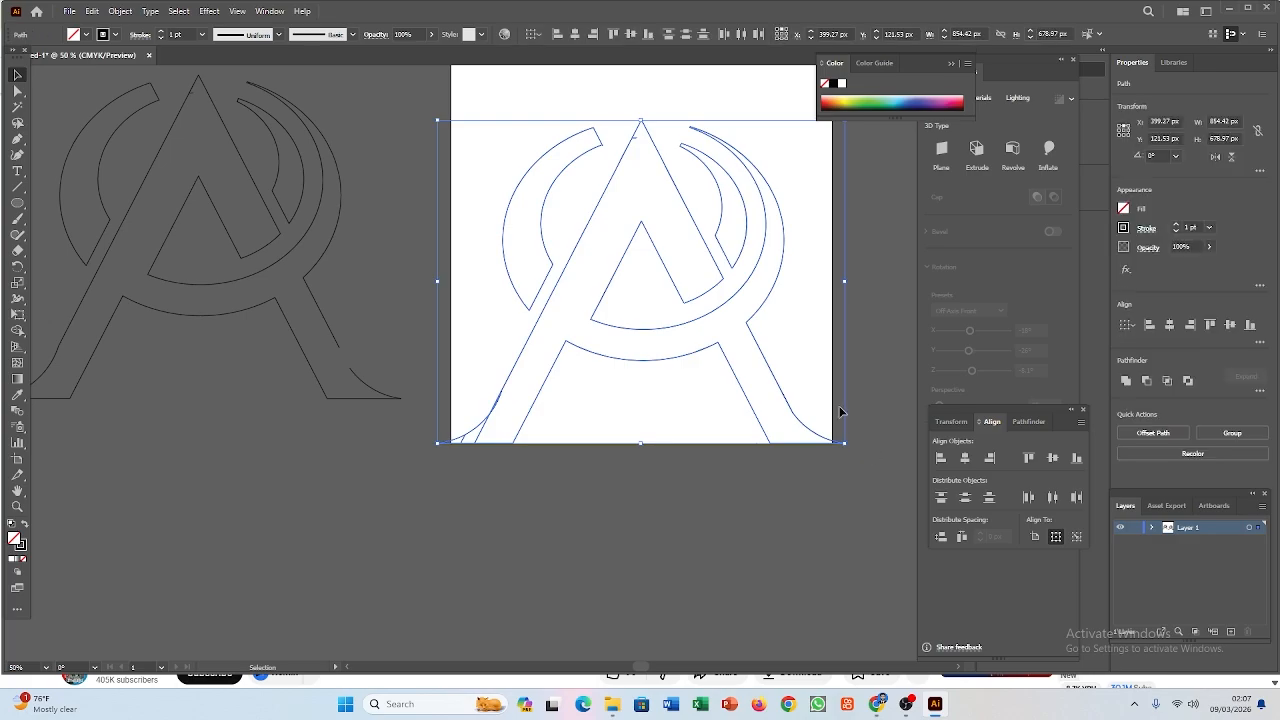
scroll(838, 404, "up", 4)
scroll(720, 476, "up", 4)
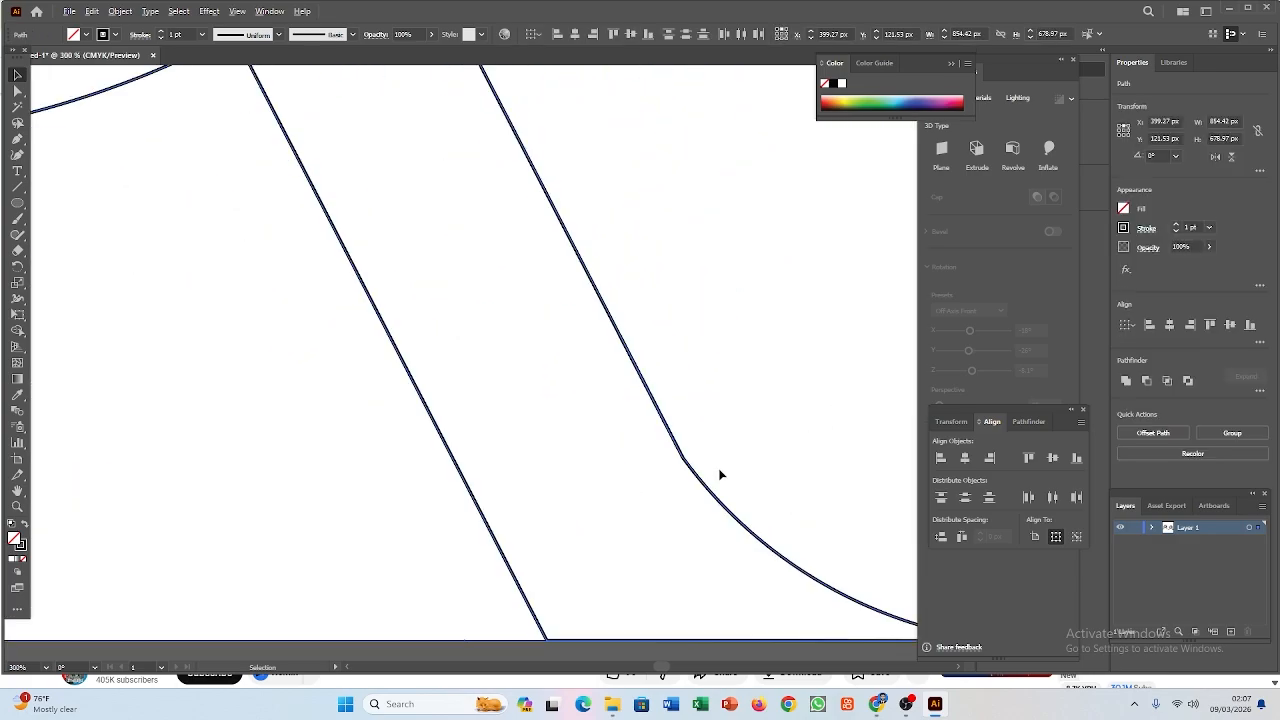
scroll(719, 476, "down", 2)
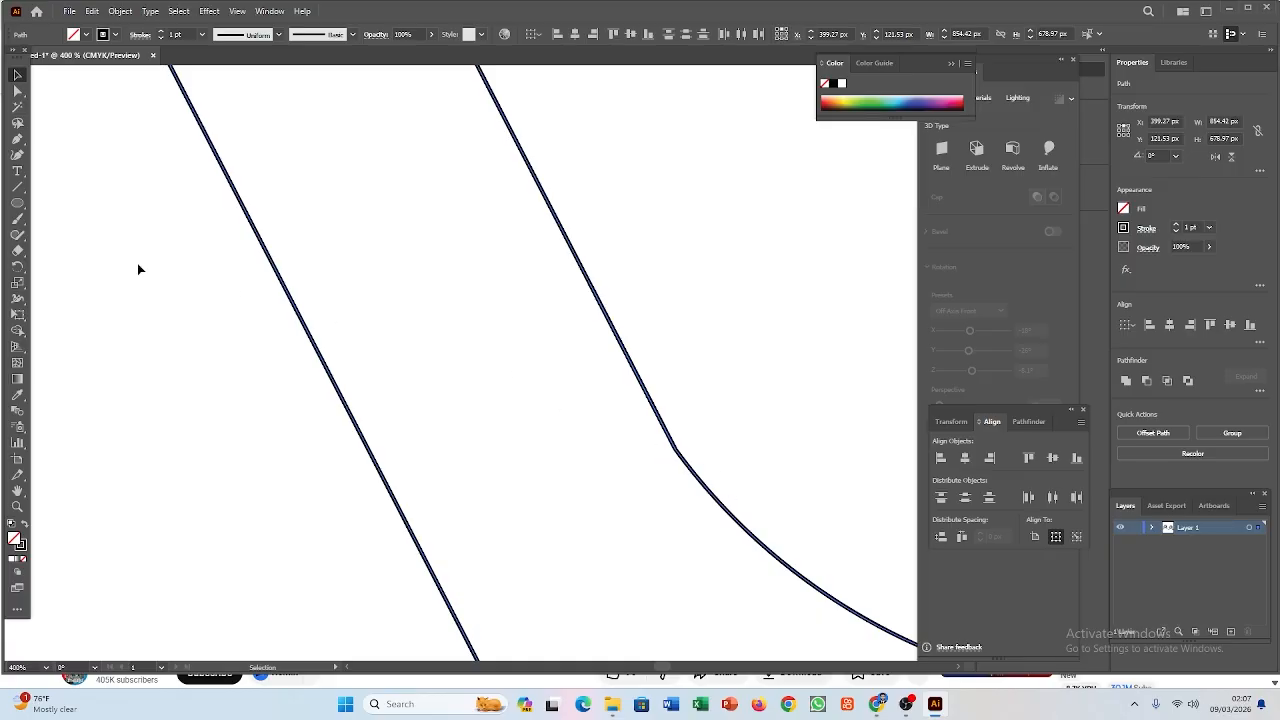
left_click(17, 330)
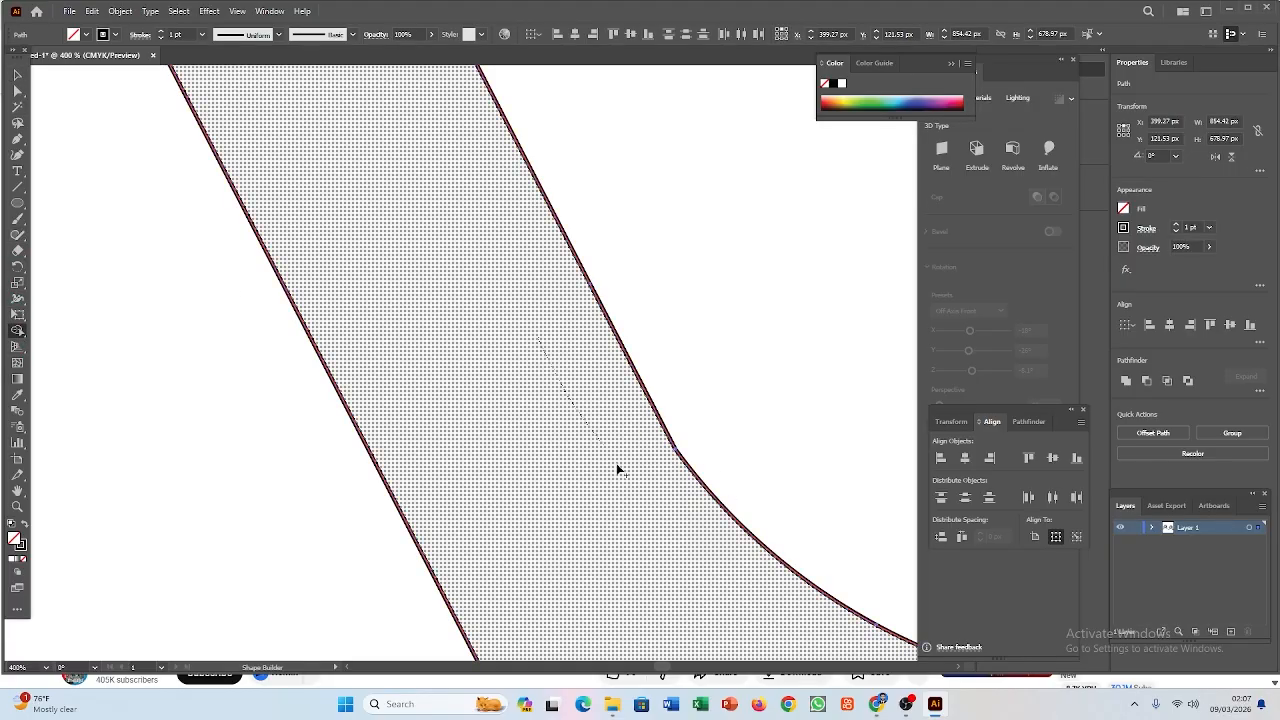
left_click_drag(670, 536, 666, 500)
mouse_move(543, 294)
left_mouse_down()
mouse_move(651, 494)
mouse_move(644, 481)
left_mouse_up()
mouse_move(627, 403)
left_mouse_down()
mouse_move(666, 473)
mouse_move(671, 445)
mouse_move(664, 462)
left_mouse_up()
scroll(495, 458, "down", 5)
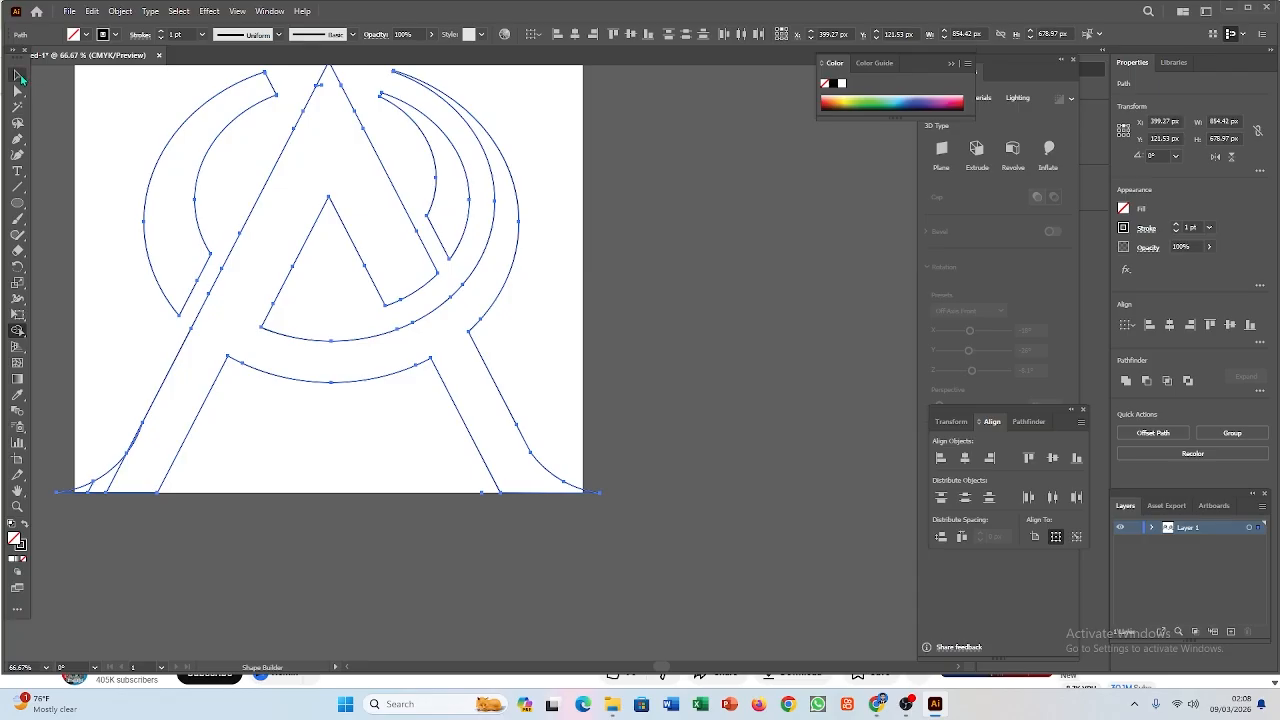
Step: Replace the copy beside the artboard with a fresh duplicate of the current logo outline
left_click(19, 76)
scroll(557, 471, "down", 3)
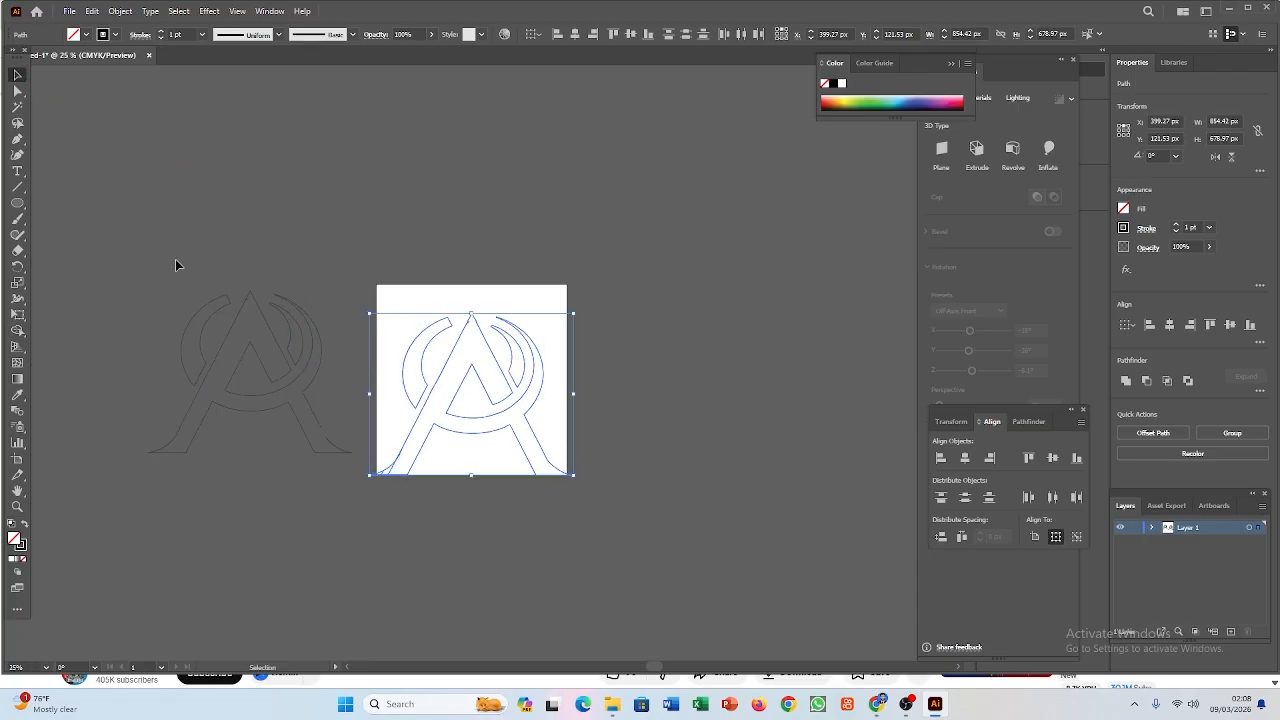
left_click_drag(160, 288, 337, 443)
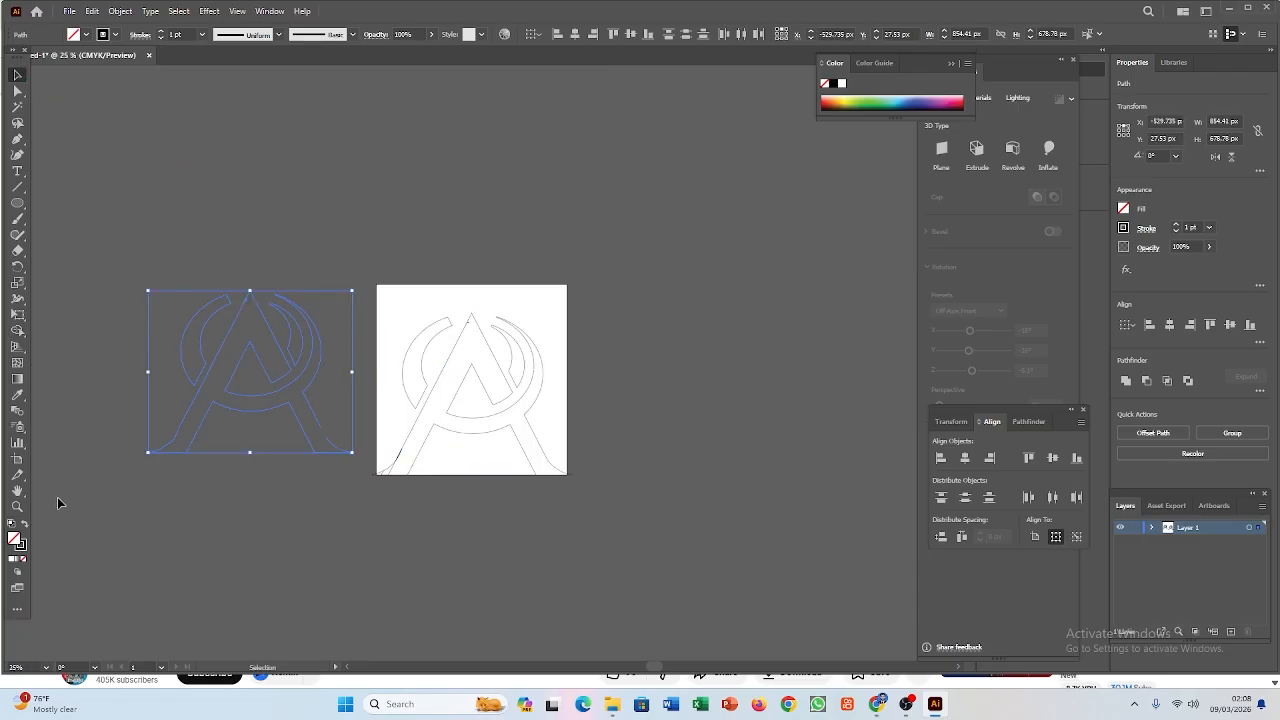
key("Delete")
left_click_drag(366, 256, 612, 552)
left_click_drag(511, 409, 209, 407)
left_click(373, 533)
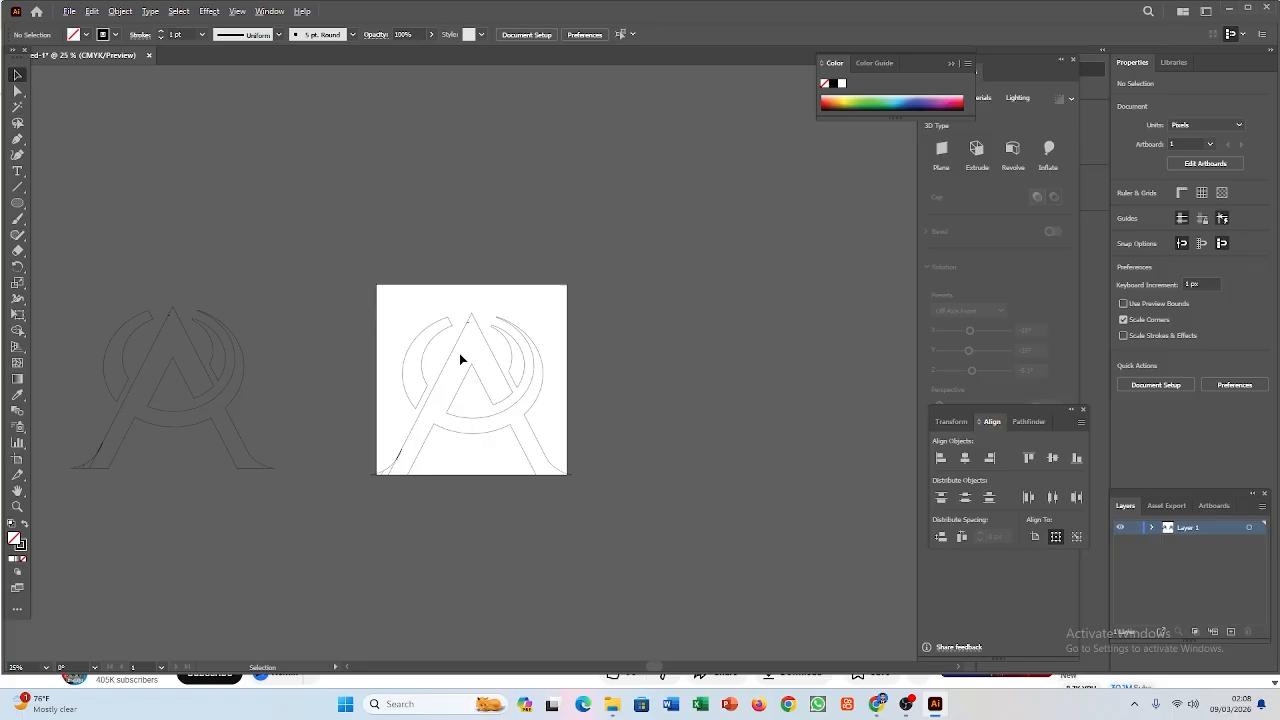
Step: Select the A shape and erase the short stray stroke just below its apex with Shape Builder
scroll(427, 403, "up", 3)
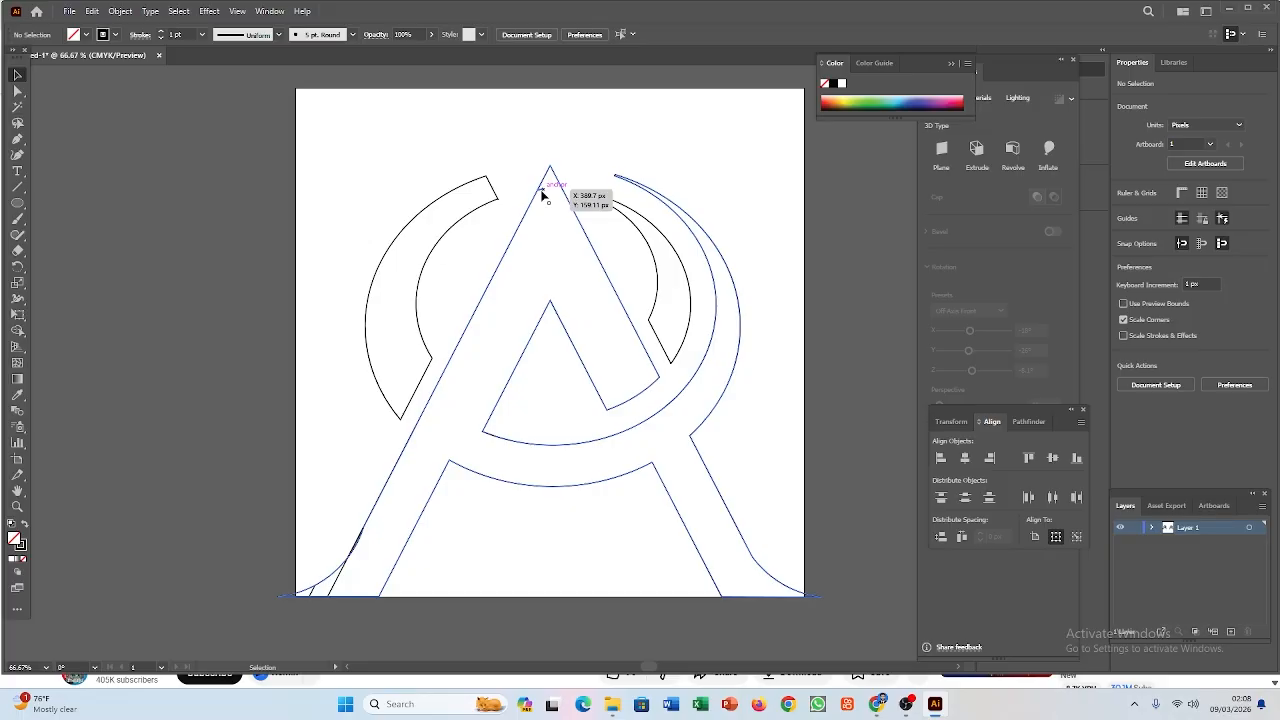
left_click_drag(518, 163, 616, 253)
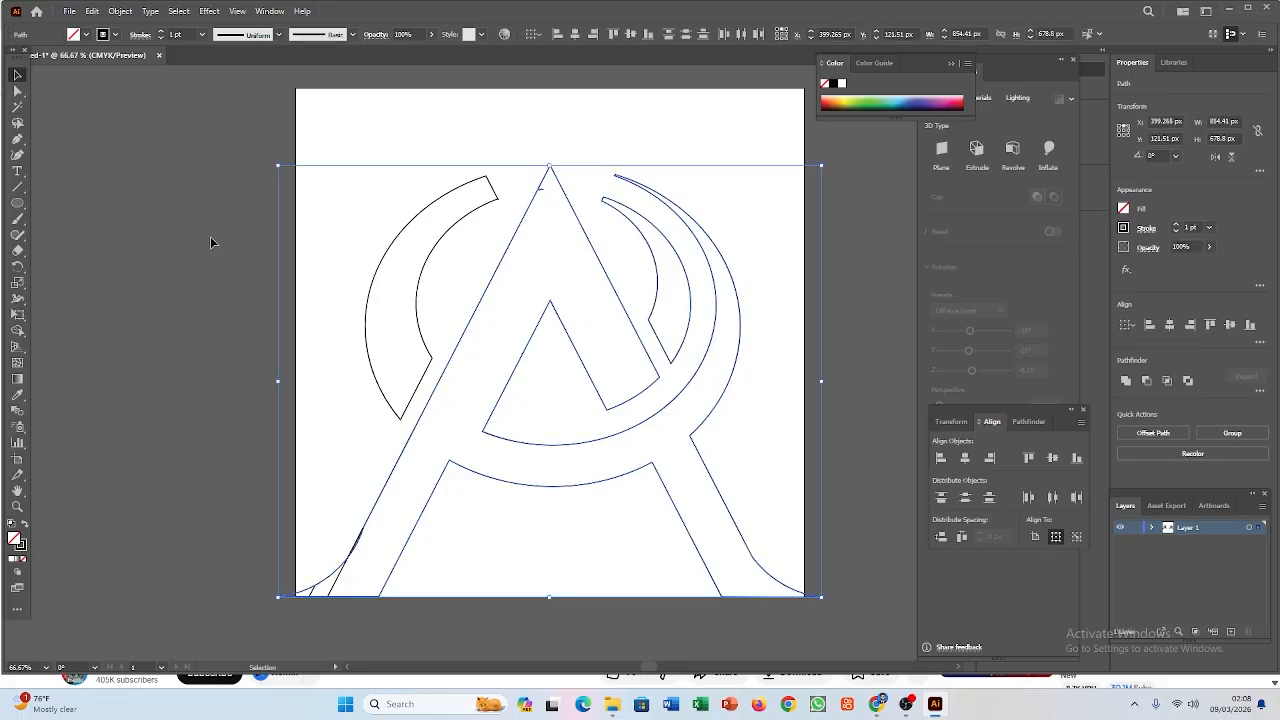
left_click(17, 331)
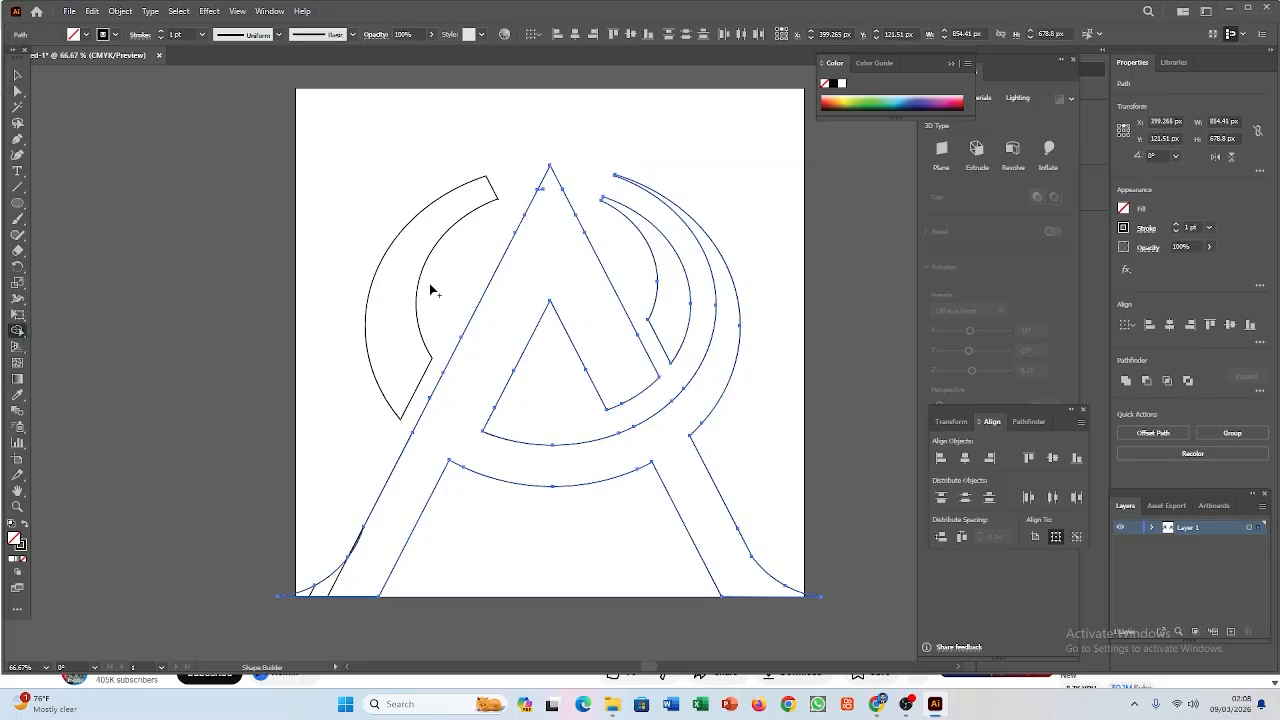
left_click(543, 193)
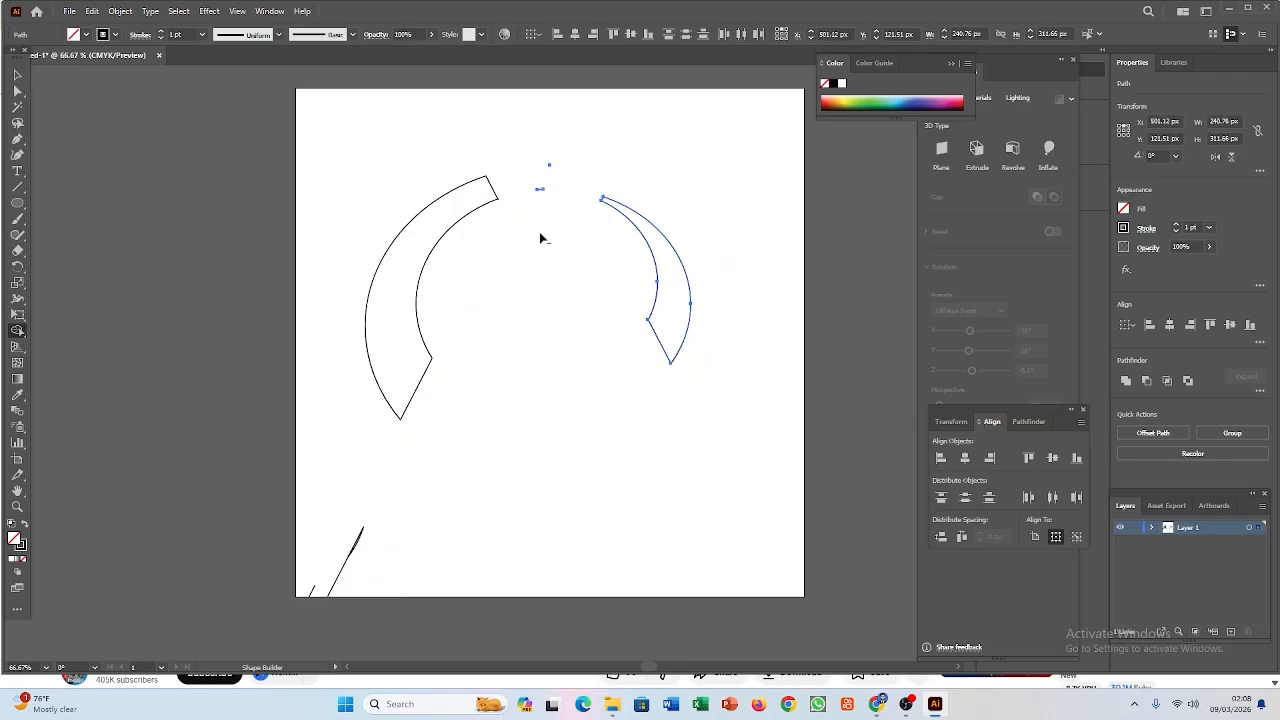
key("v")
key("shift+m")
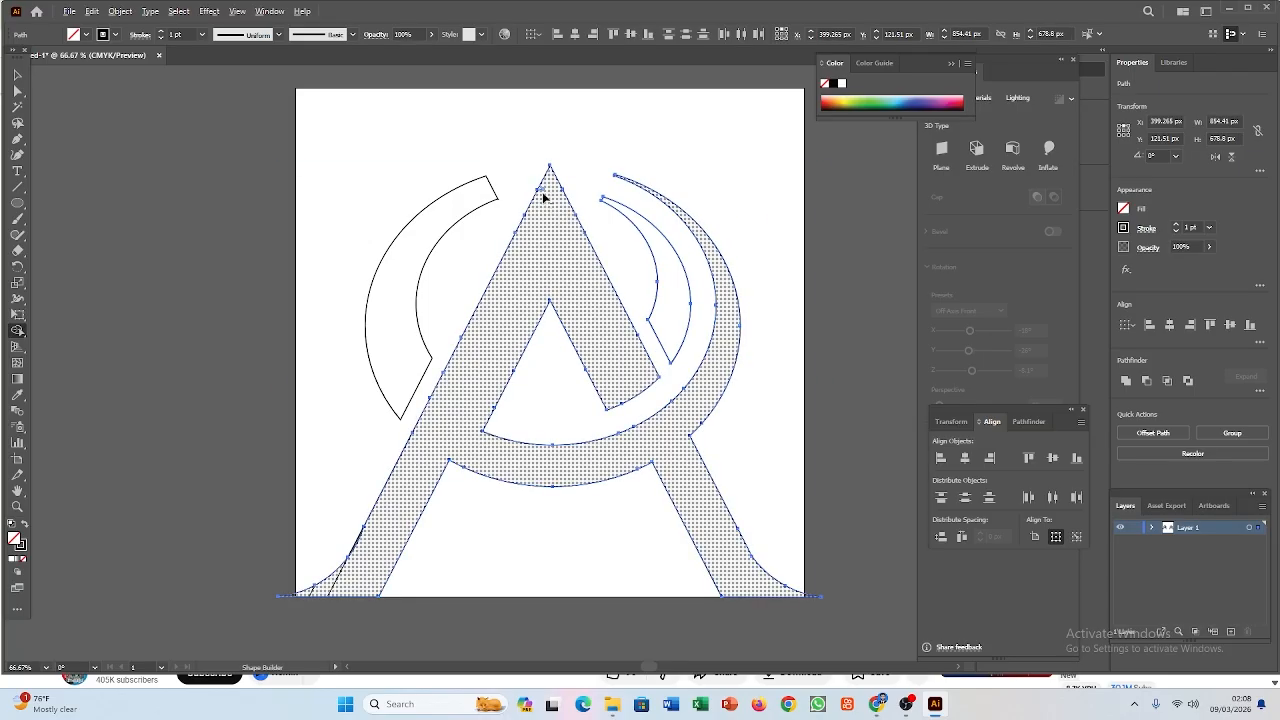
left_click(543, 197)
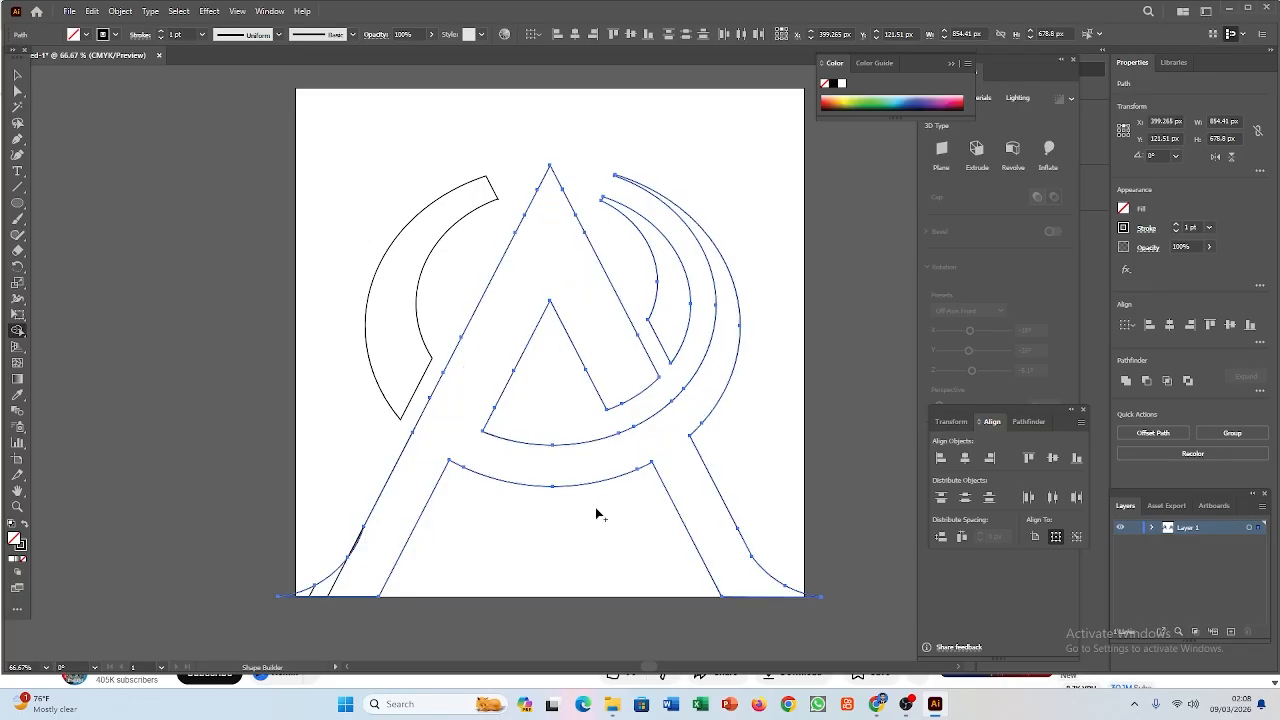
Step: Delete the two leftover diagonal lines crossing the curved foot of the left leg with the Selection tool
key("space")
left_click_drag(555, 495, 709, 243)
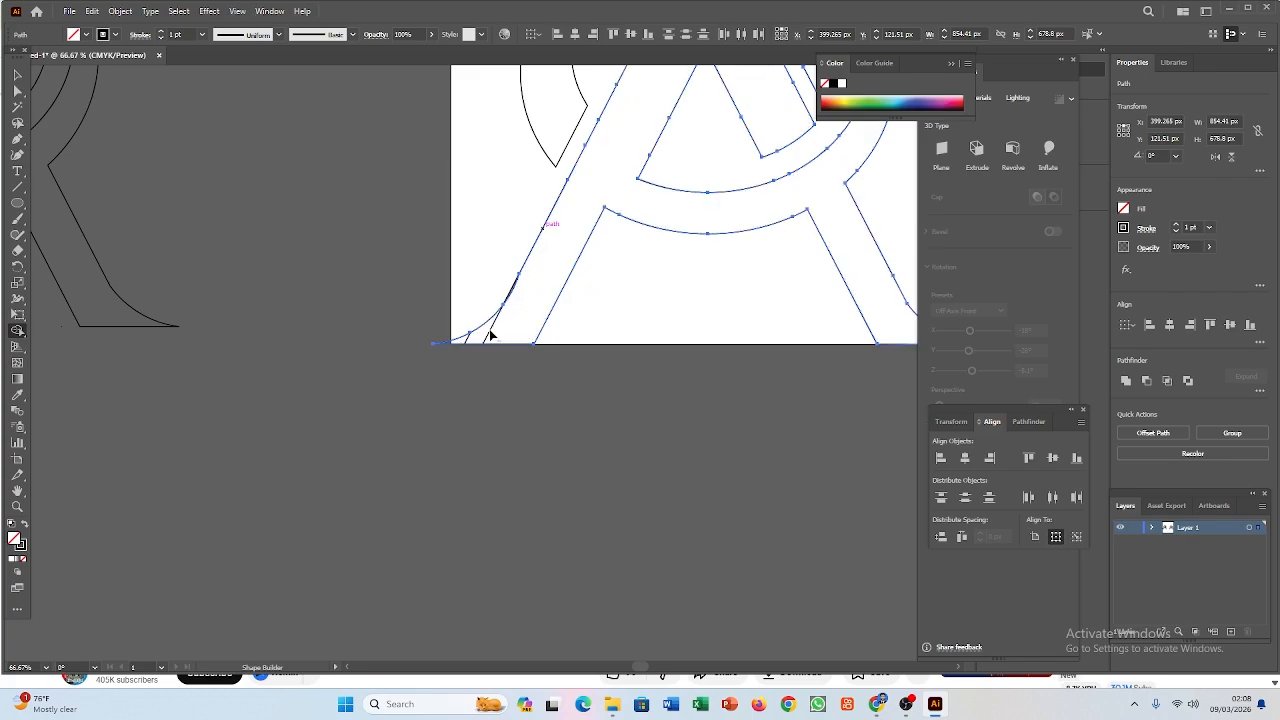
left_click_drag(509, 329, 486, 337)
scroll(483, 382, "up", 1)
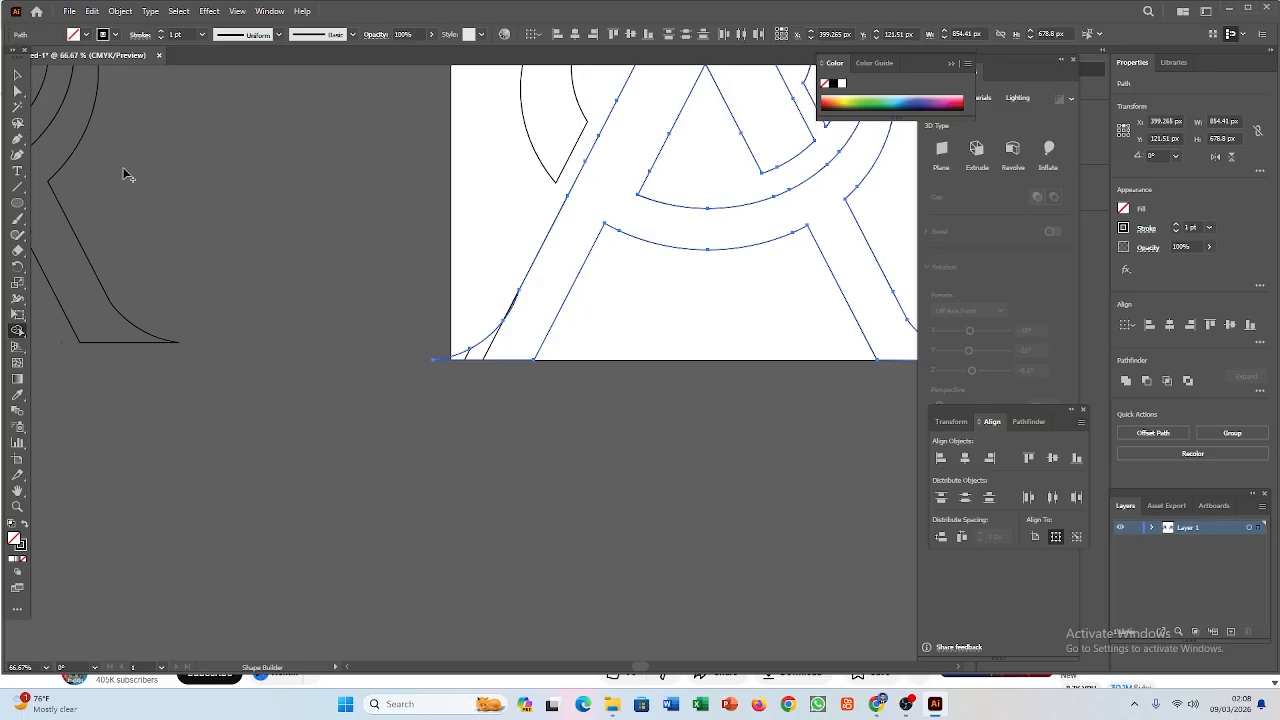
left_click(17, 75)
left_click(391, 326)
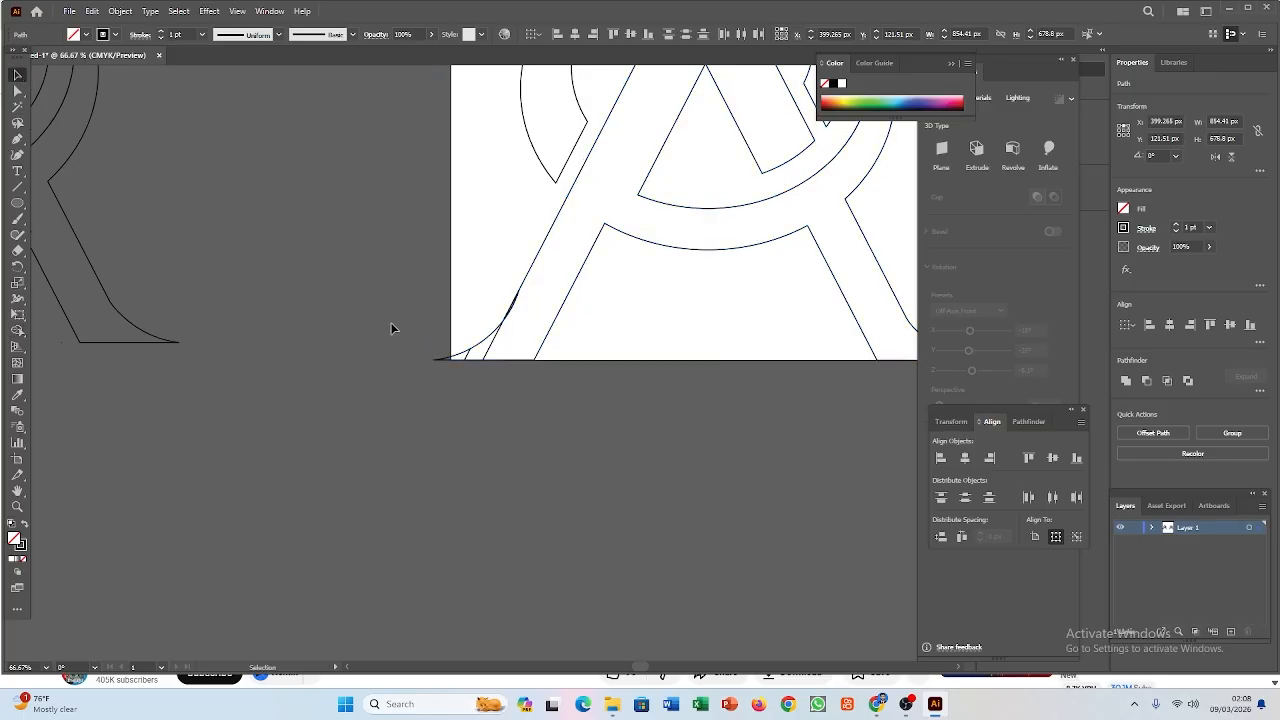
left_click(500, 340)
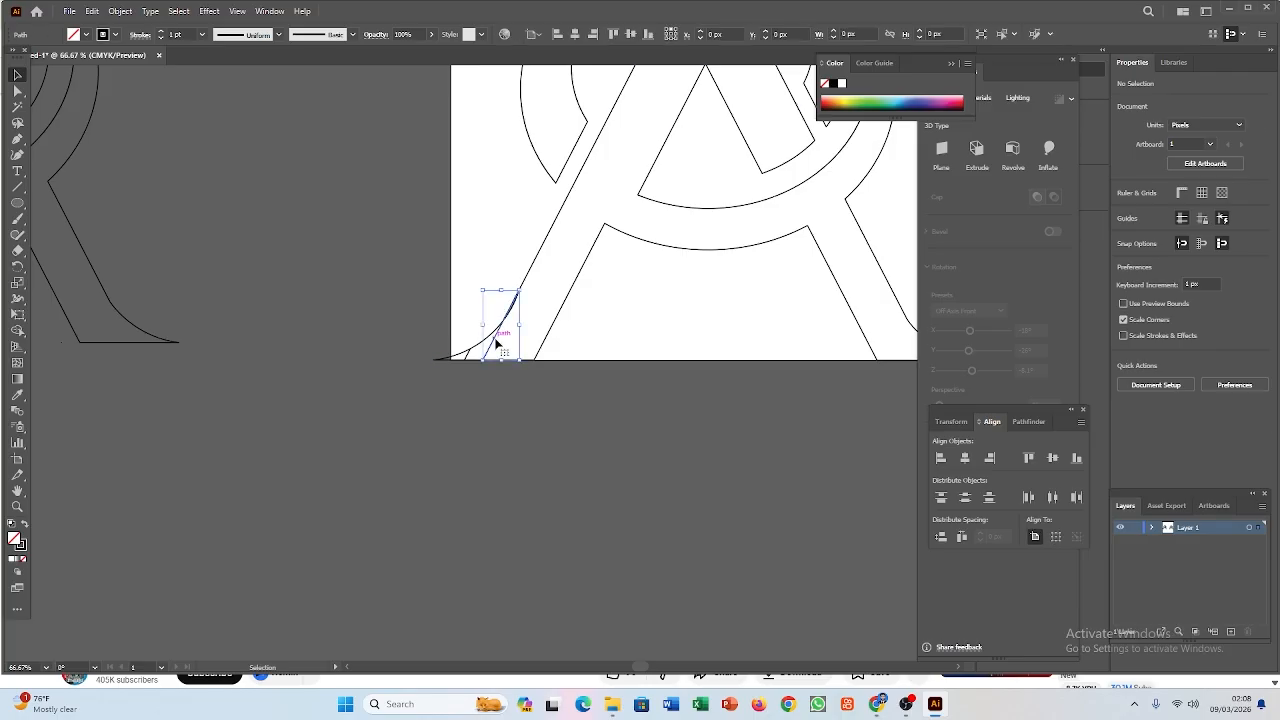
left_click(340, 413)
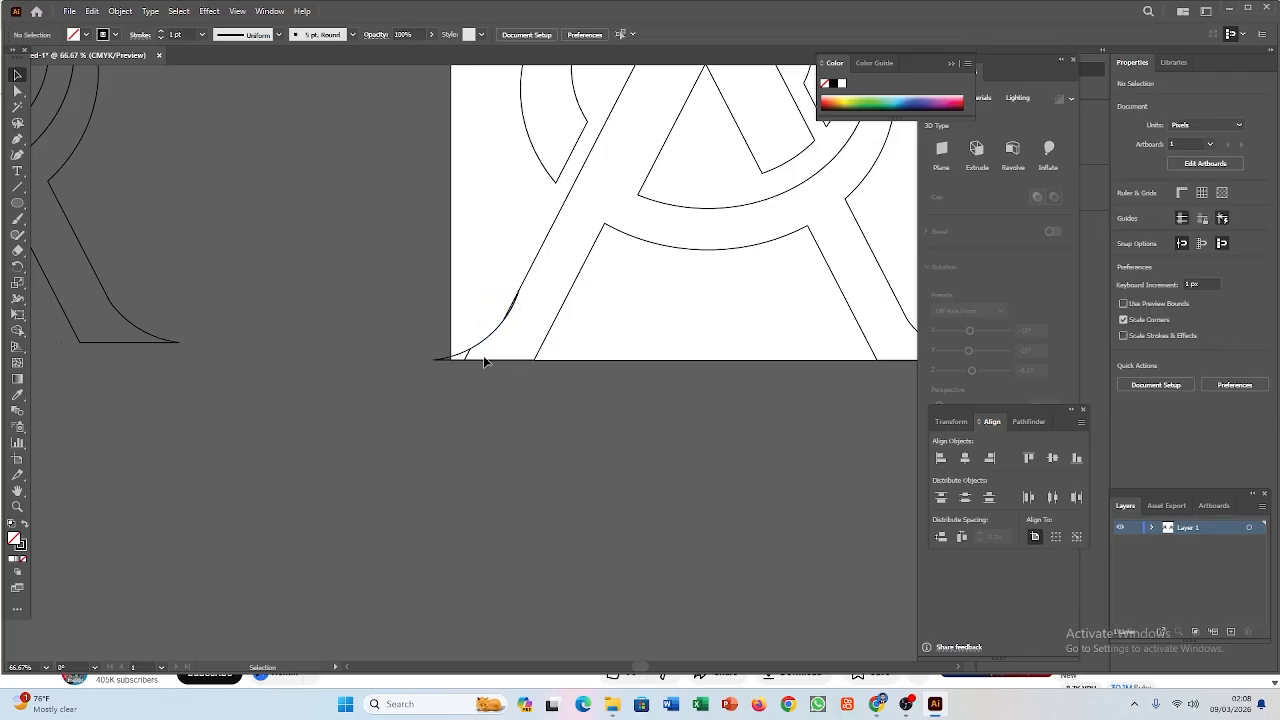
left_click(469, 358)
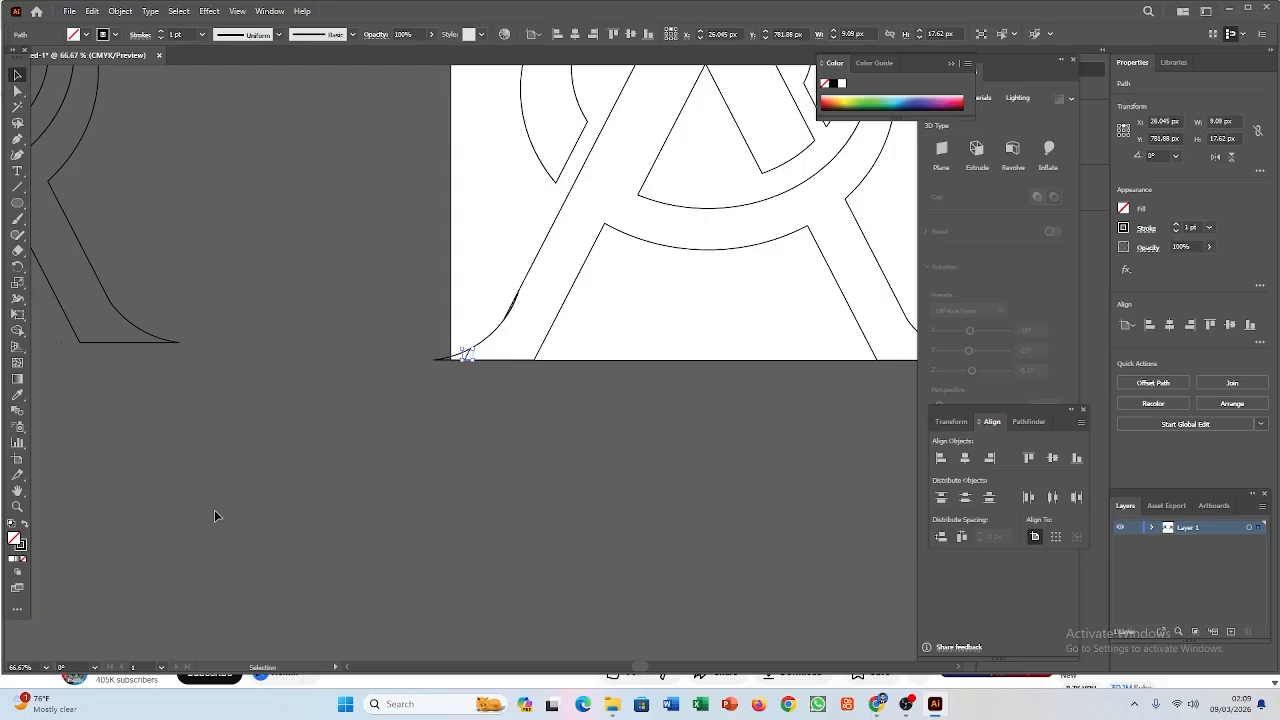
left_click(214, 510)
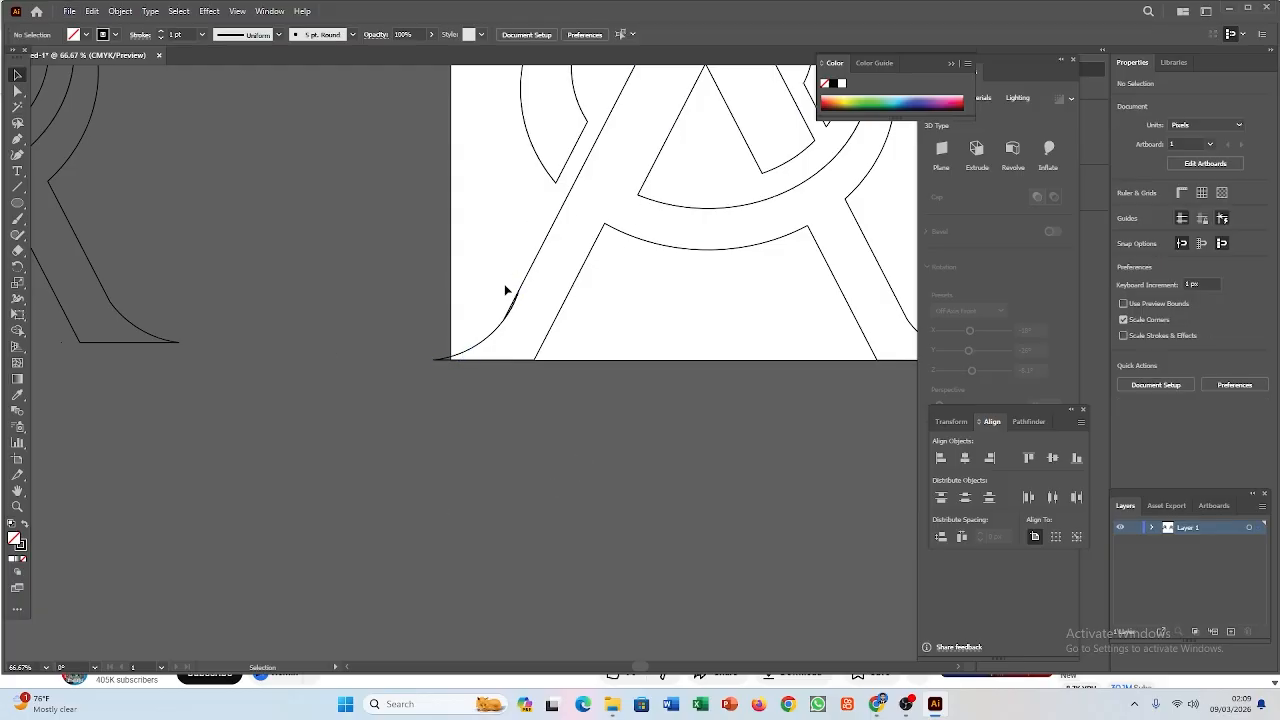
scroll(506, 289, "up", 4)
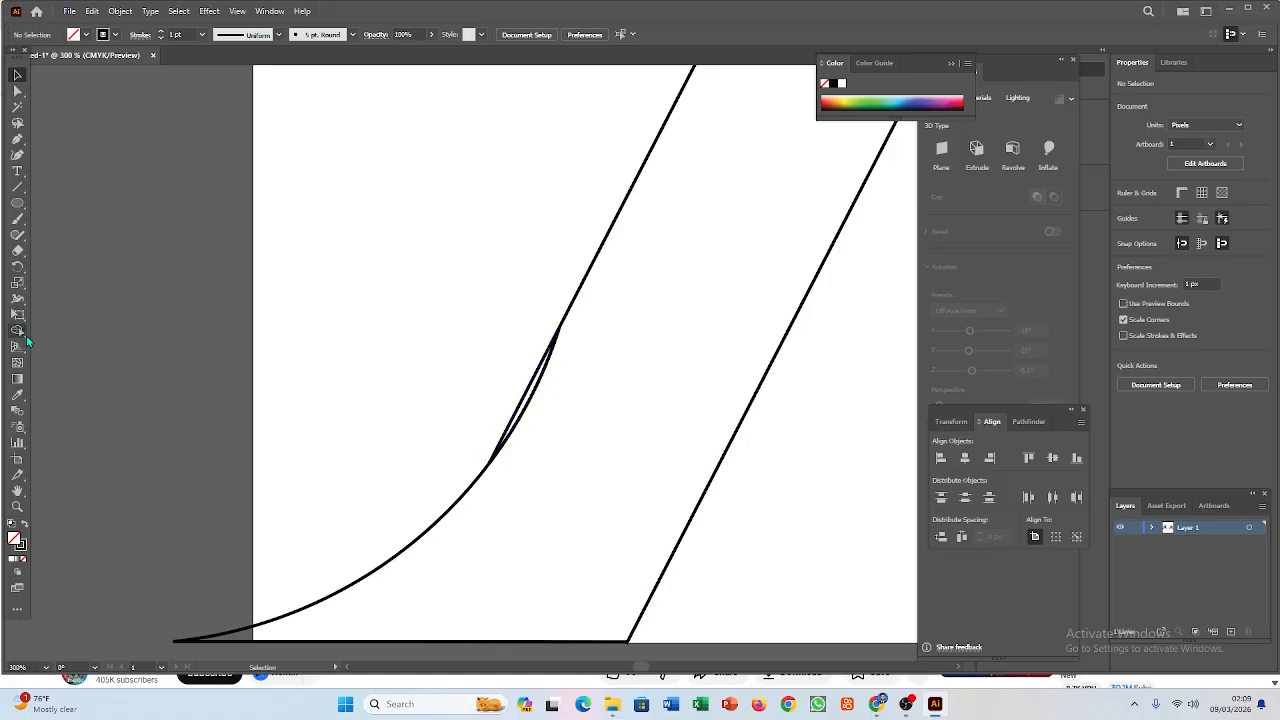
Step: Select the A outline and erase the thin sliver where the left leg meets its curved foot using Shape Builder
left_click(514, 442)
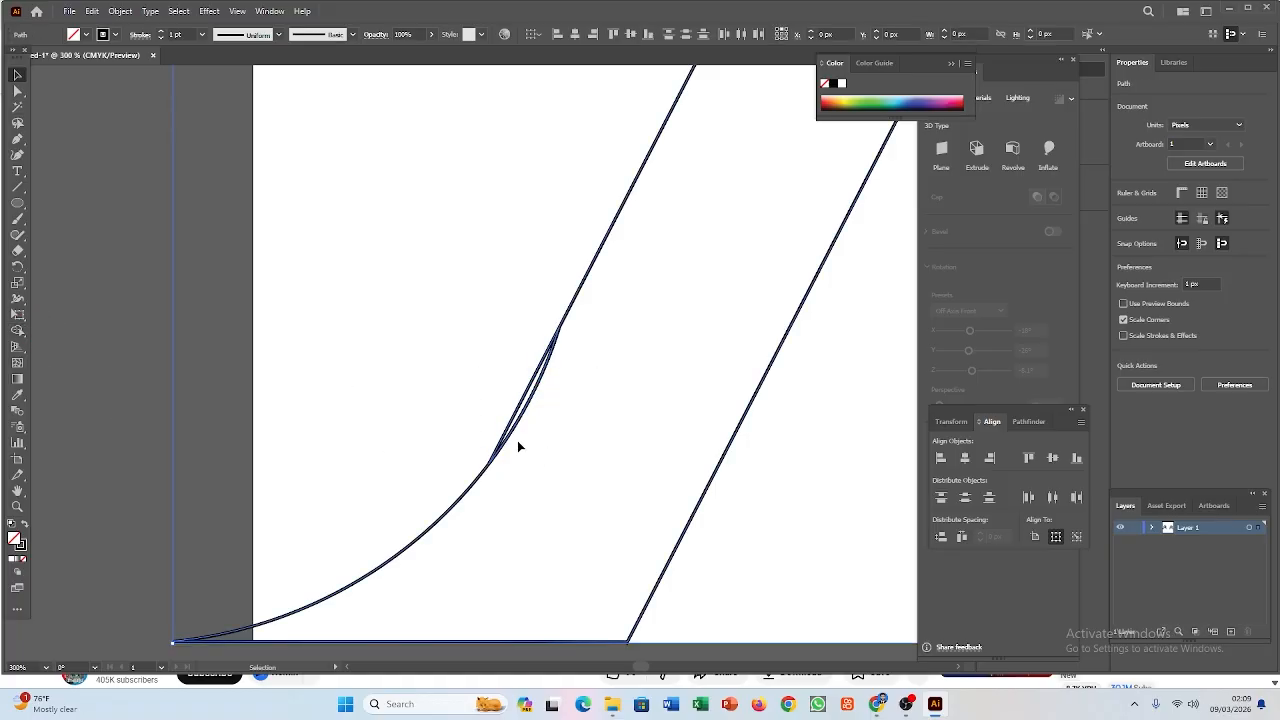
left_click(17, 331)
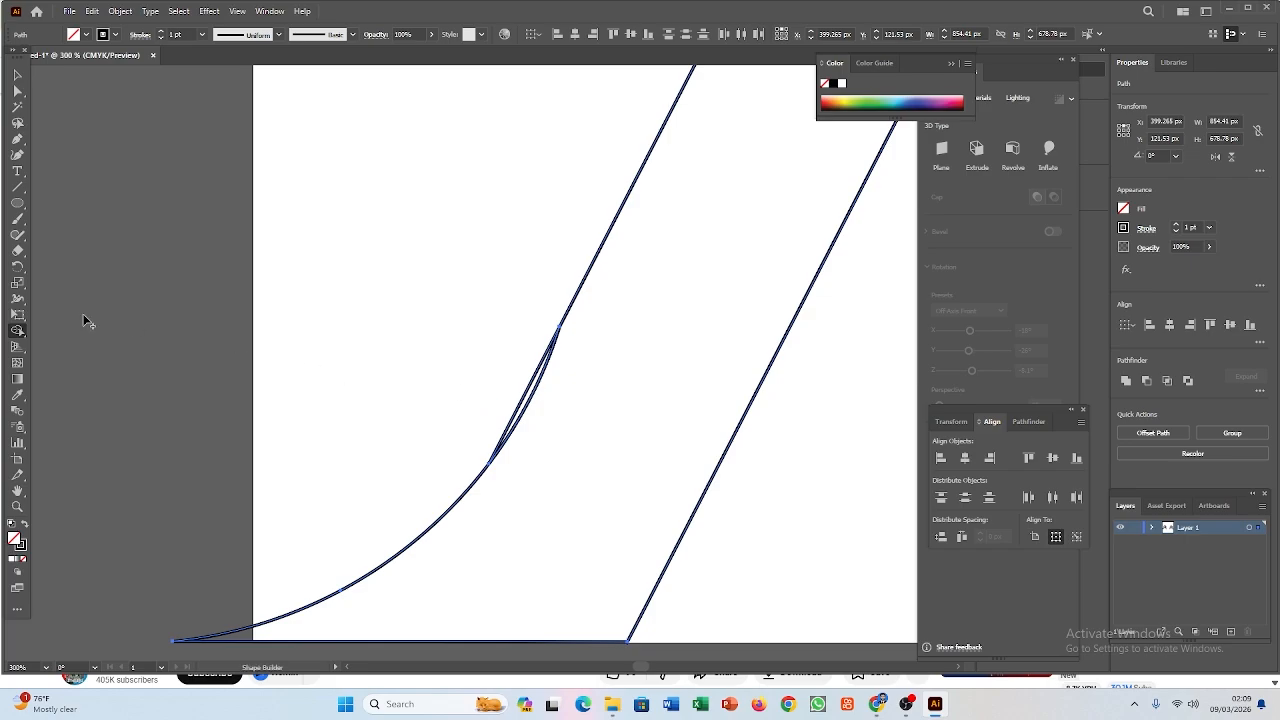
left_click(536, 373, "alt")
scroll(453, 407, "down", 3)
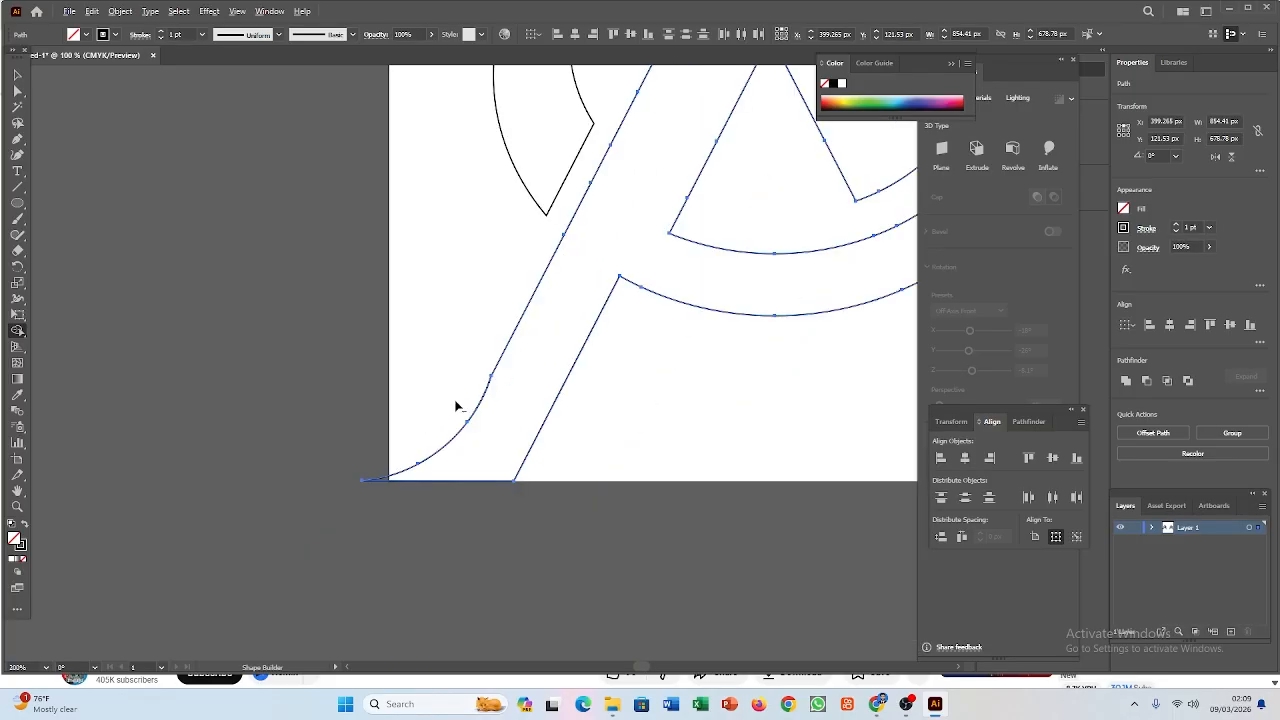
scroll(371, 520, "down", 2)
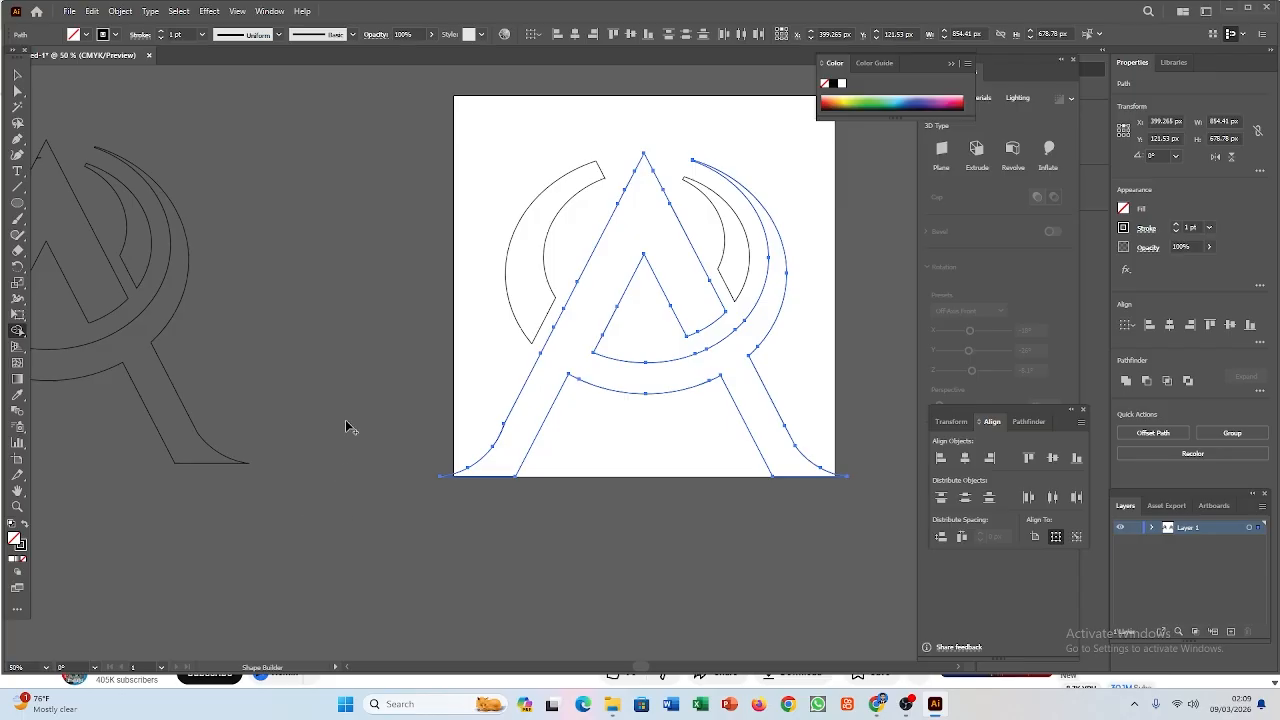
Step: Try to shift the anchor point on the left foot's outer curve outward with Direct Selection, and undo the move
left_click(17, 90)
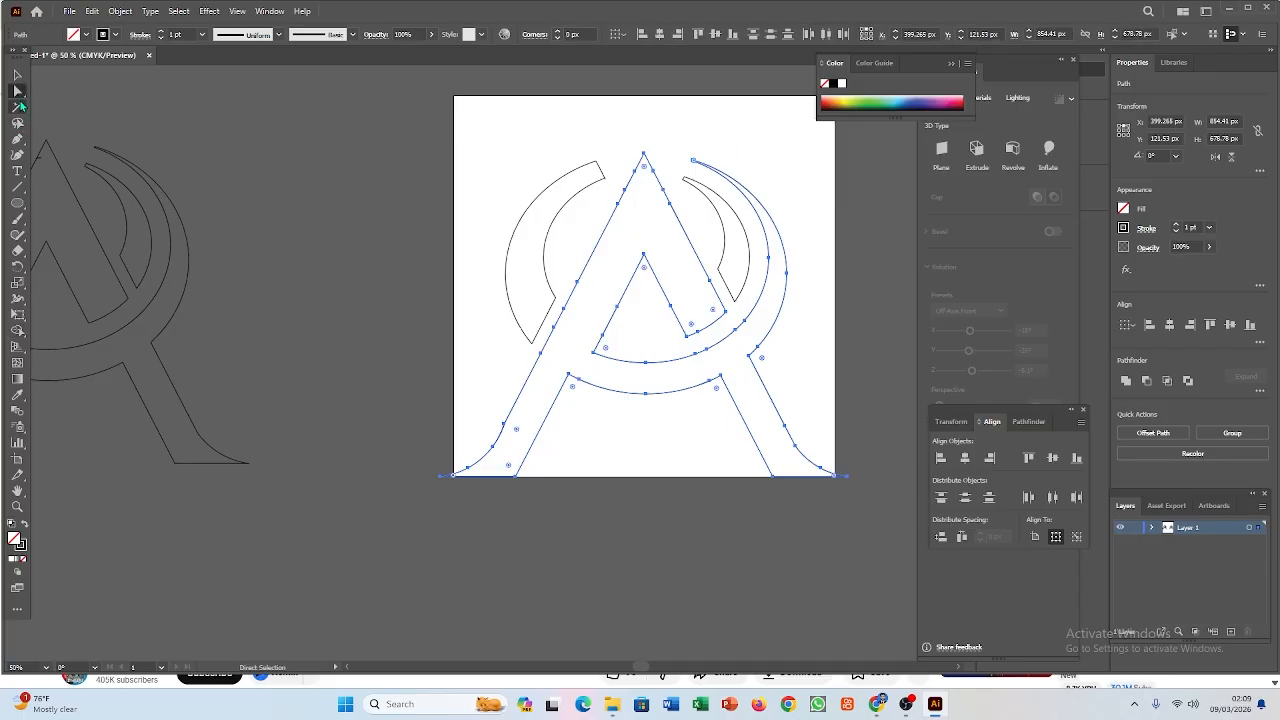
left_click(492, 447)
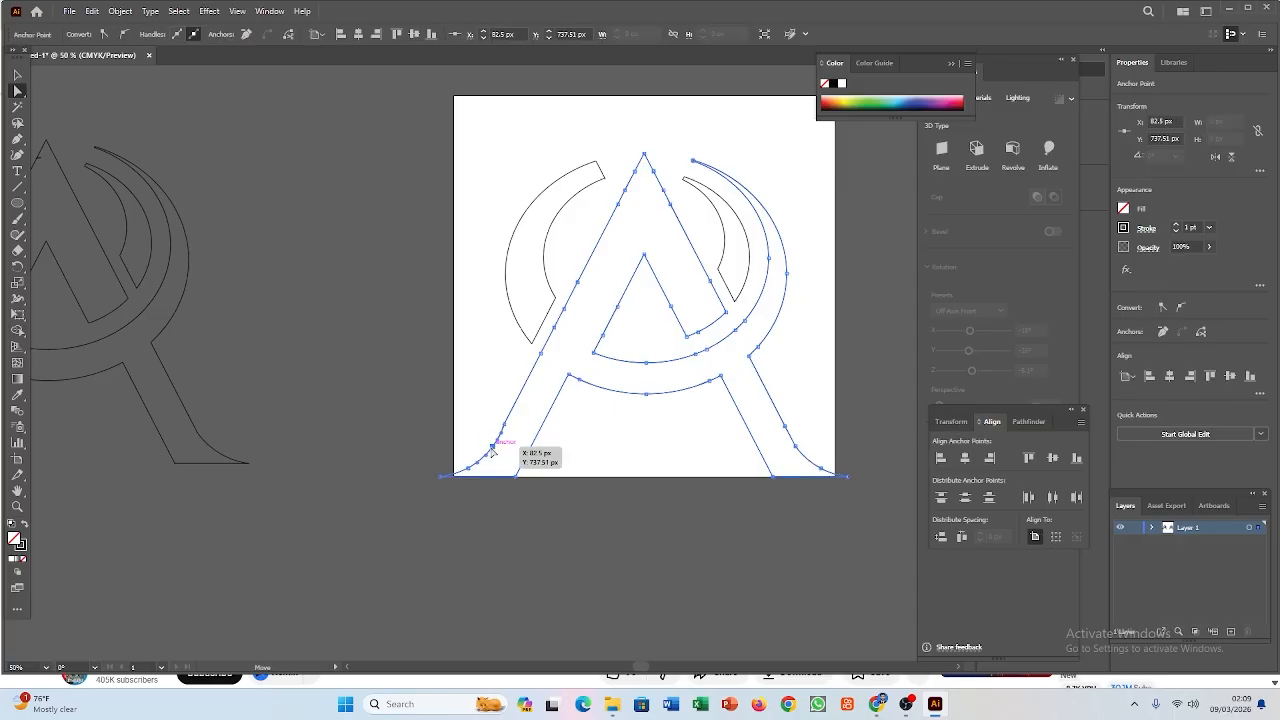
left_click_drag(490, 452, 489, 451)
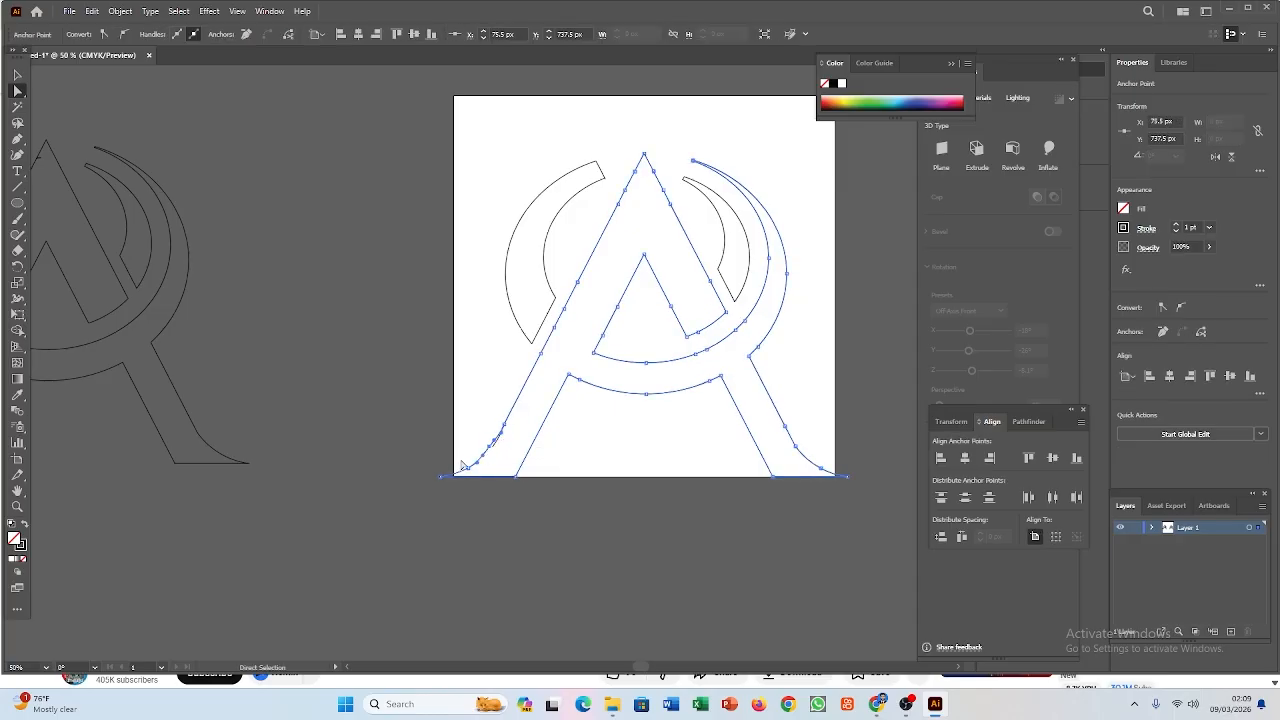
scroll(533, 460, "up", 5)
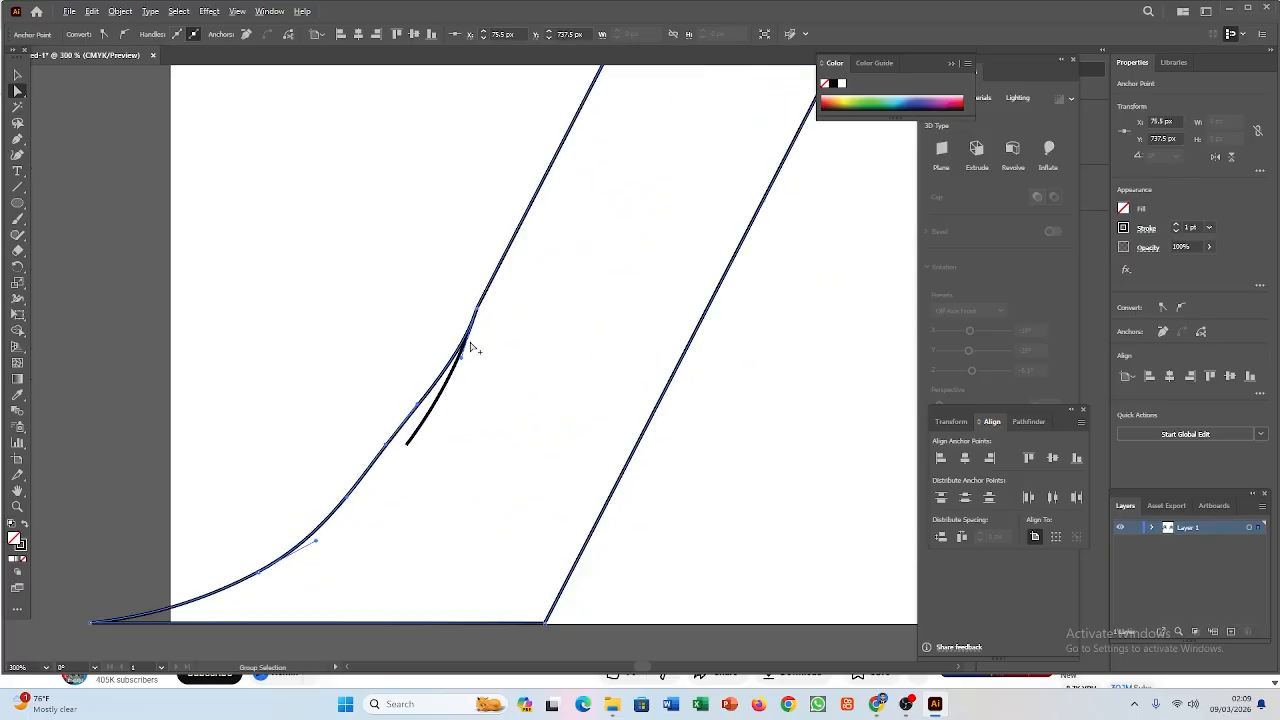
key("ctrl+z")
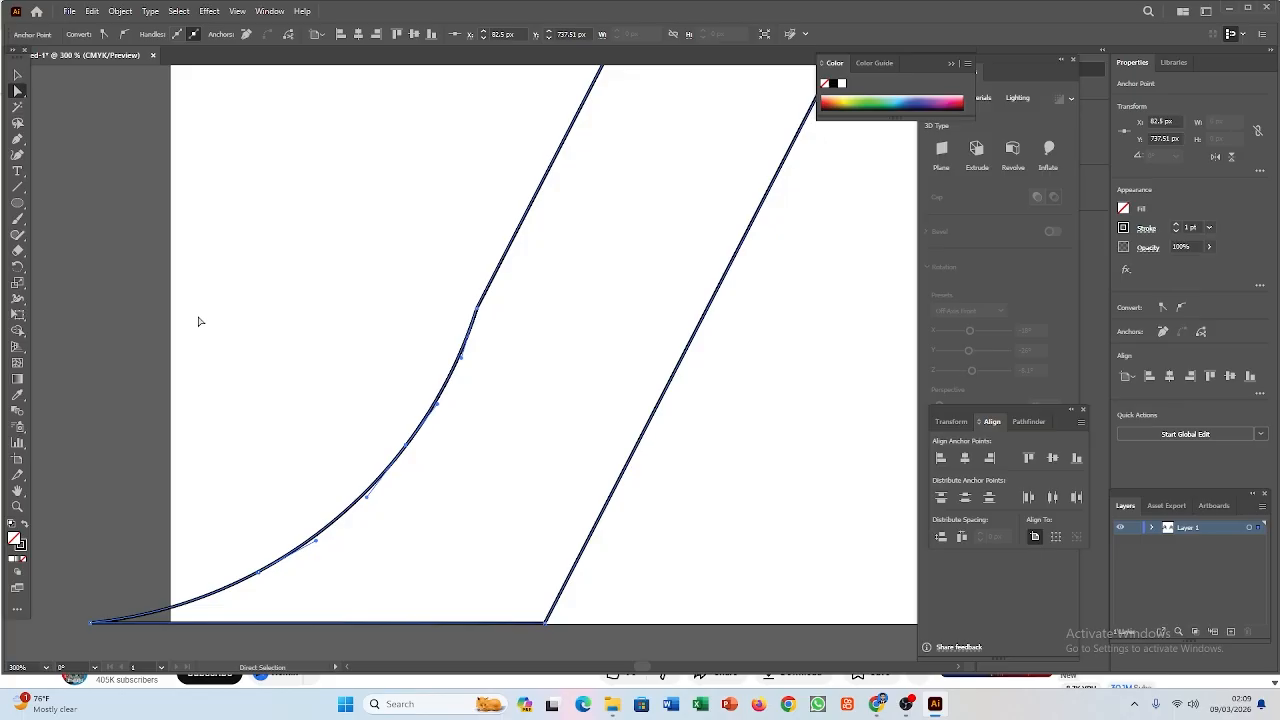
Step: Smooth the left leg's transition into its foot with the Curvature tool by adding a point and shifting the neighbouring points outward
left_click(17, 155)
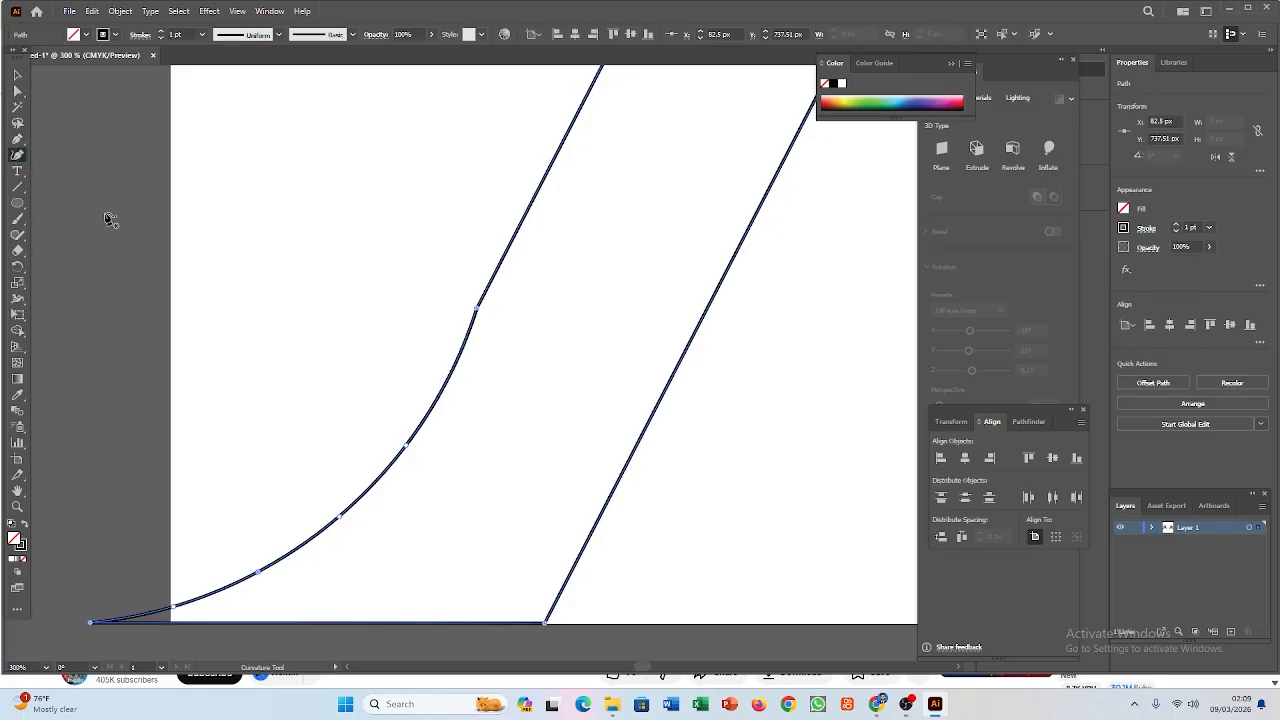
left_click(446, 385)
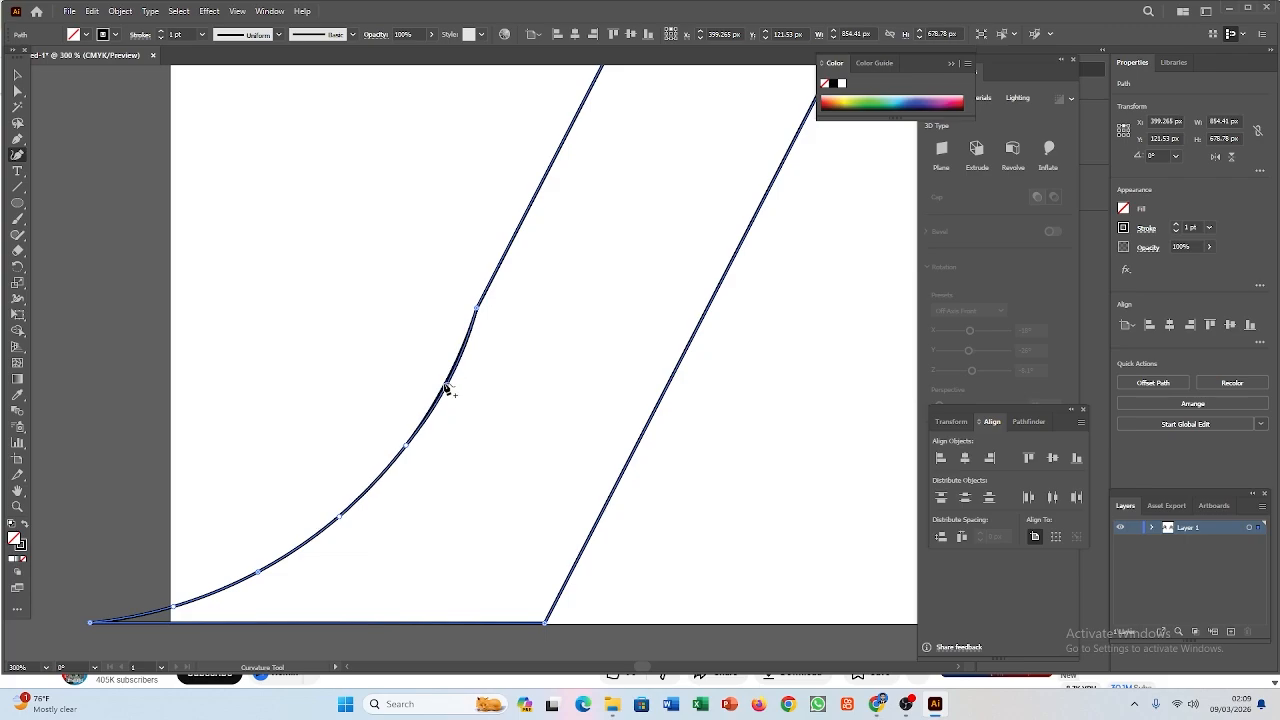
left_click_drag(447, 387, 403, 448)
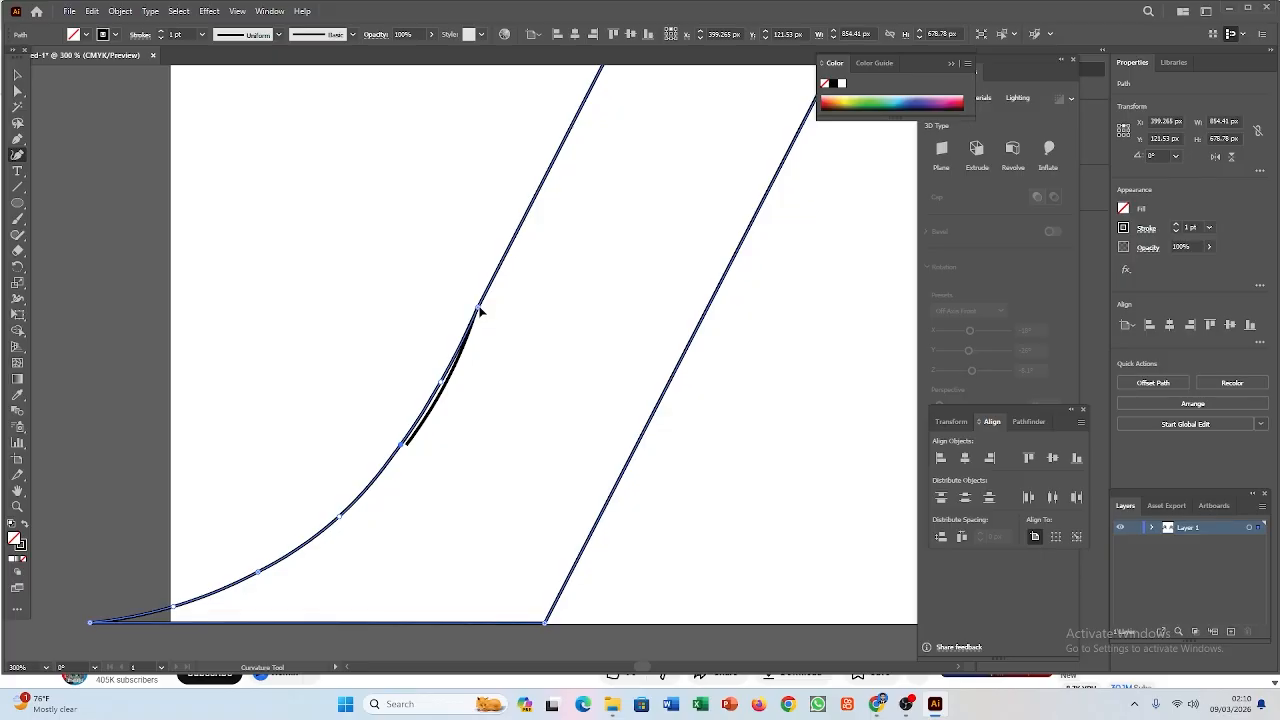
left_click_drag(479, 311, 489, 297)
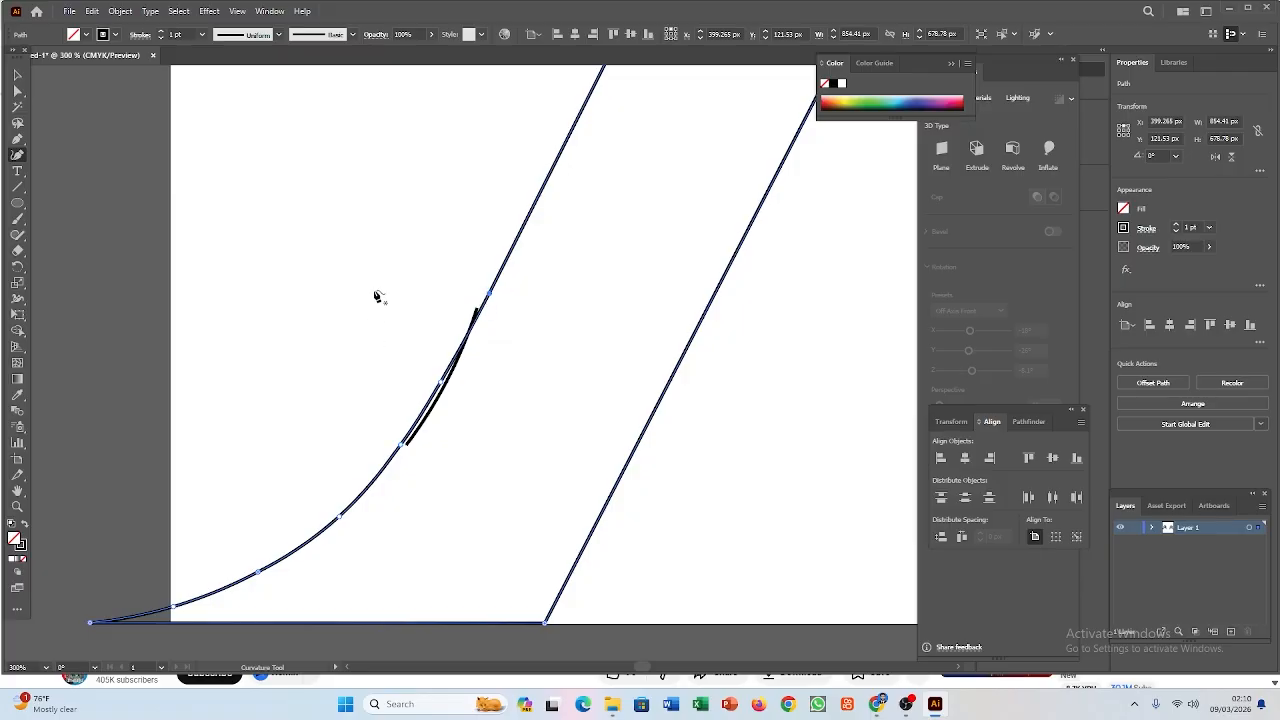
Step: Delete the leftover short curved stroke beside the left leg's outer edge, just above the foot
scroll(380, 290, "down", 3)
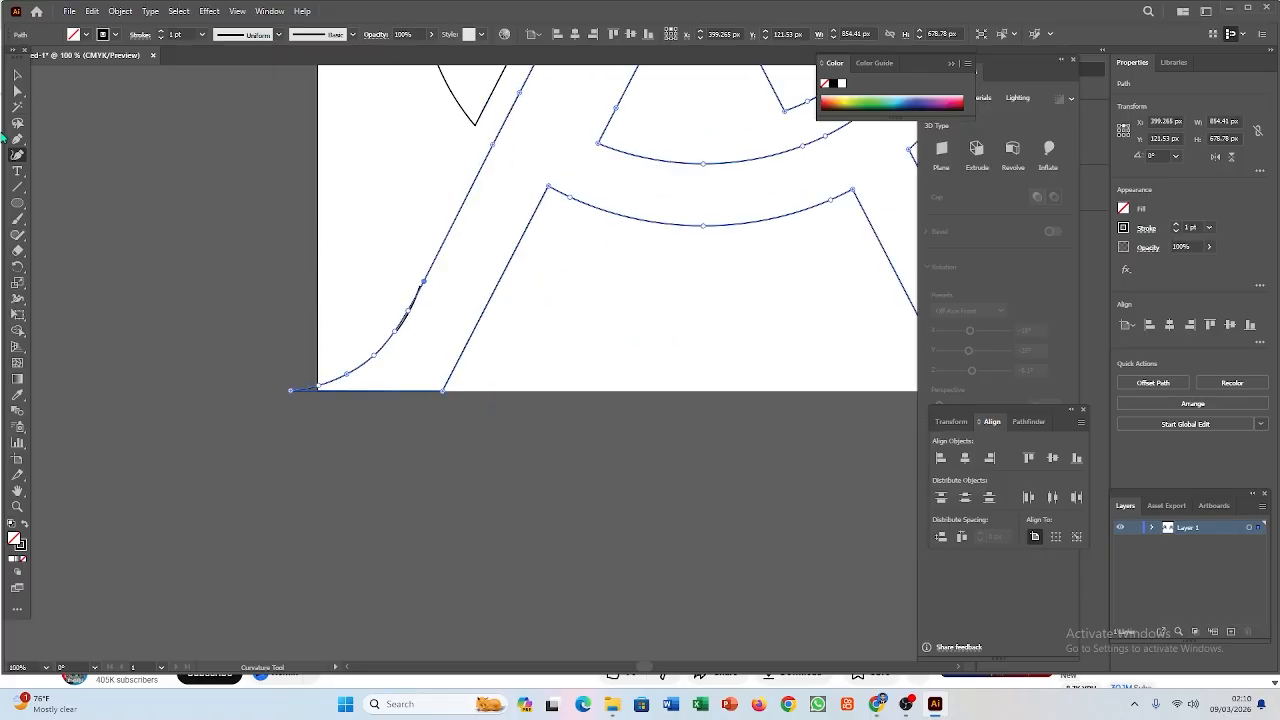
left_click(16, 75)
left_click(432, 415)
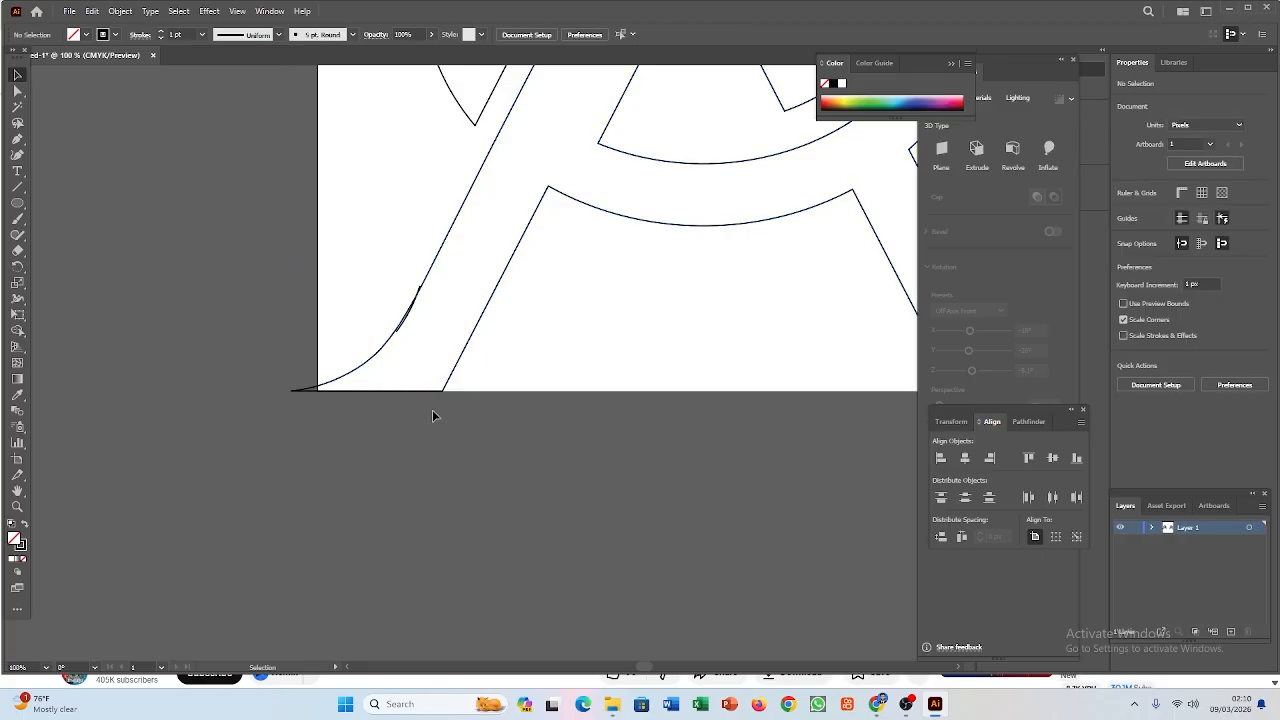
scroll(405, 332, "up", 3)
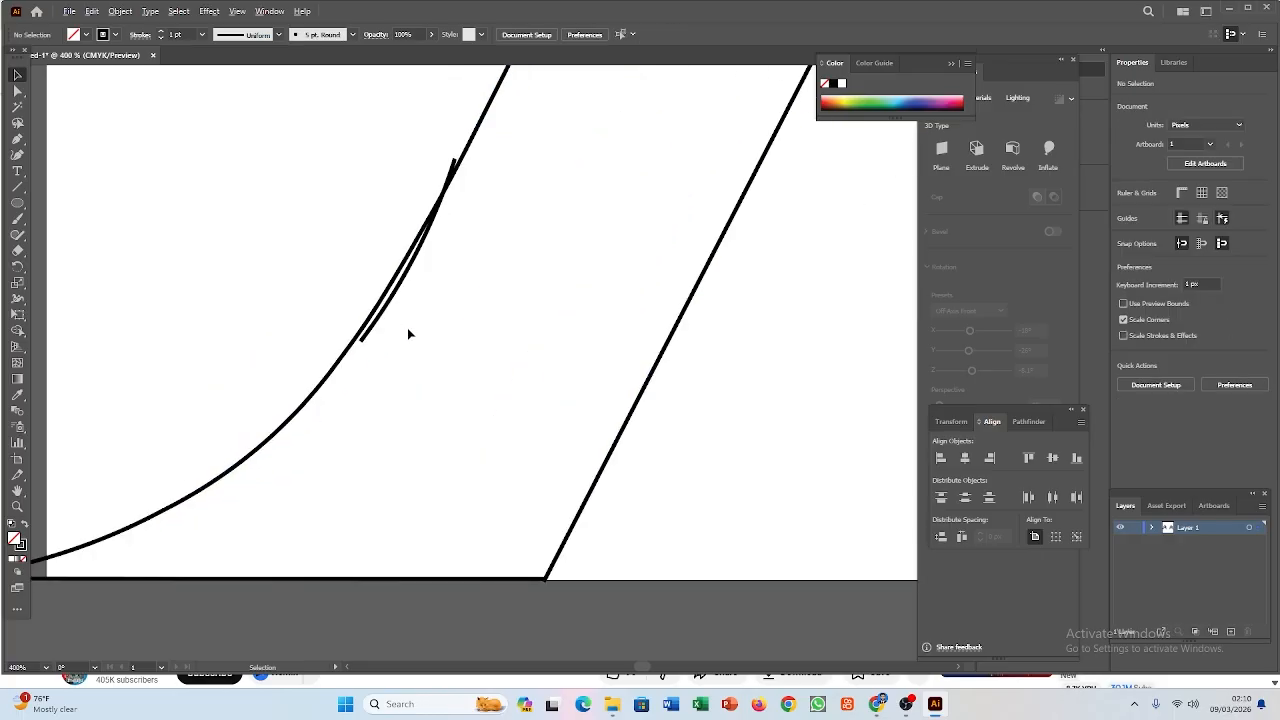
left_click(383, 320)
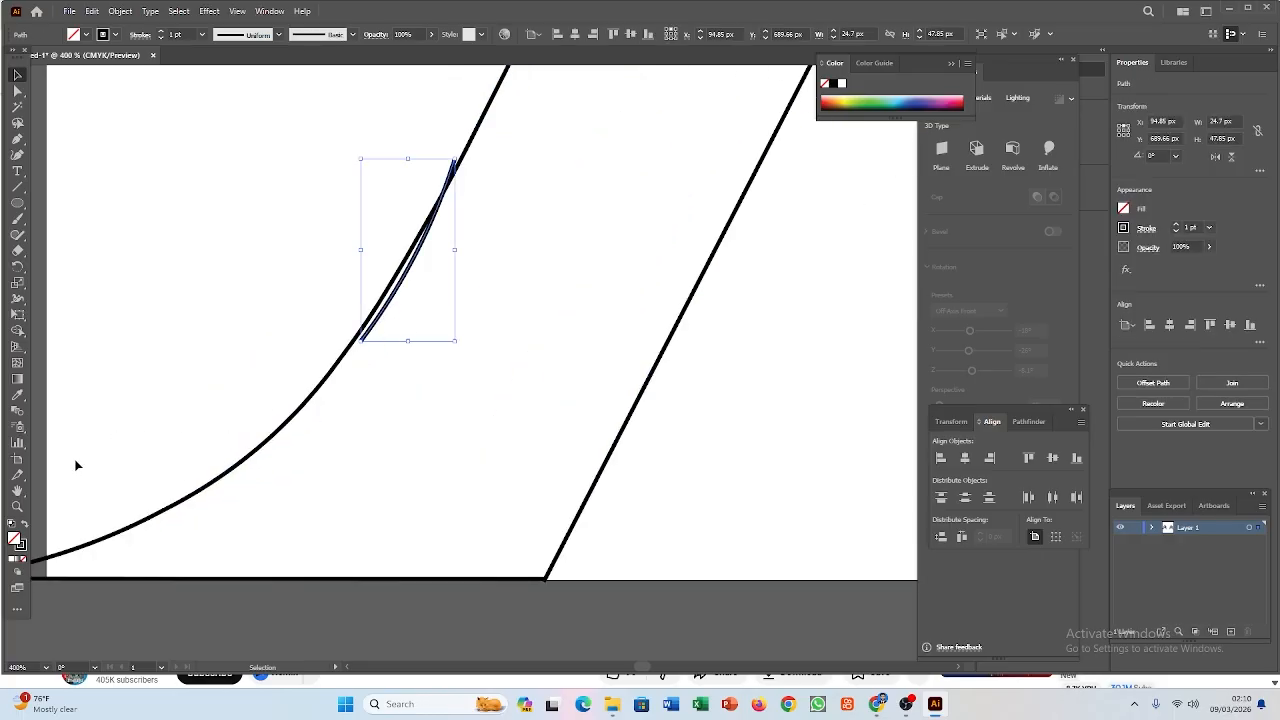
key("Delete")
scroll(538, 418, "down", 3)
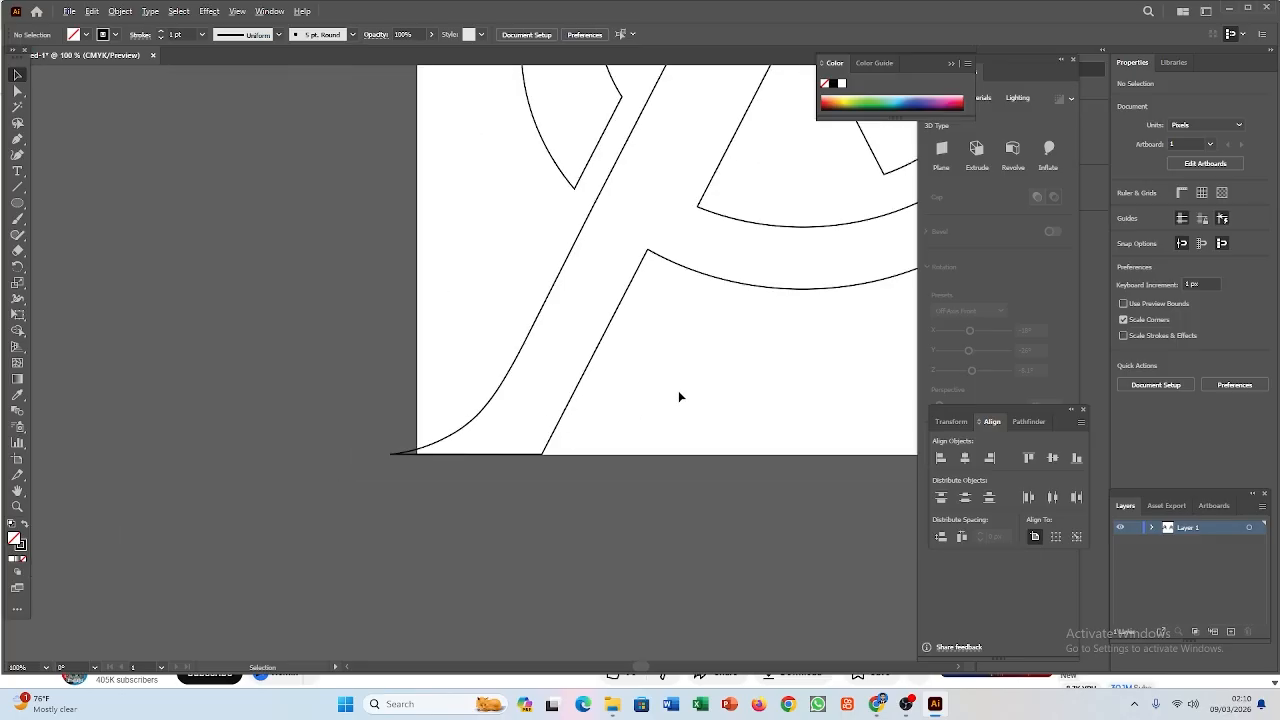
Step: Delete the backup copy of the logo outline beside the artboard
scroll(688, 393, "down", 3)
scroll(738, 418, "up", 3)
scroll(731, 415, "down", 3)
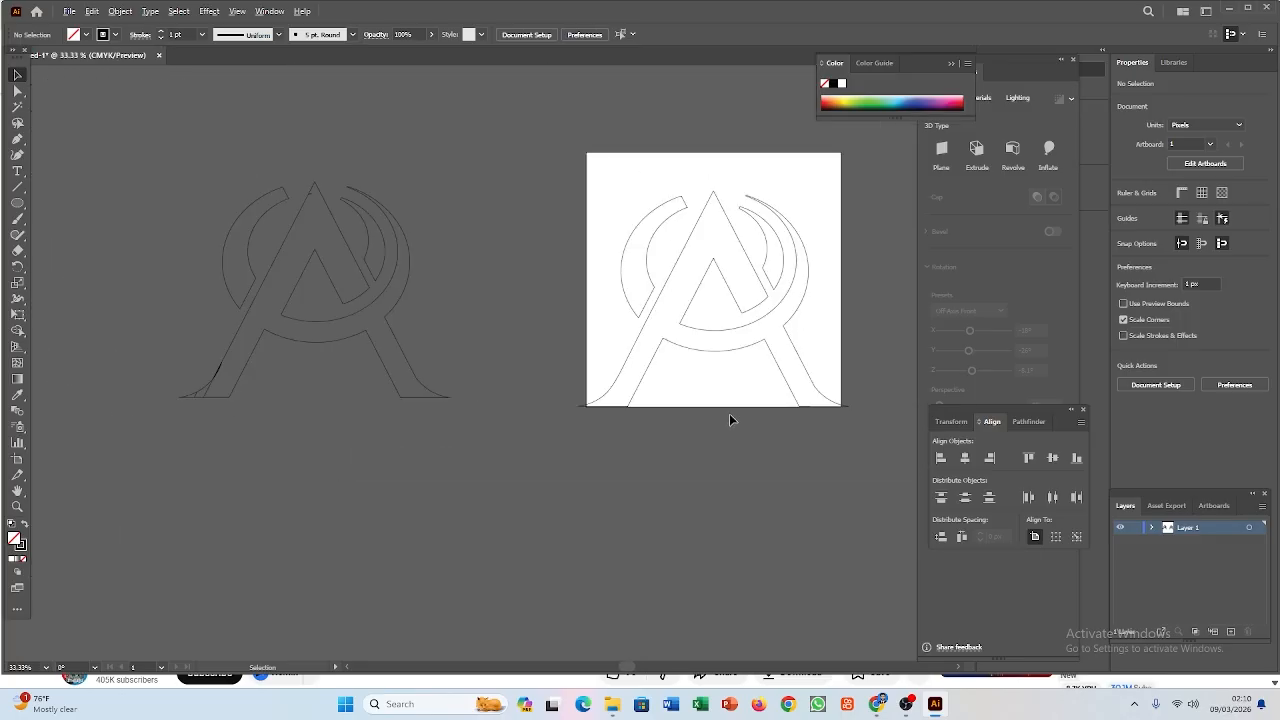
scroll(830, 355, "up", 1)
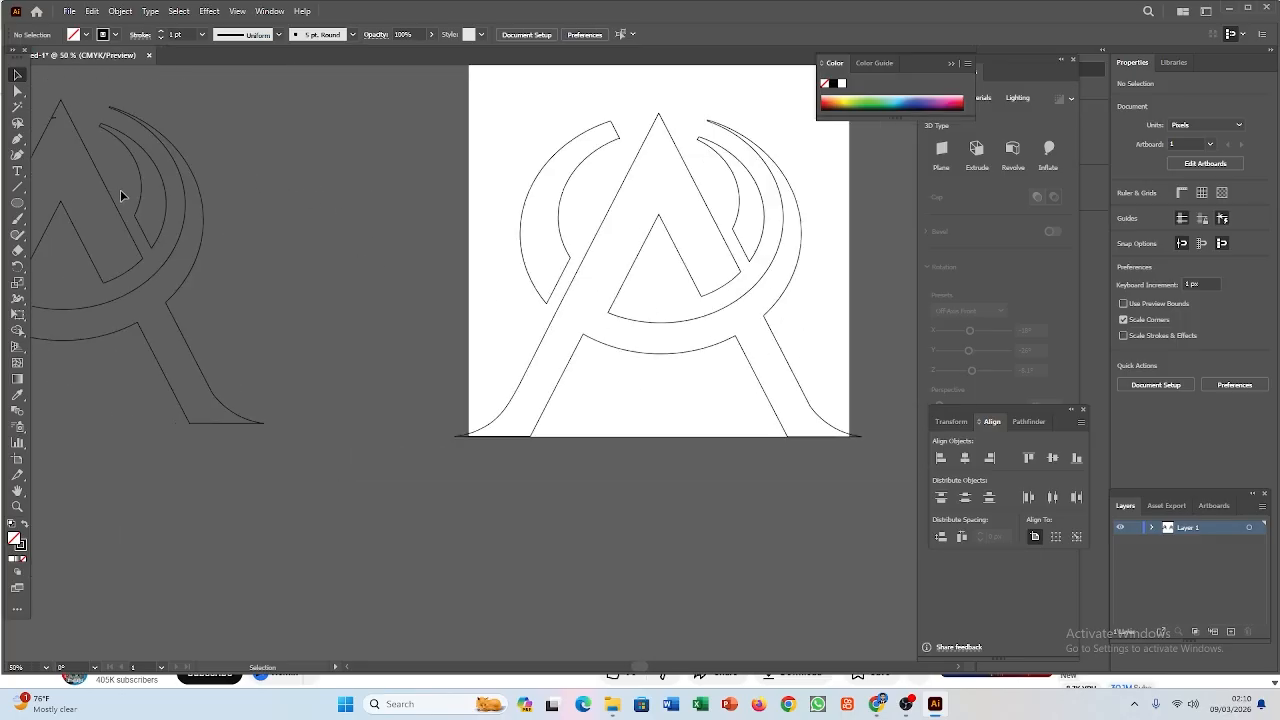
scroll(290, 256, "down", 3)
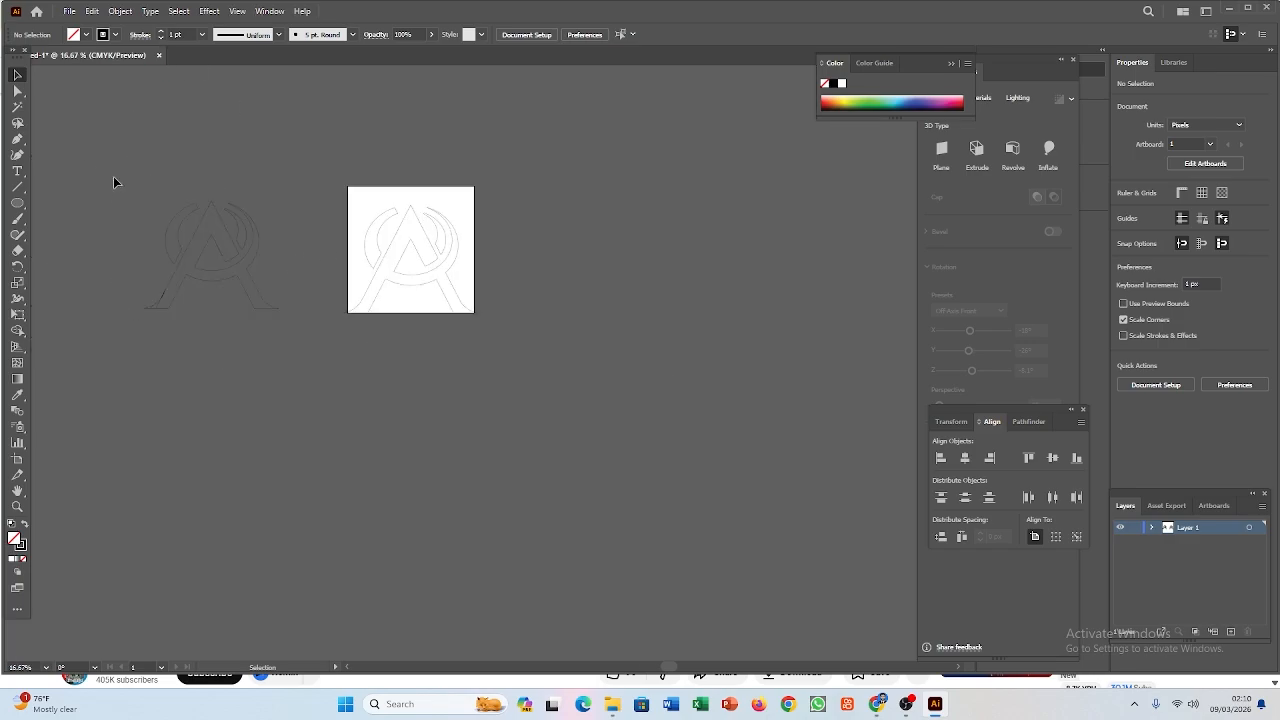
left_click_drag(286, 362, 161, 421)
key("Delete")
Step: Select the whole logo on the artboard and fill it with black
left_click_drag(505, 342, 506, 343)
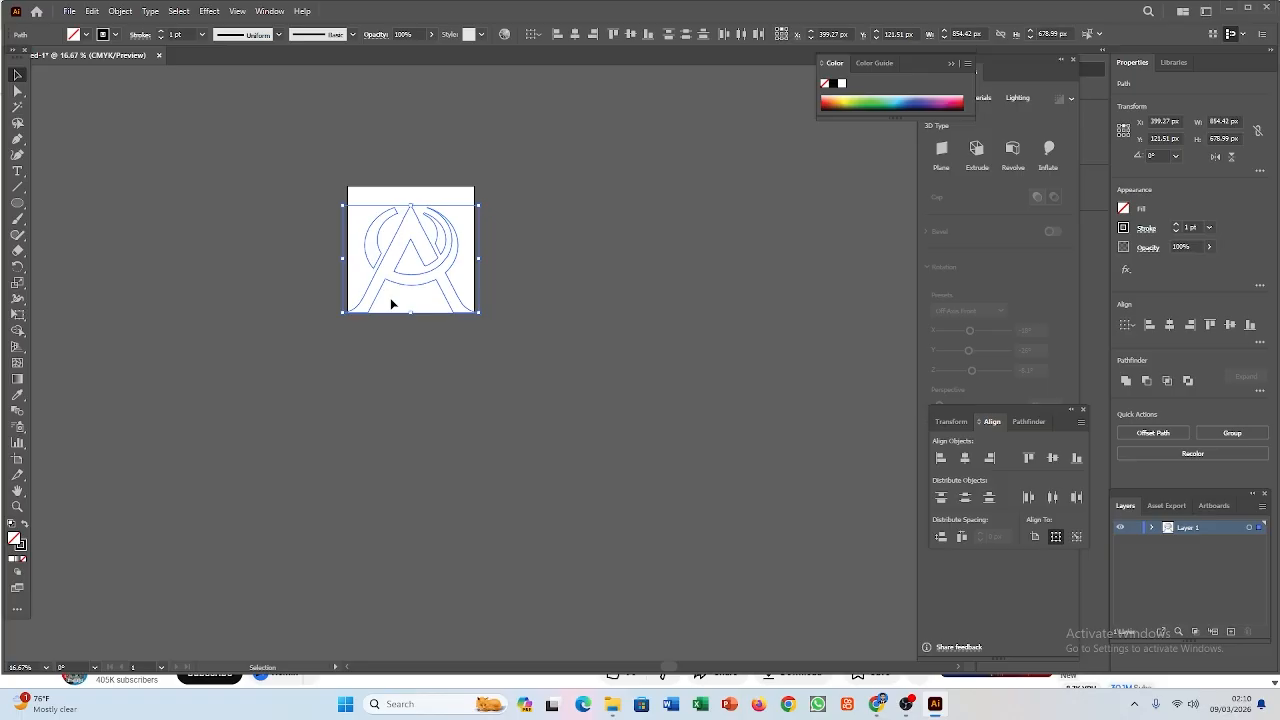
scroll(389, 292, "up", 3)
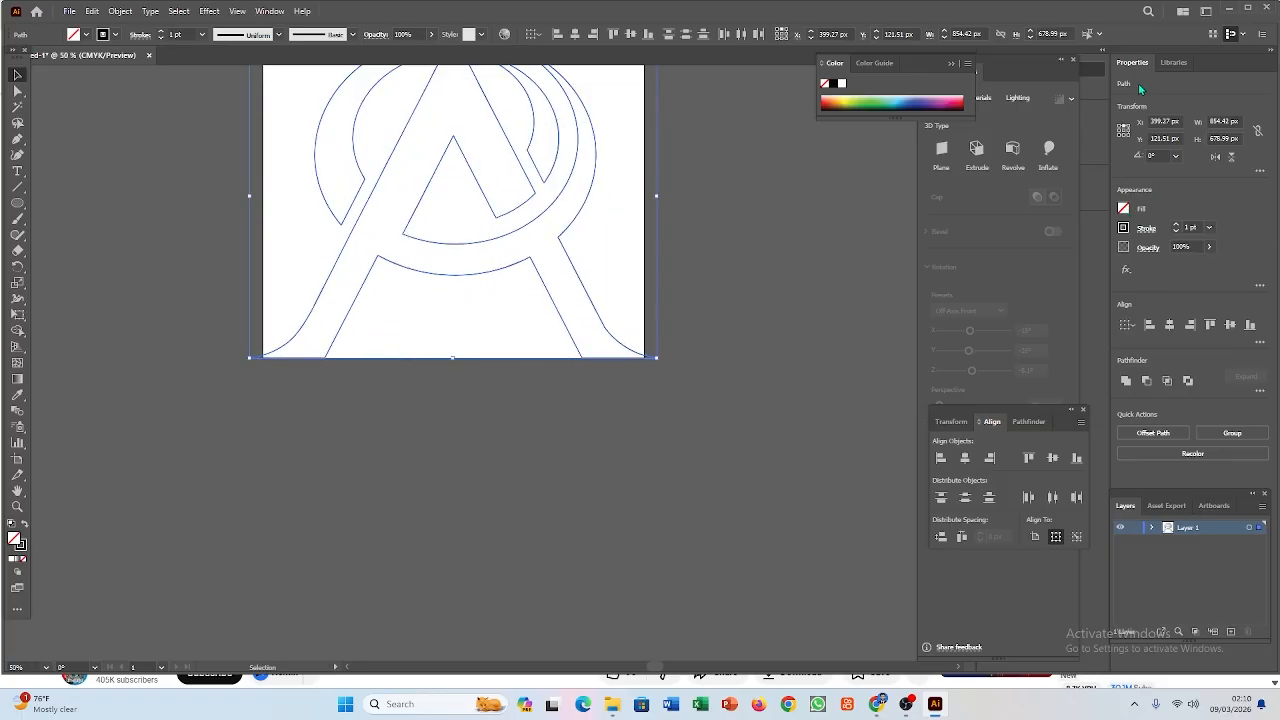
left_click(1124, 208)
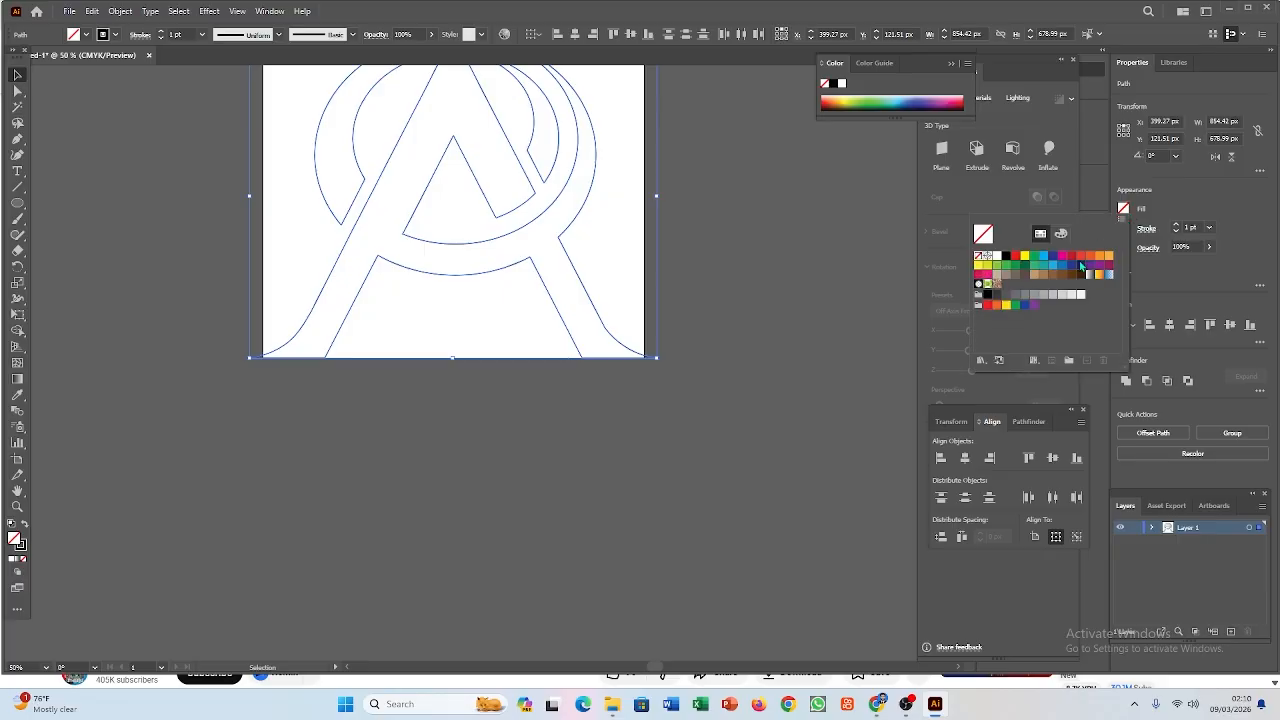
left_click(1006, 256)
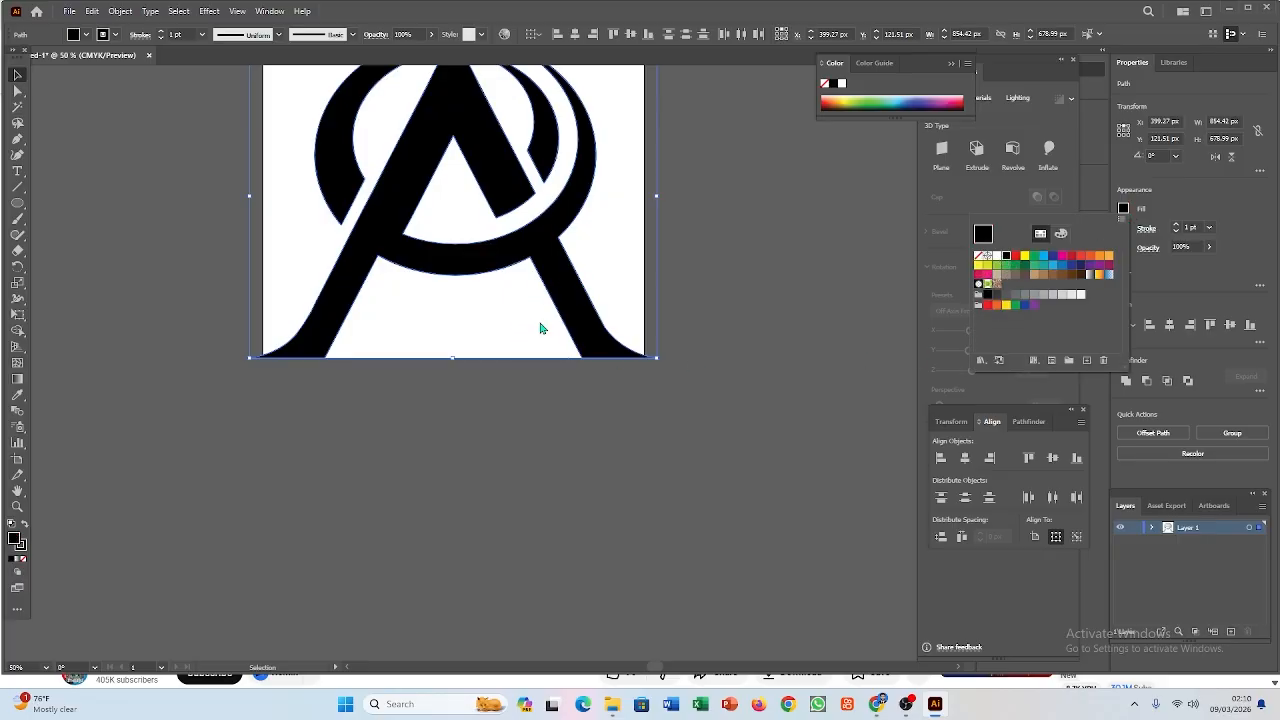
left_click(606, 441)
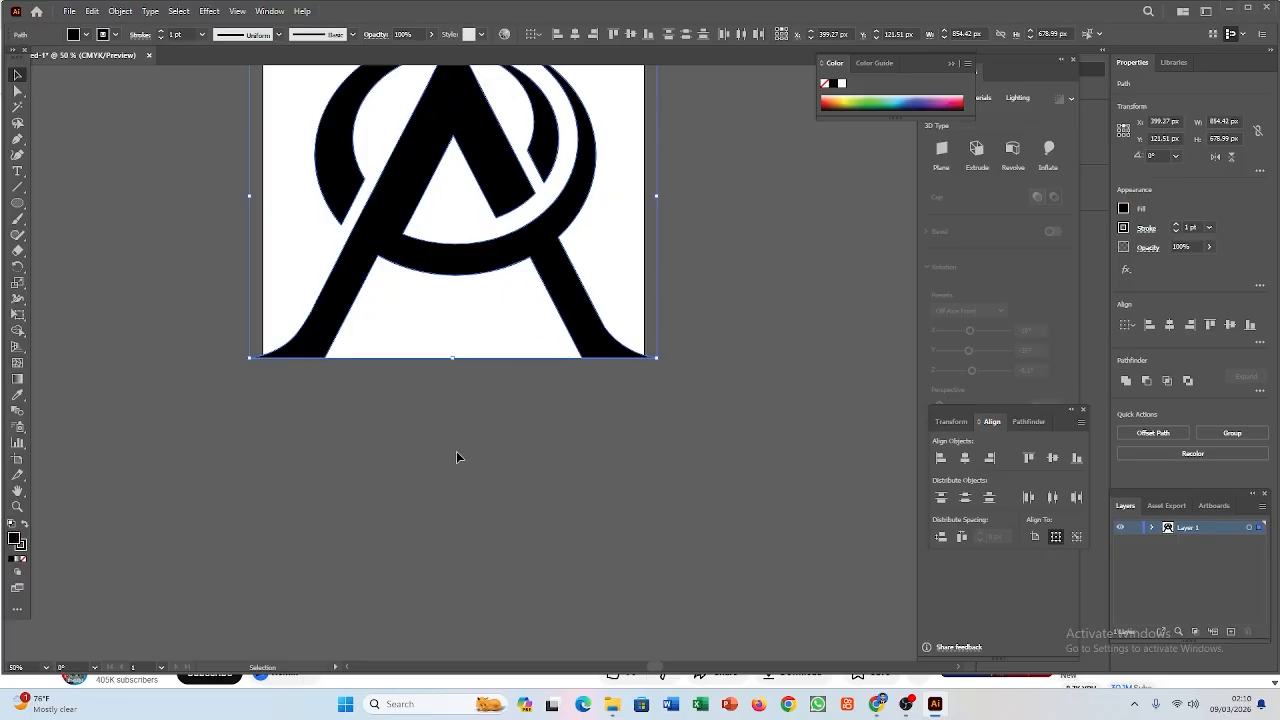
left_click_drag(462, 449, 470, 619)
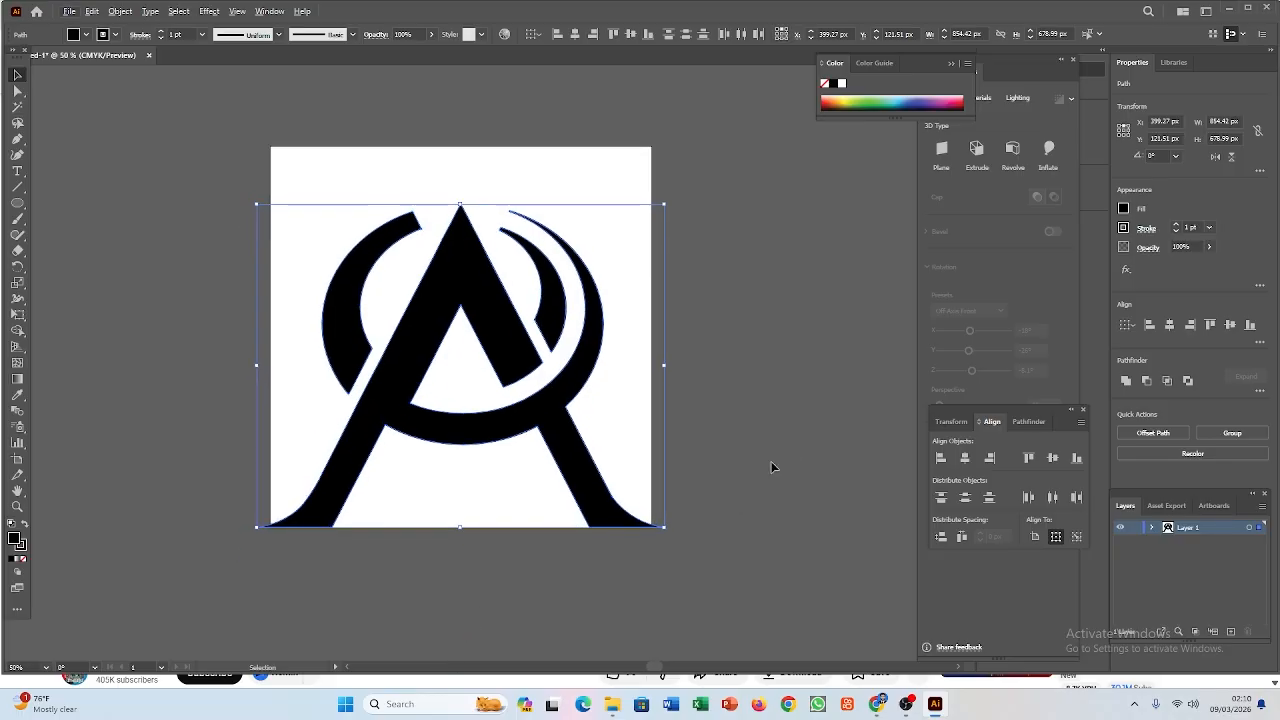
left_click(781, 384)
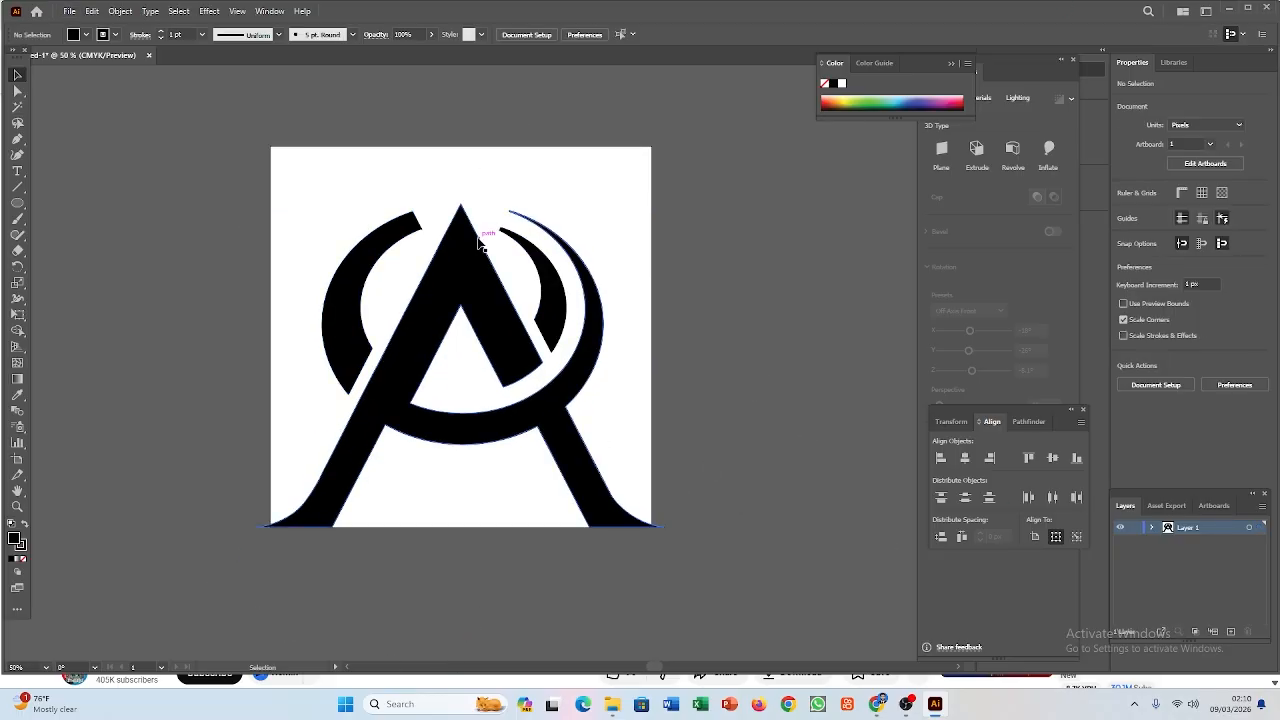
Step: Select all parts of the logo and group them into one object
left_click(899, 99)
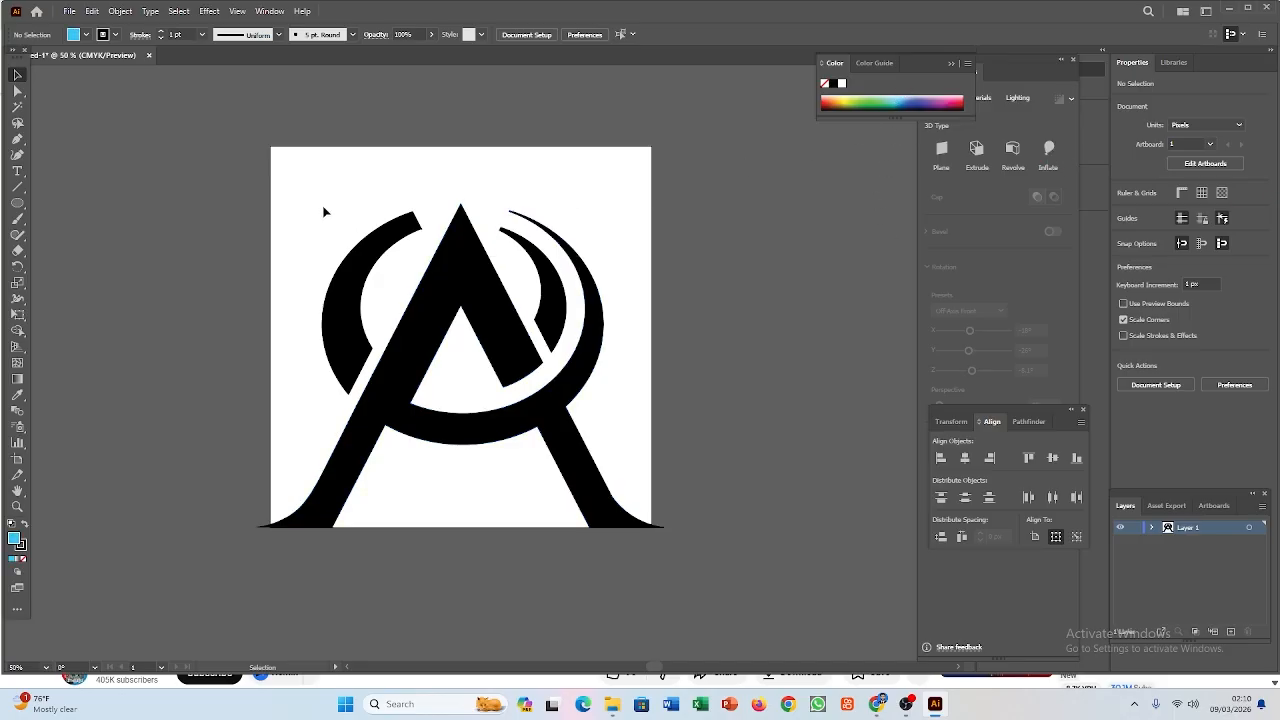
left_click_drag(322, 202, 627, 467)
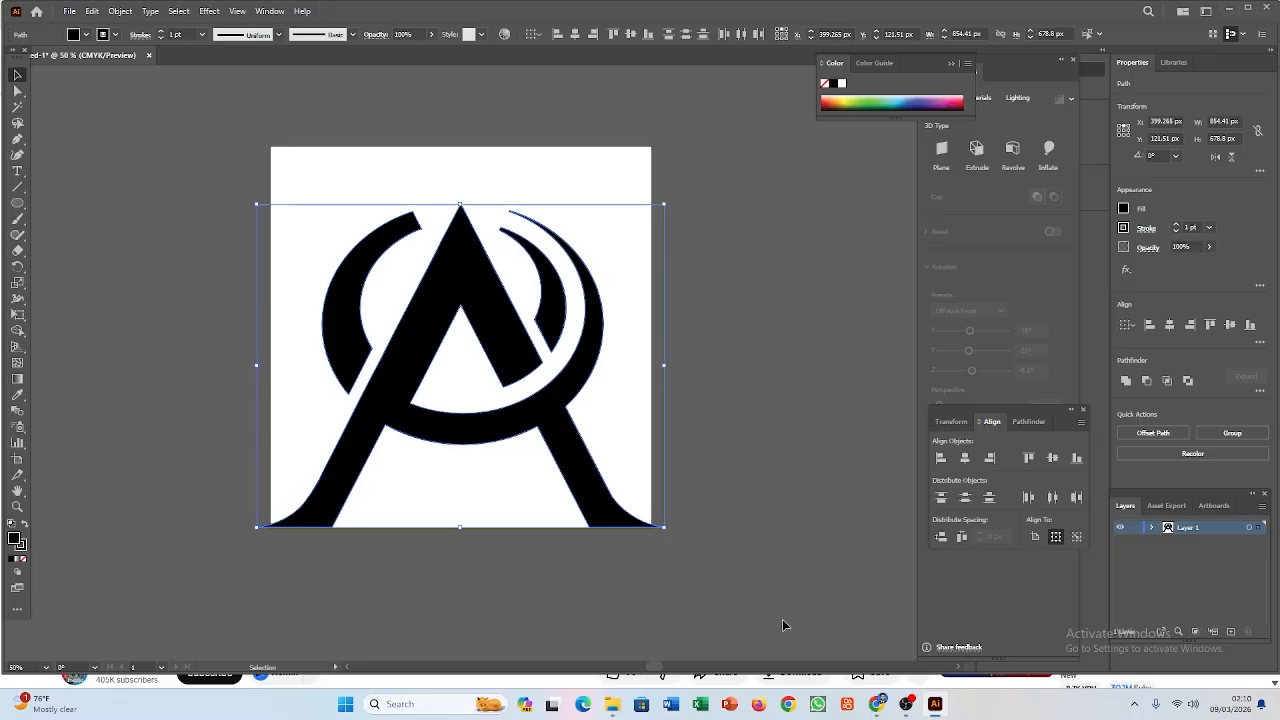
key("a")
key("v")
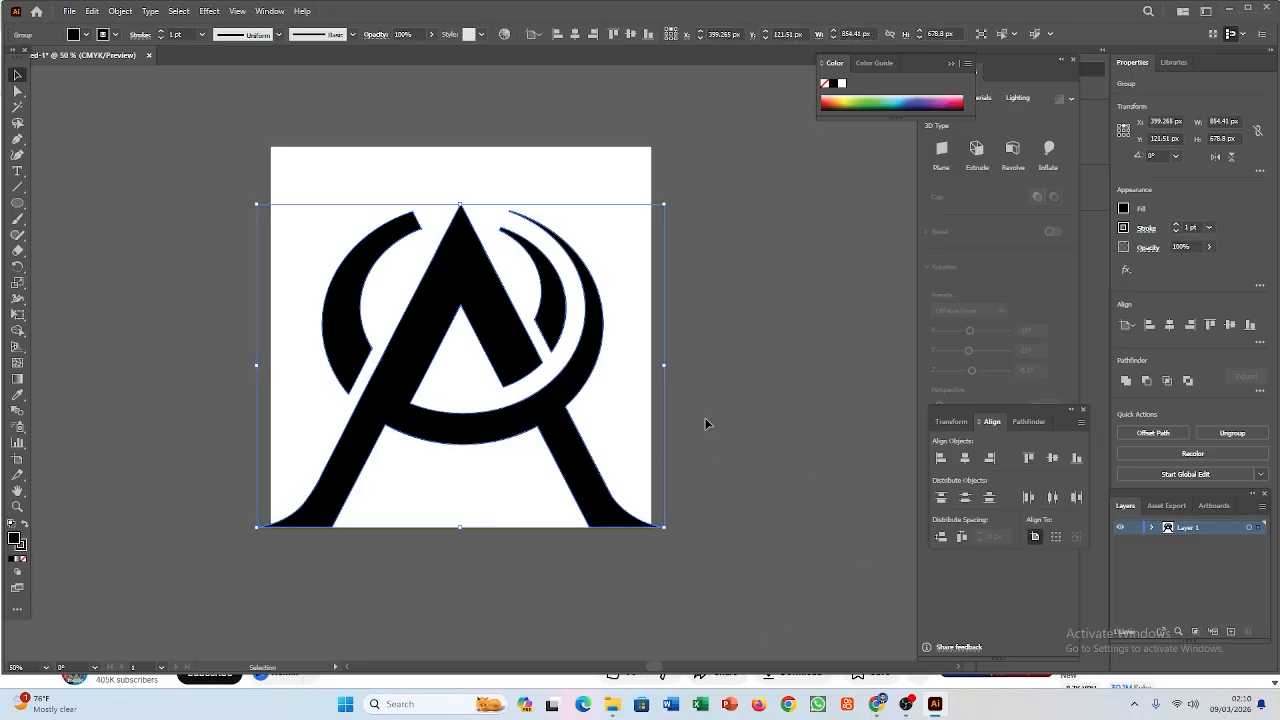
Step: Fill the grouped logo with the orange swatch and leave the group selected
left_click(877, 412)
left_click(550, 300)
left_click(1124, 208)
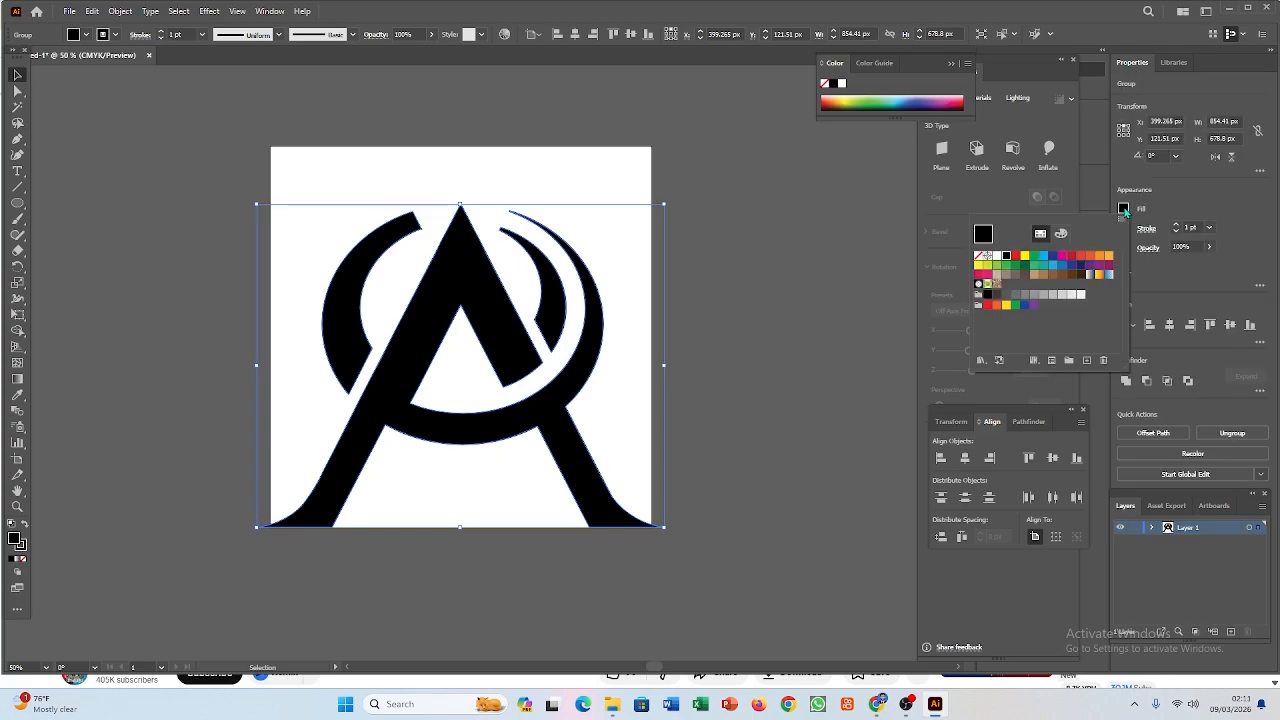
left_click(1089, 260)
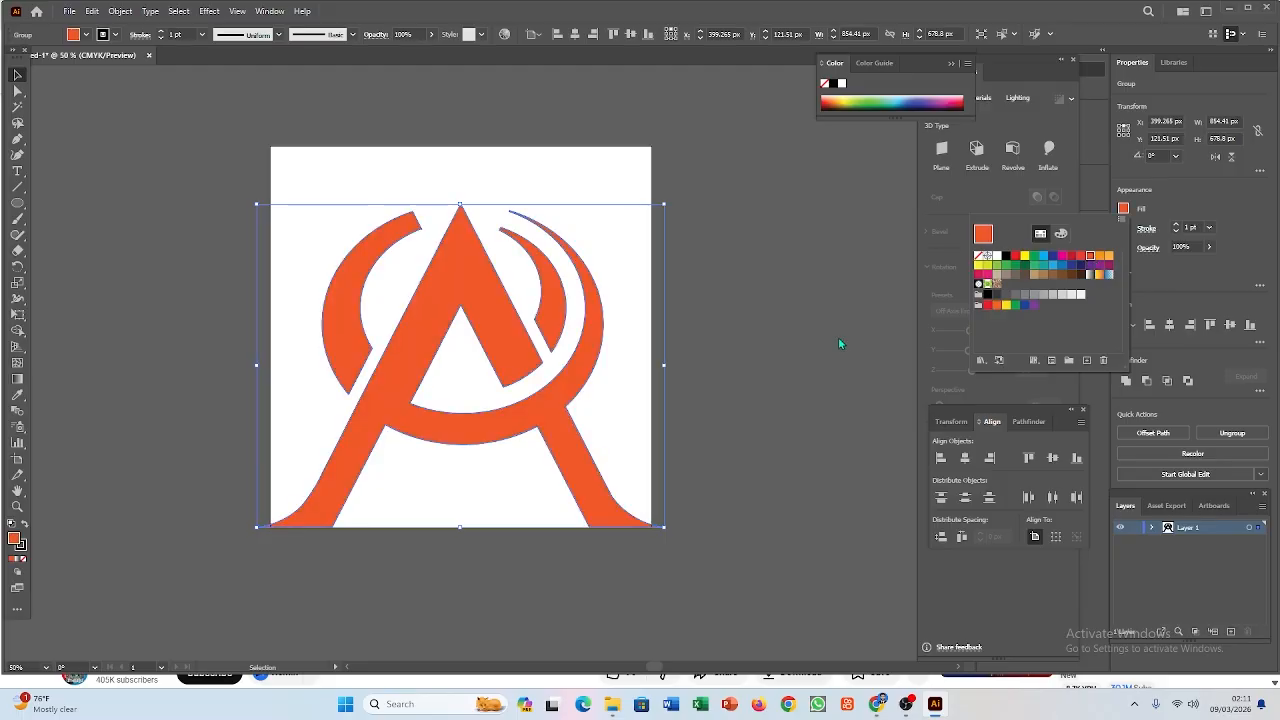
left_click(778, 352)
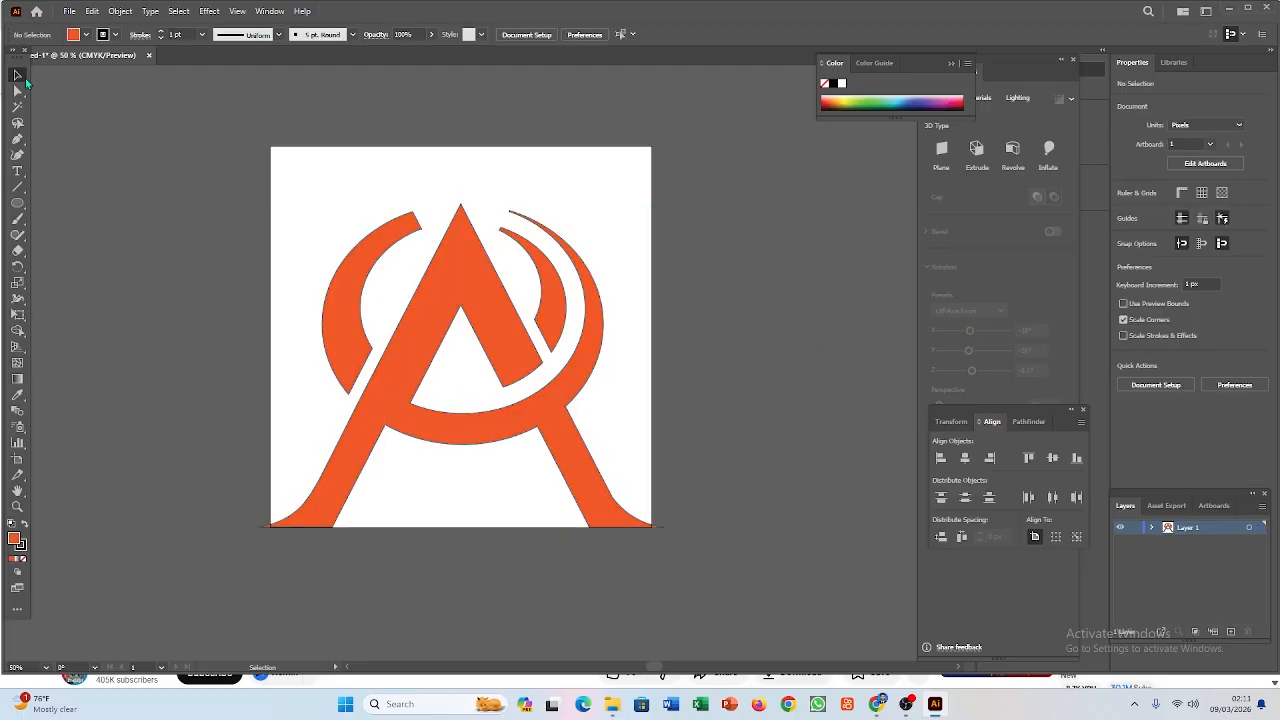
left_click(457, 294)
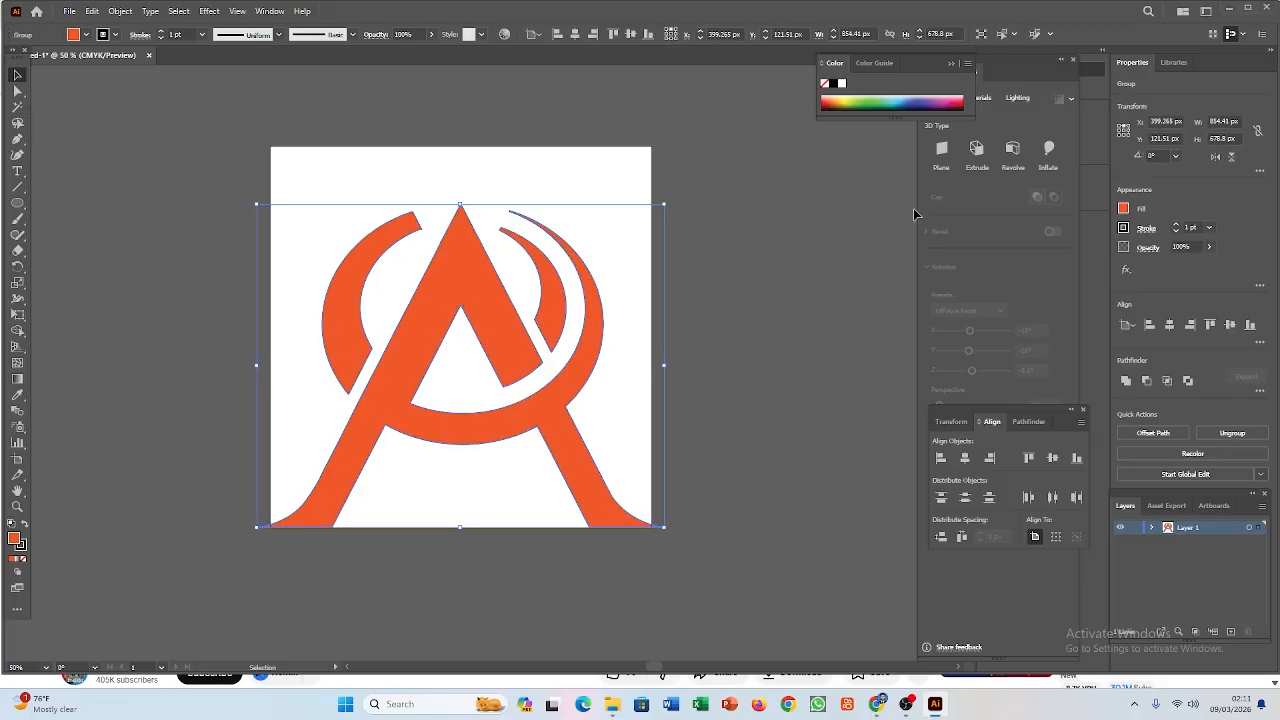
Step: Ungroup the logo so that its parts can be coloured separately, and clear the selection
key("a")
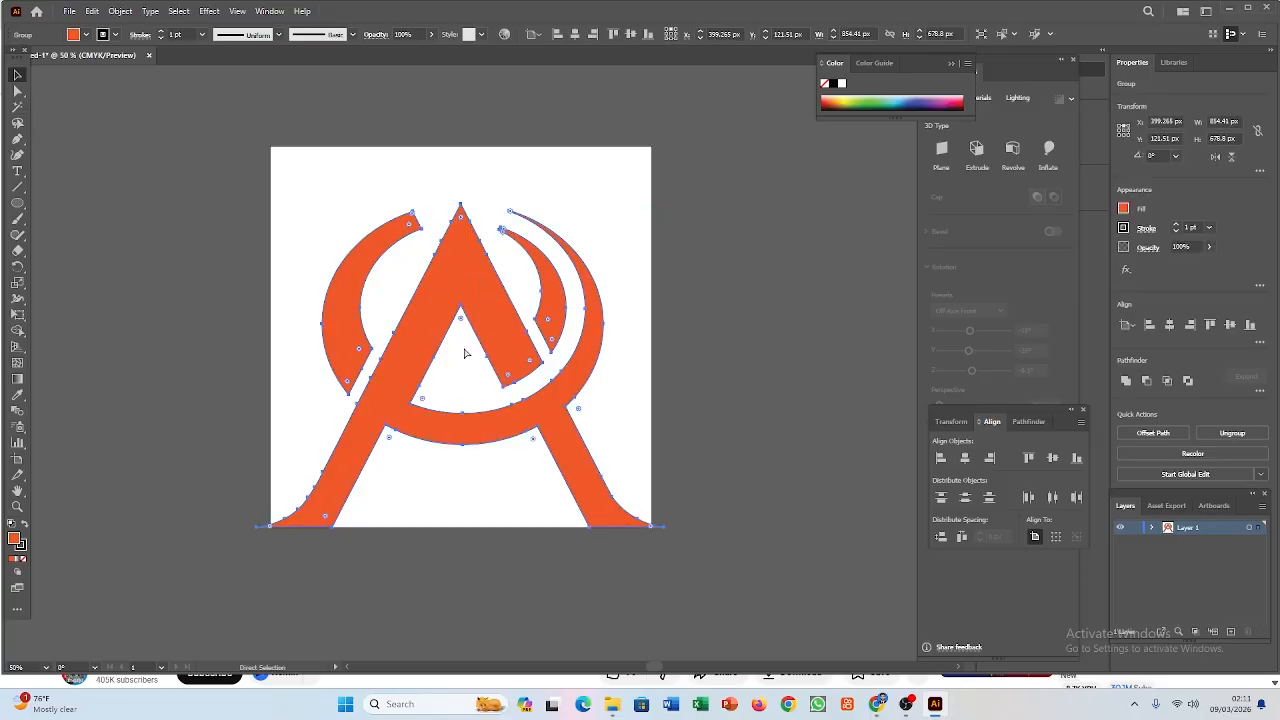
key("v")
right_click(488, 307)
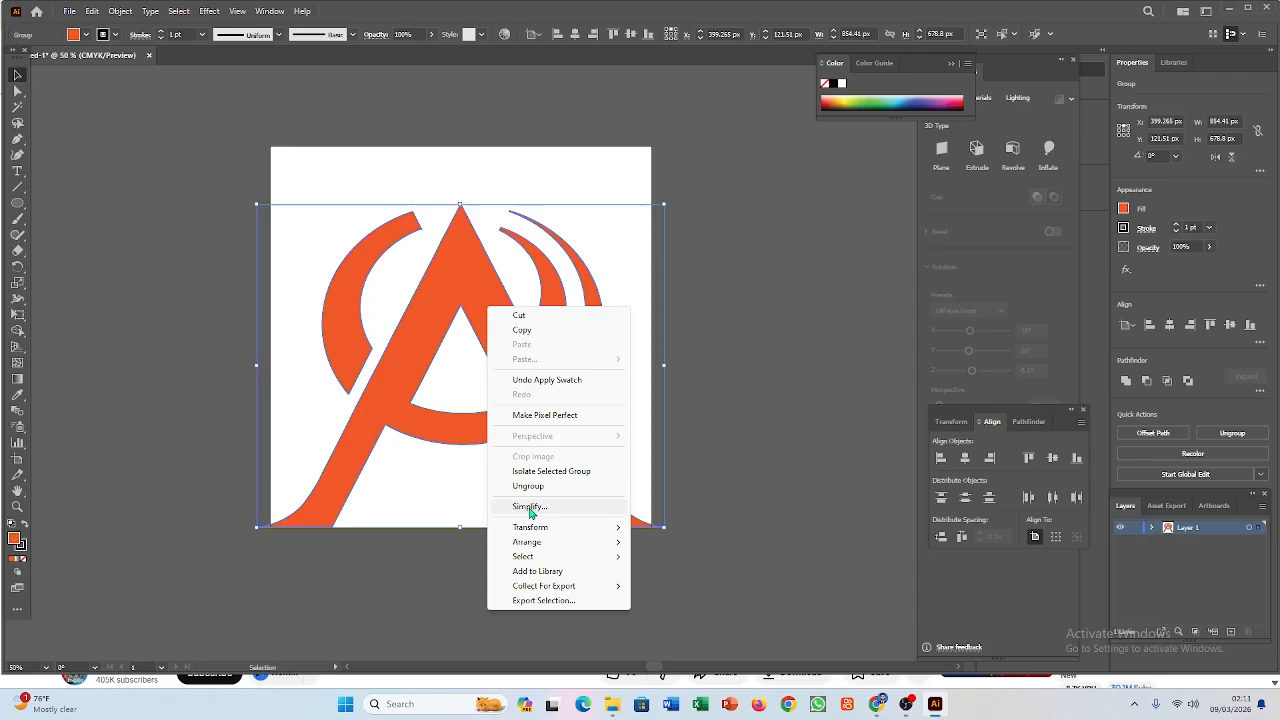
left_click(766, 443)
left_click(766, 443)
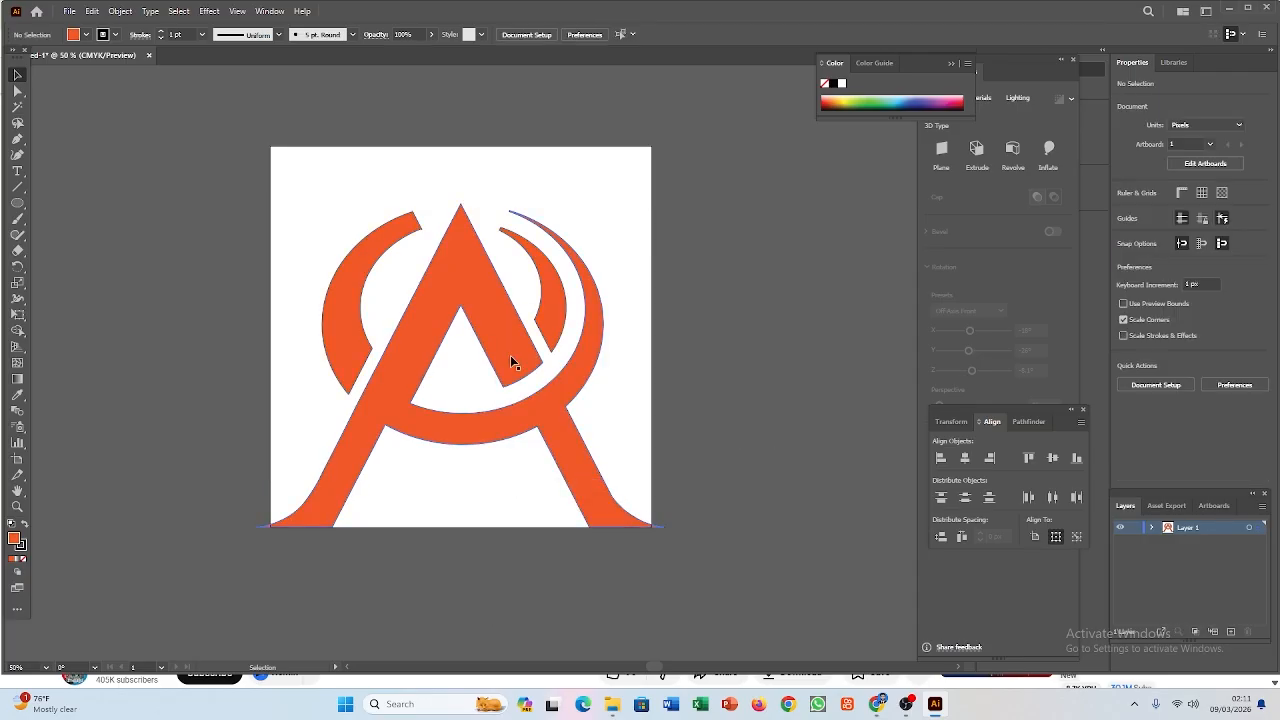
Step: Fill the main A shape with the lighter yellow-orange swatch and deselect it
left_click(511, 360)
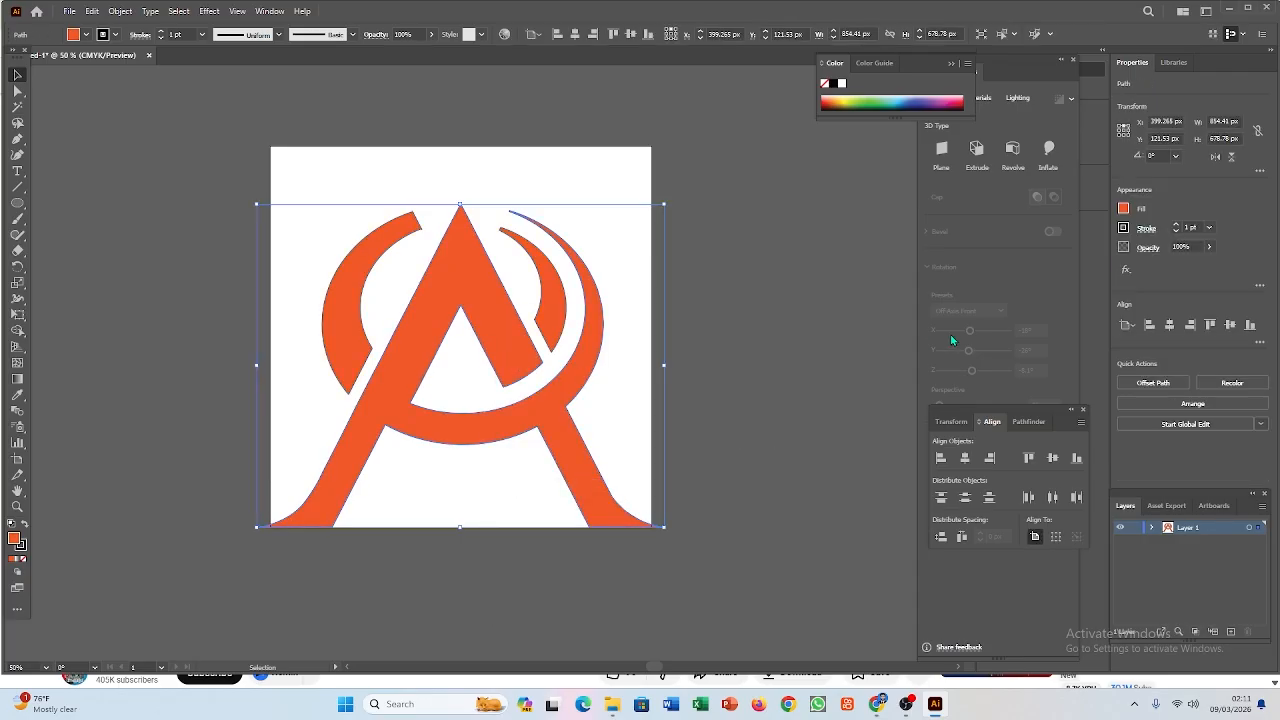
left_click(1124, 209)
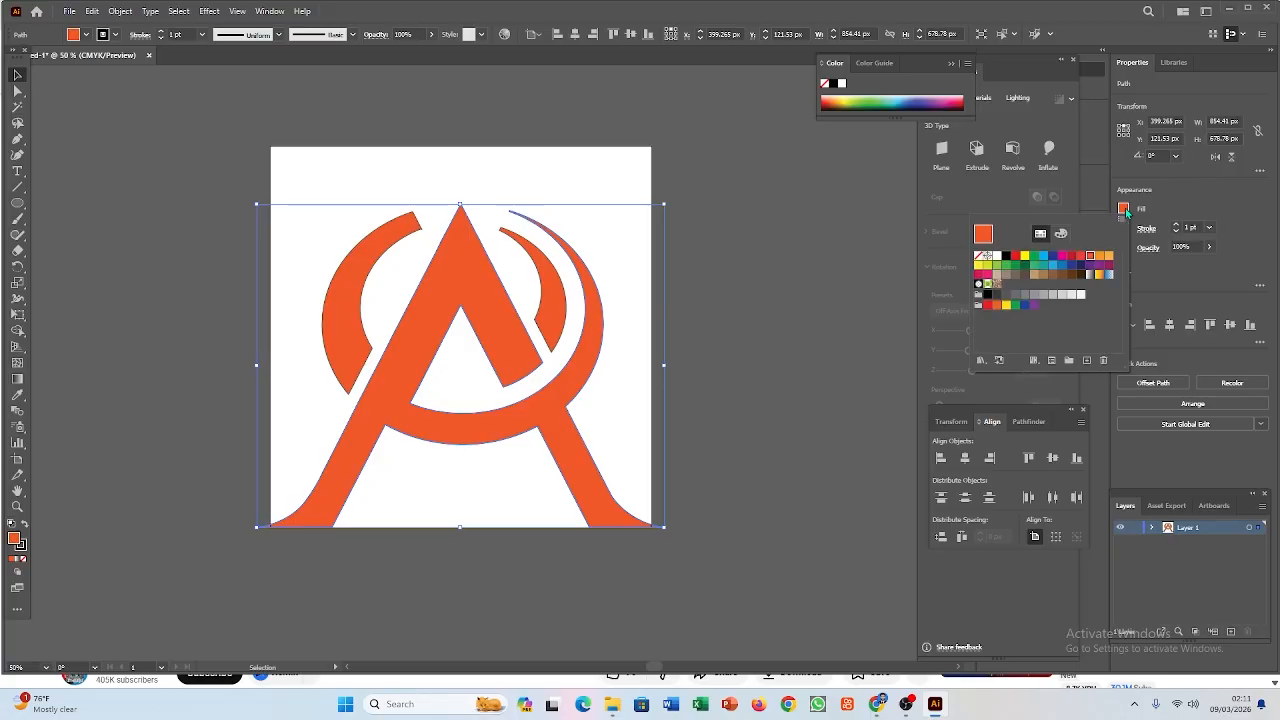
left_click(1096, 258)
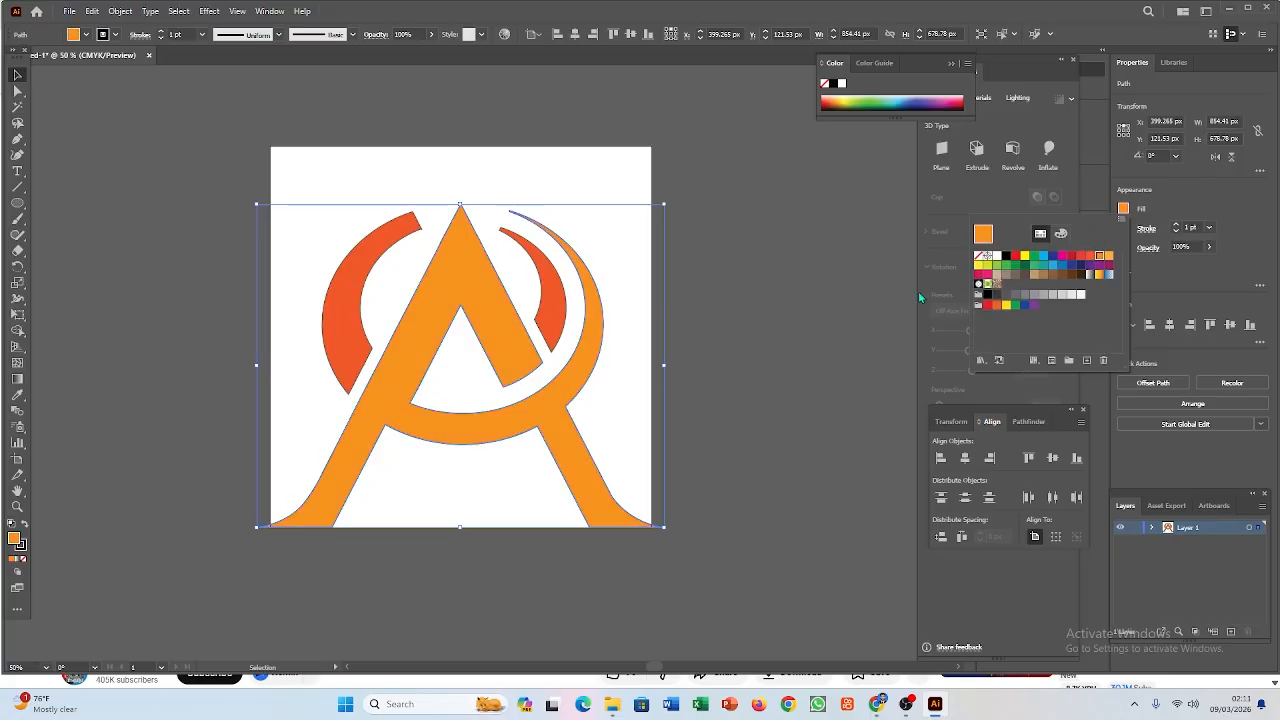
left_click(752, 412)
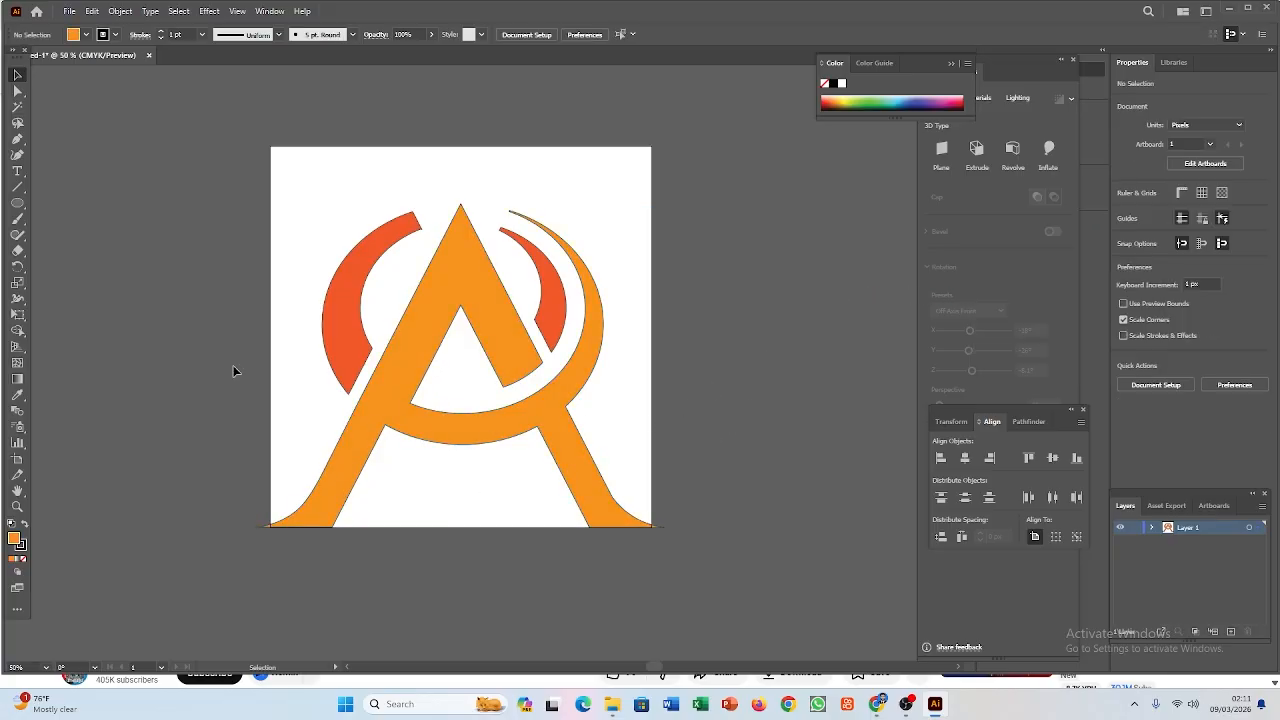
Step: Select both inner crescents beside the A, try red, teal, green and yellow fills, and settle on the light orange swatch
left_click(554, 295)
left_click(371, 305, "shift")
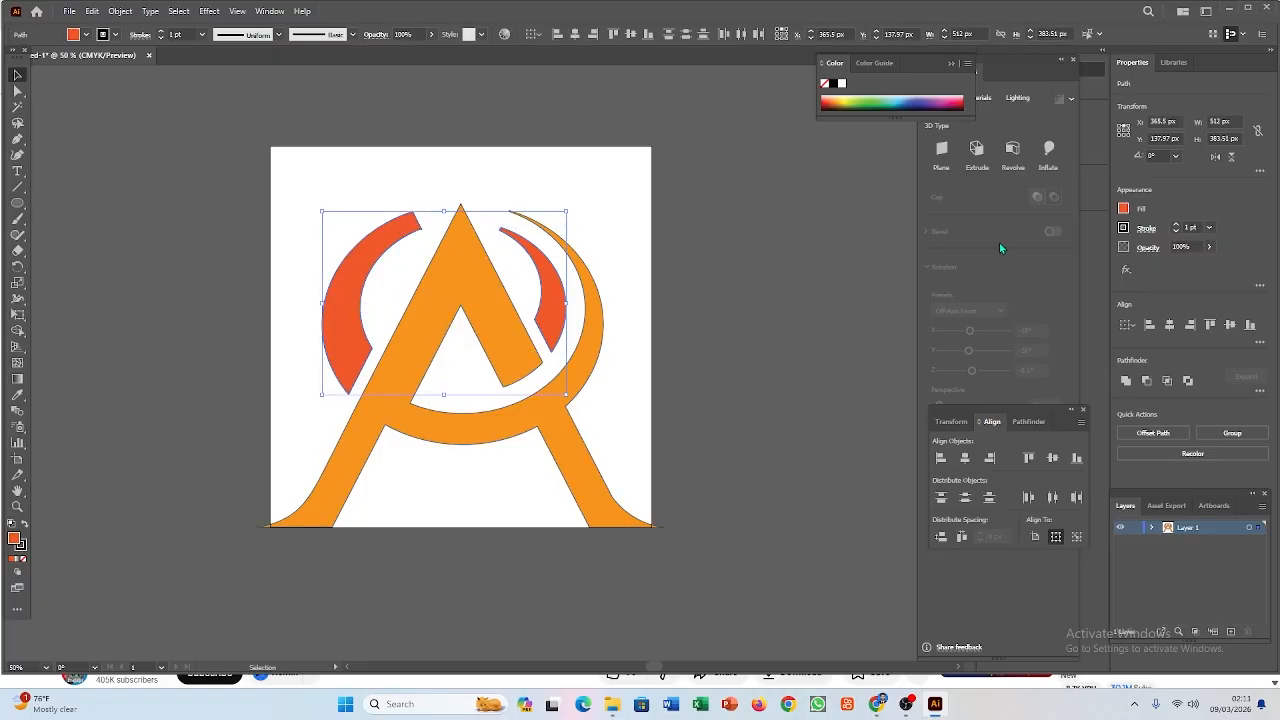
left_click(1123, 209)
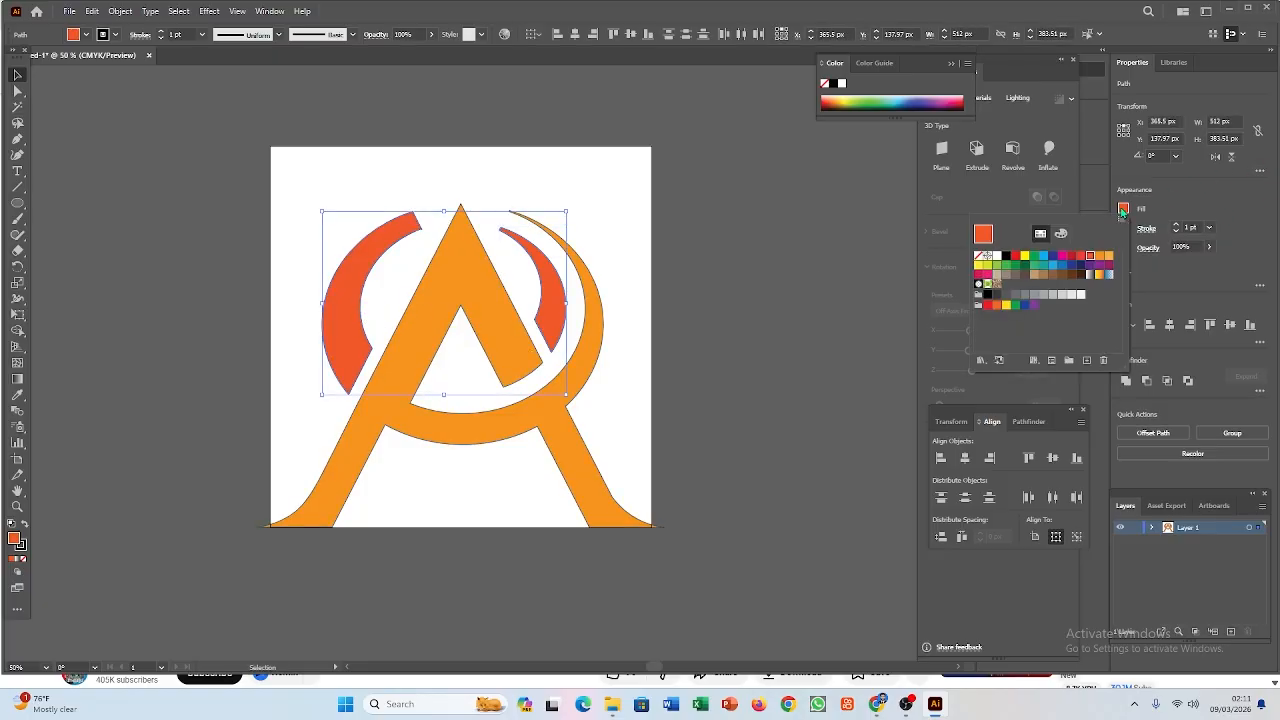
left_click(1070, 257)
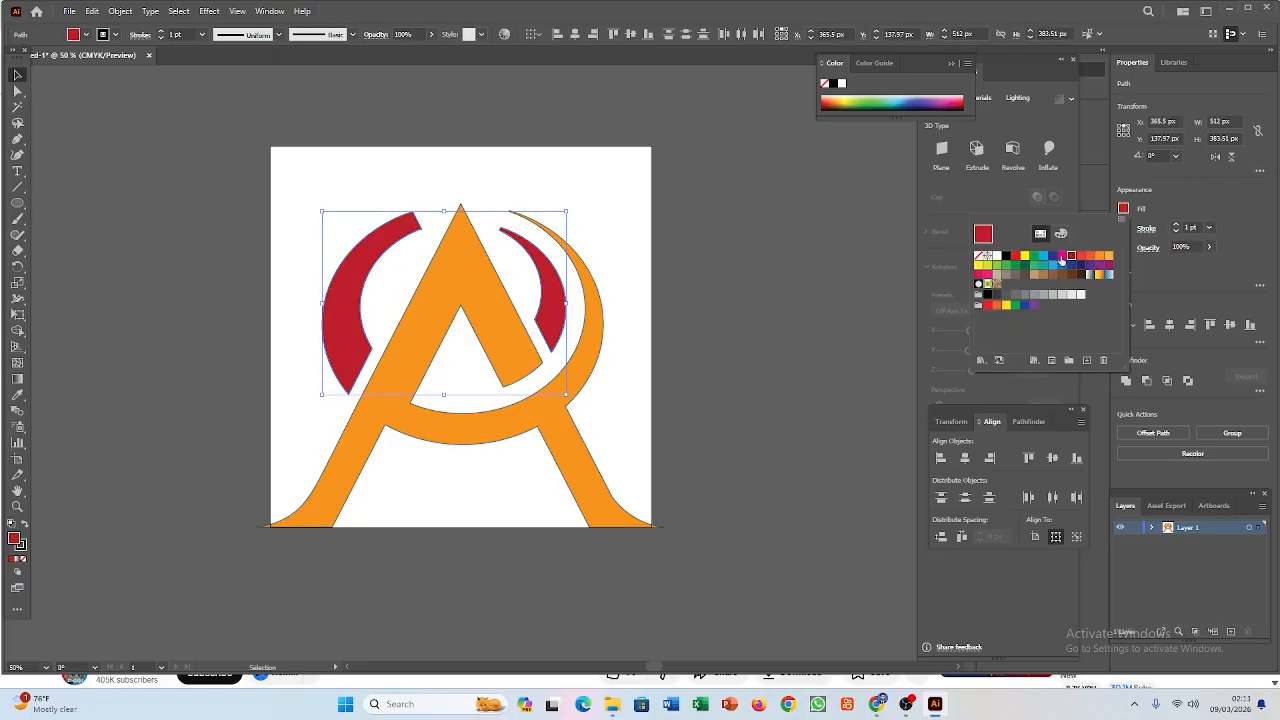
left_click(1062, 258)
left_click(1049, 266)
left_click(1038, 266)
left_click(1016, 266)
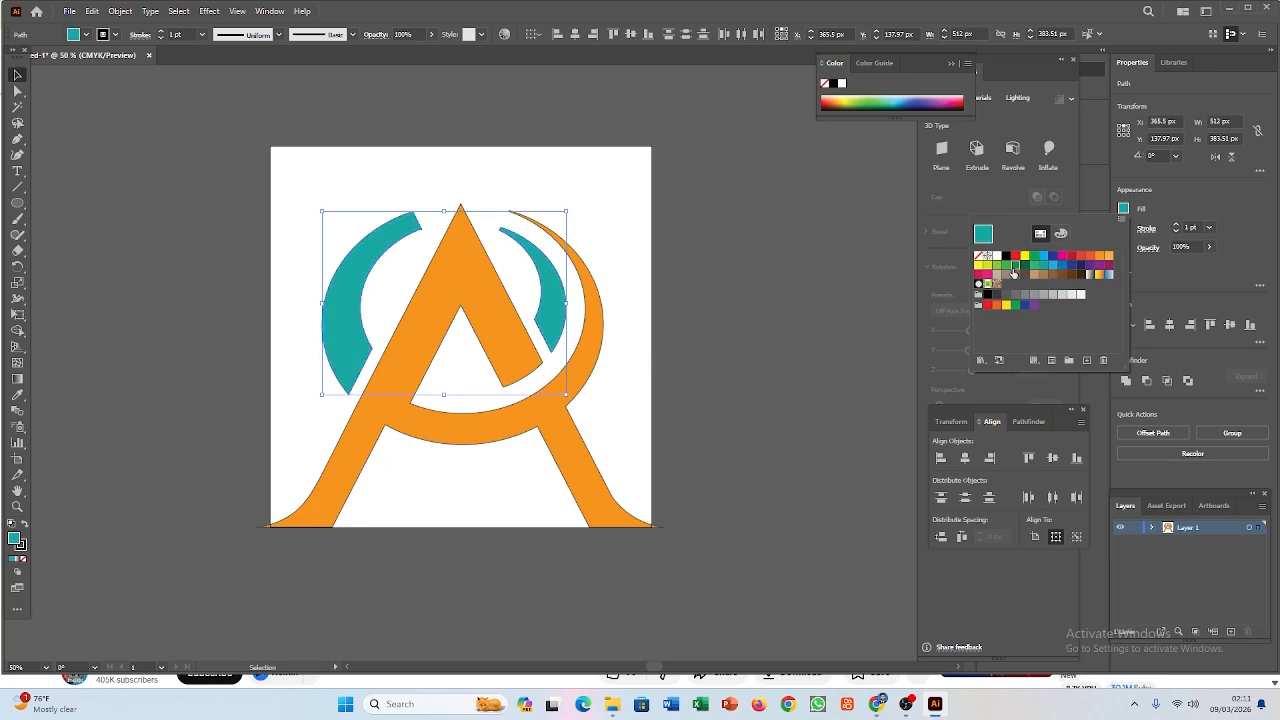
left_click(1024, 257)
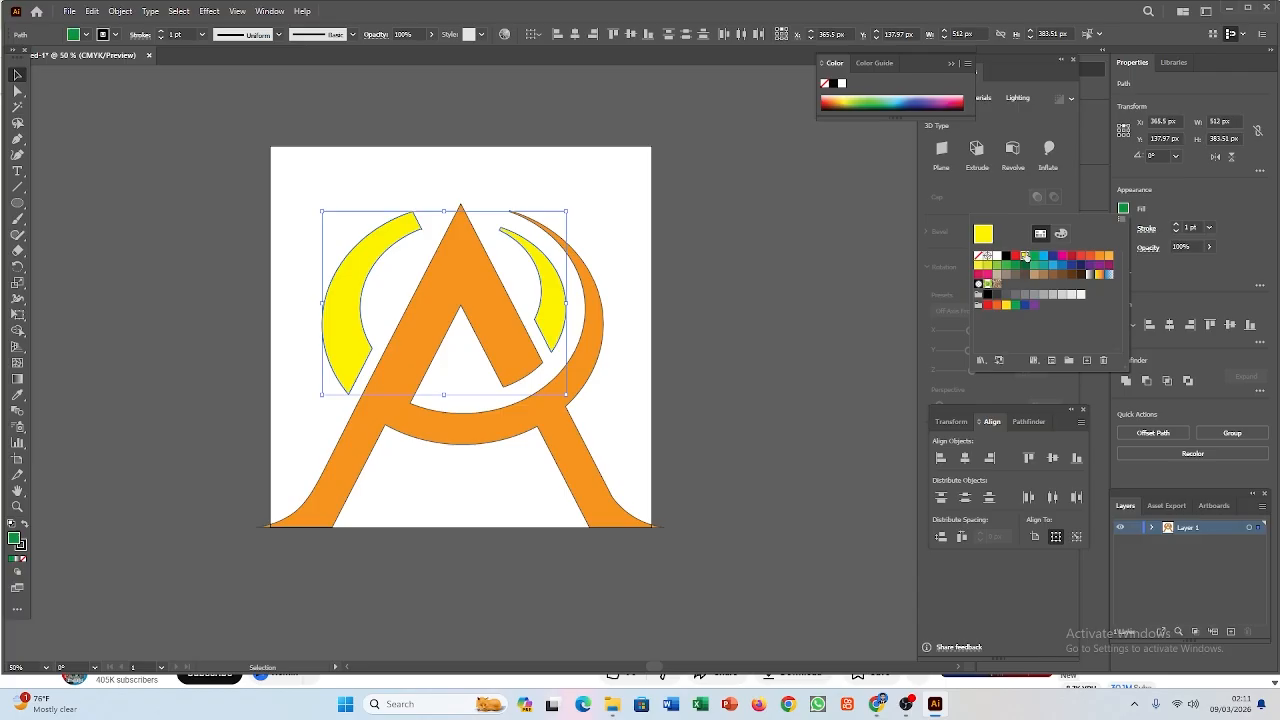
left_click(1092, 257)
left_click(1107, 259)
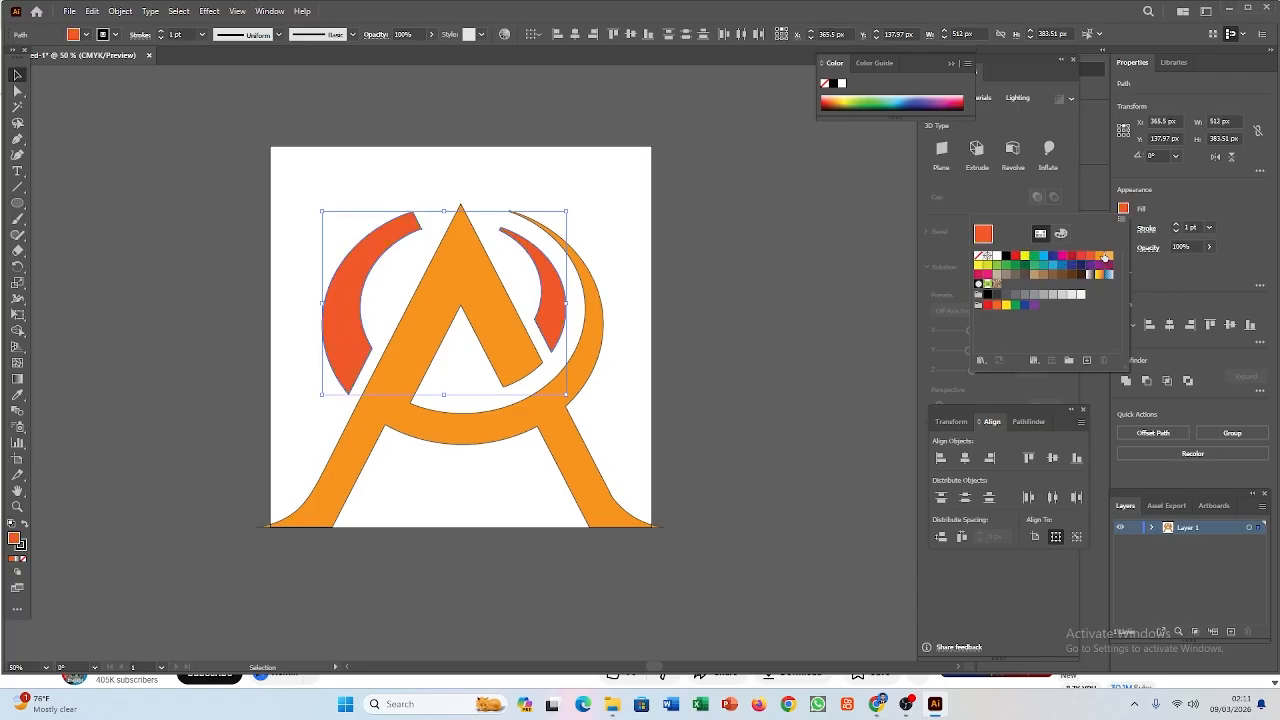
left_click(1103, 258)
left_click(1109, 259)
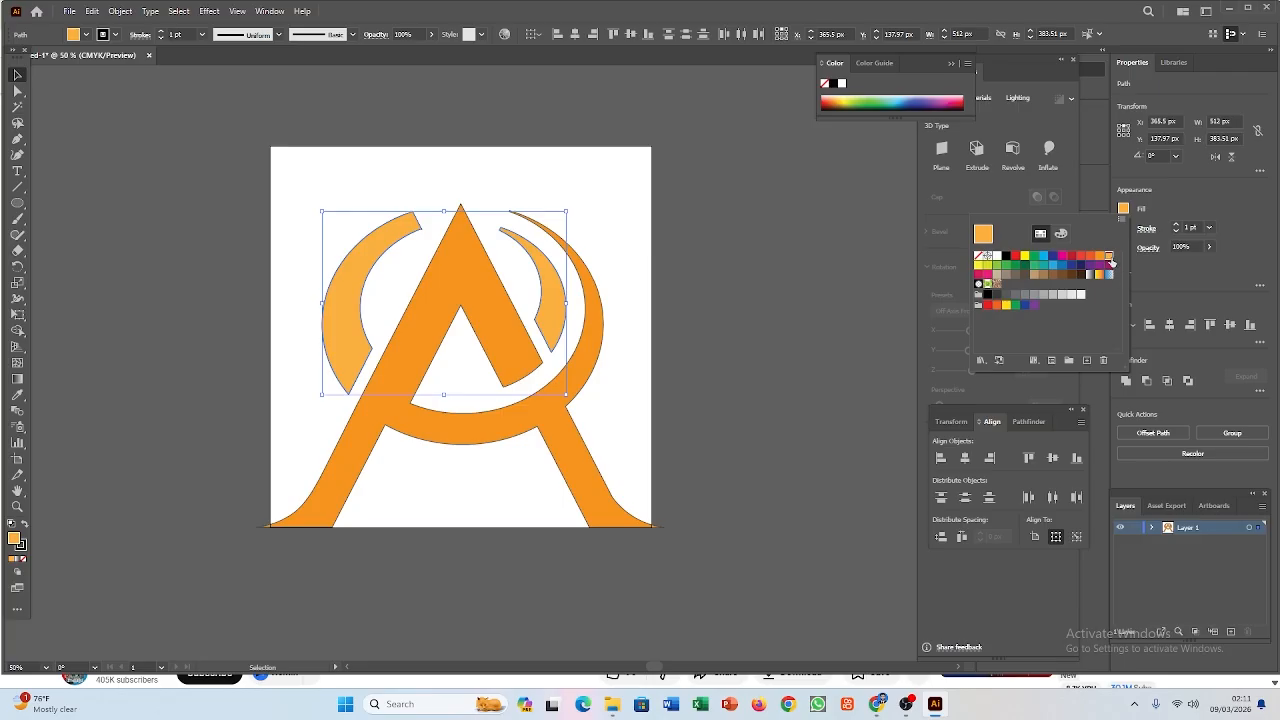
left_click(771, 343)
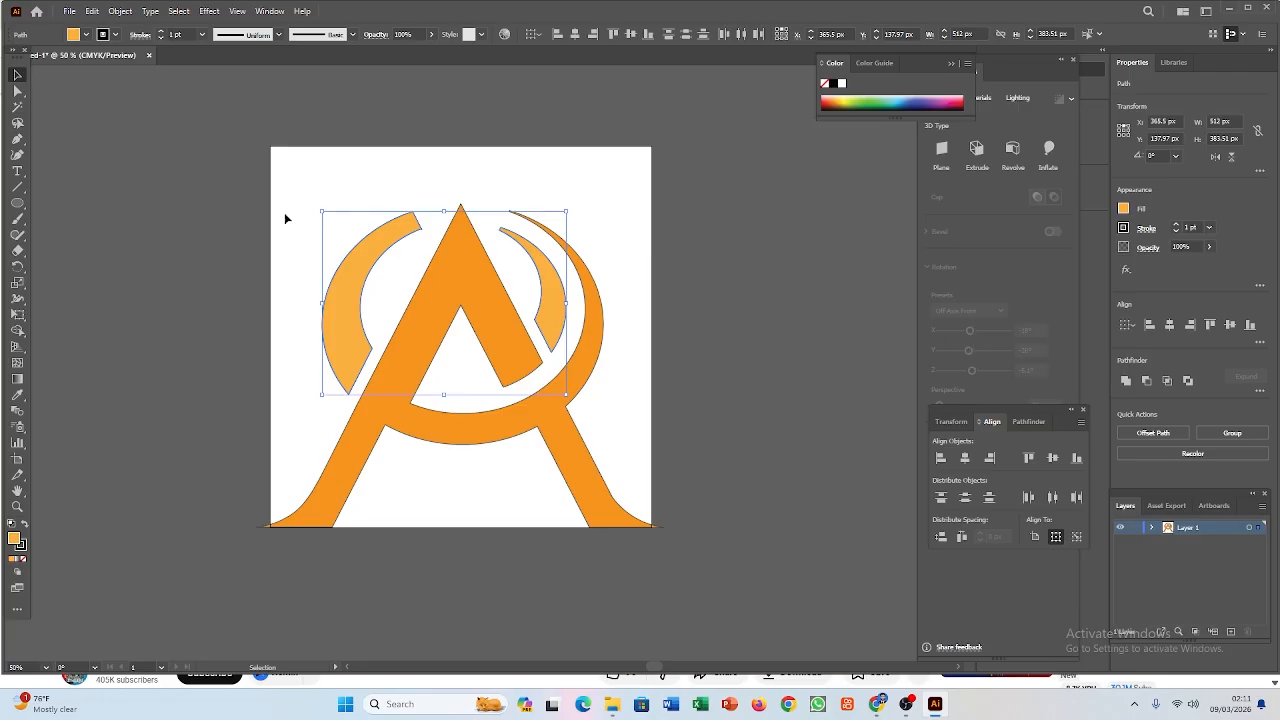
Step: Select all parts of the logo together and move them up so the feet sit above the artboard's lower edge
left_click(536, 329)
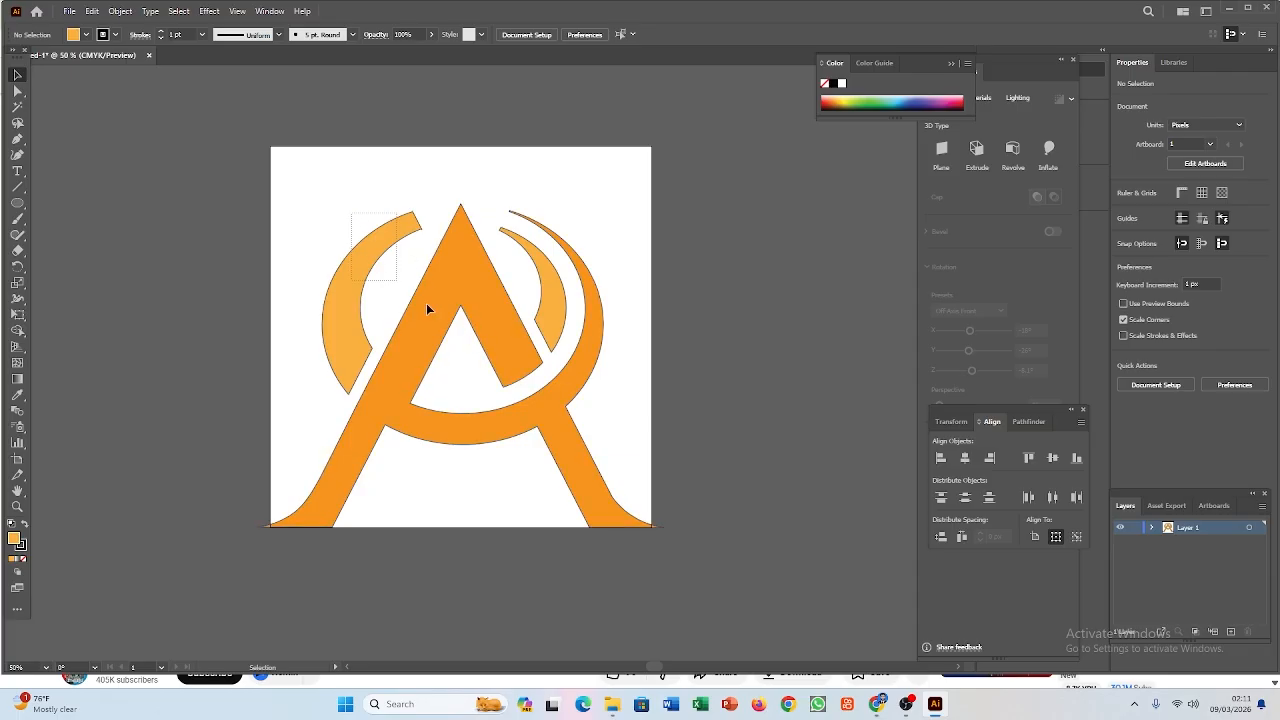
left_click(585, 401)
left_click(734, 392)
left_click_drag(329, 227, 604, 412)
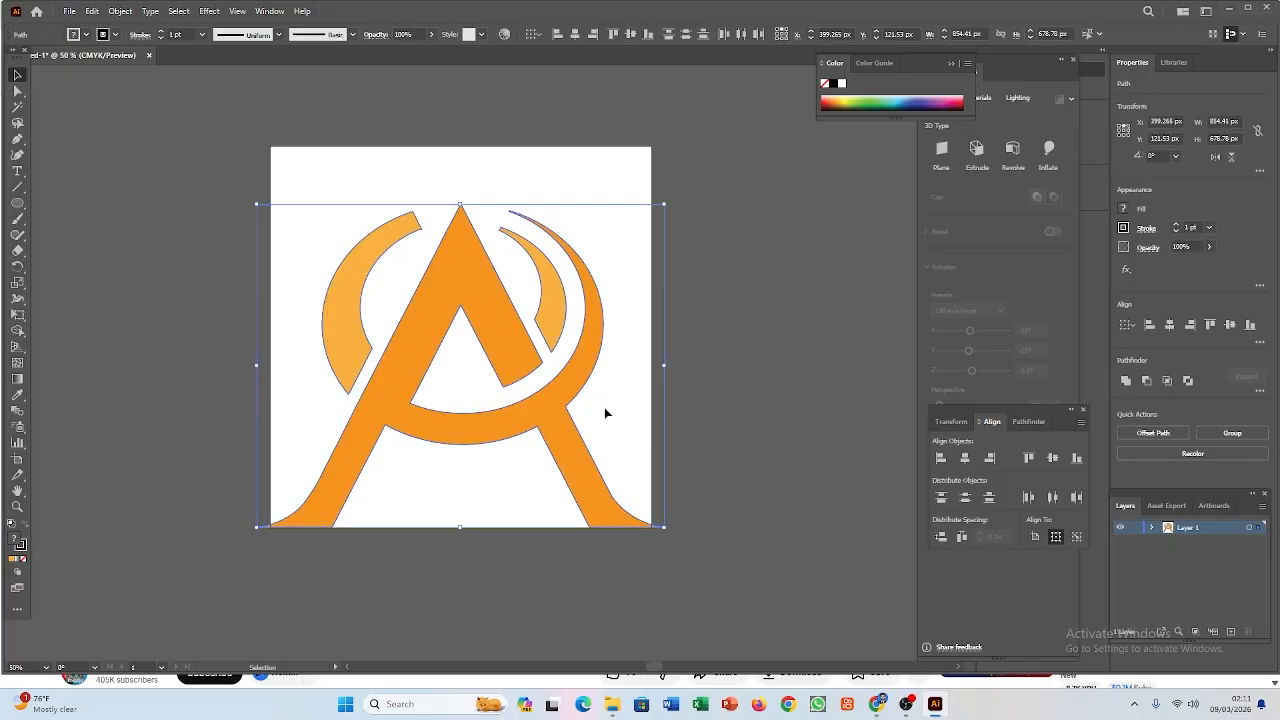
left_click_drag(528, 371, 535, 325)
left_click(763, 396)
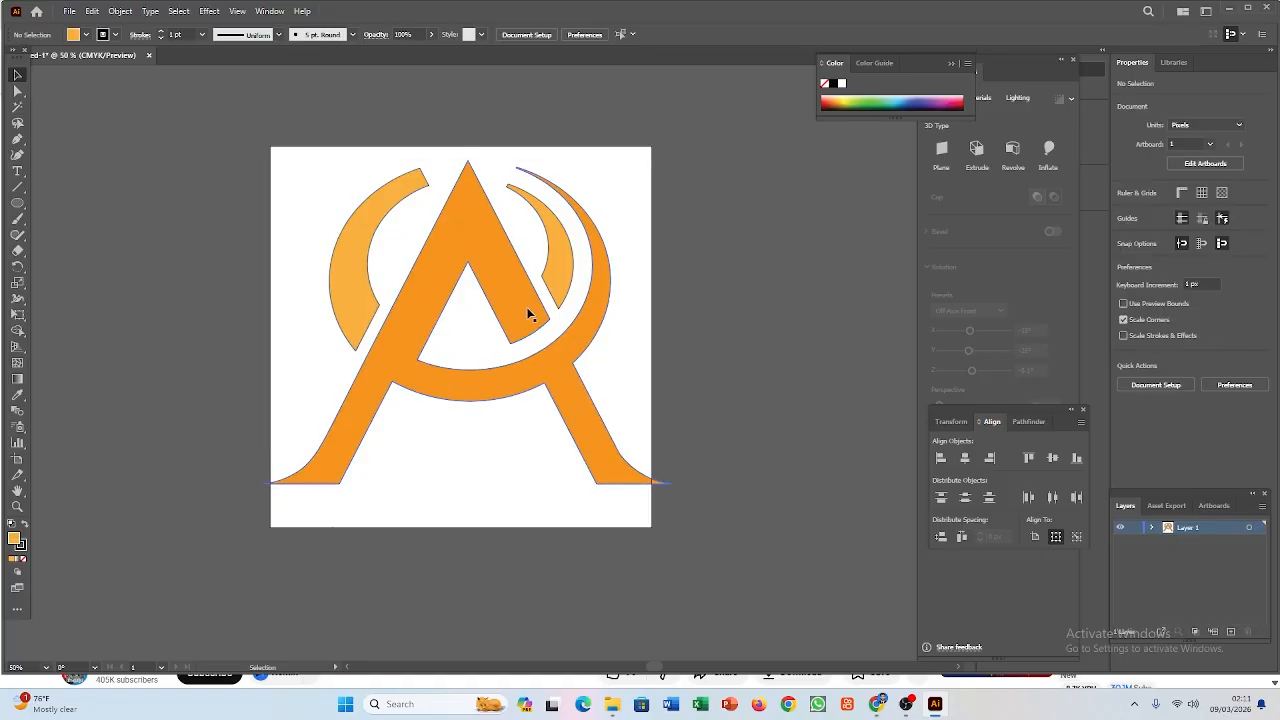
left_click(669, 483)
left_click(699, 439)
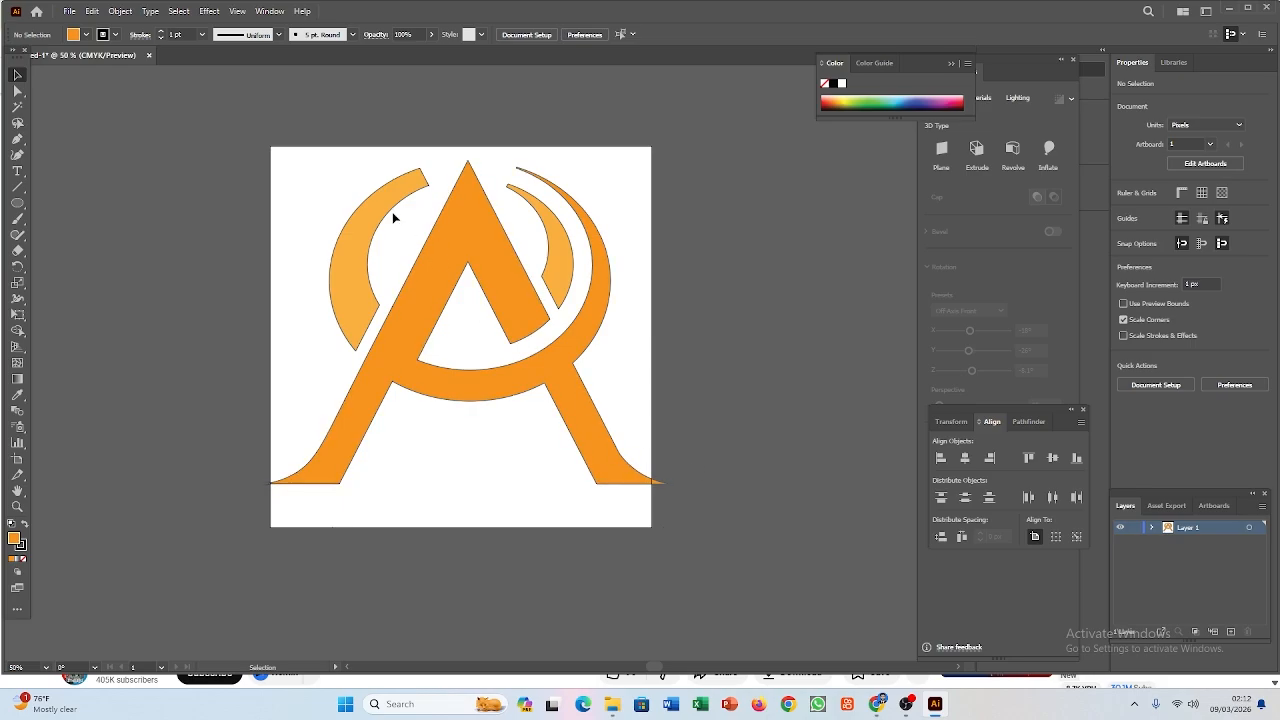
Step: Select the whole logo and scale it down proportionally around its centre to about 699 × 556 px
left_click(590, 368)
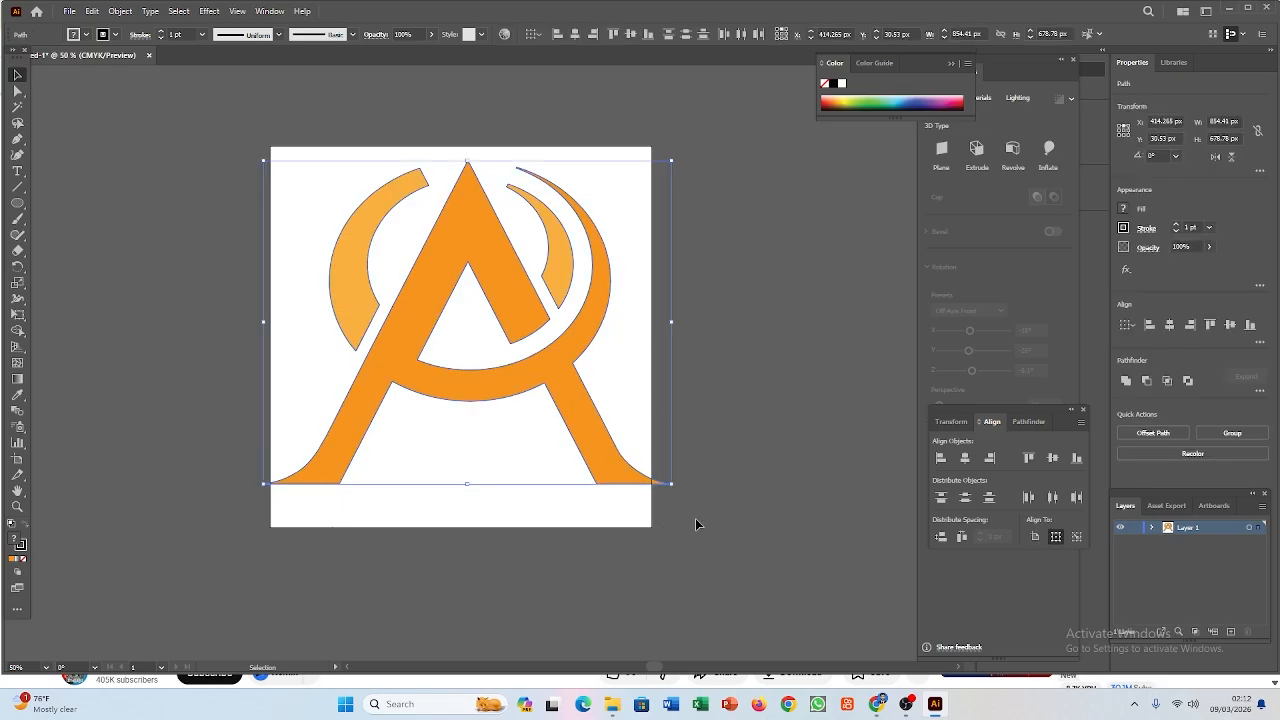
left_click_drag(673, 485, 634, 477)
left_click(817, 446)
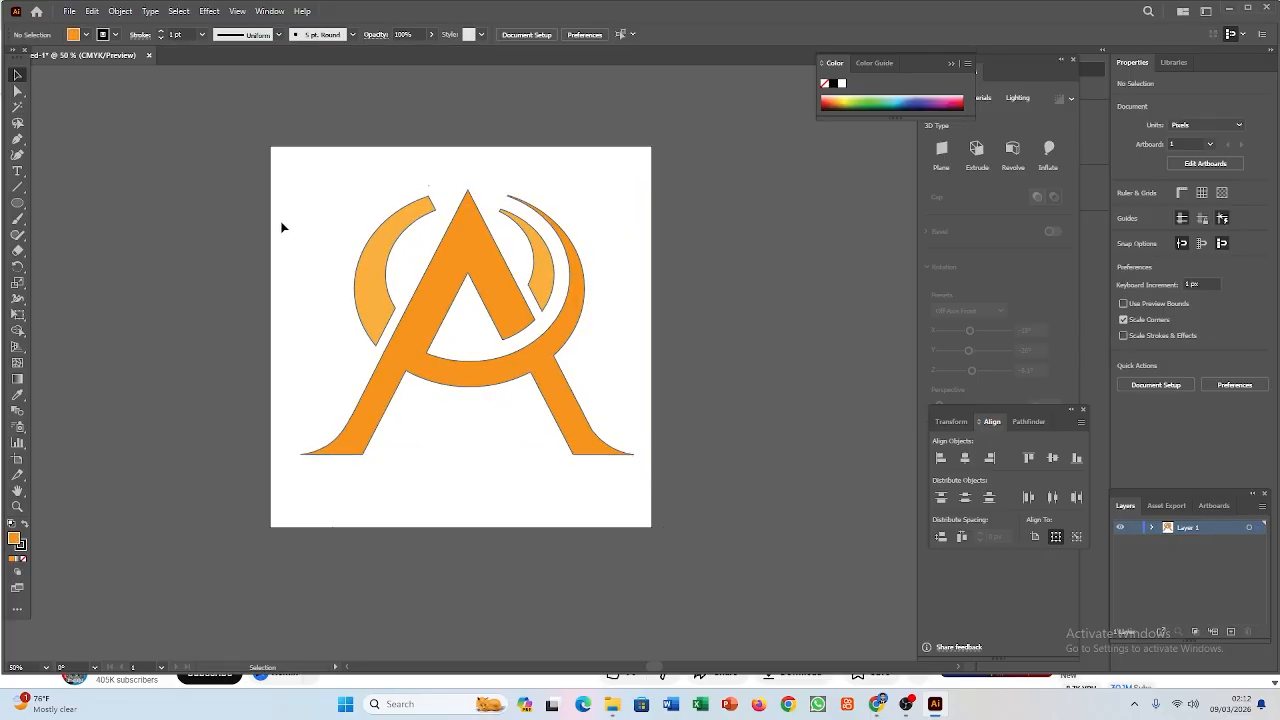
Step: Group all parts of the logo and shift it slightly down and left towards the artboard's centre
left_click_drag(312, 221, 633, 401)
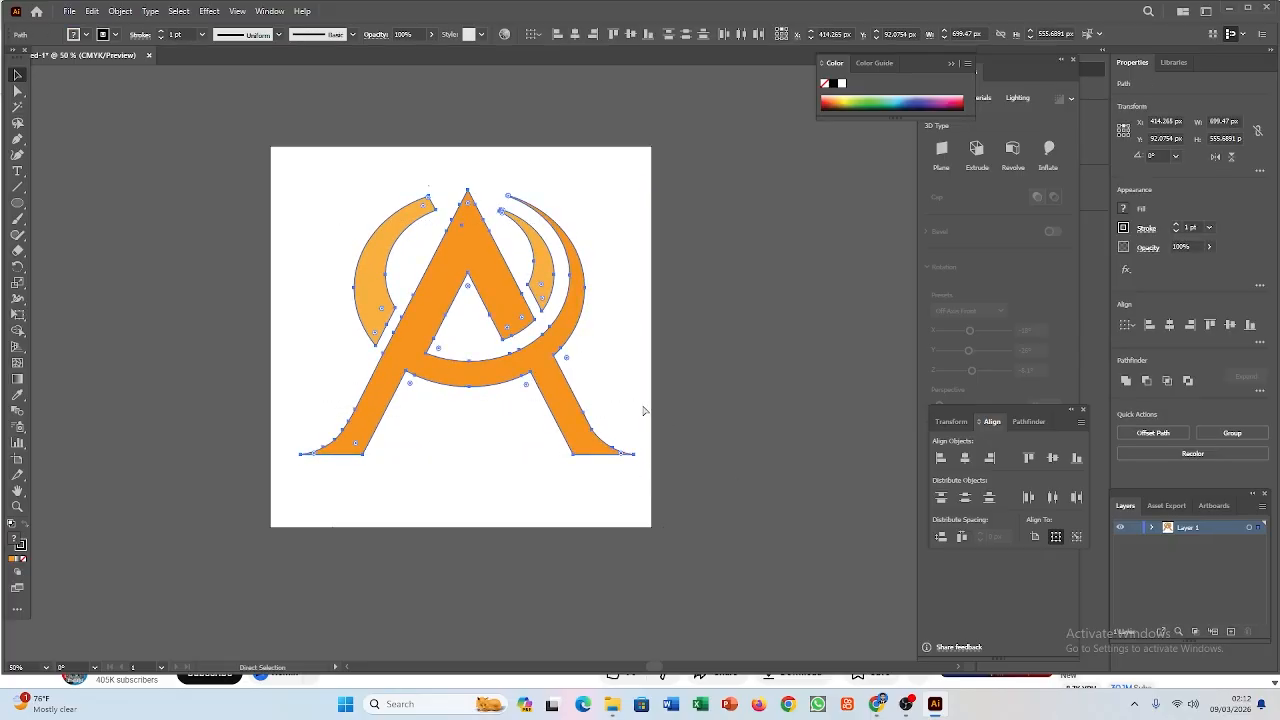
key("ctrl+g")
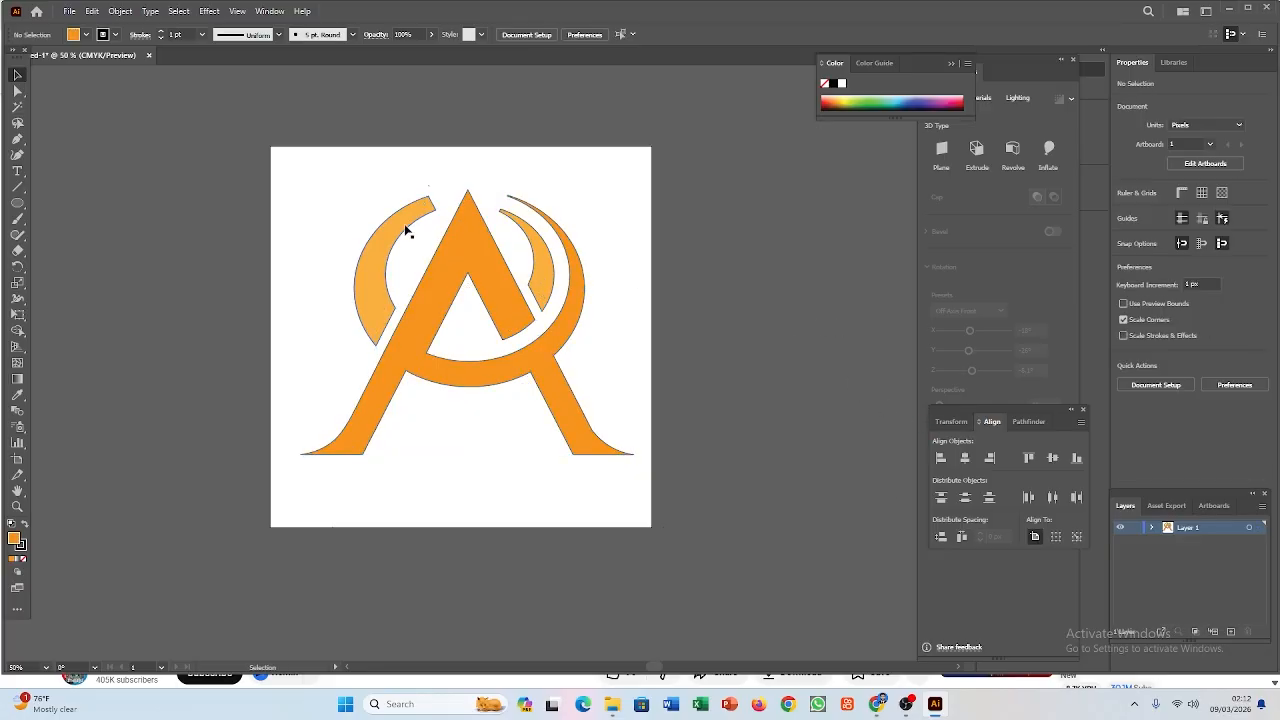
left_click_drag(326, 216, 544, 357)
left_click(715, 291)
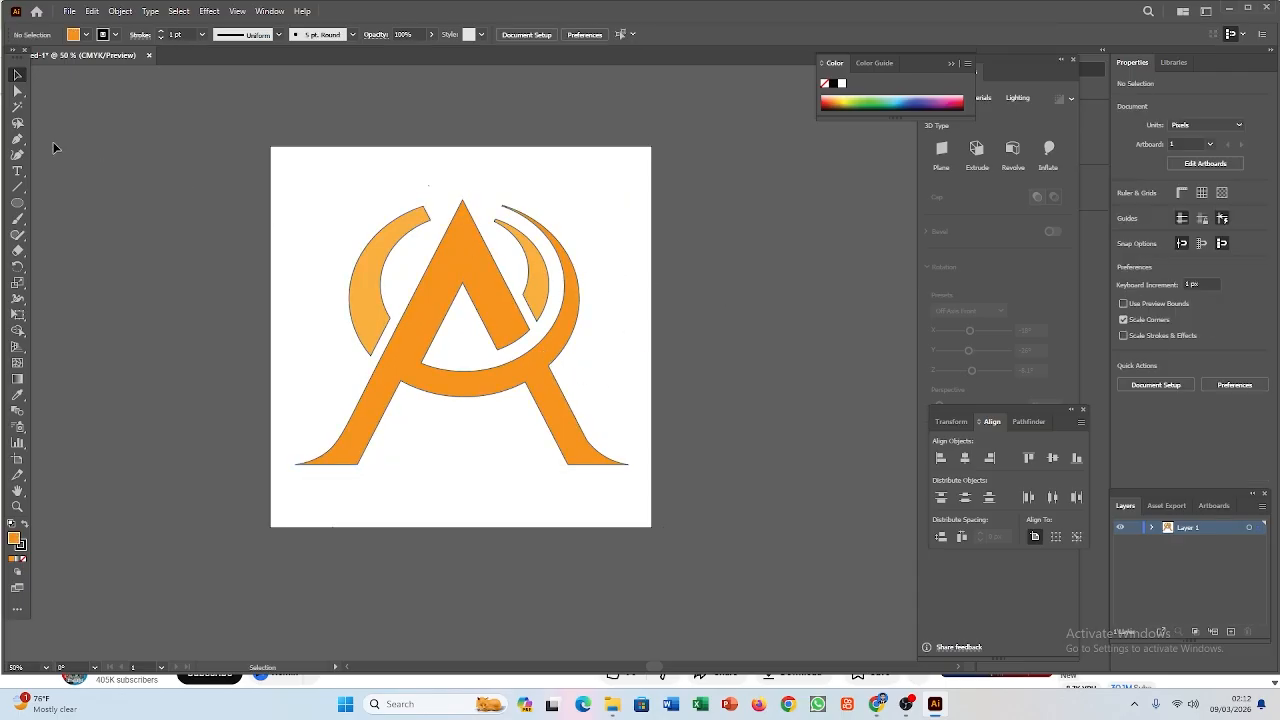
Step: Draw a rectangle of about 801 × 801 px that covers the entire artboard
left_click(17, 203)
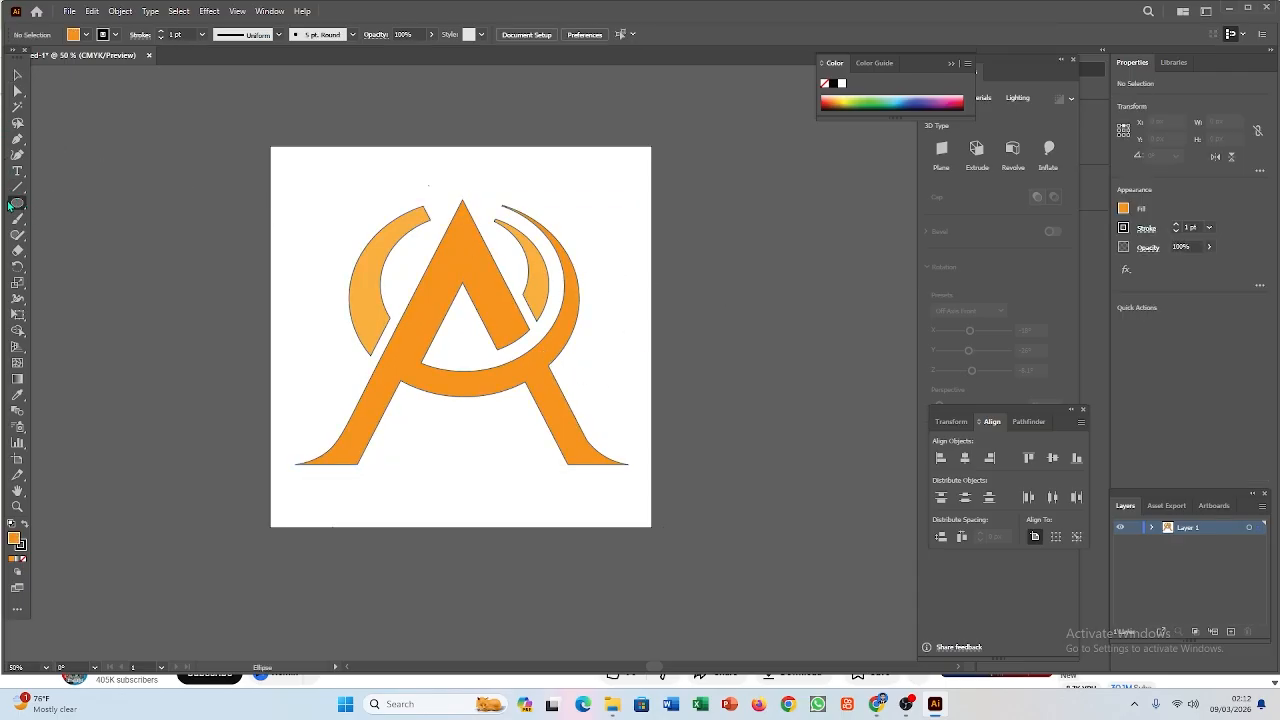
left_click(17, 203)
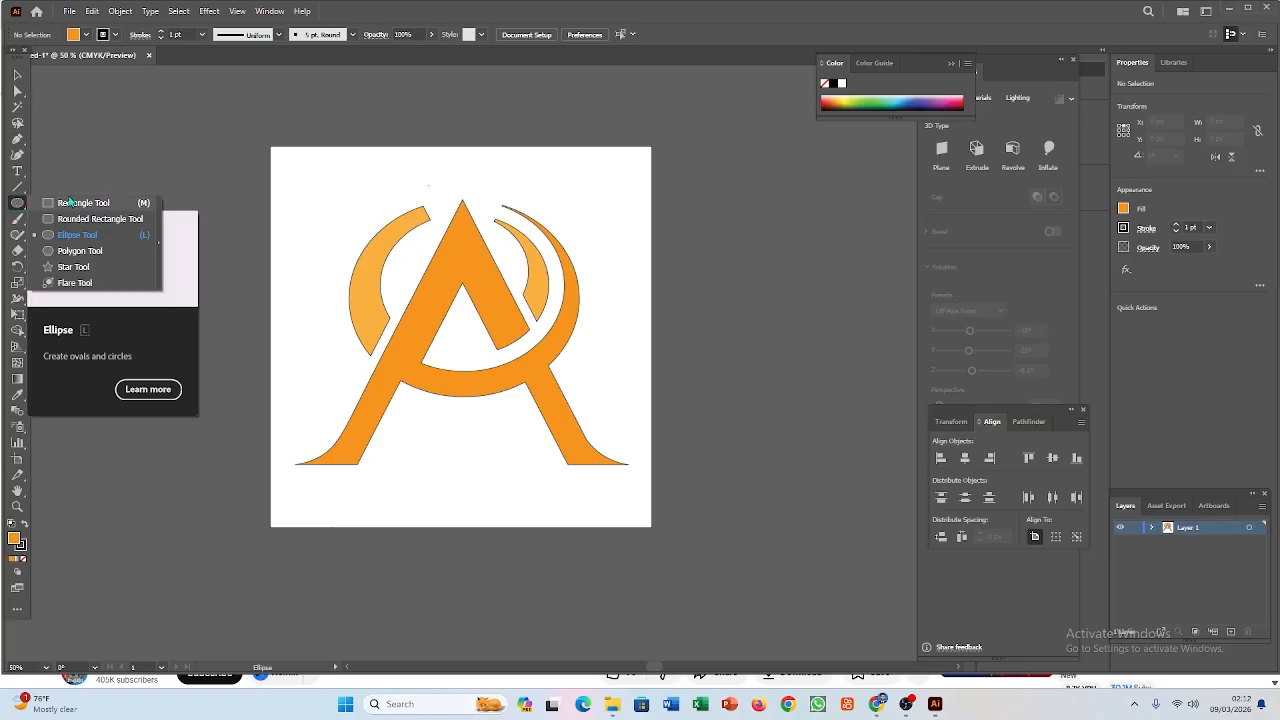
left_click(70, 202)
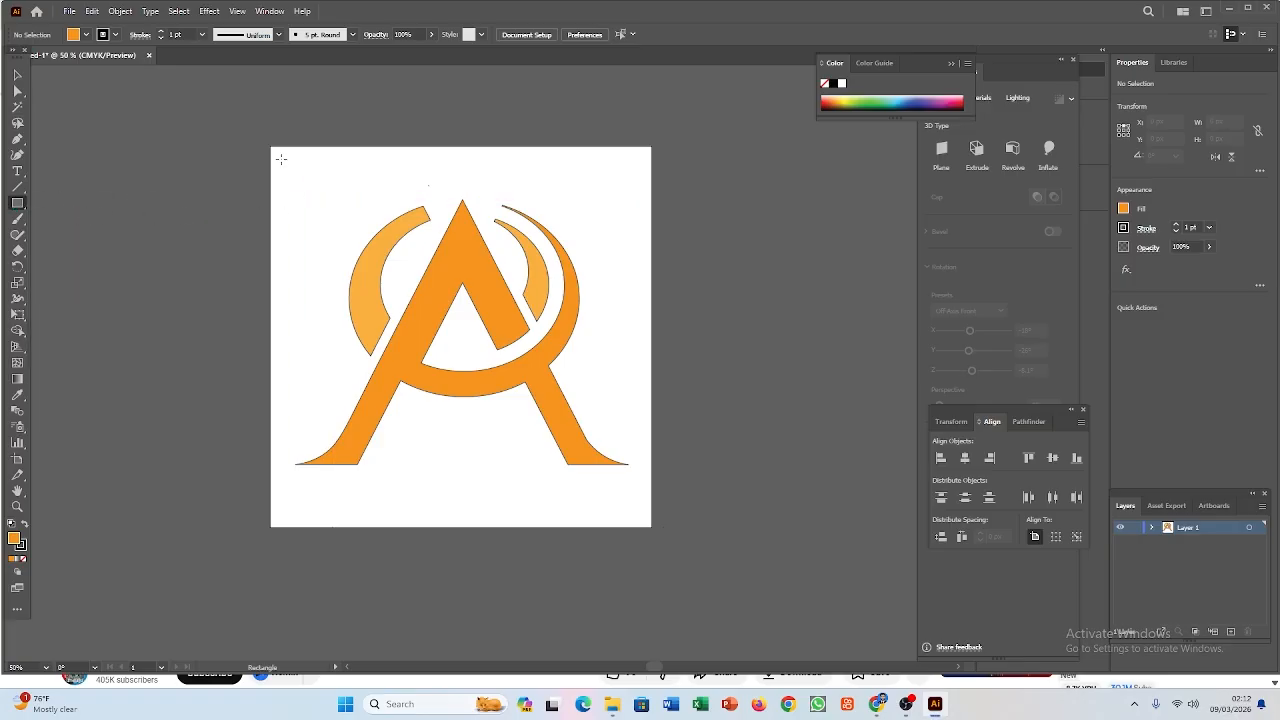
mouse_move(271, 147)
left_mouse_down()
mouse_move(580, 480)
mouse_move(641, 501)
mouse_move(652, 527)
left_mouse_up()
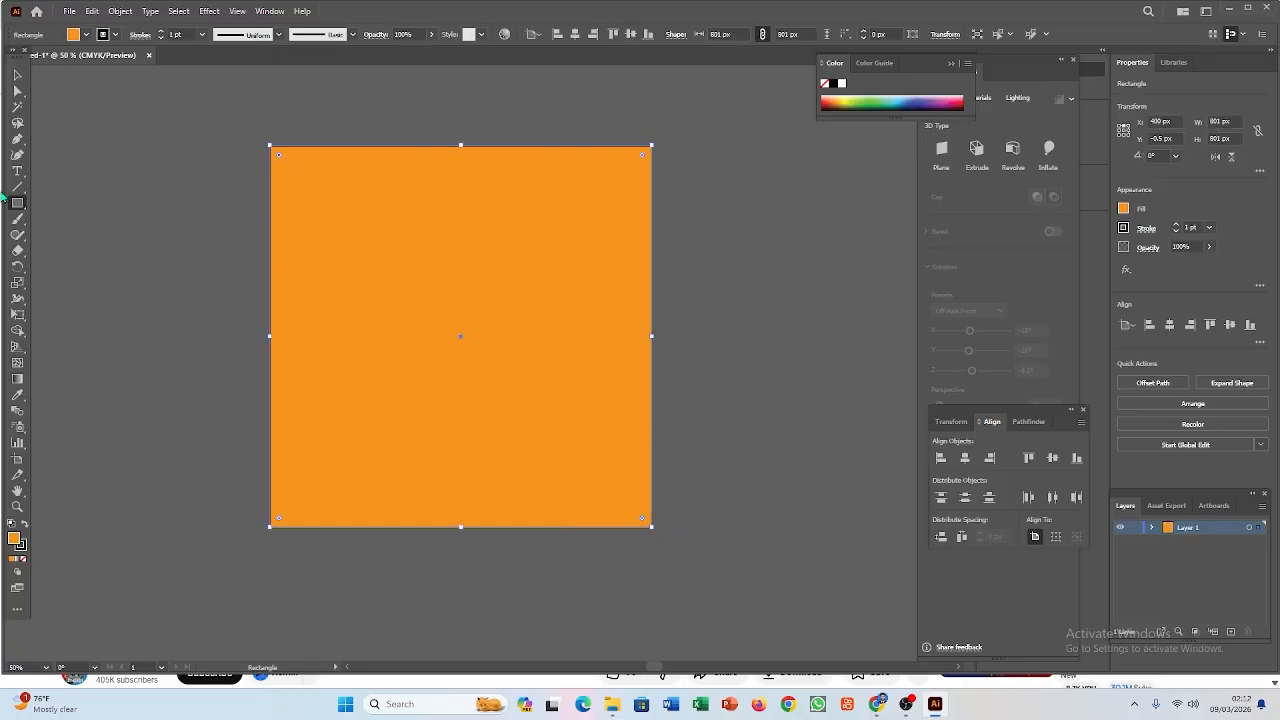
Step: Fill the artboard-sized rectangle with the black swatch
left_click(17, 76)
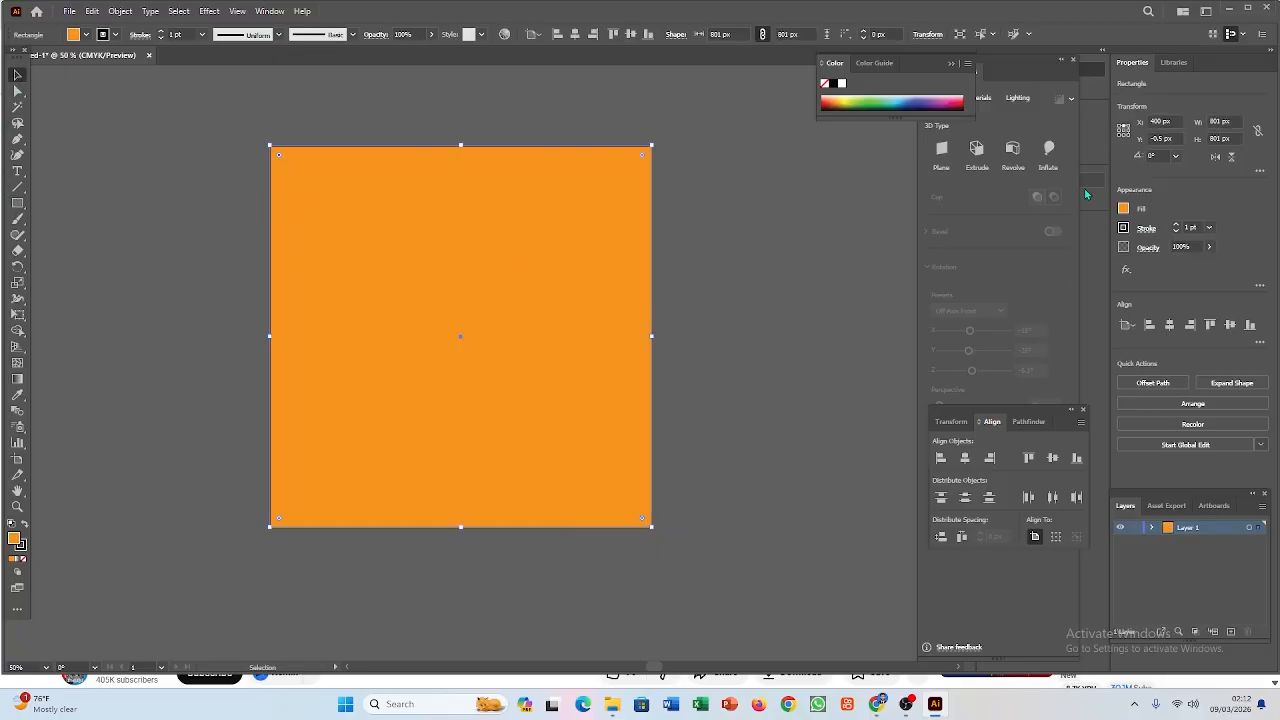
left_click(1123, 209)
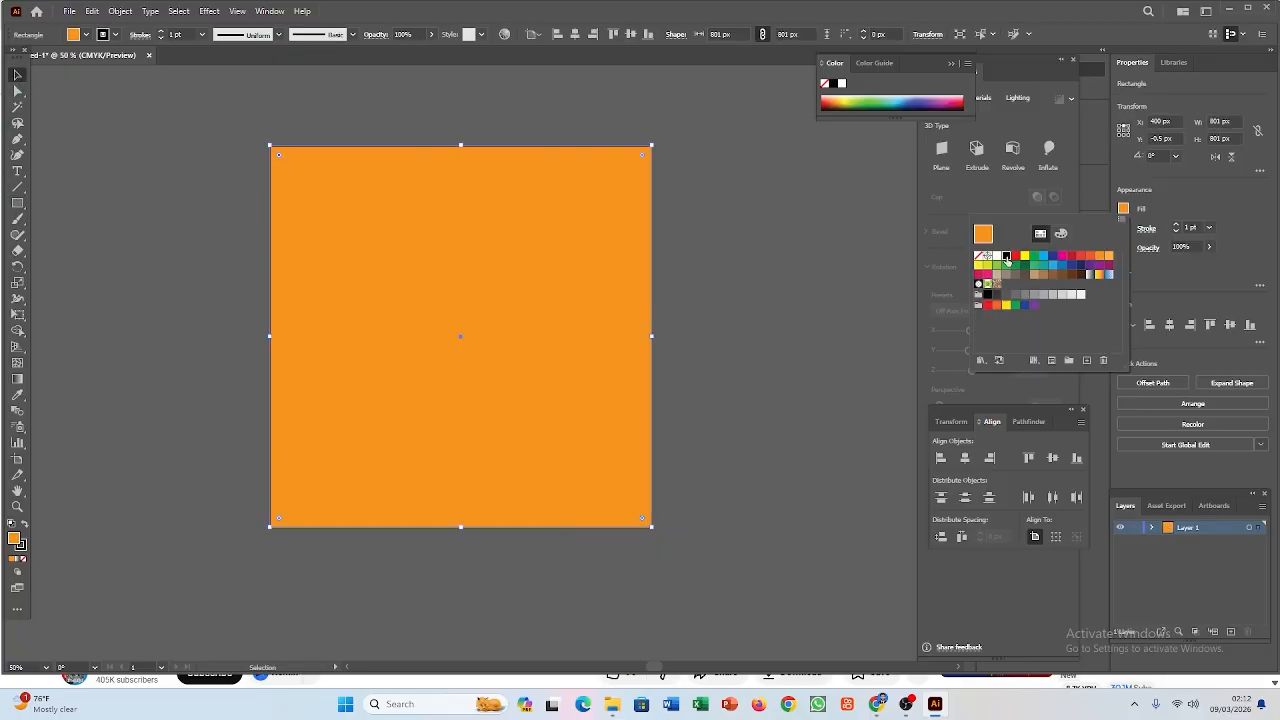
left_click(1006, 256)
left_click(481, 343)
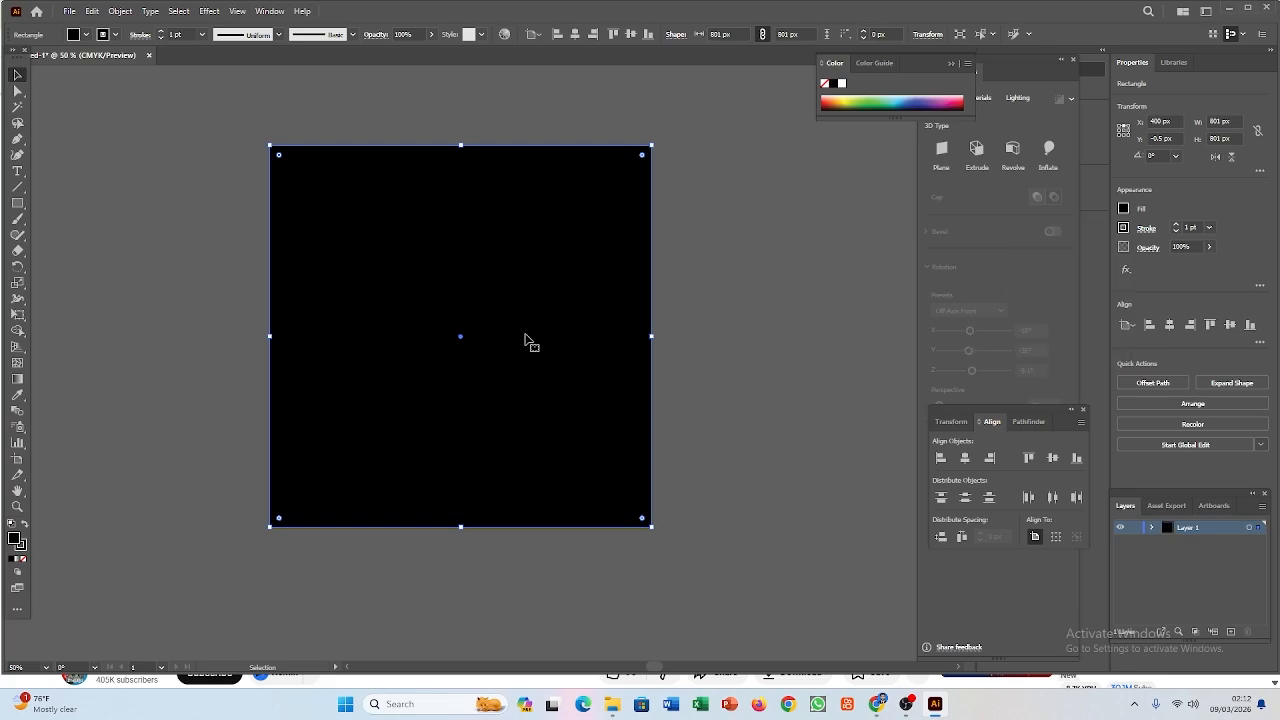
Step: Send the black rectangle to the back behind the logo and deselect it
right_click(506, 352)
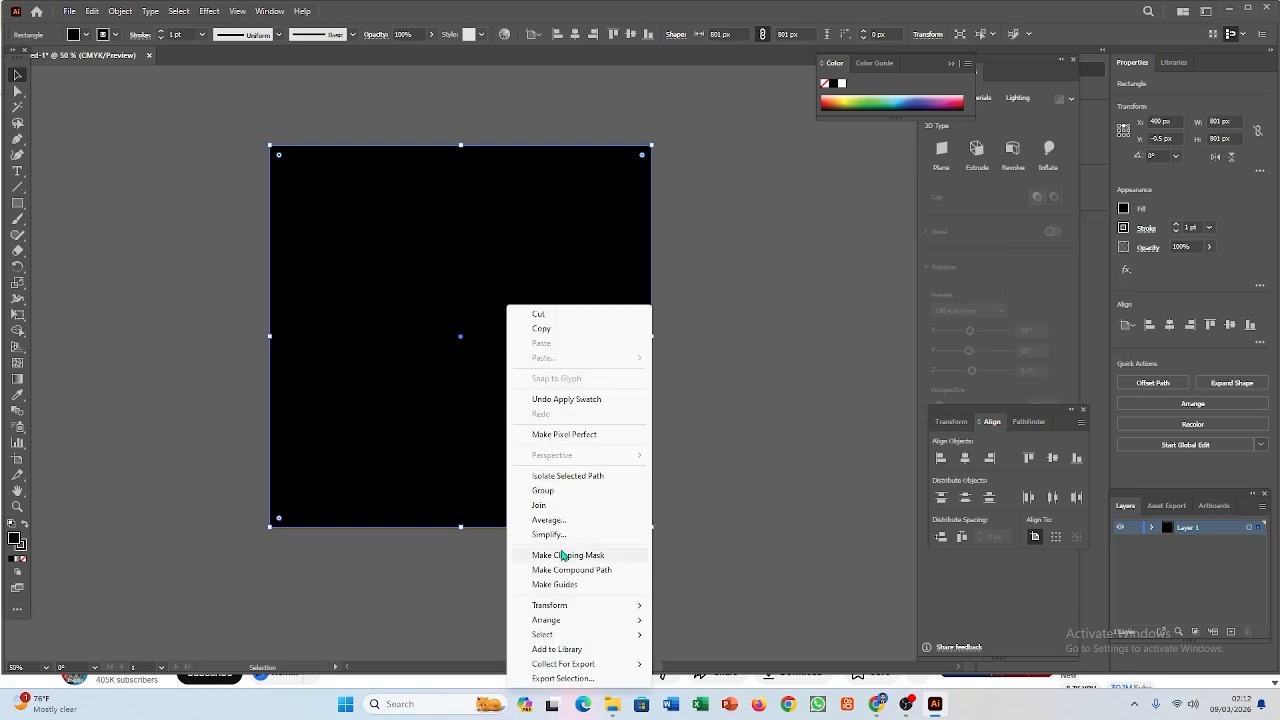
mouse_move(556, 619)
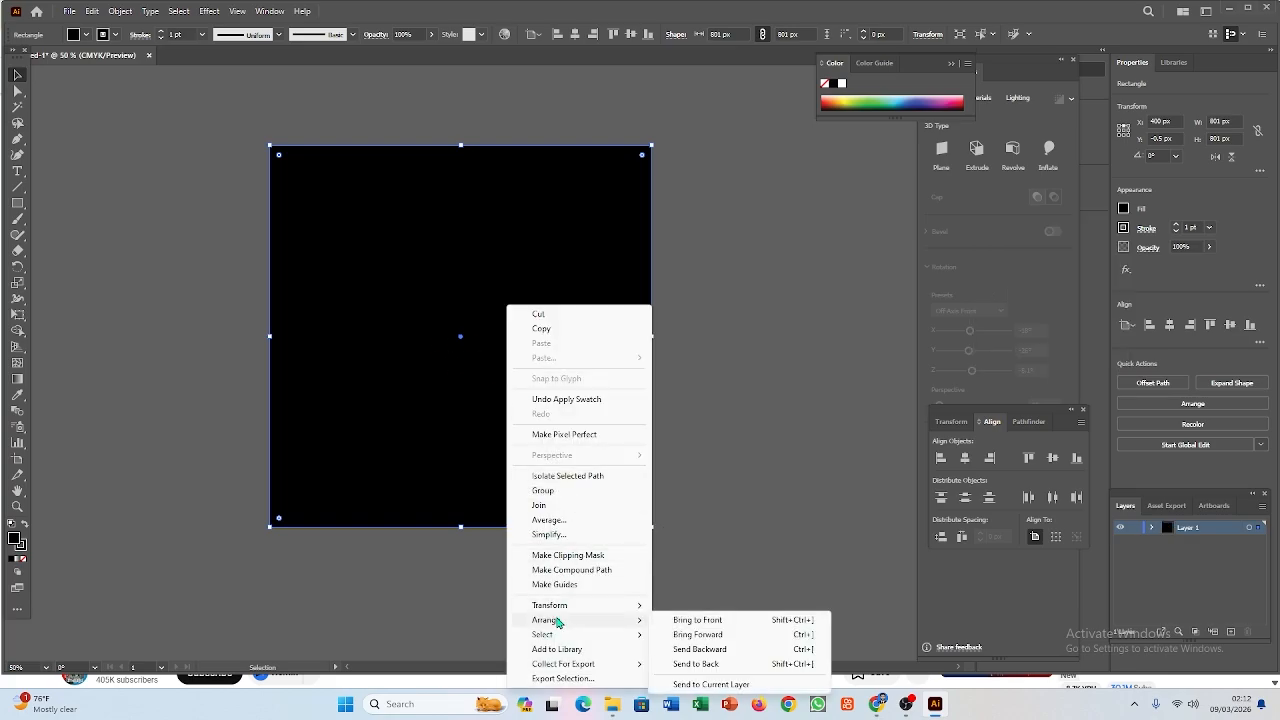
left_click(700, 664)
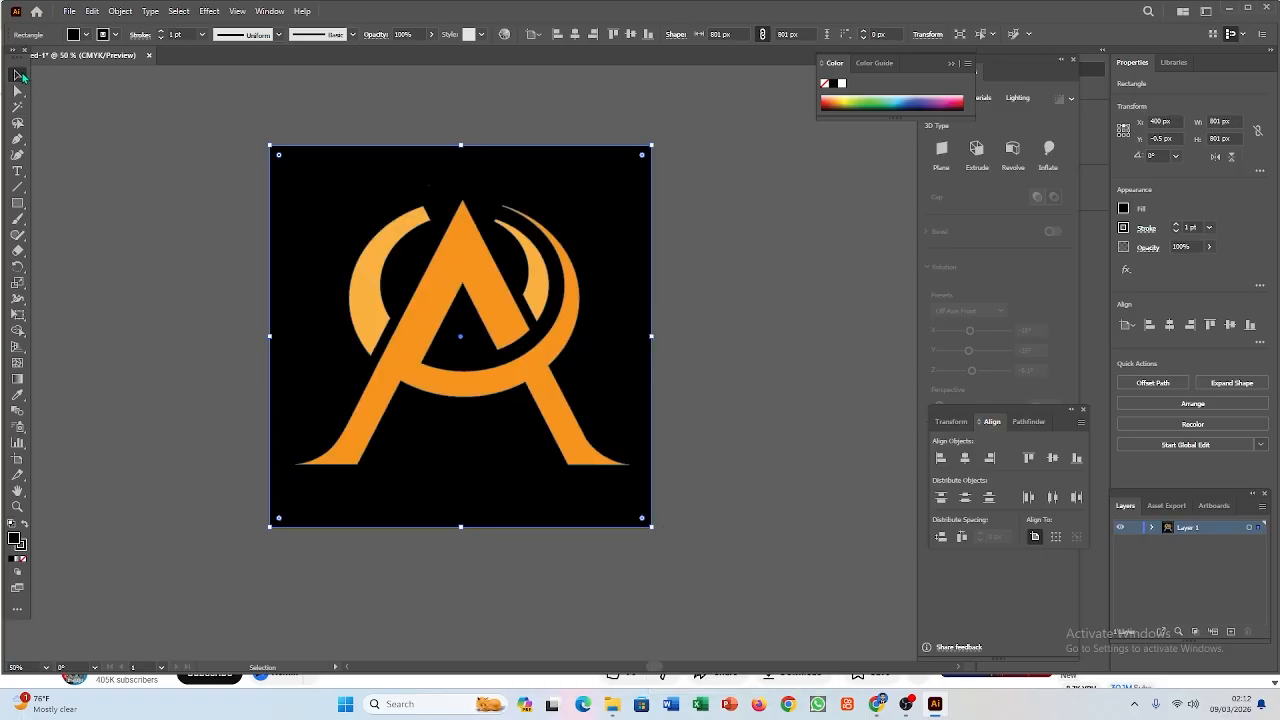
left_click(60, 134)
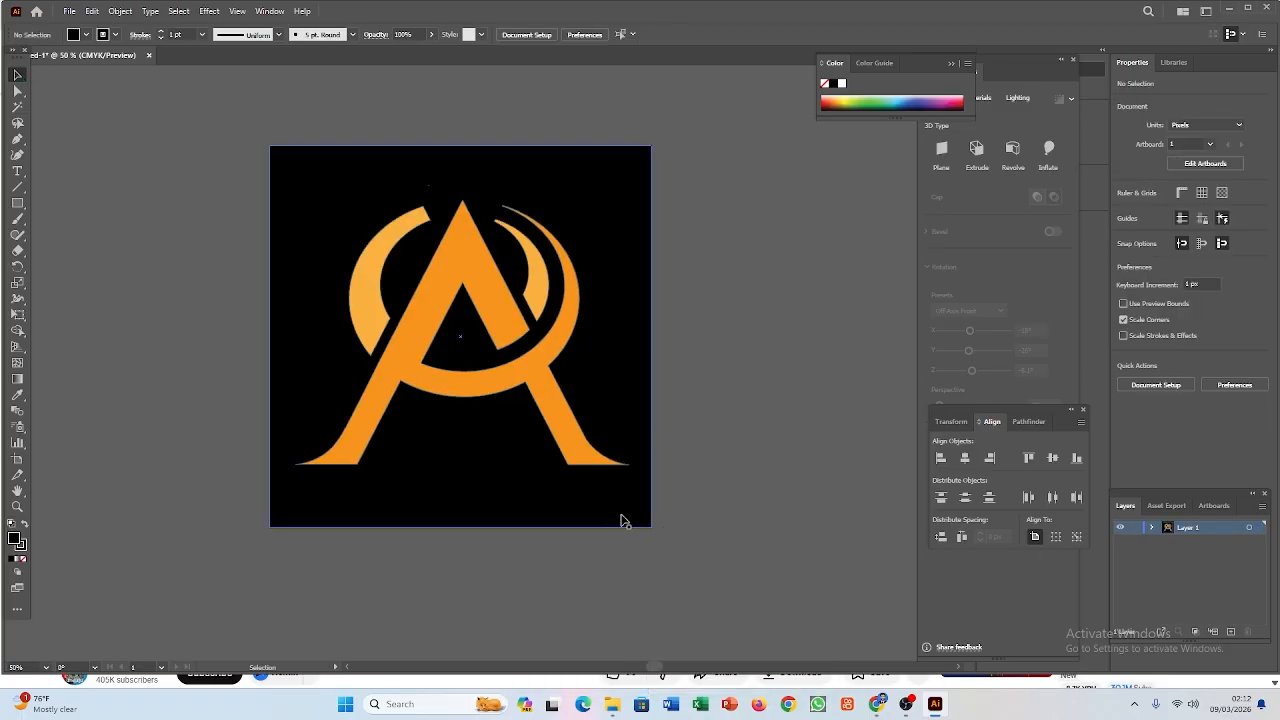
Step: Enlarge the logo group to about 729 × 579 px and move it back to the centre of the black background
left_click(538, 364)
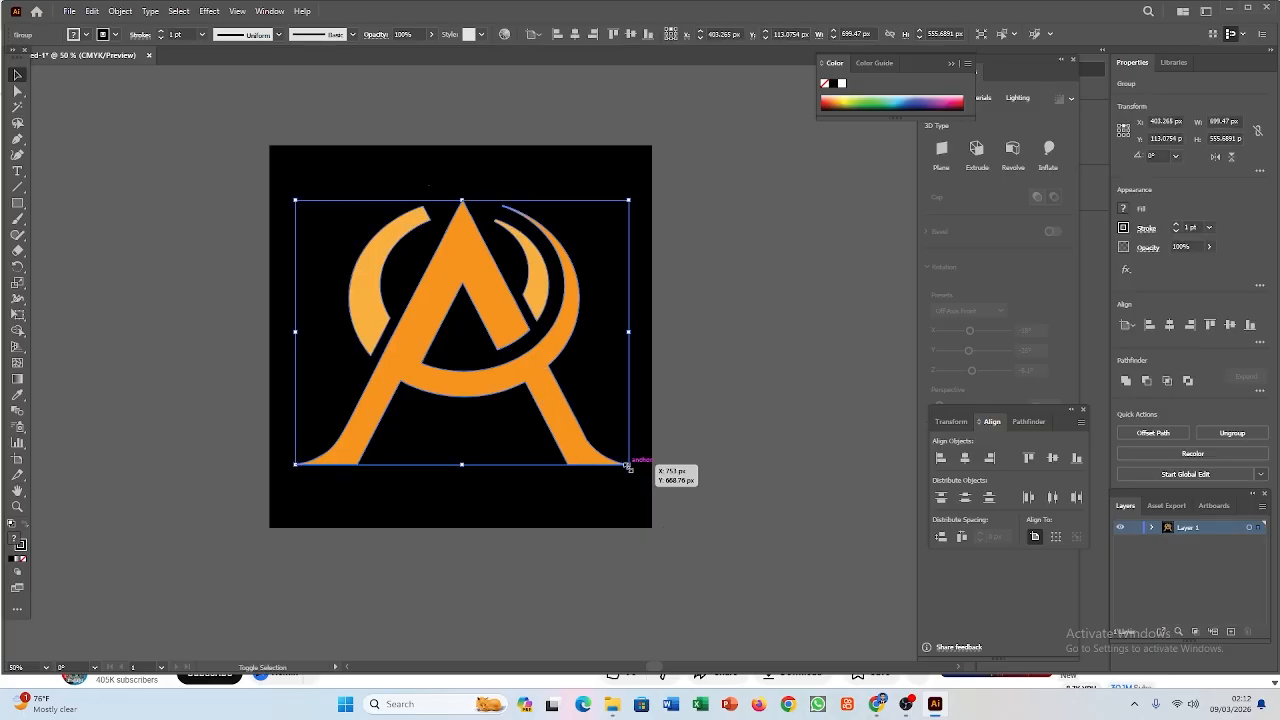
left_click_drag(628, 467, 646, 479)
left_click(746, 386)
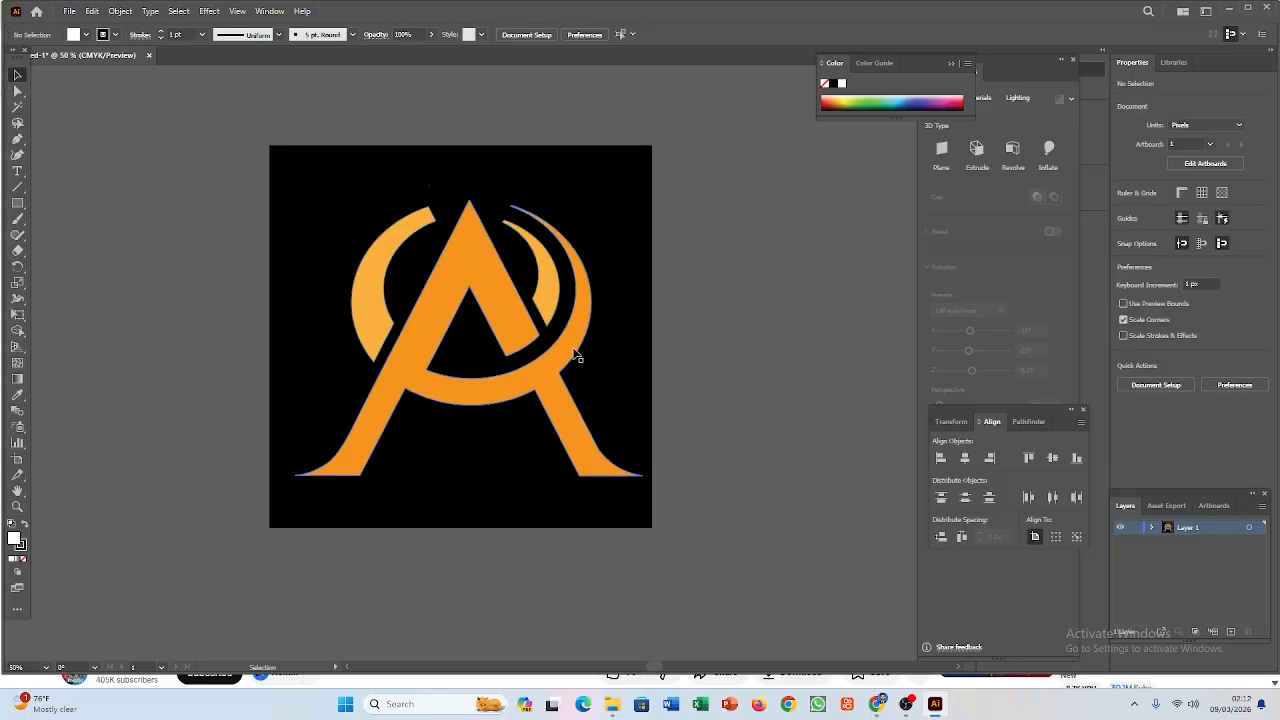
left_click_drag(575, 353, 565, 347)
left_click(708, 374)
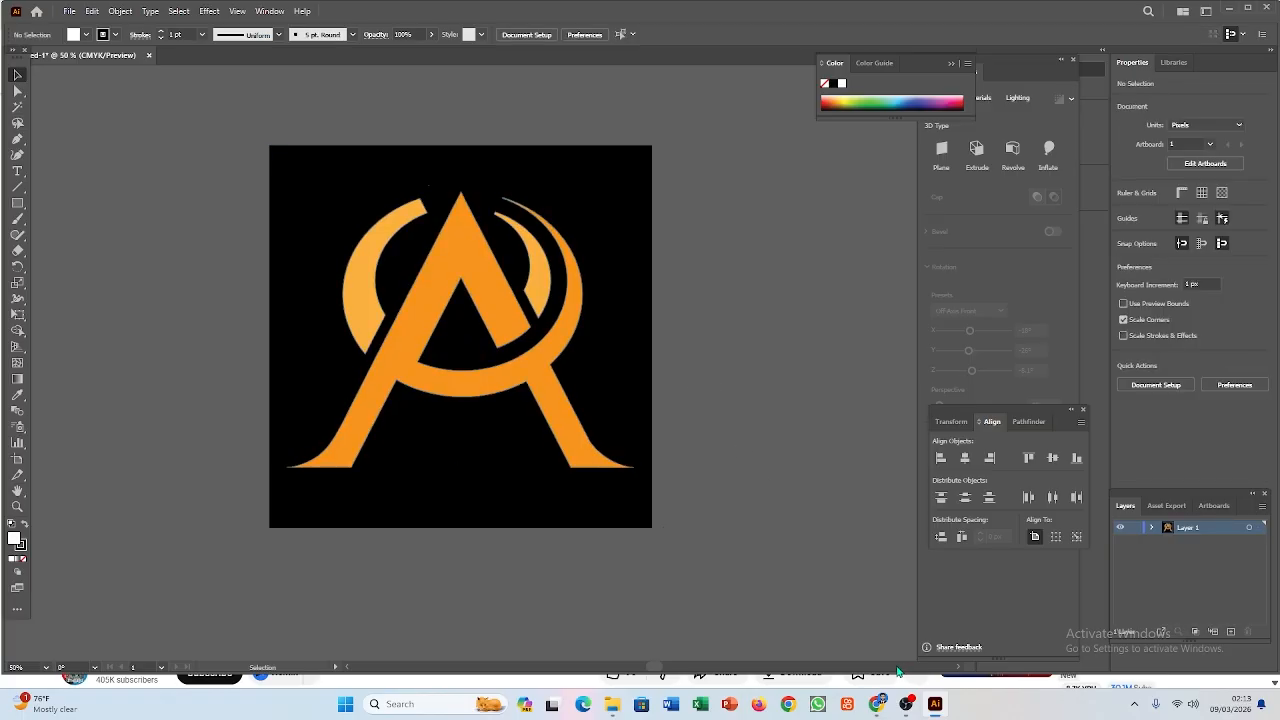
mouse_move(60, 704)
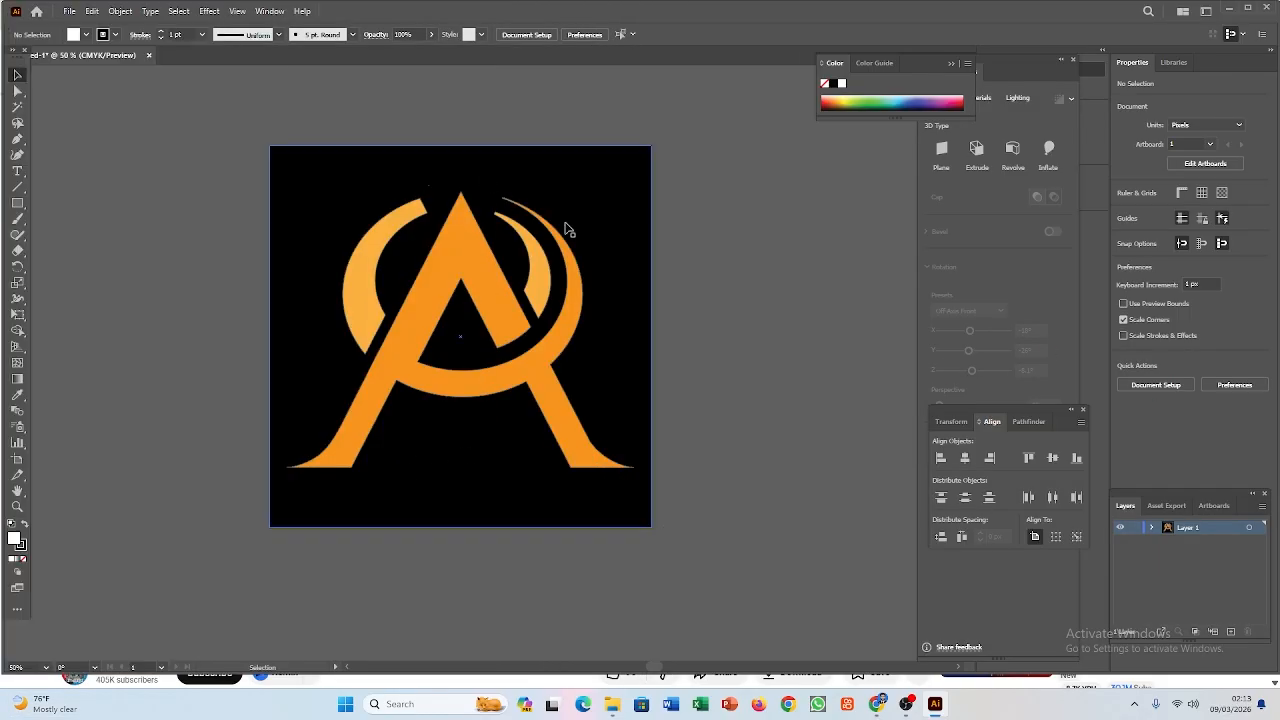
Step: Replace the logo group's orange fills with a single white fill and open the fill colour for editing
left_click(420, 286)
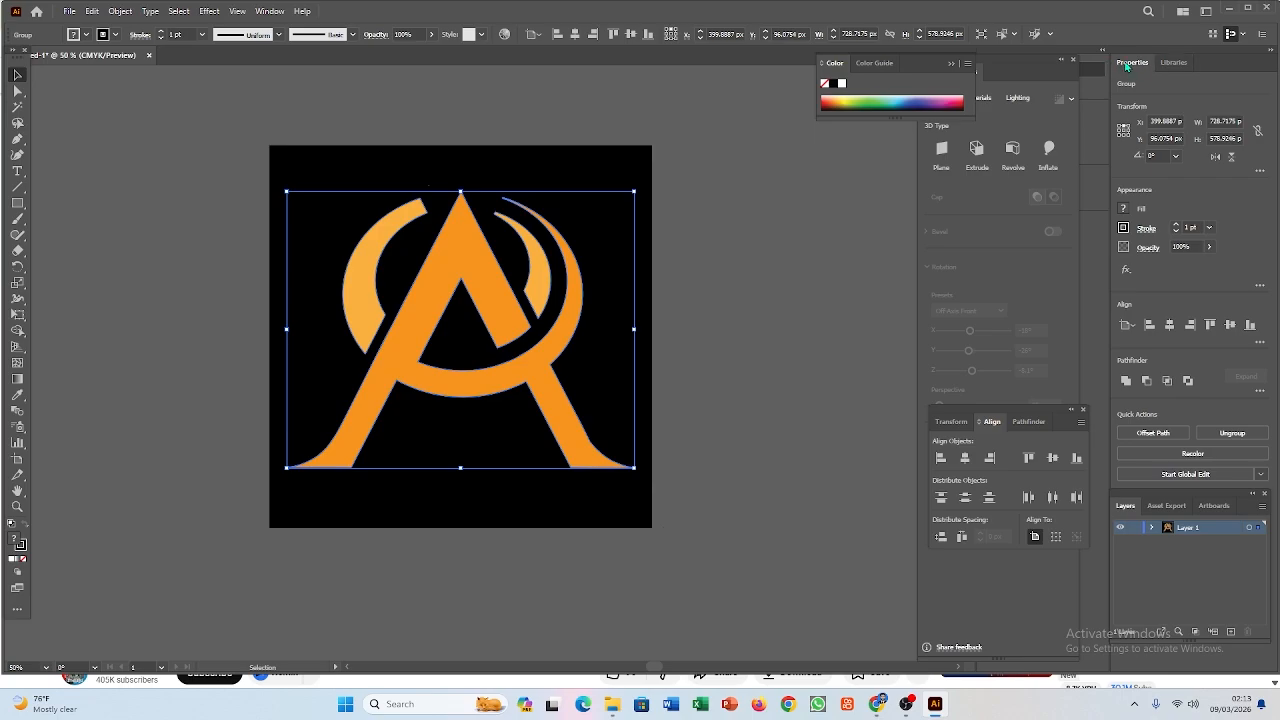
left_click(1121, 210)
double_click(17, 540)
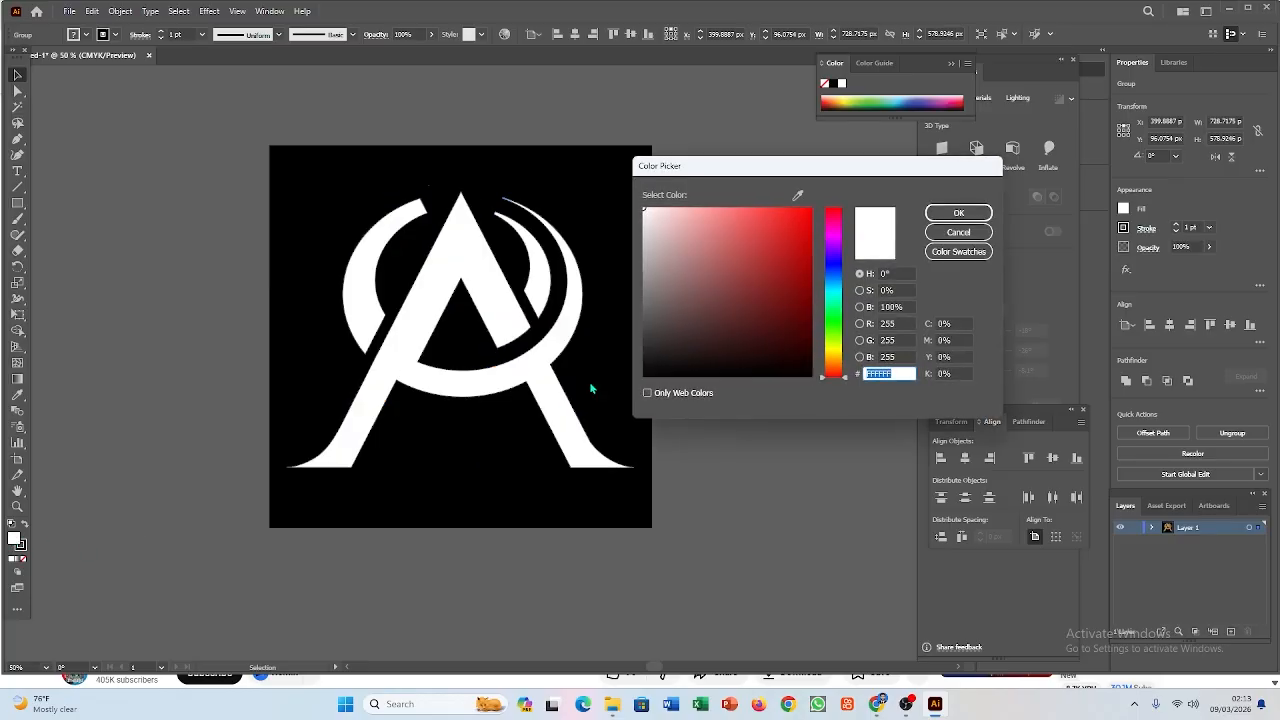
Step: Try a dark reddish brown and a muted green fill on the logo group
left_click(690, 281)
left_click_drag(690, 281, 730, 338)
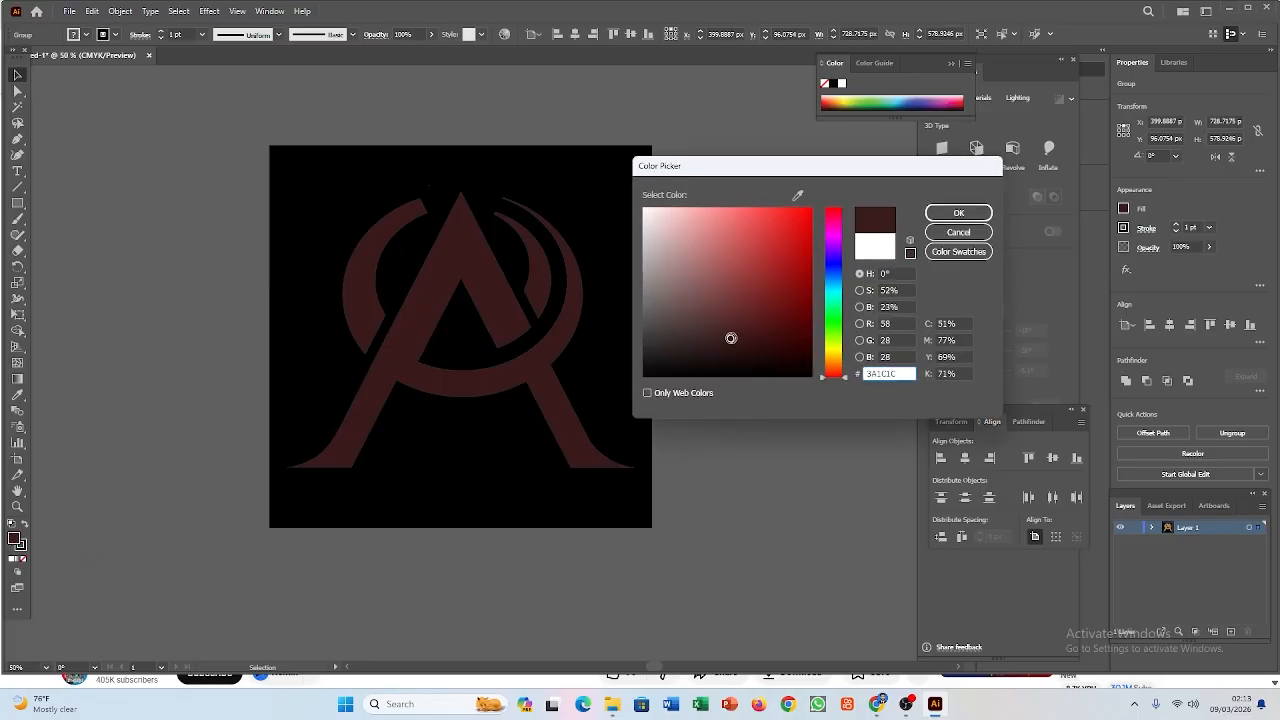
left_click(880, 248)
left_click_drag(831, 255, 838, 314)
left_click(769, 307)
left_click(720, 264)
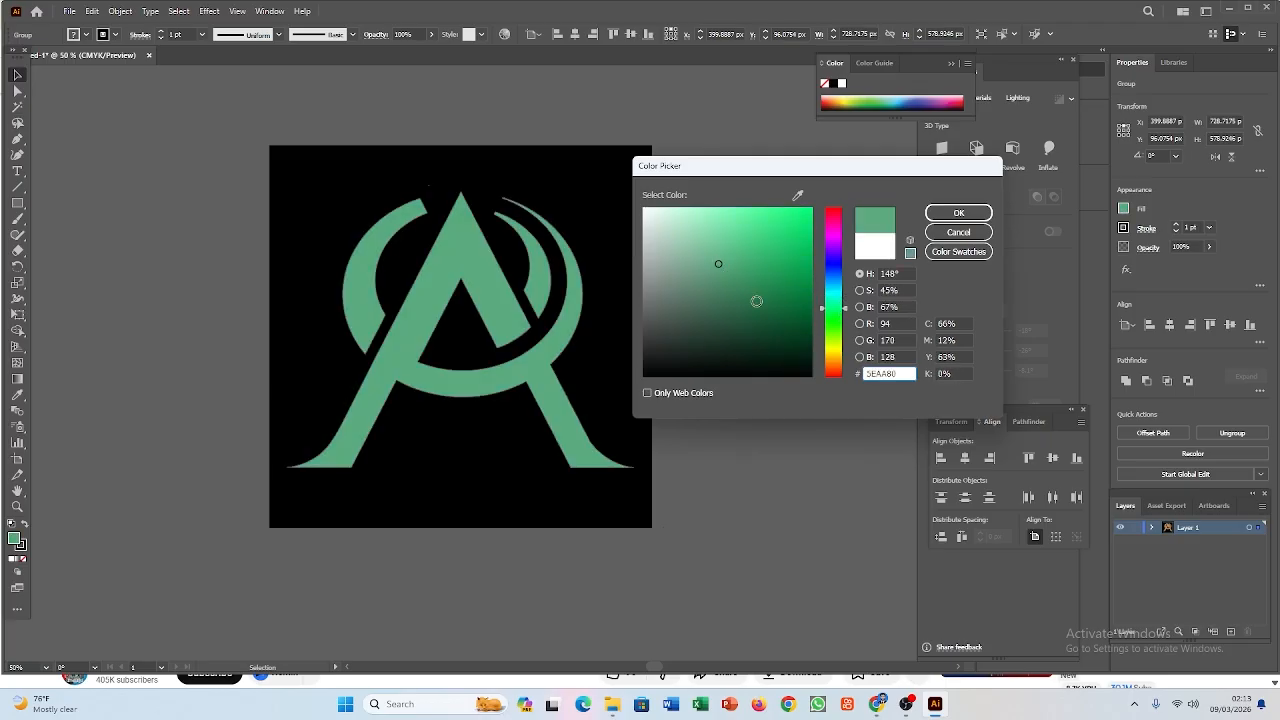
Step: Set the logo group's fill to the gold shade #E2B654 (R 226, G 182, B 84) and deselect it
mouse_move(841, 327)
left_mouse_down()
mouse_move(826, 381)
mouse_move(836, 357)
left_mouse_up()
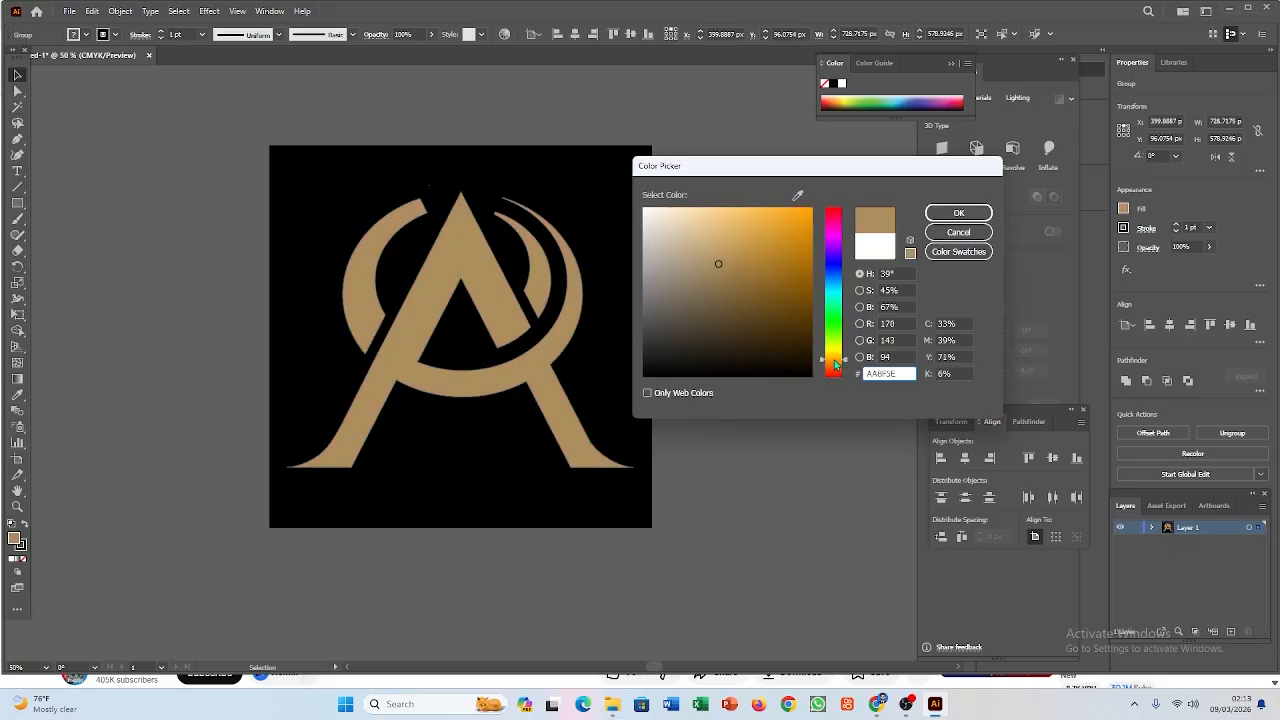
mouse_move(735, 301)
left_mouse_down()
mouse_move(760, 232)
mouse_move(798, 239)
left_mouse_up()
mouse_move(802, 299)
left_mouse_down()
mouse_move(744, 208)
mouse_move(713, 216)
left_mouse_up()
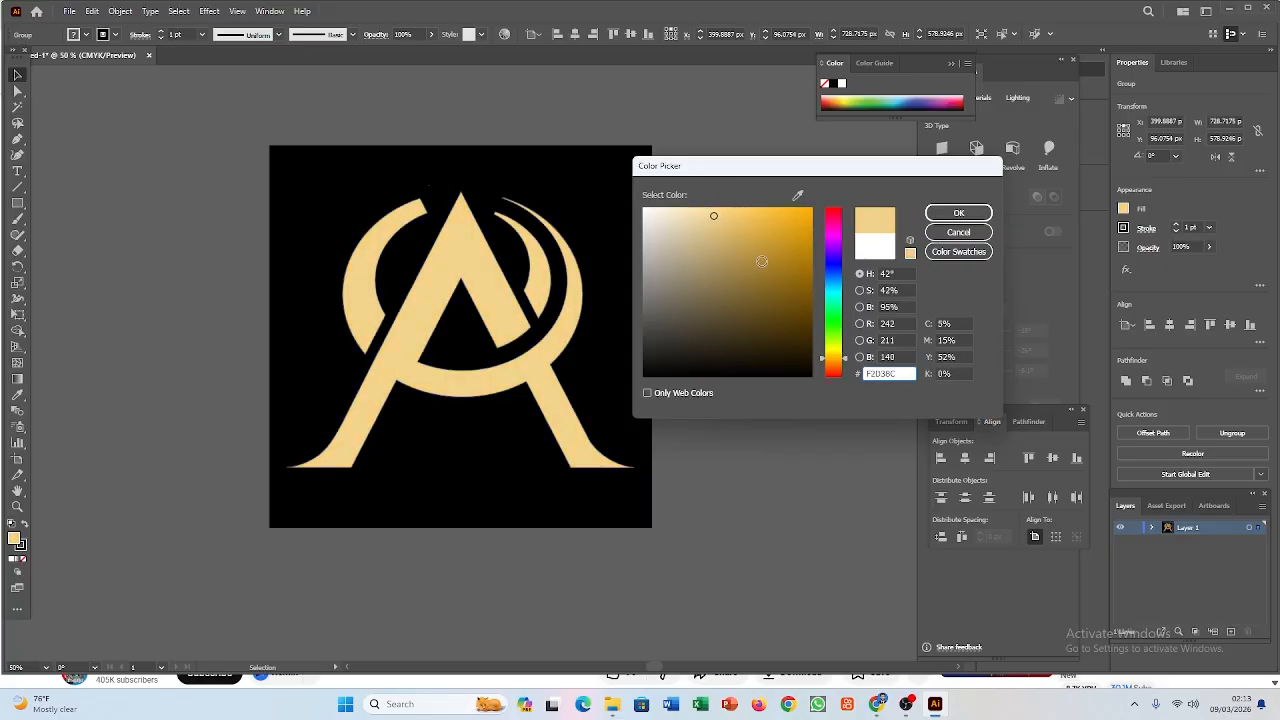
mouse_move(724, 262)
left_mouse_down()
mouse_move(749, 217)
mouse_move(783, 218)
mouse_move(750, 249)
mouse_move(751, 215)
mouse_move(795, 217)
left_mouse_up()
left_click(804, 214)
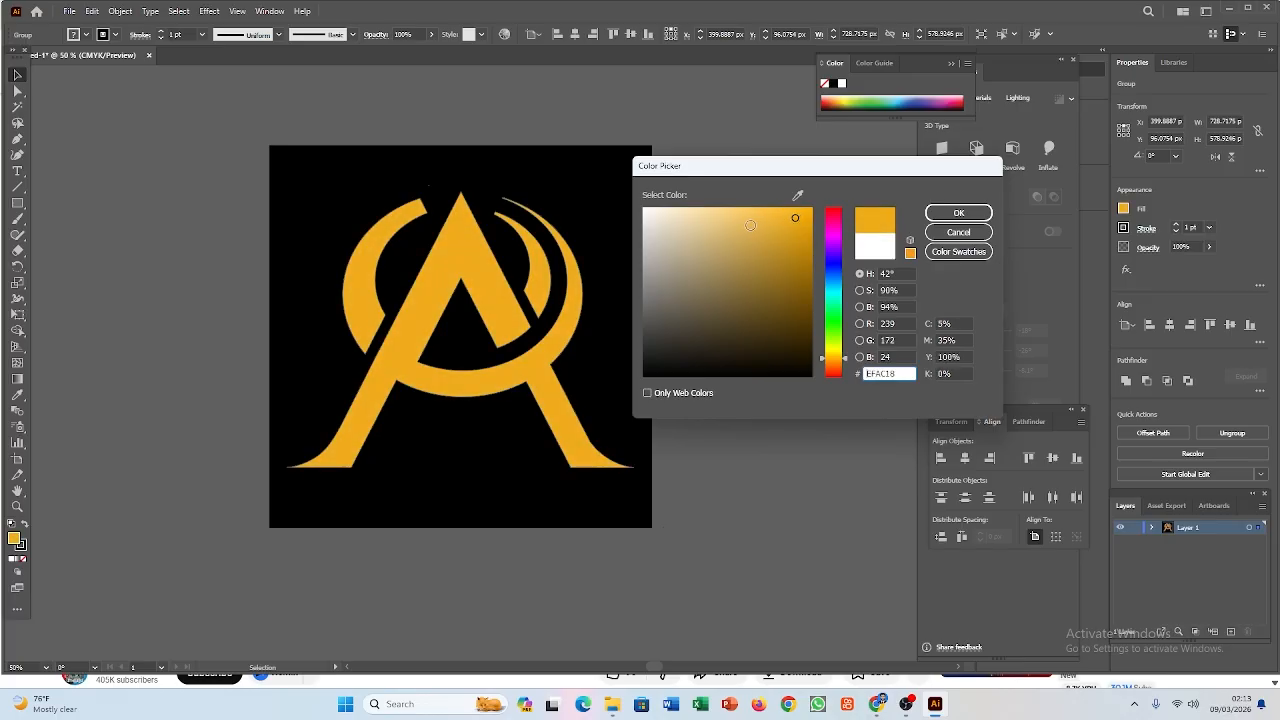
left_click(750, 225)
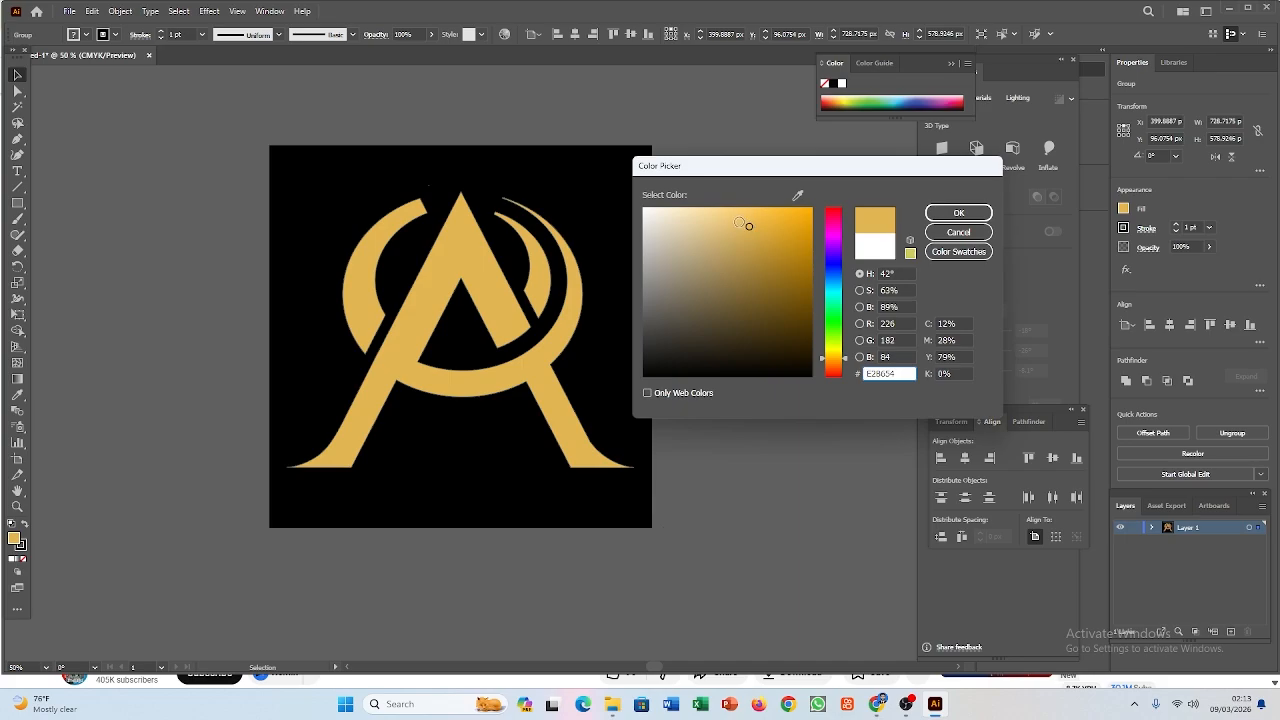
left_click(958, 212)
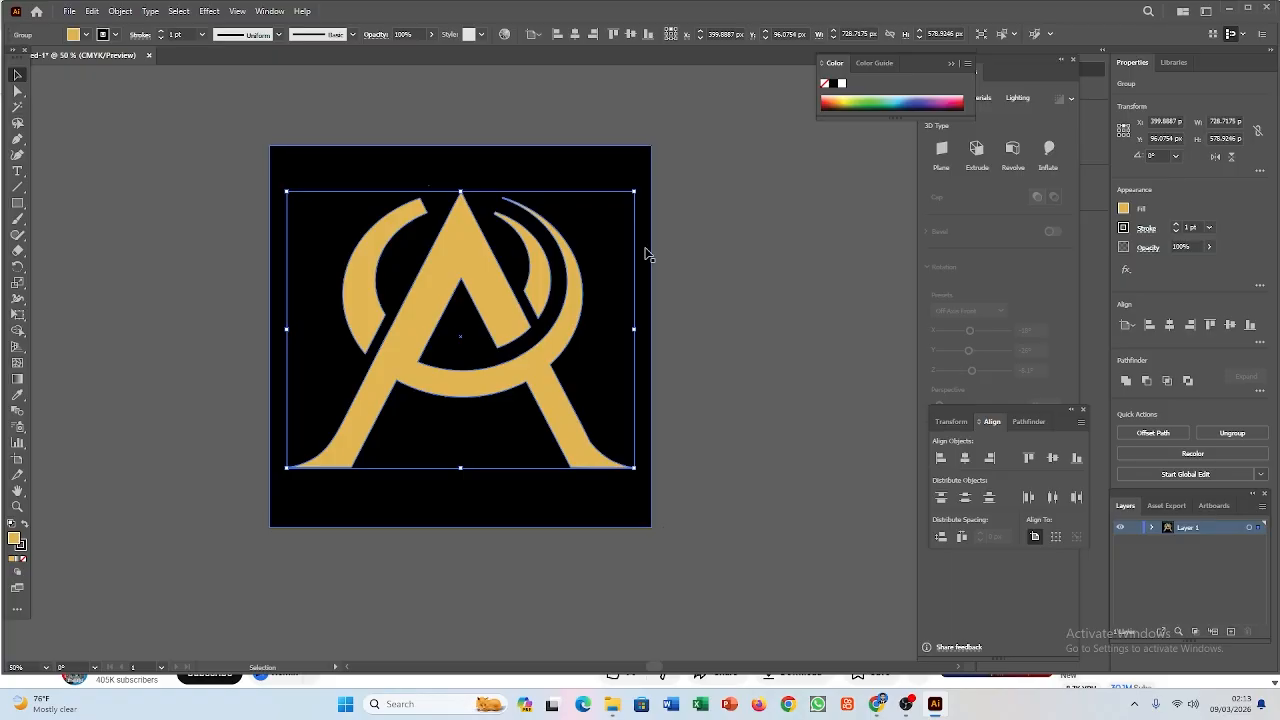
left_click(706, 297)
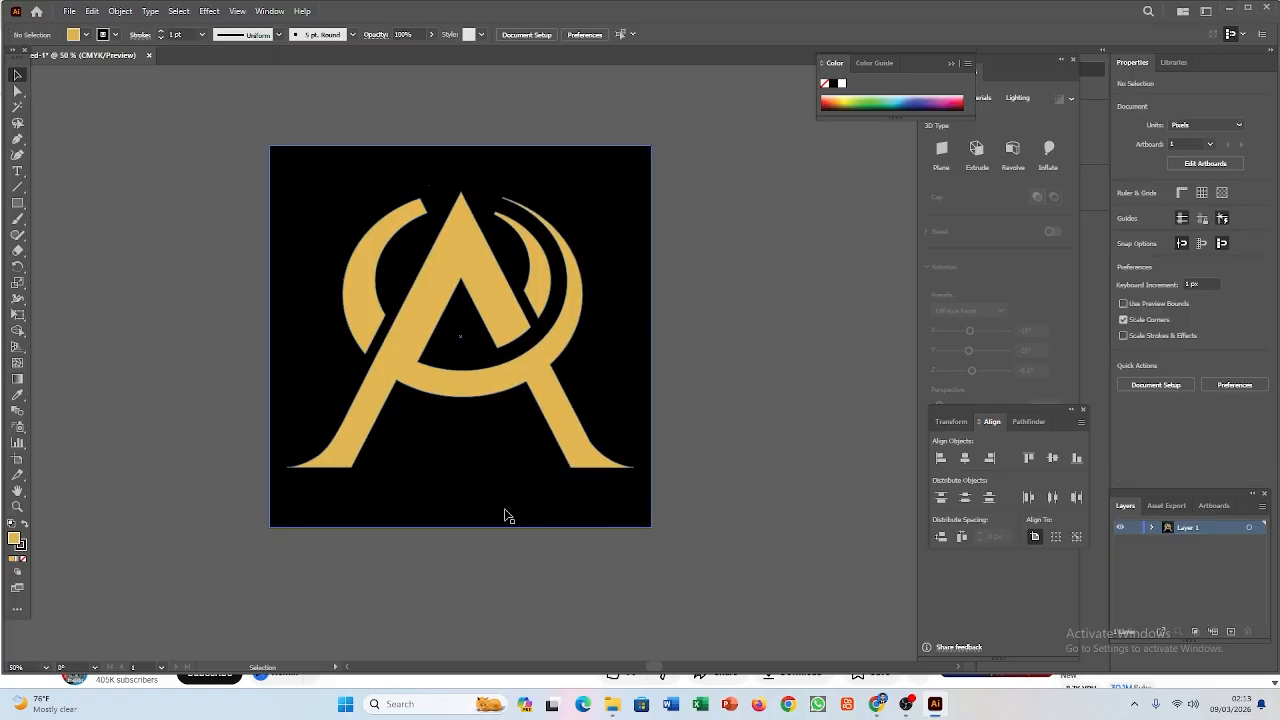
Step: Begin exporting the artwork as a PNG file and name it logo1
scroll(422, 328, "up", 1)
scroll(423, 326, "up", 1)
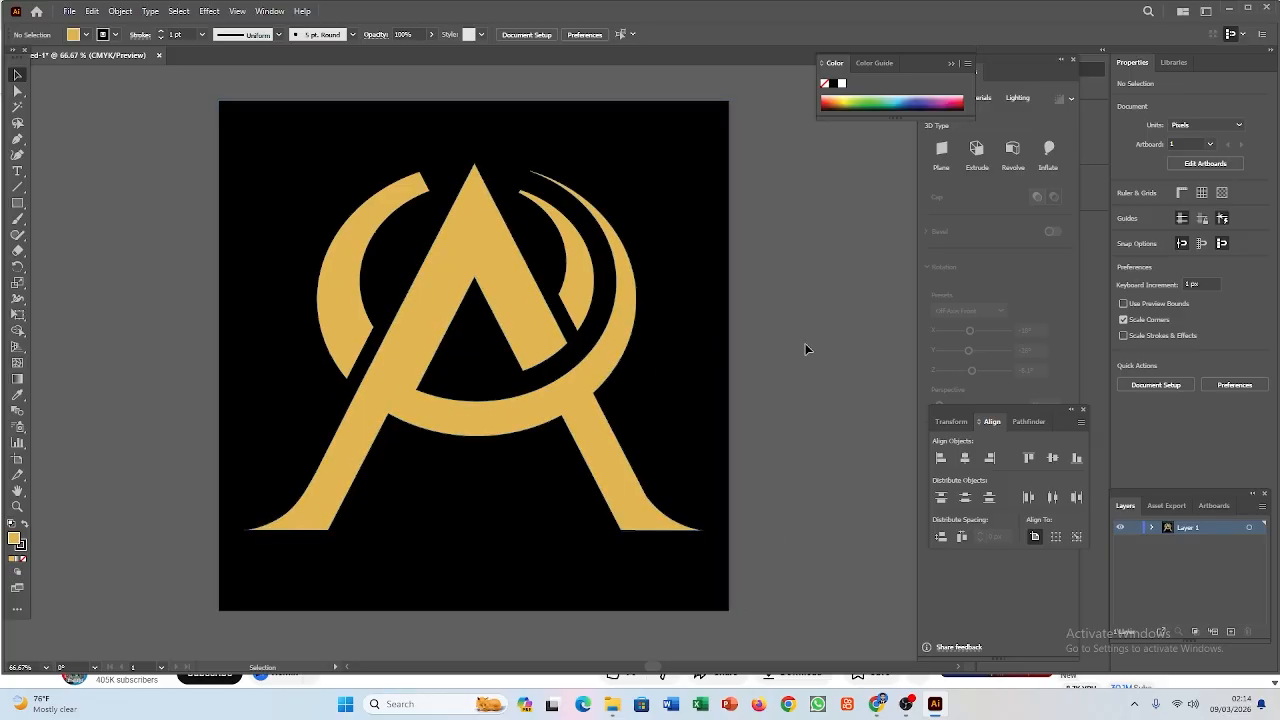
left_click(72, 12)
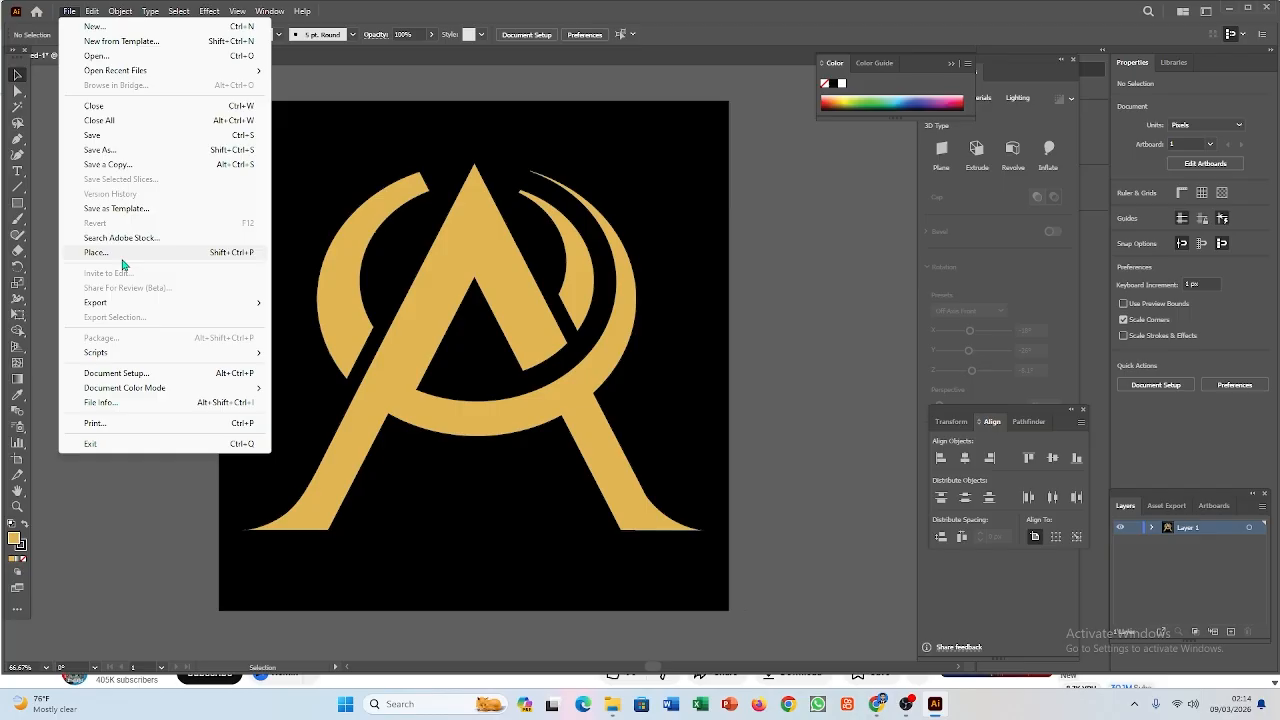
mouse_move(96, 302)
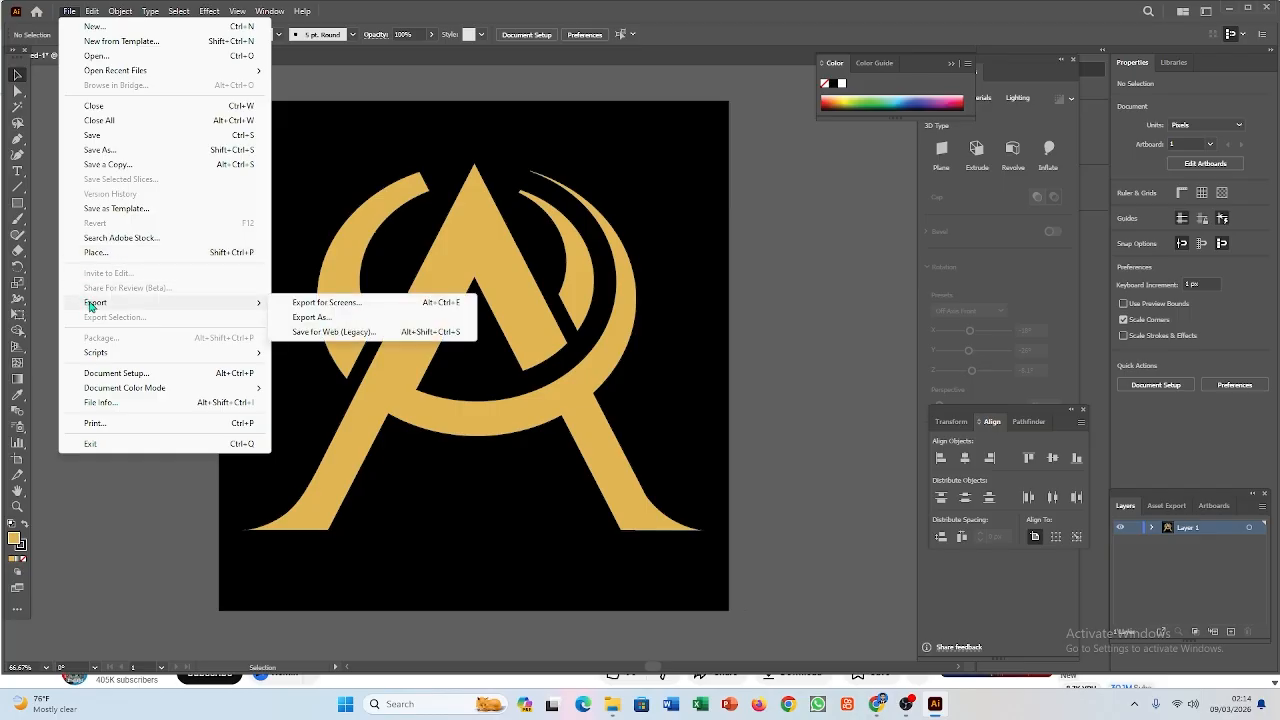
left_click(320, 318)
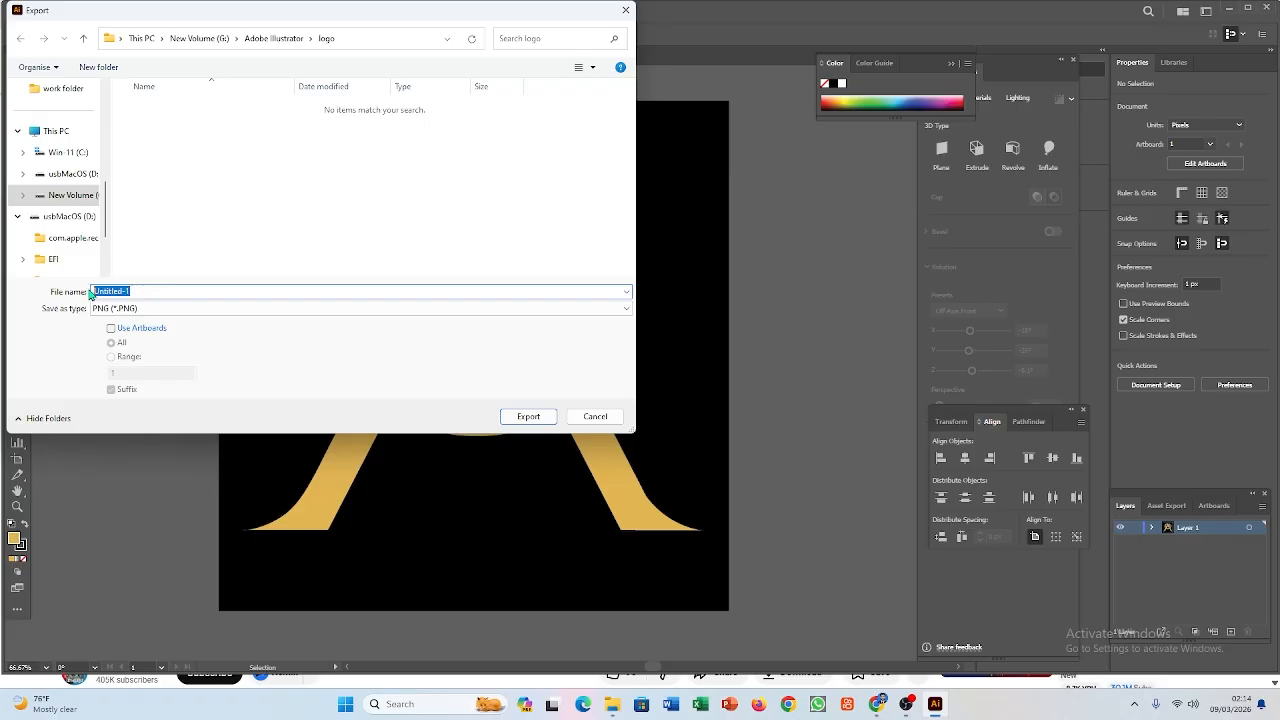
type("logo")
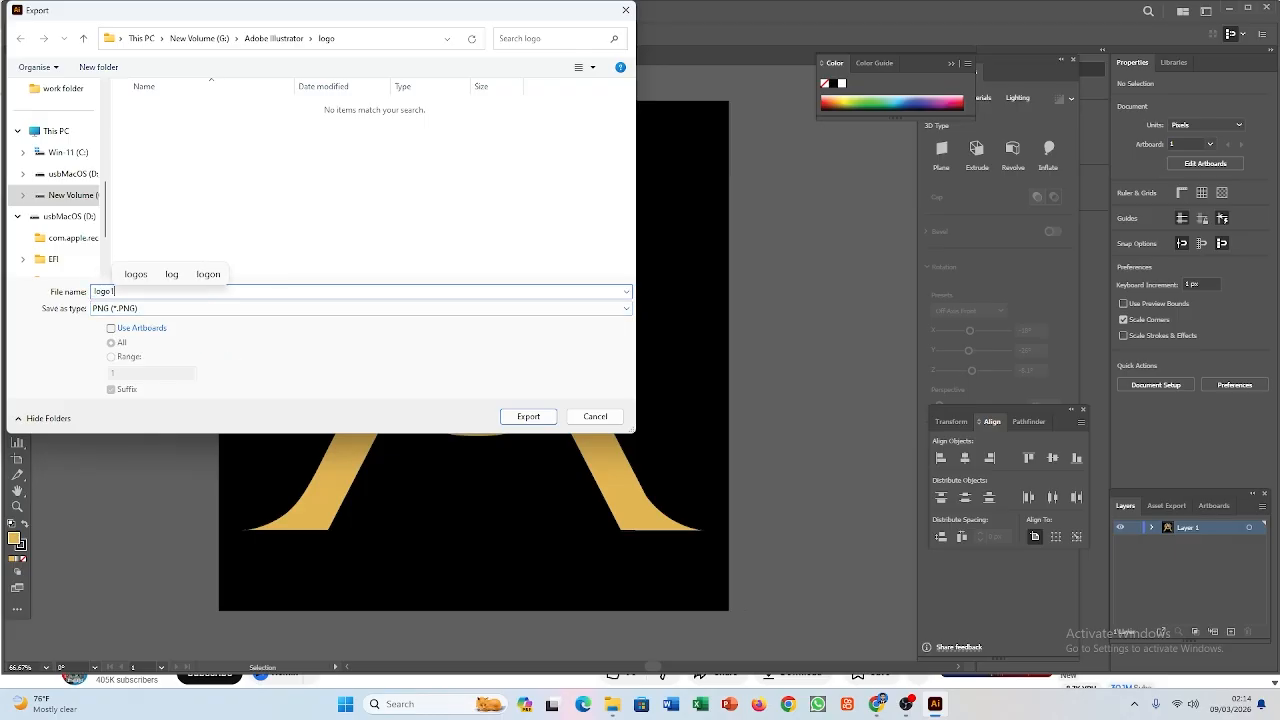
type("1")
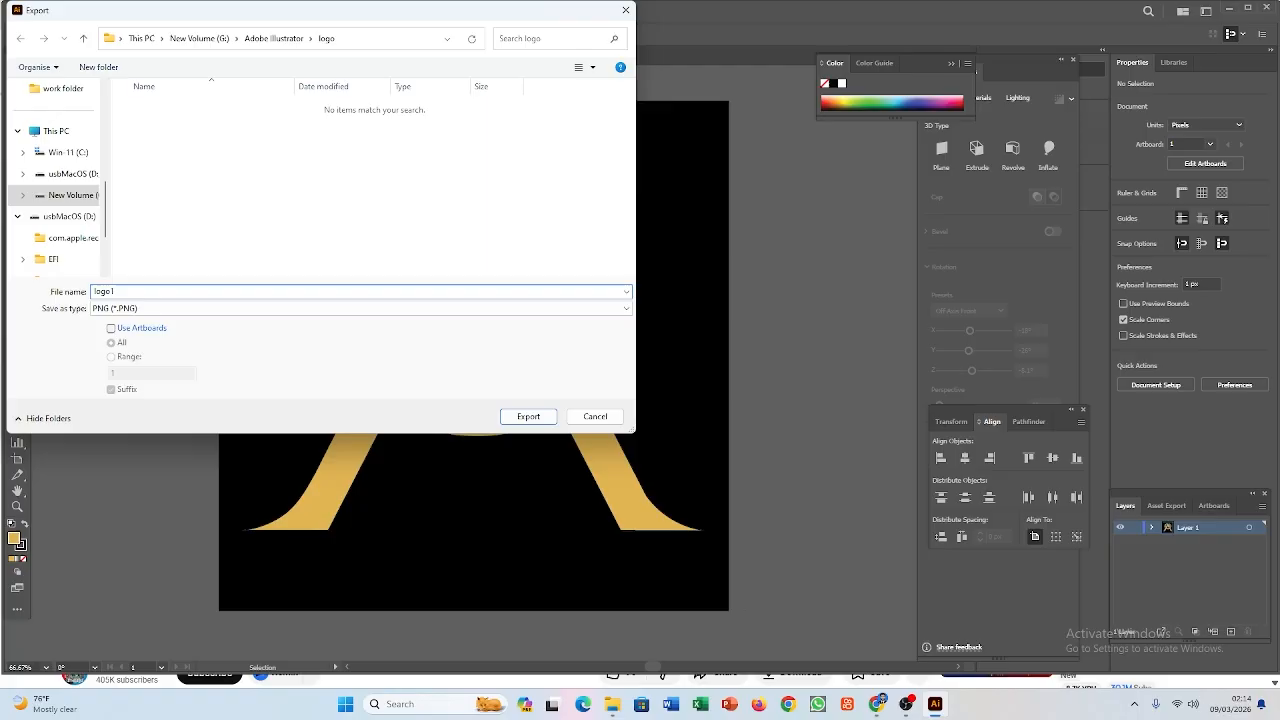
Step: Export the PNG to the logo folder inside Adobe Illustrator on New Volume (G:), at High (300 ppi) resolution with a transparent background
left_click(85, 195)
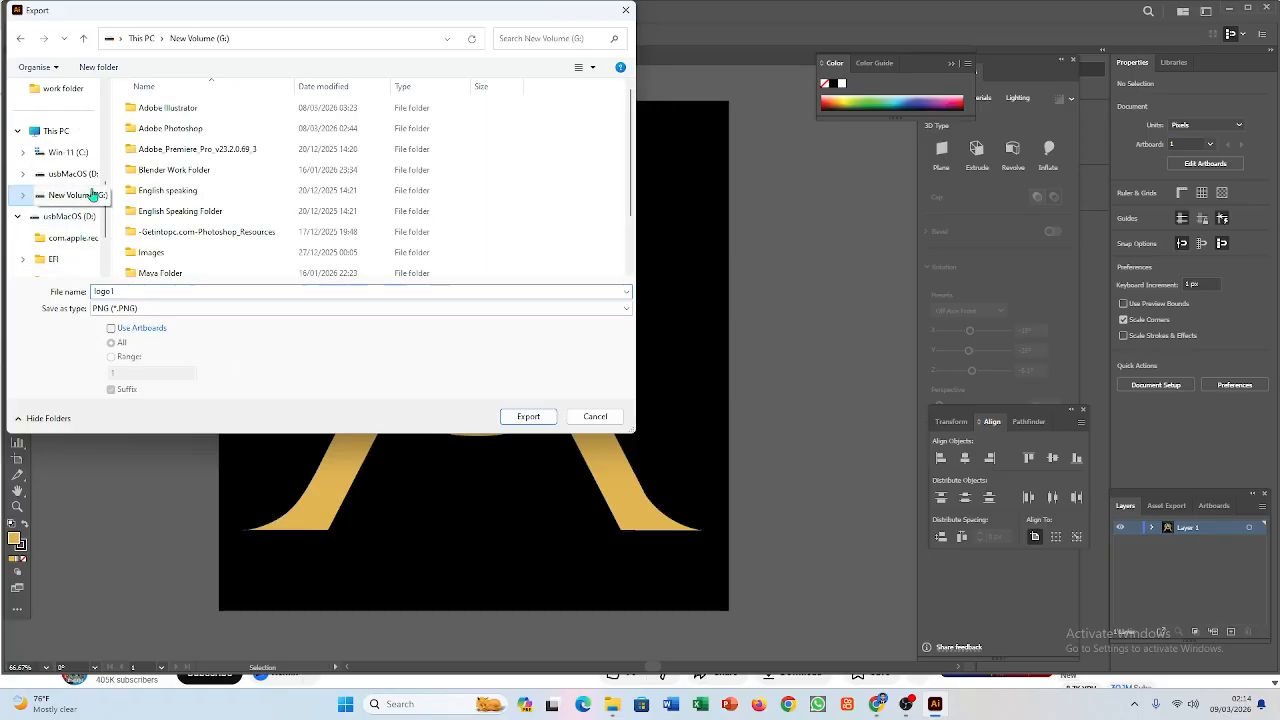
left_click(168, 117)
double_click(168, 117)
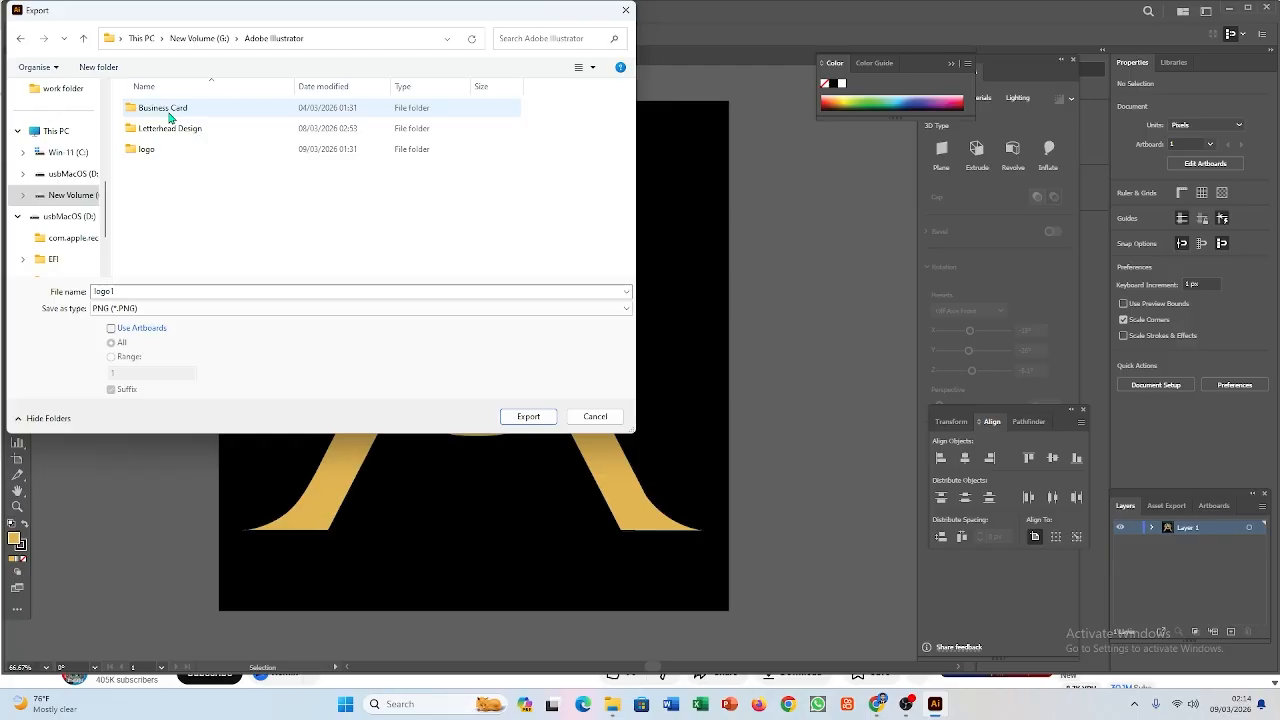
double_click(146, 149)
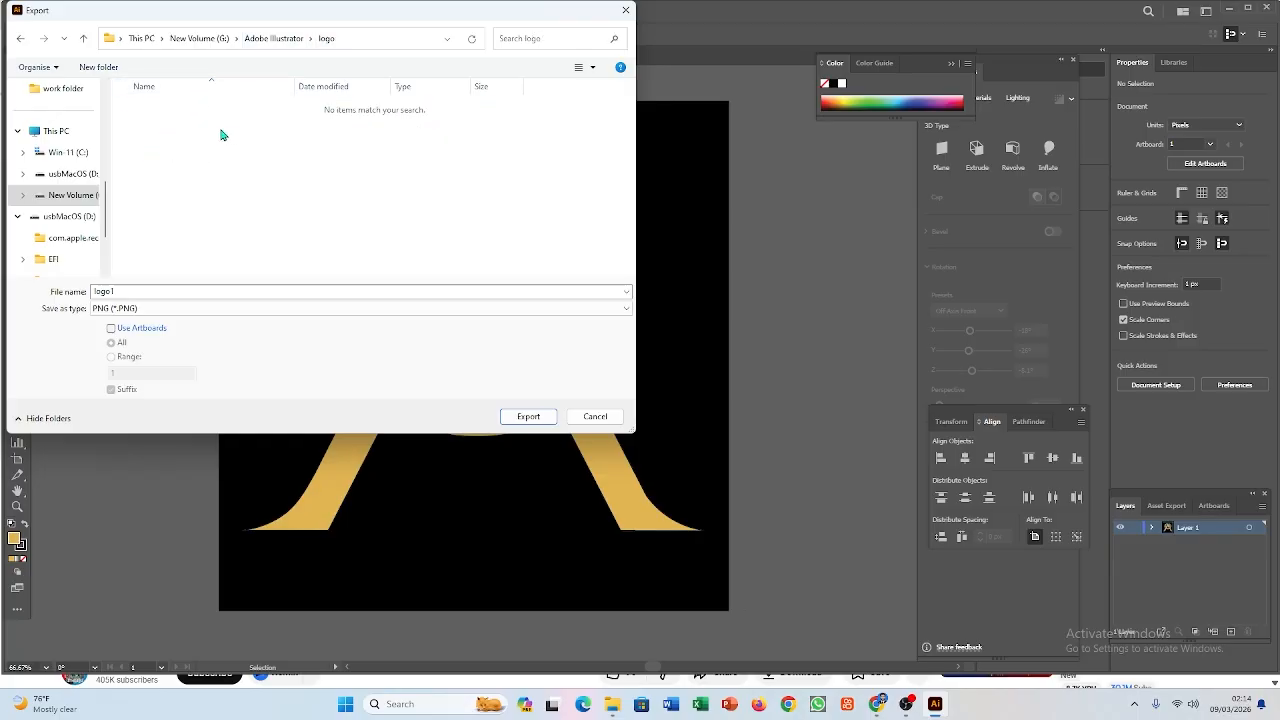
left_click(307, 42)
left_click(158, 150)
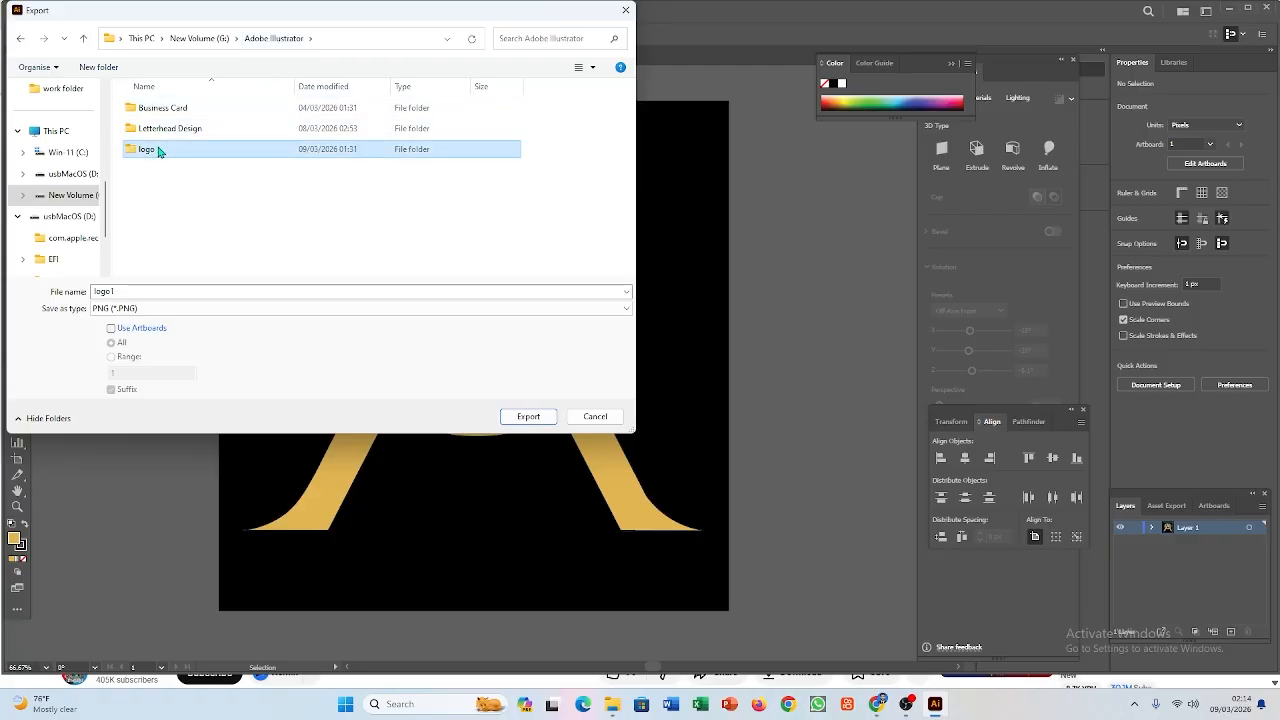
double_click(158, 150)
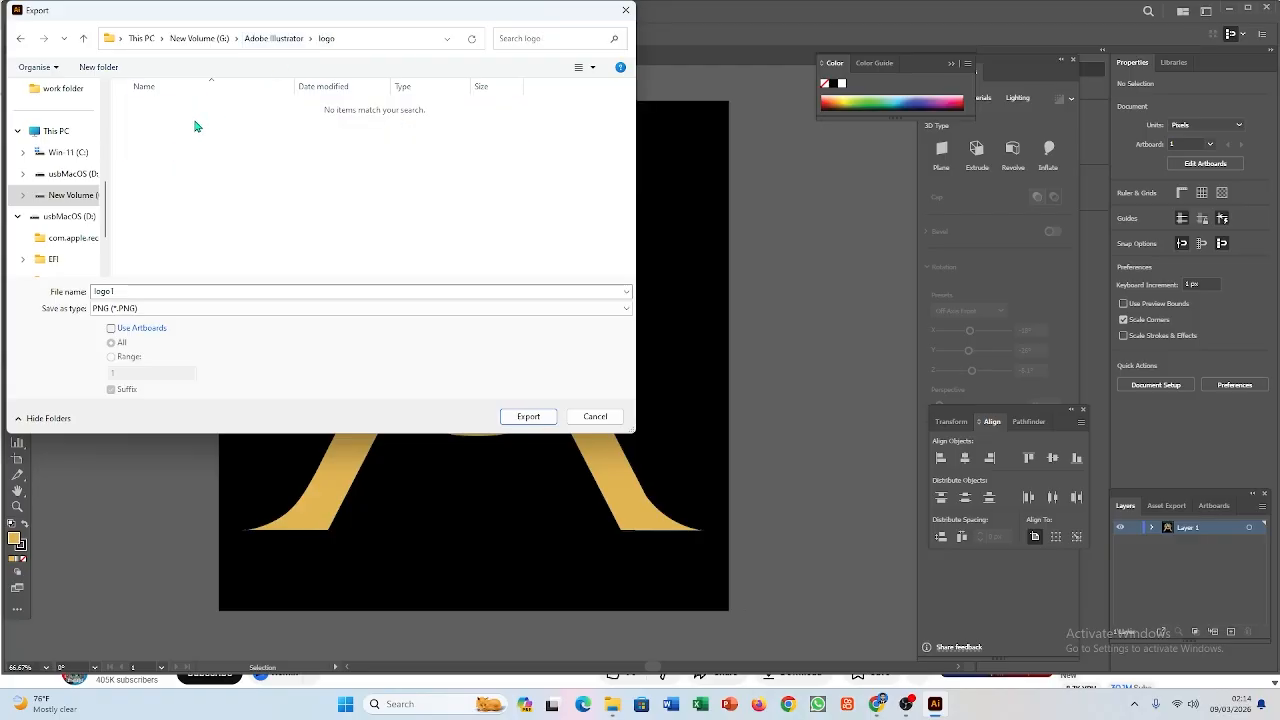
right_click(195, 126)
left_click(131, 165)
left_click(527, 418)
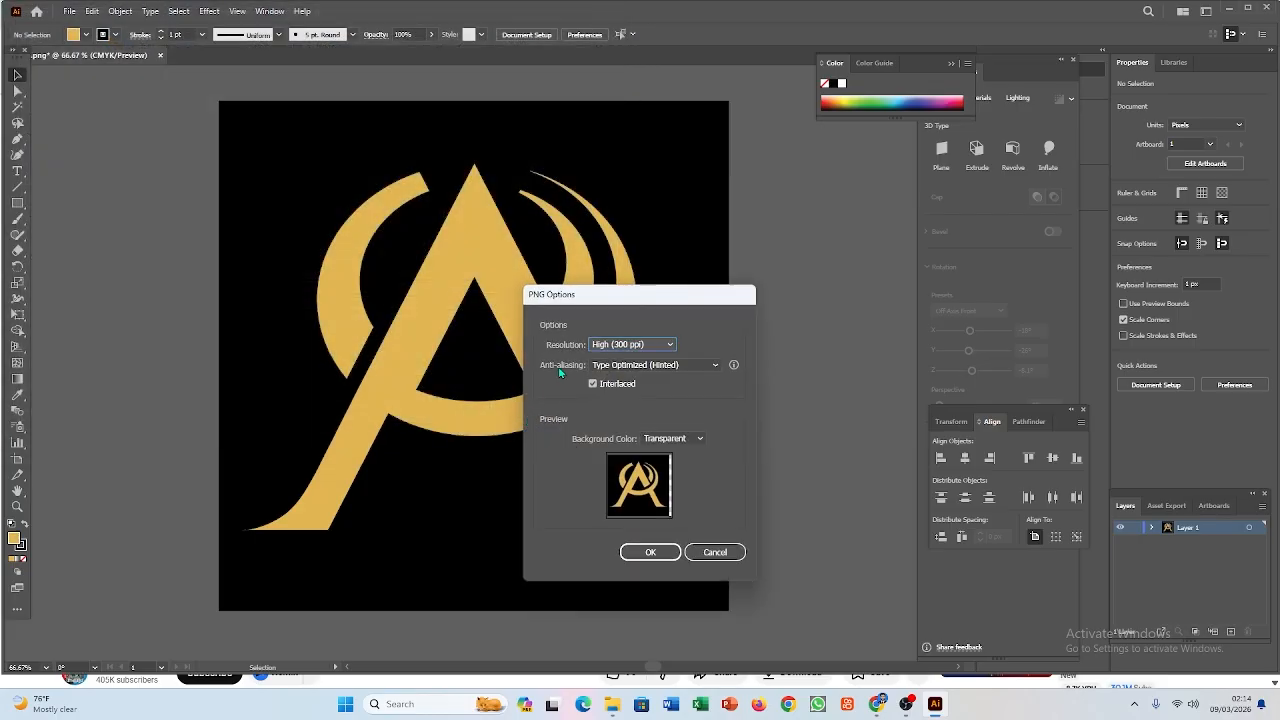
left_click(650, 552)
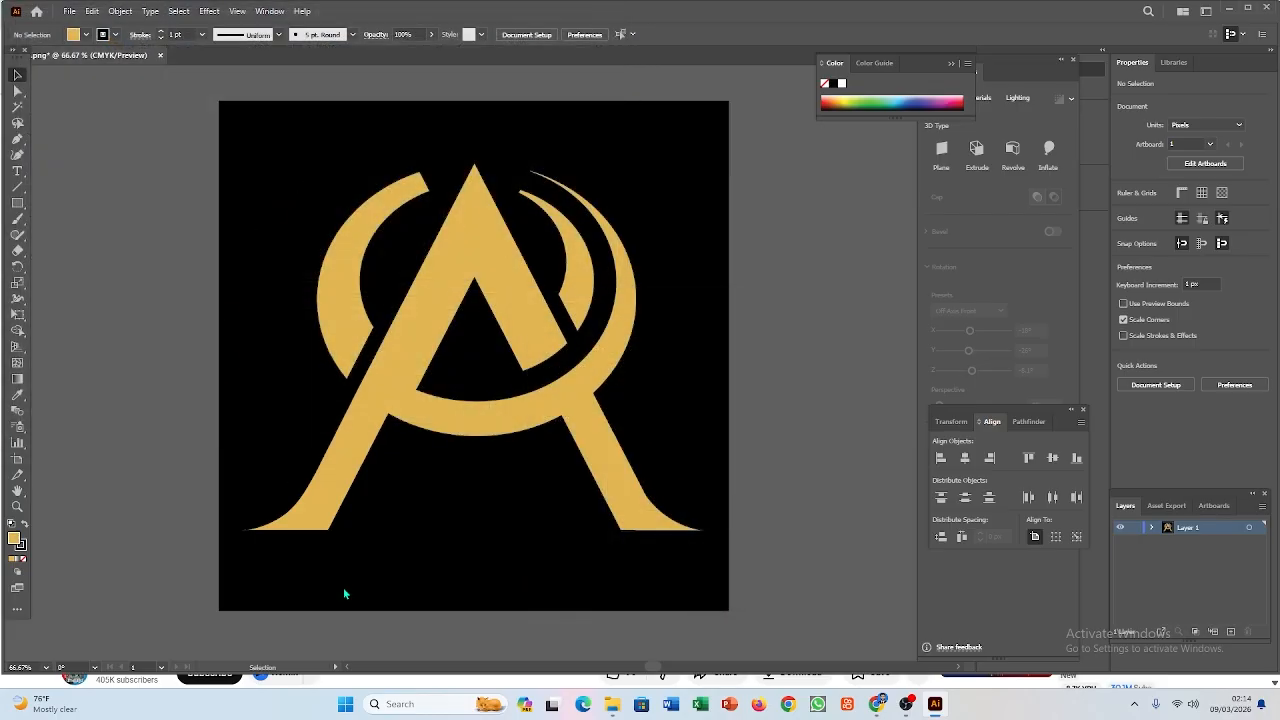
Step: Switch to File Explorer and open the exported logo1 PNG from the Adobe Illustrator logo folder on New Volume (G:)
left_click(612, 704)
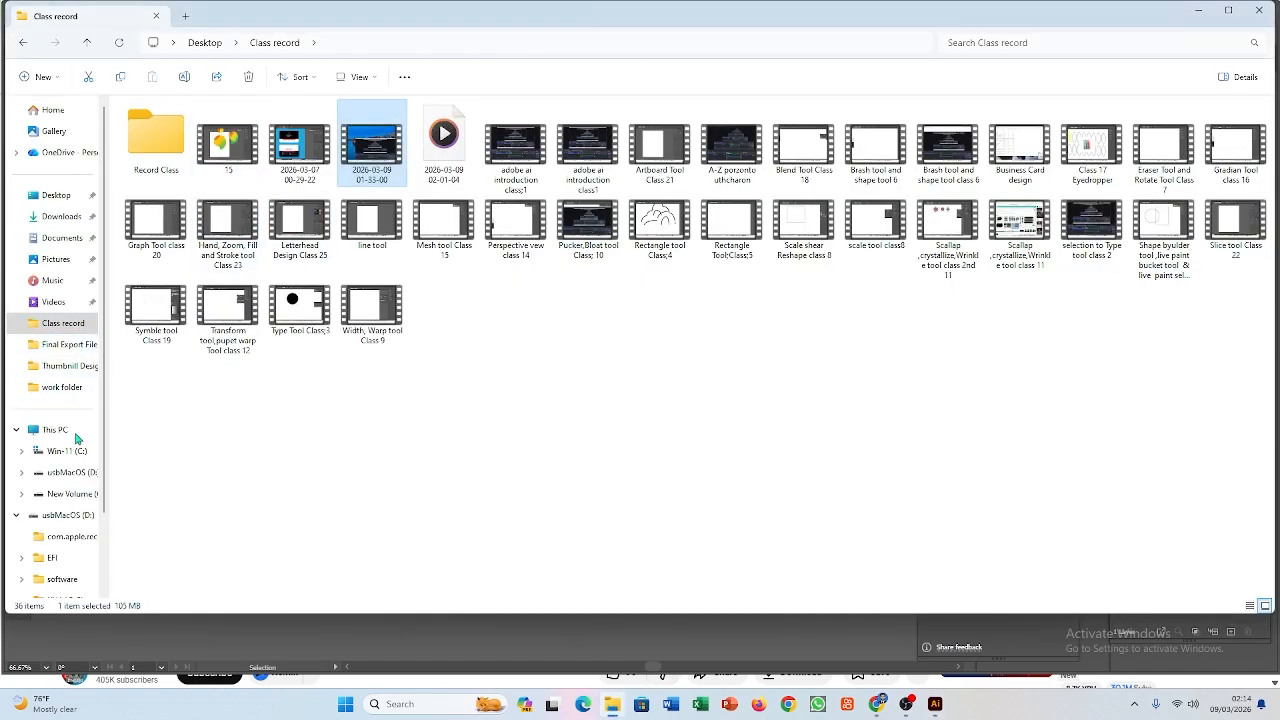
left_click(74, 493)
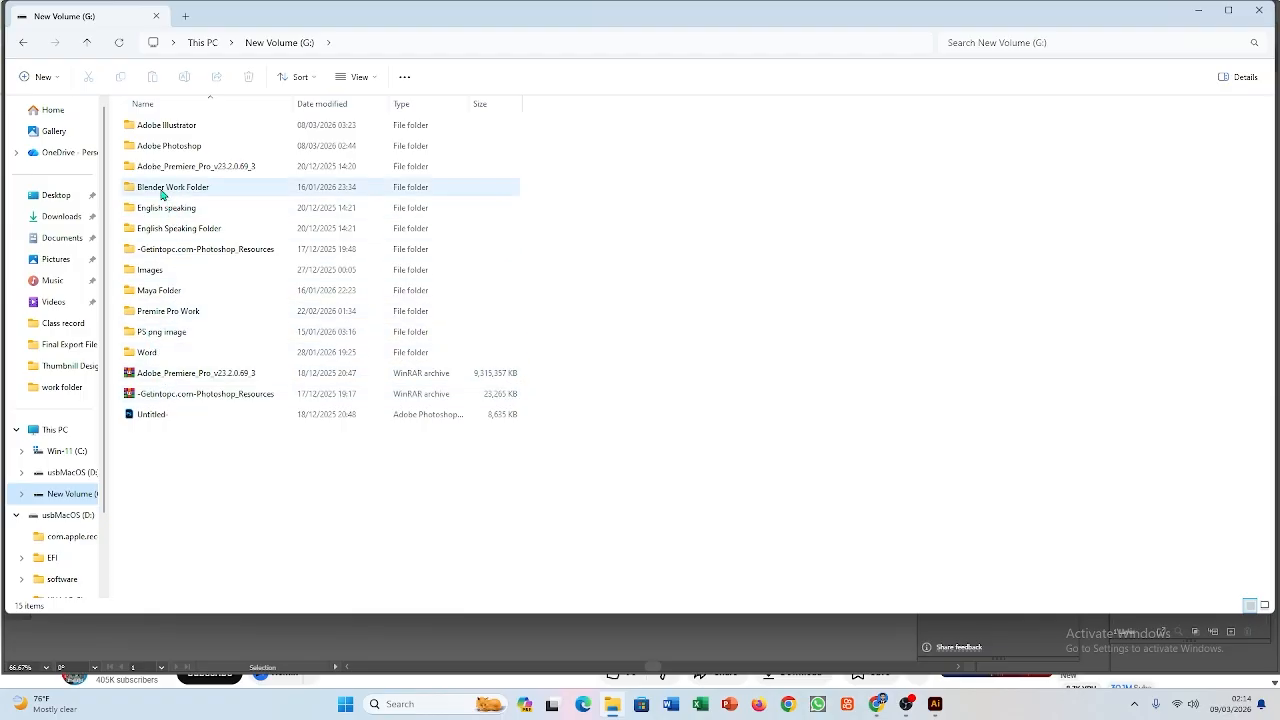
double_click(163, 126)
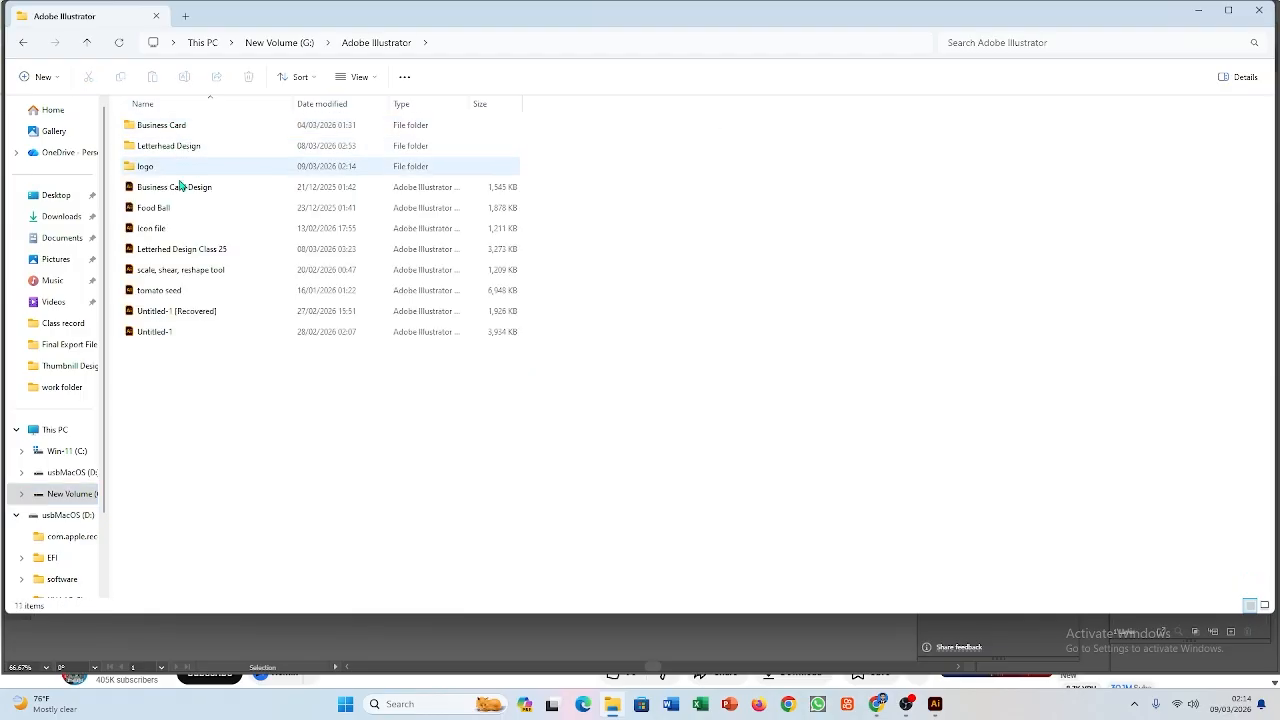
double_click(148, 168)
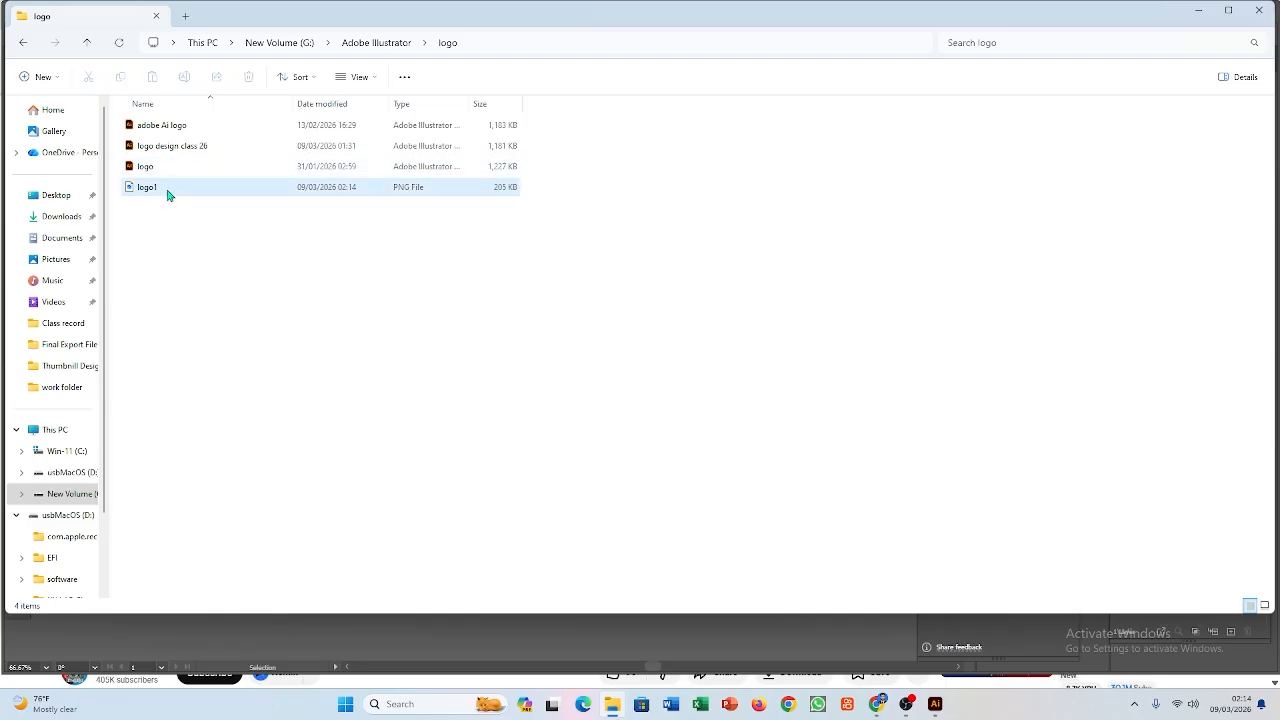
double_click(167, 193)
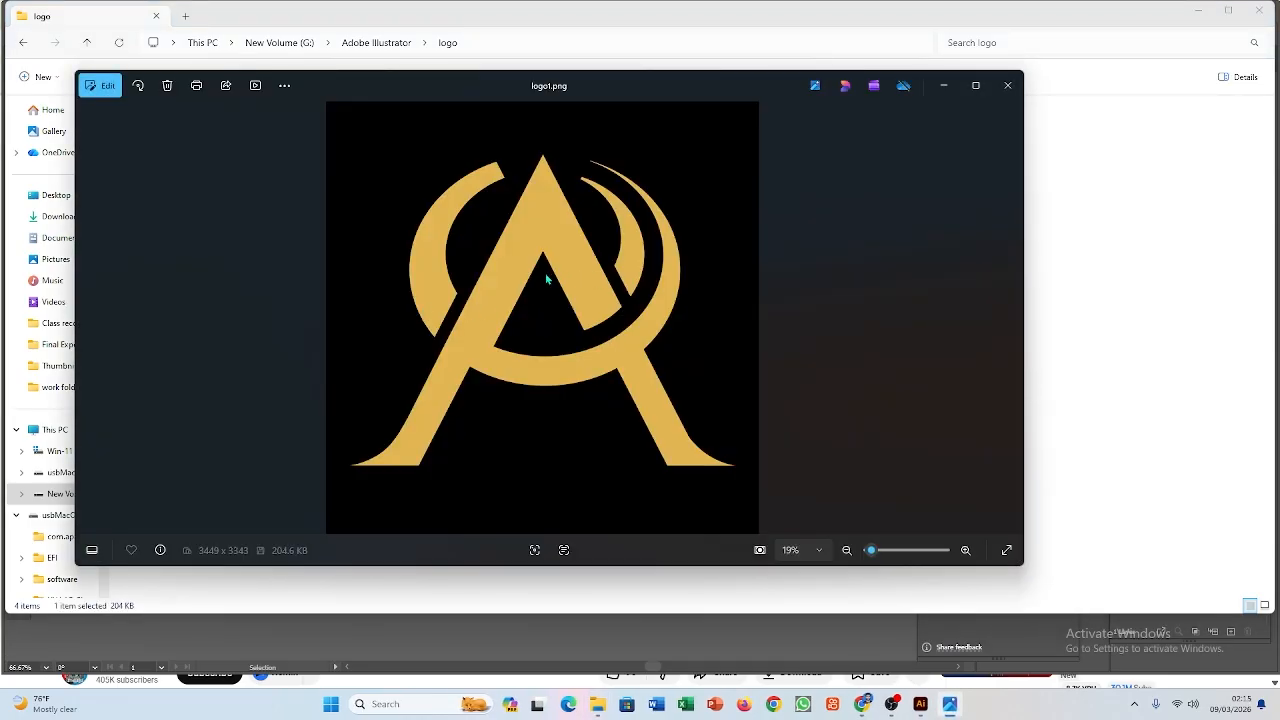